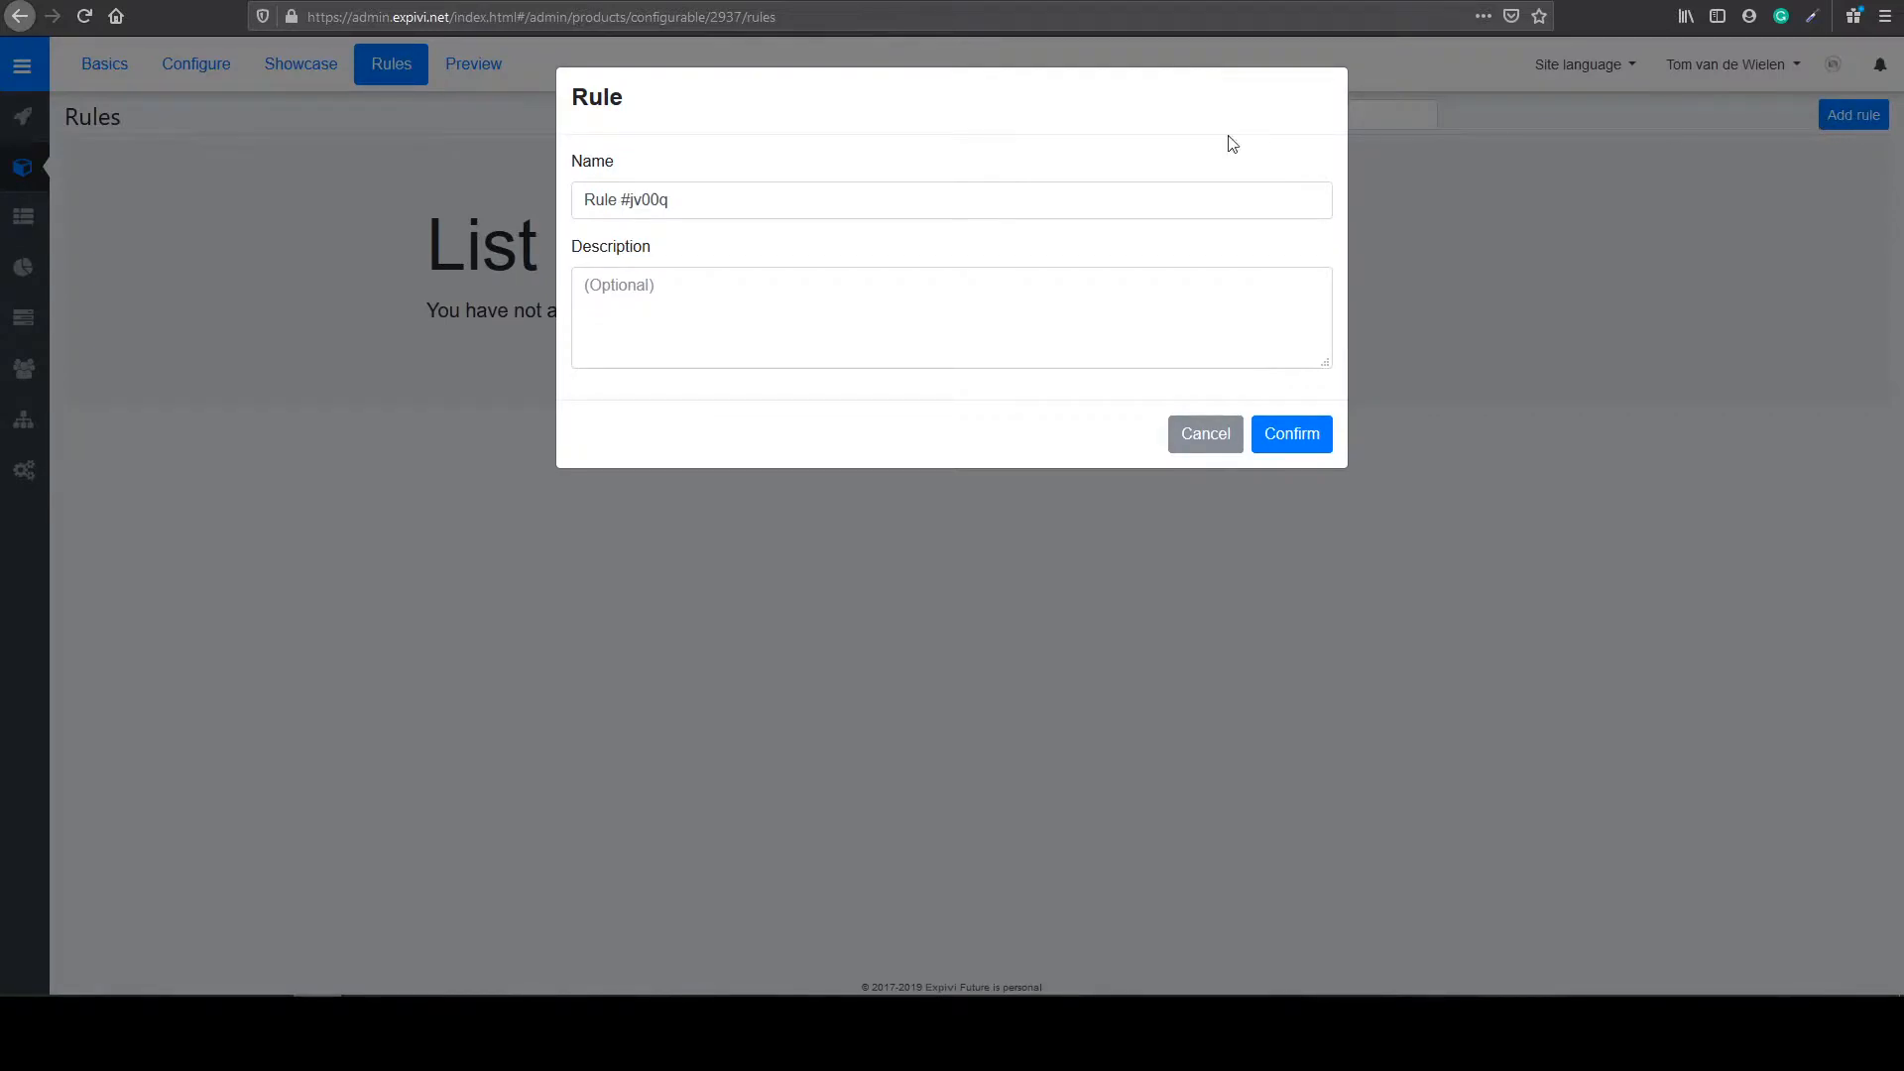
Step: Name the new rule "Material" and confirm its creation
left_click_drag(760, 200, 583, 198)
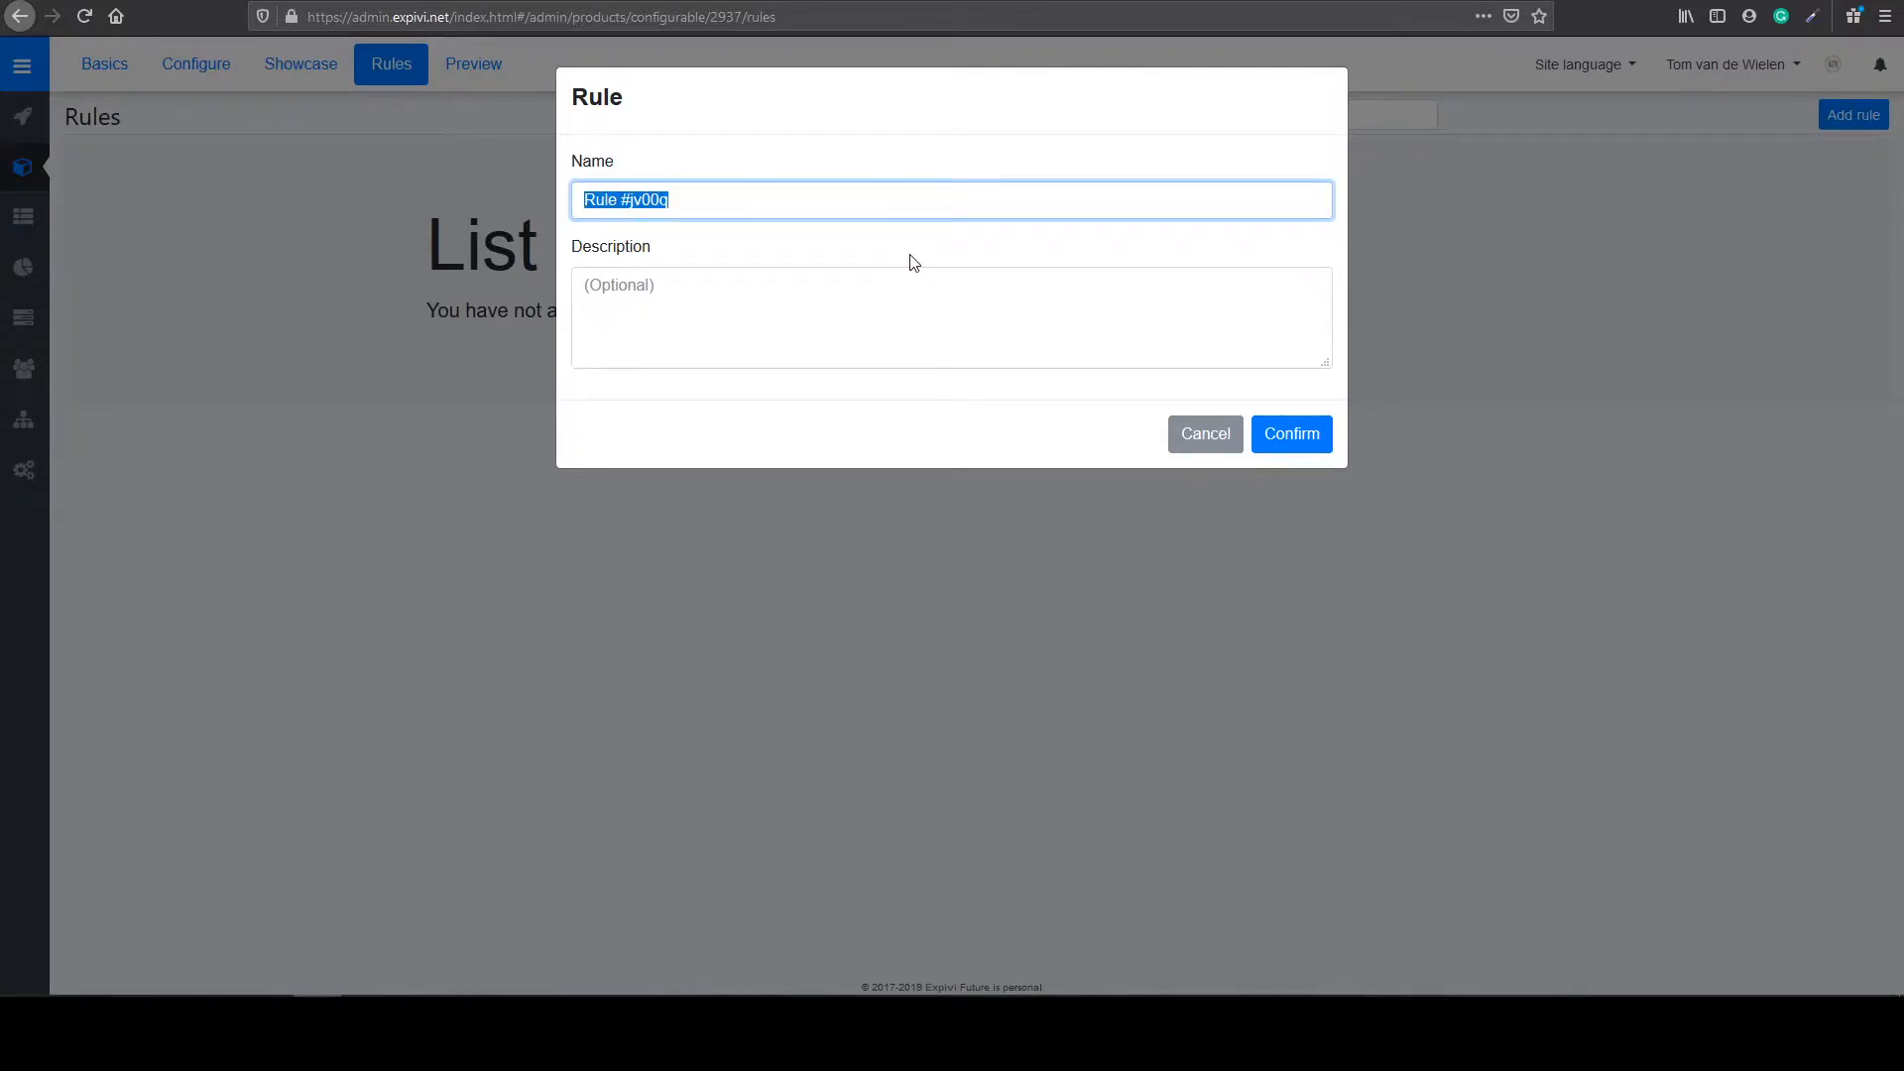
type("Mate")
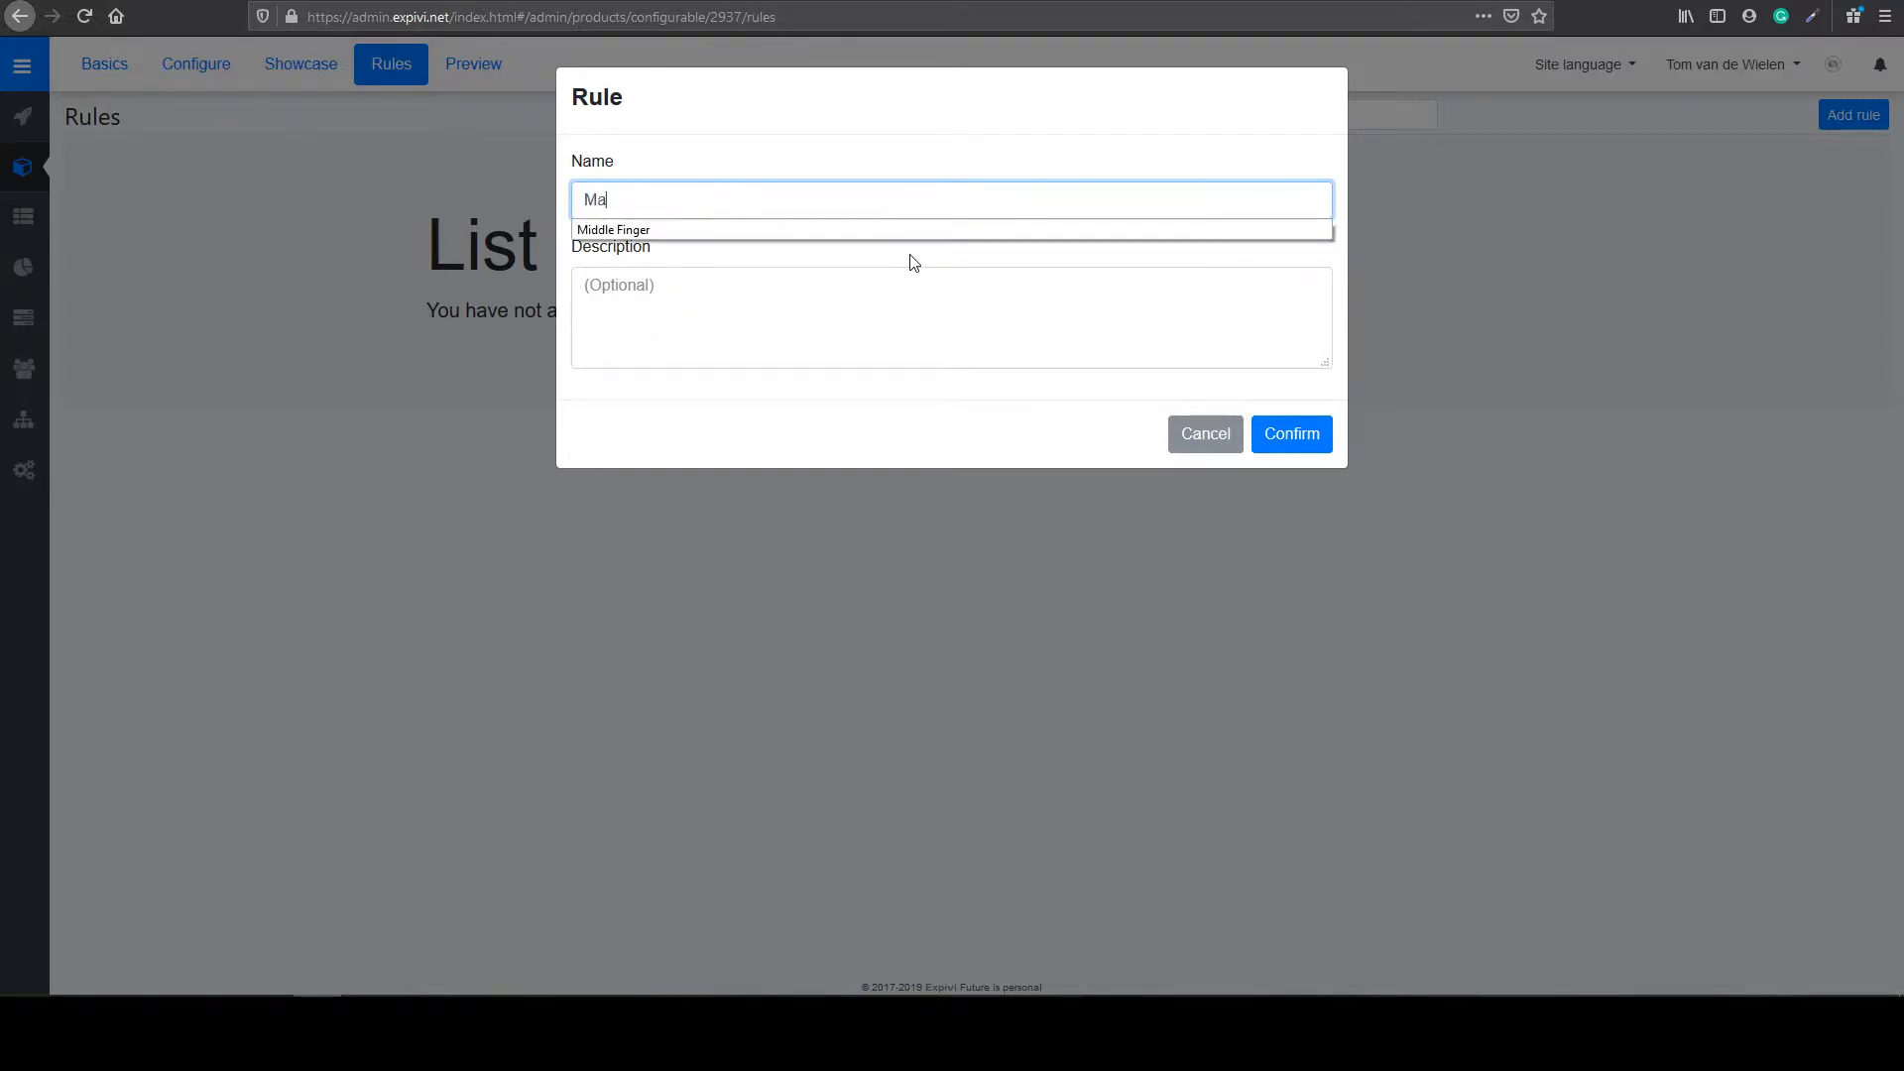
key("Escape")
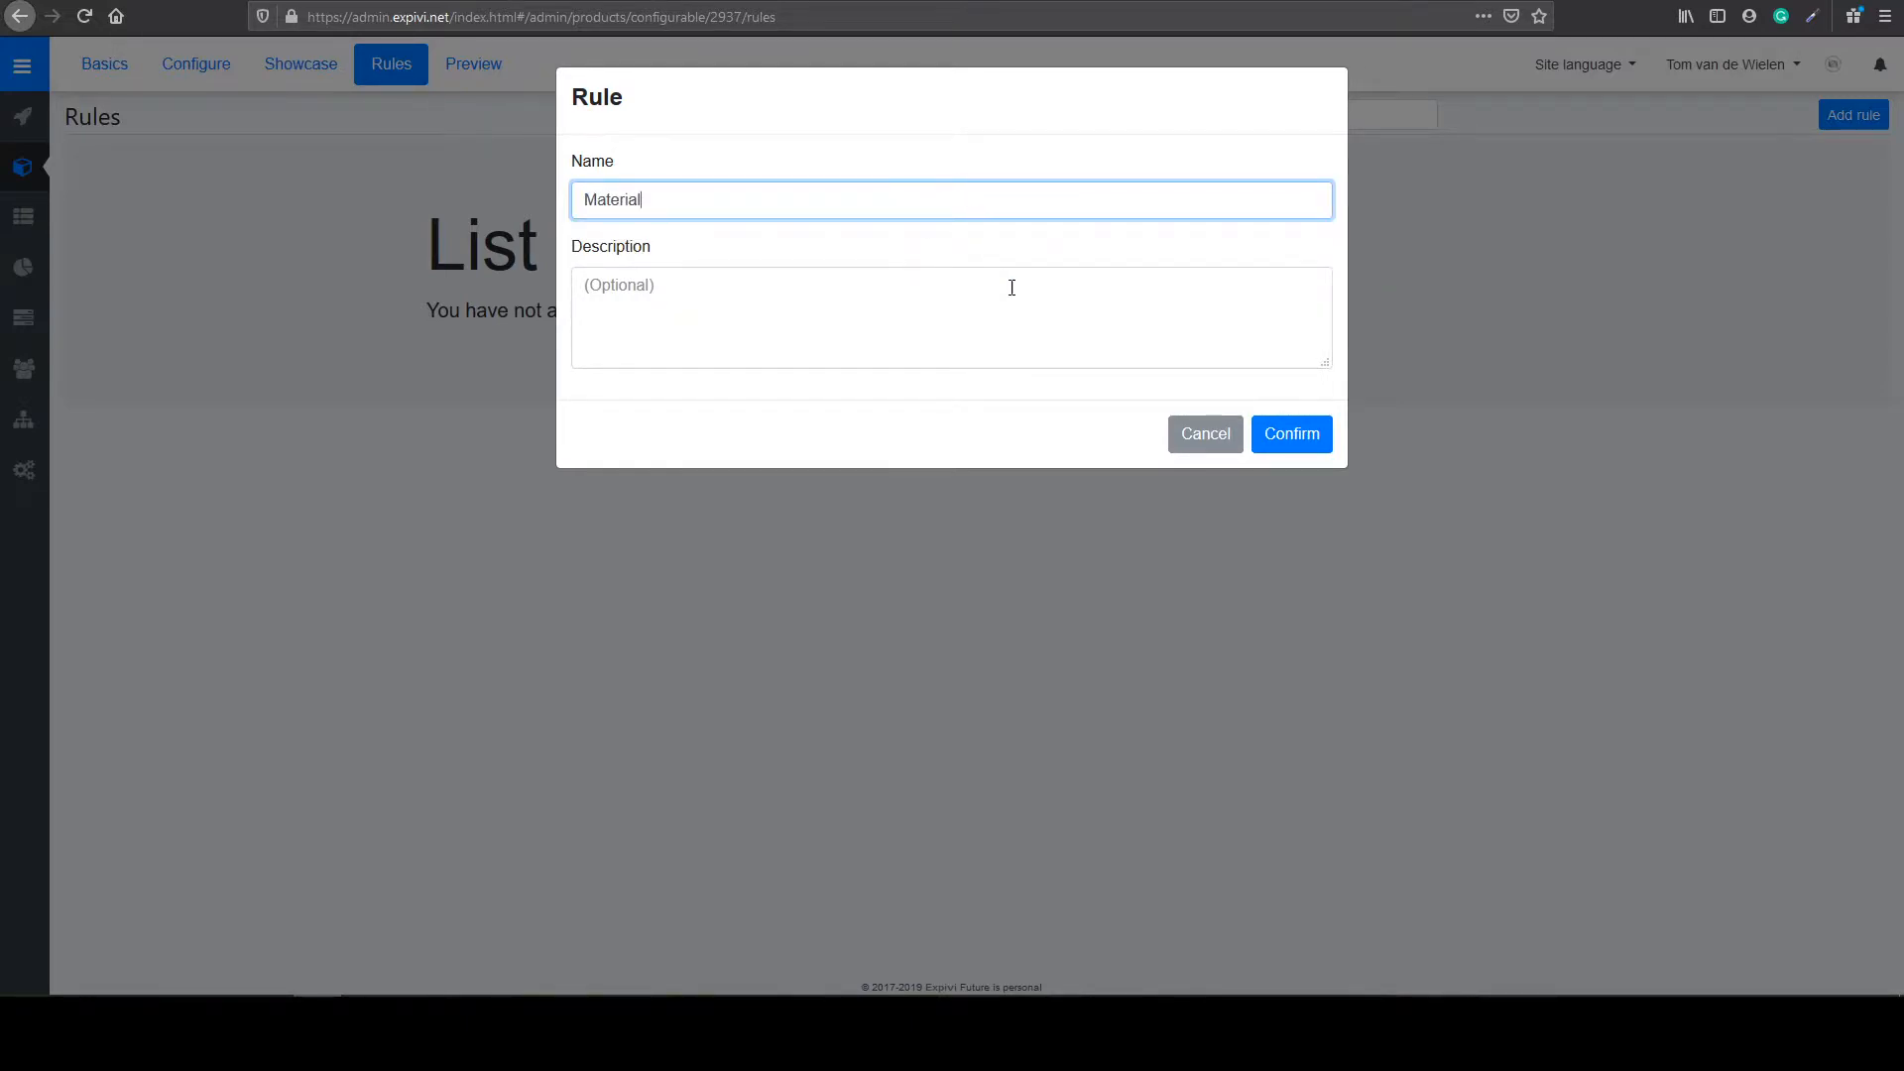
left_click(1292, 433)
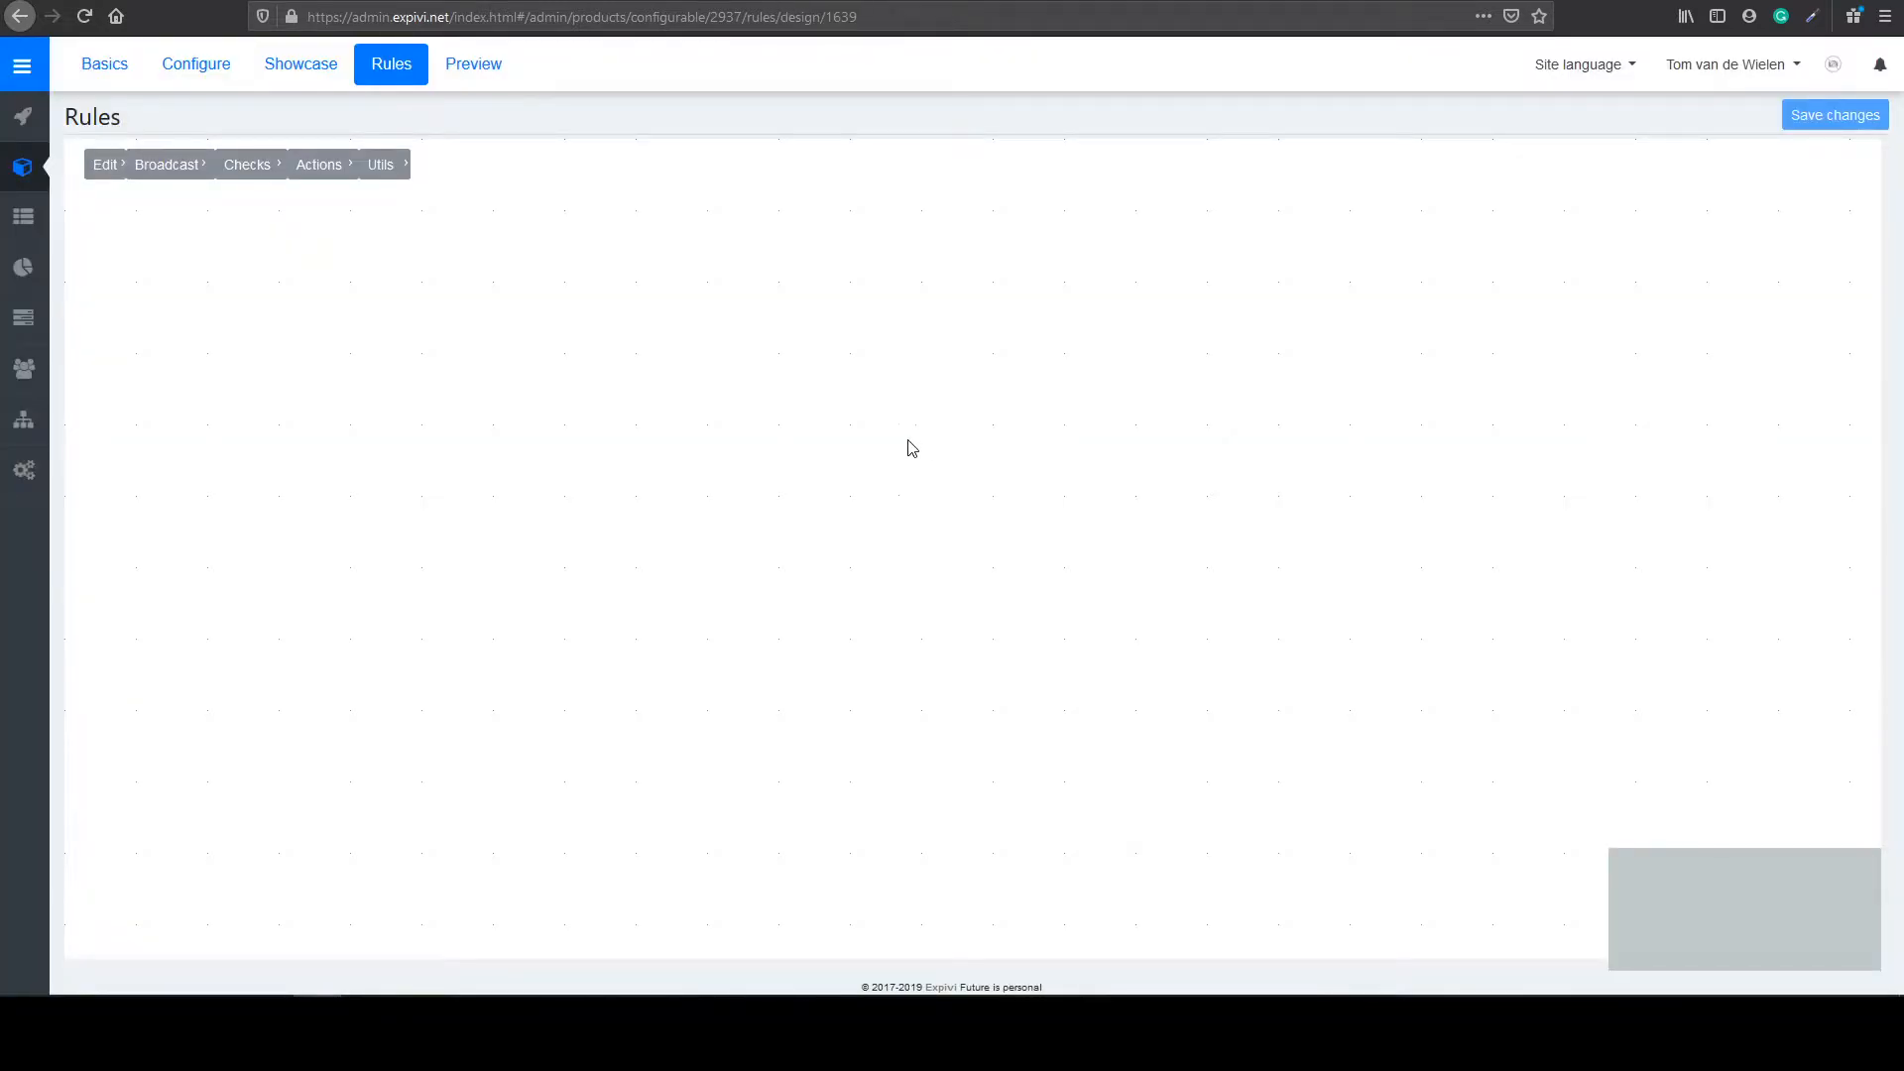
Step: Add a Material group broadcast node and place it near the middle-left of the rule canvas
left_click(166, 166)
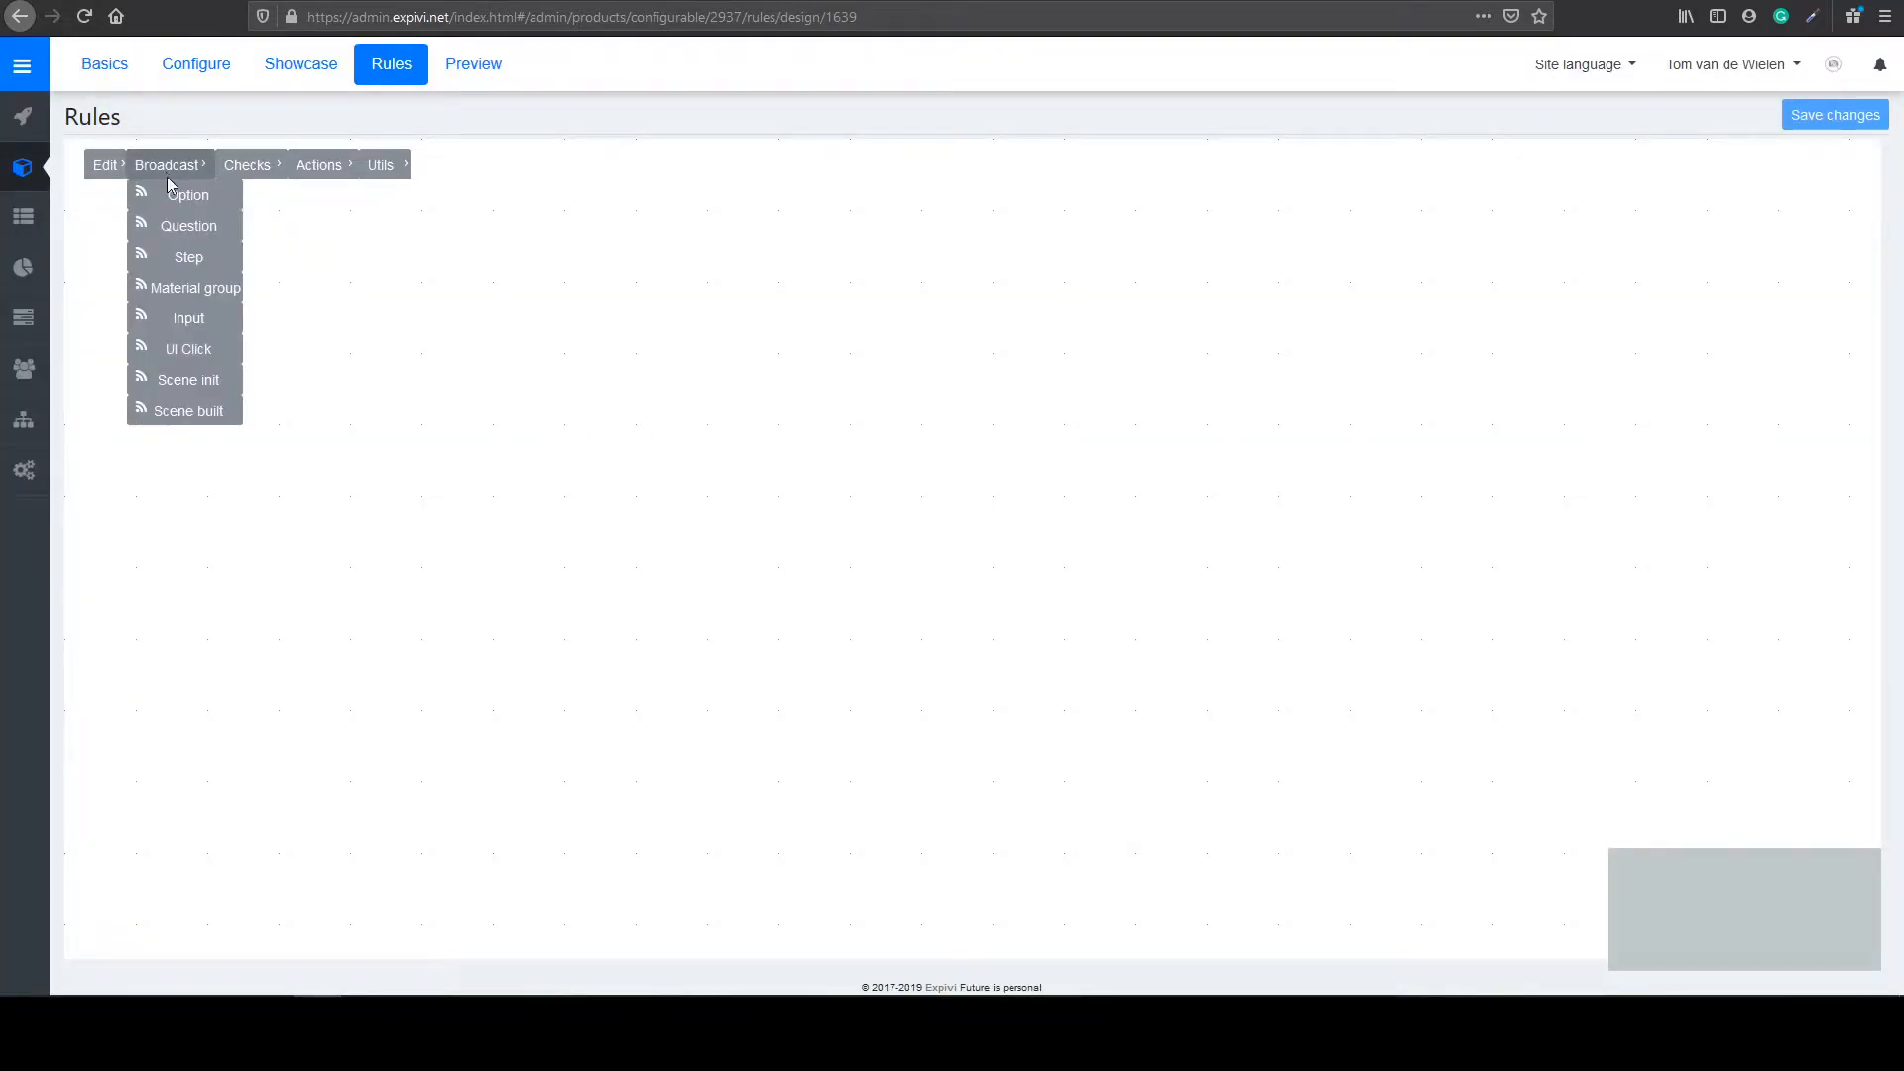
left_click(170, 297)
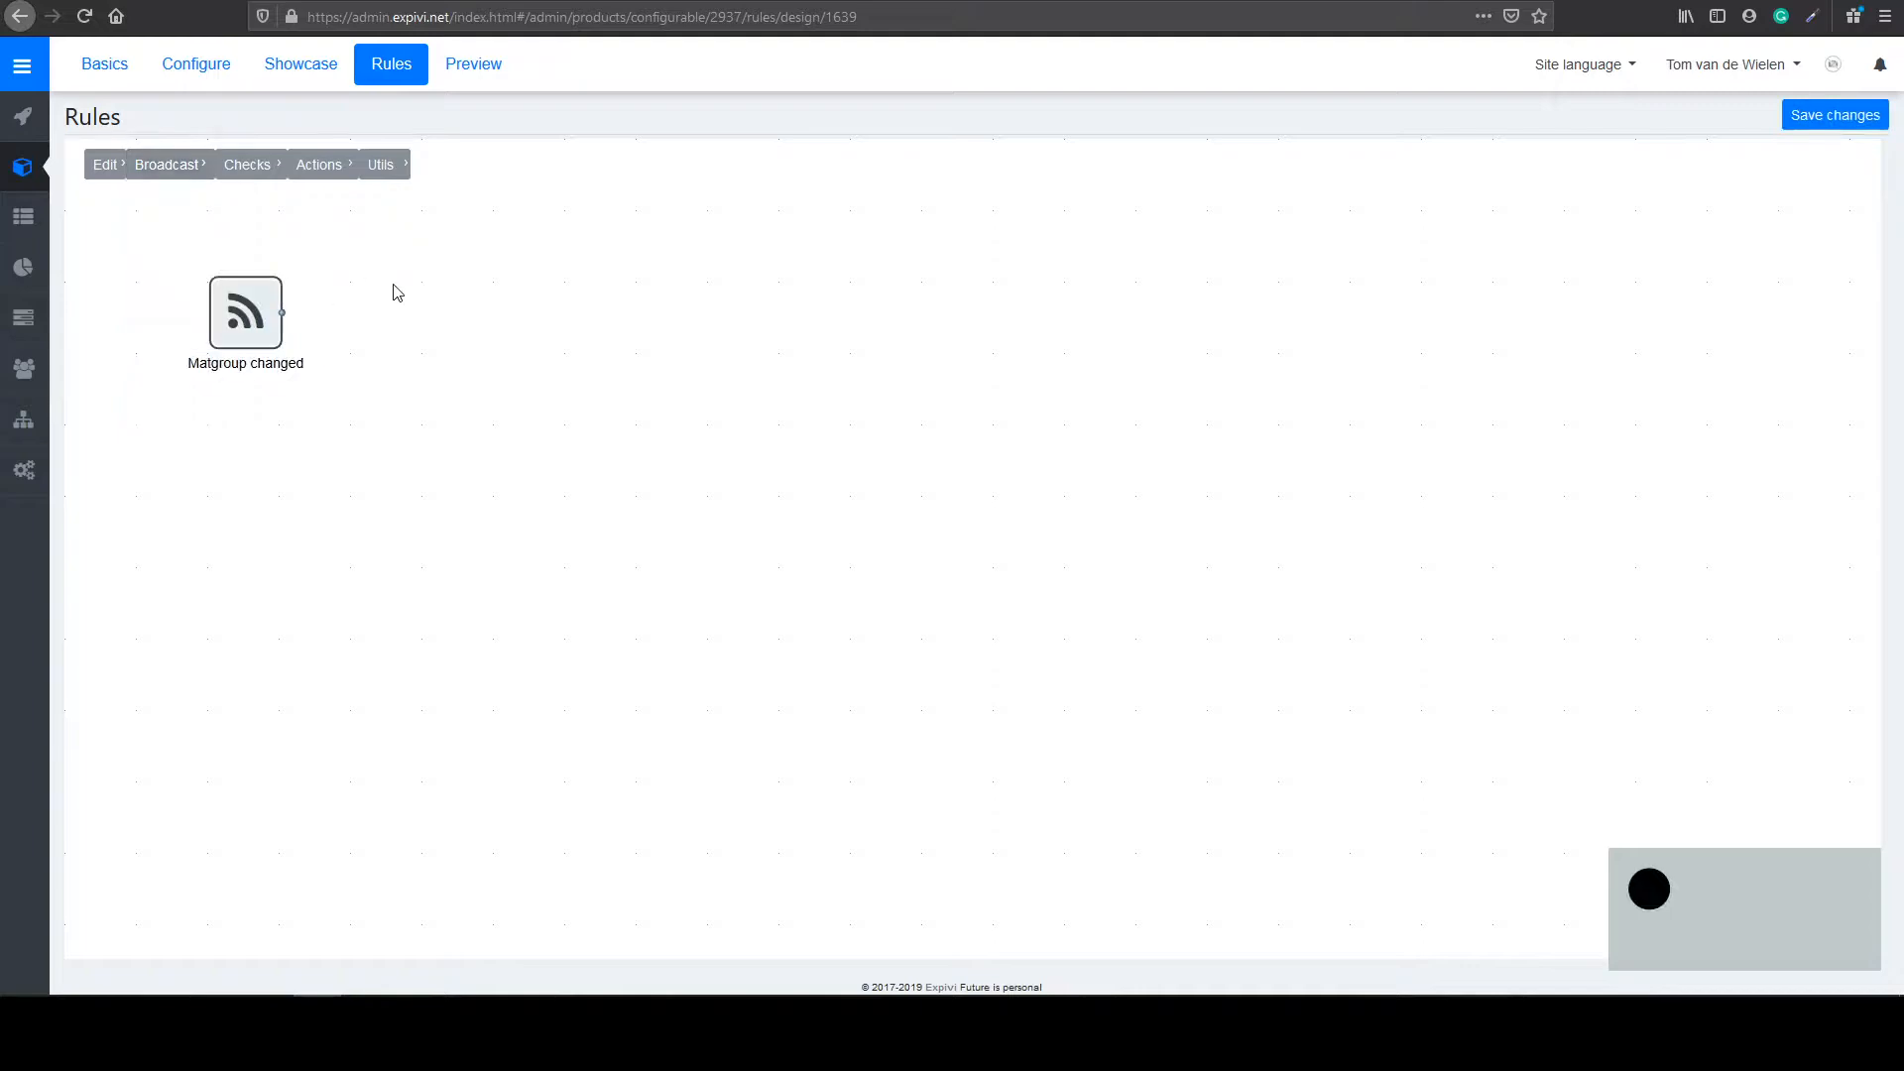
left_click_drag(305, 353, 515, 538)
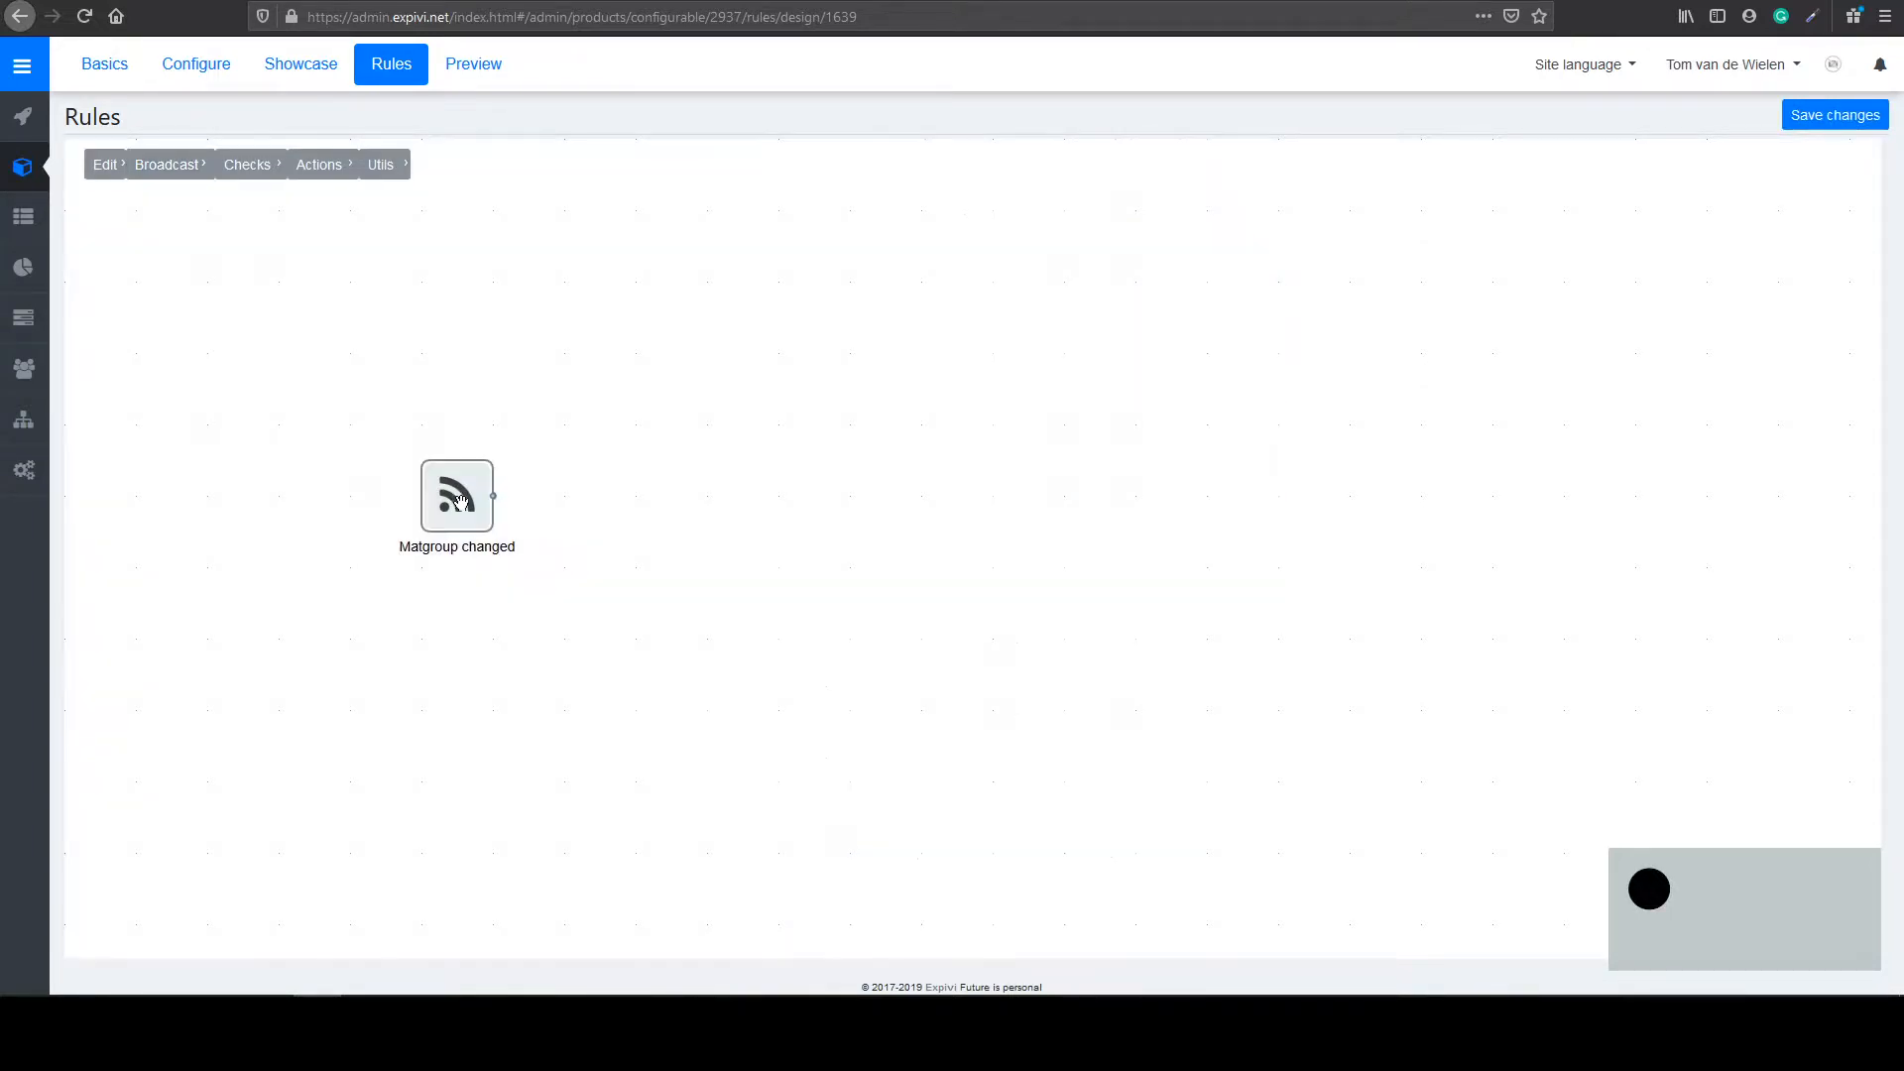
Step: Add a Material ref changed check node and place it just right of the Matgroup changed node
left_click(253, 168)
mouse_move(260, 227)
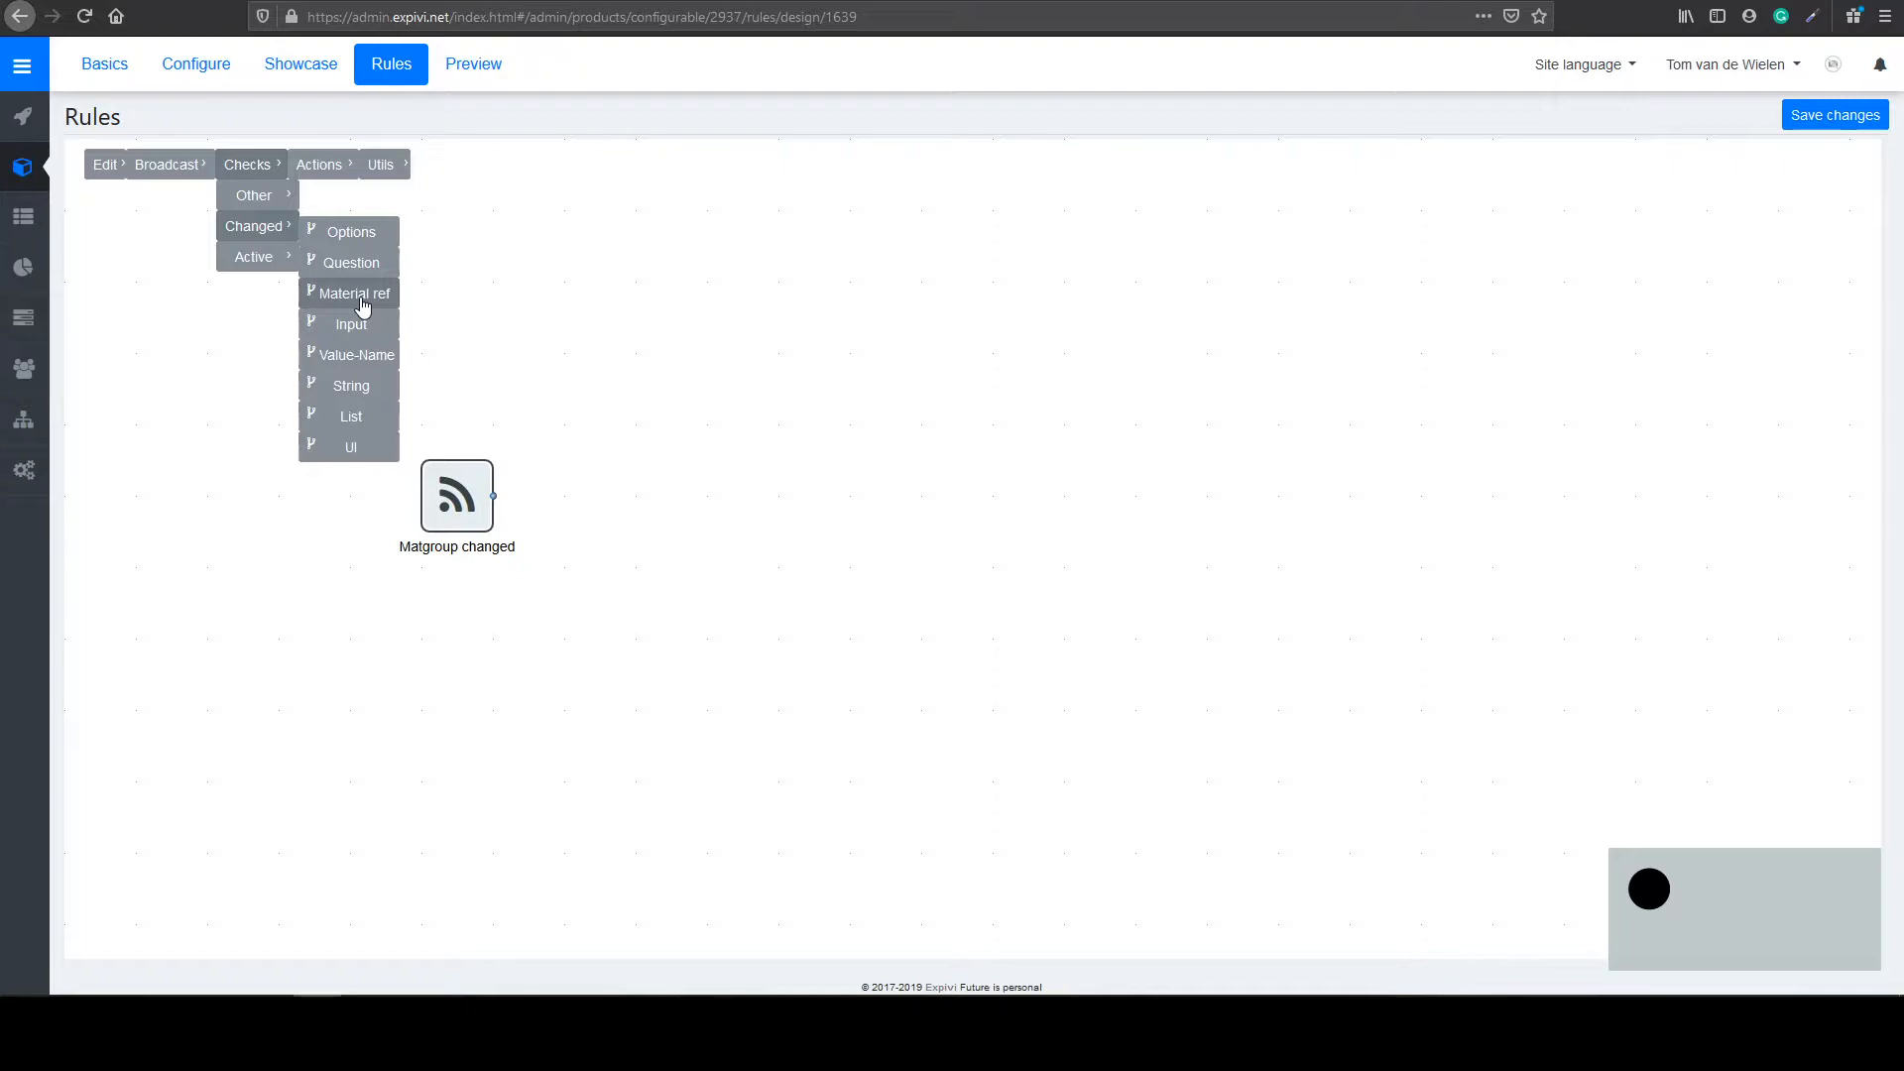
left_click(363, 307)
left_click_drag(204, 297, 678, 515)
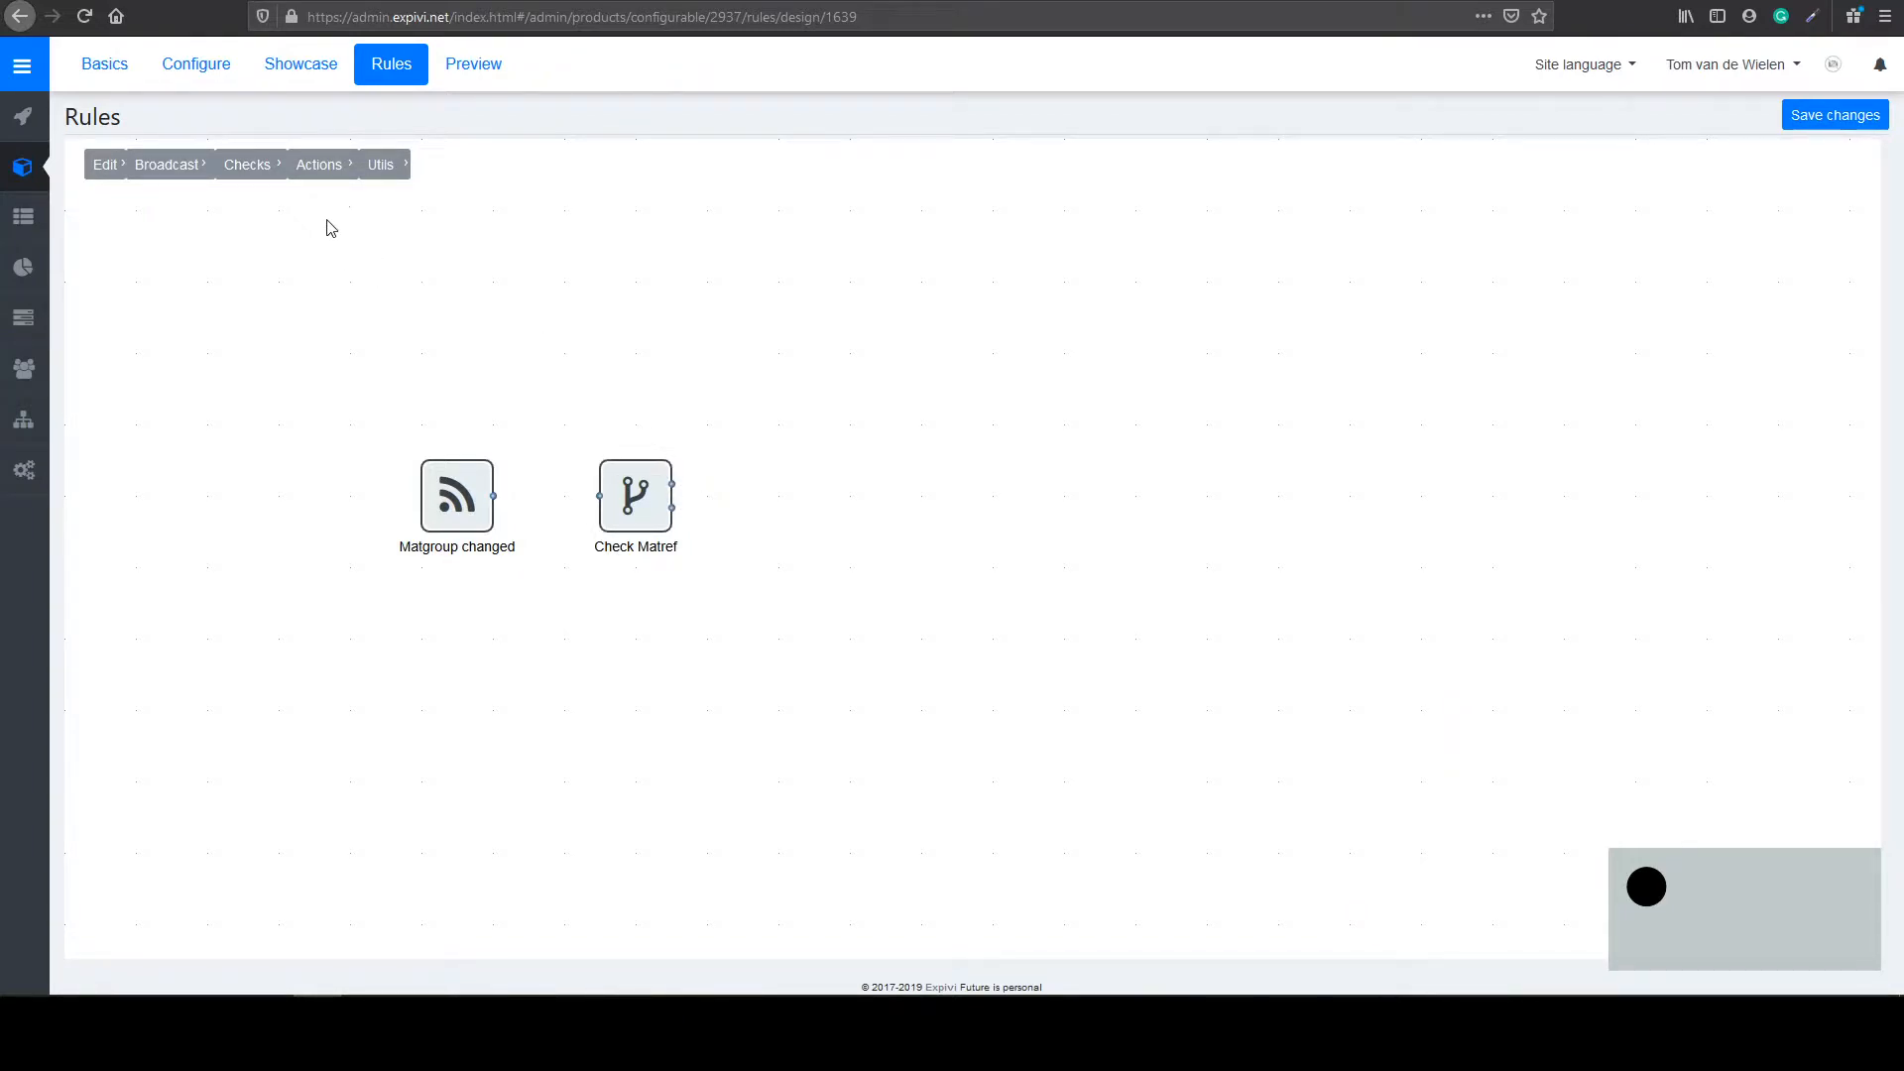
Step: Add a Matgroup node action and place it to the right of the Check Matref node
left_click(335, 176)
mouse_move(337, 230)
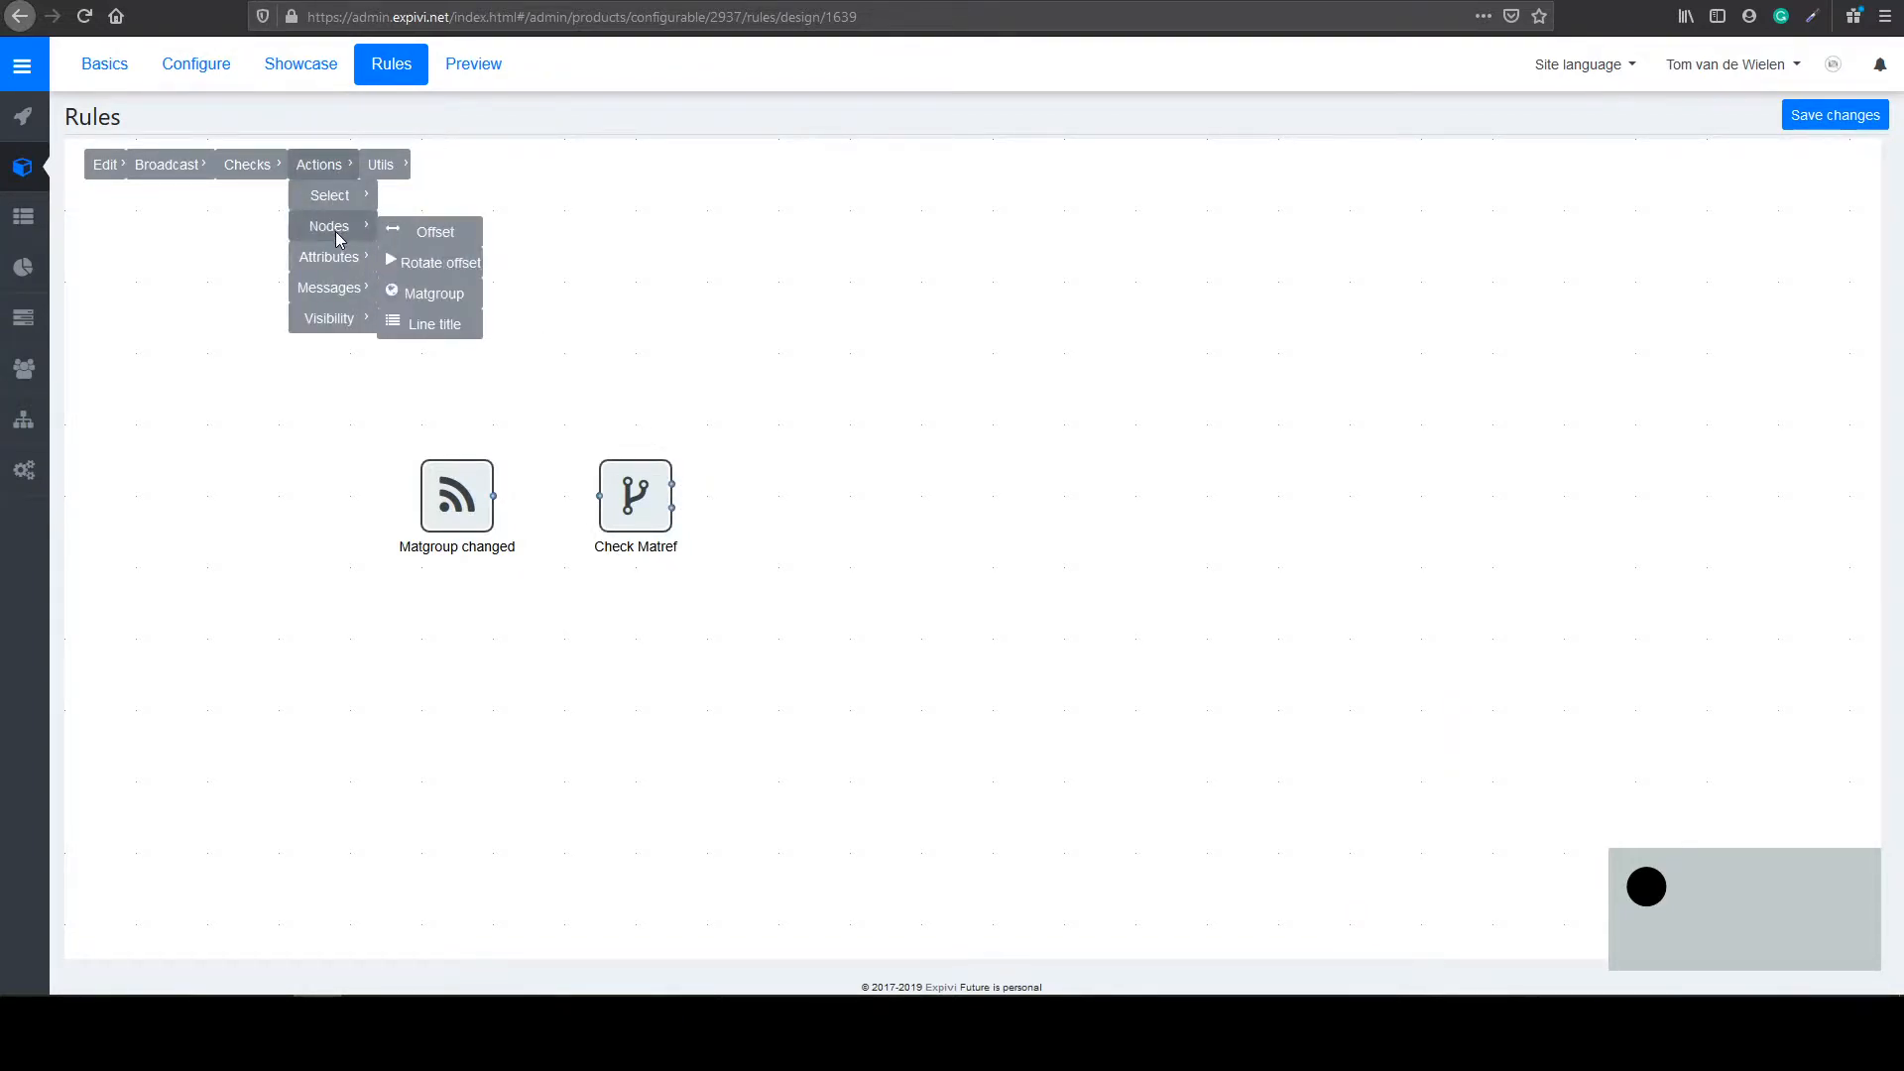
left_click(430, 297)
left_click_drag(154, 278, 838, 498)
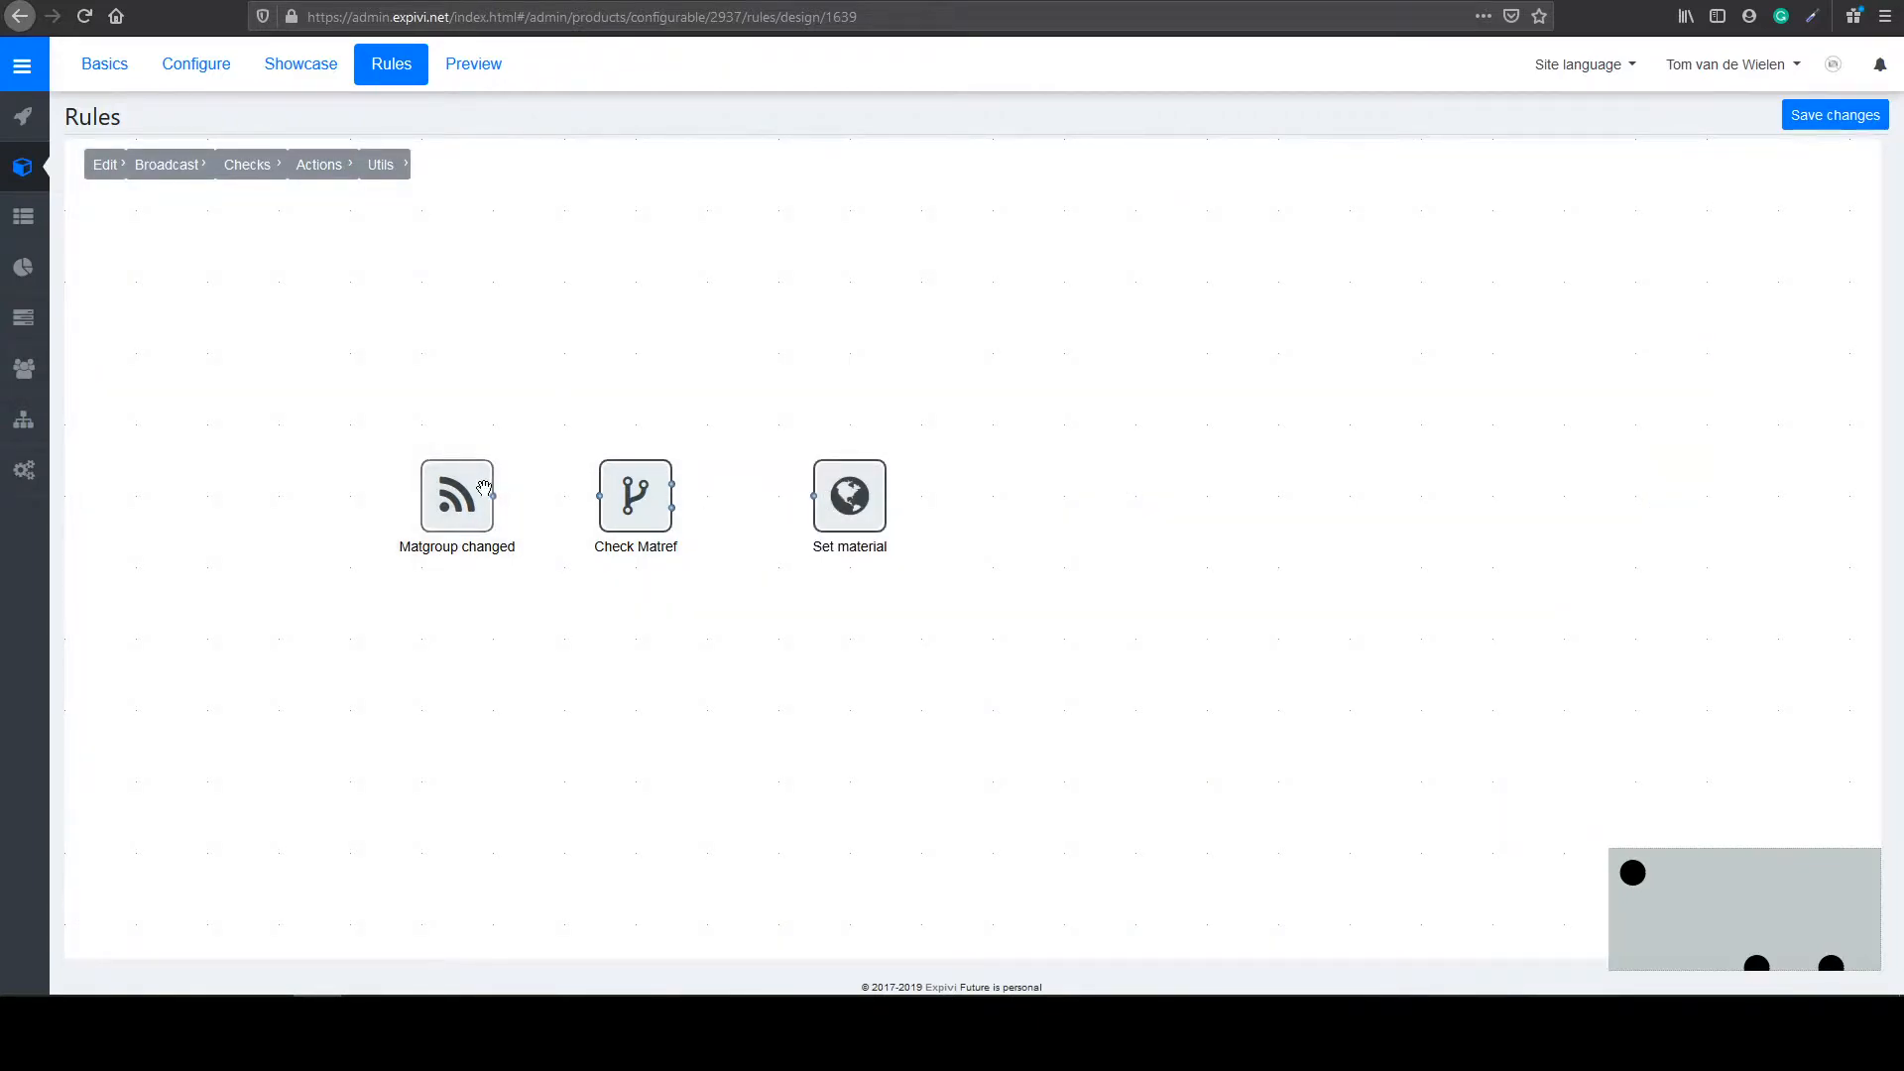
Step: Add a "material (material) => Leather" check to Check Matref and link the broadcast through its yes output to Set material
left_click(635, 501)
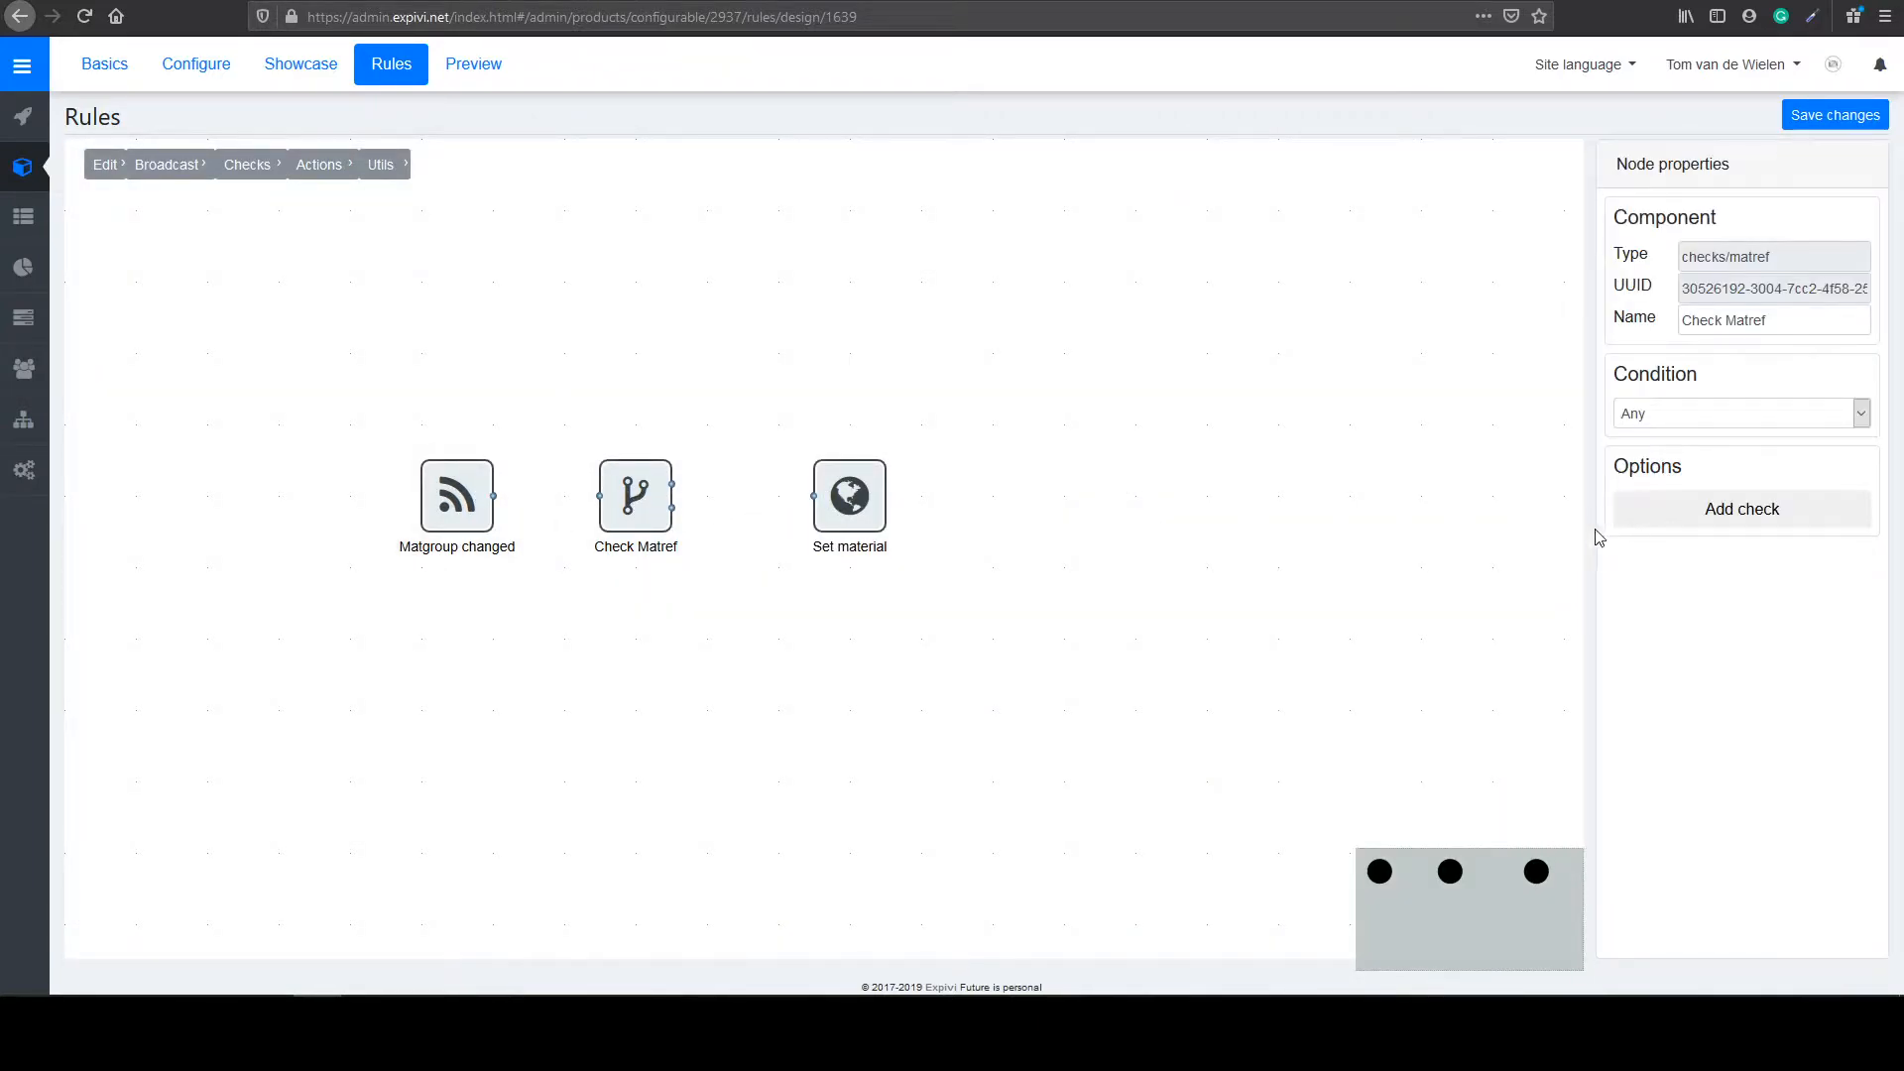
left_click(1727, 511)
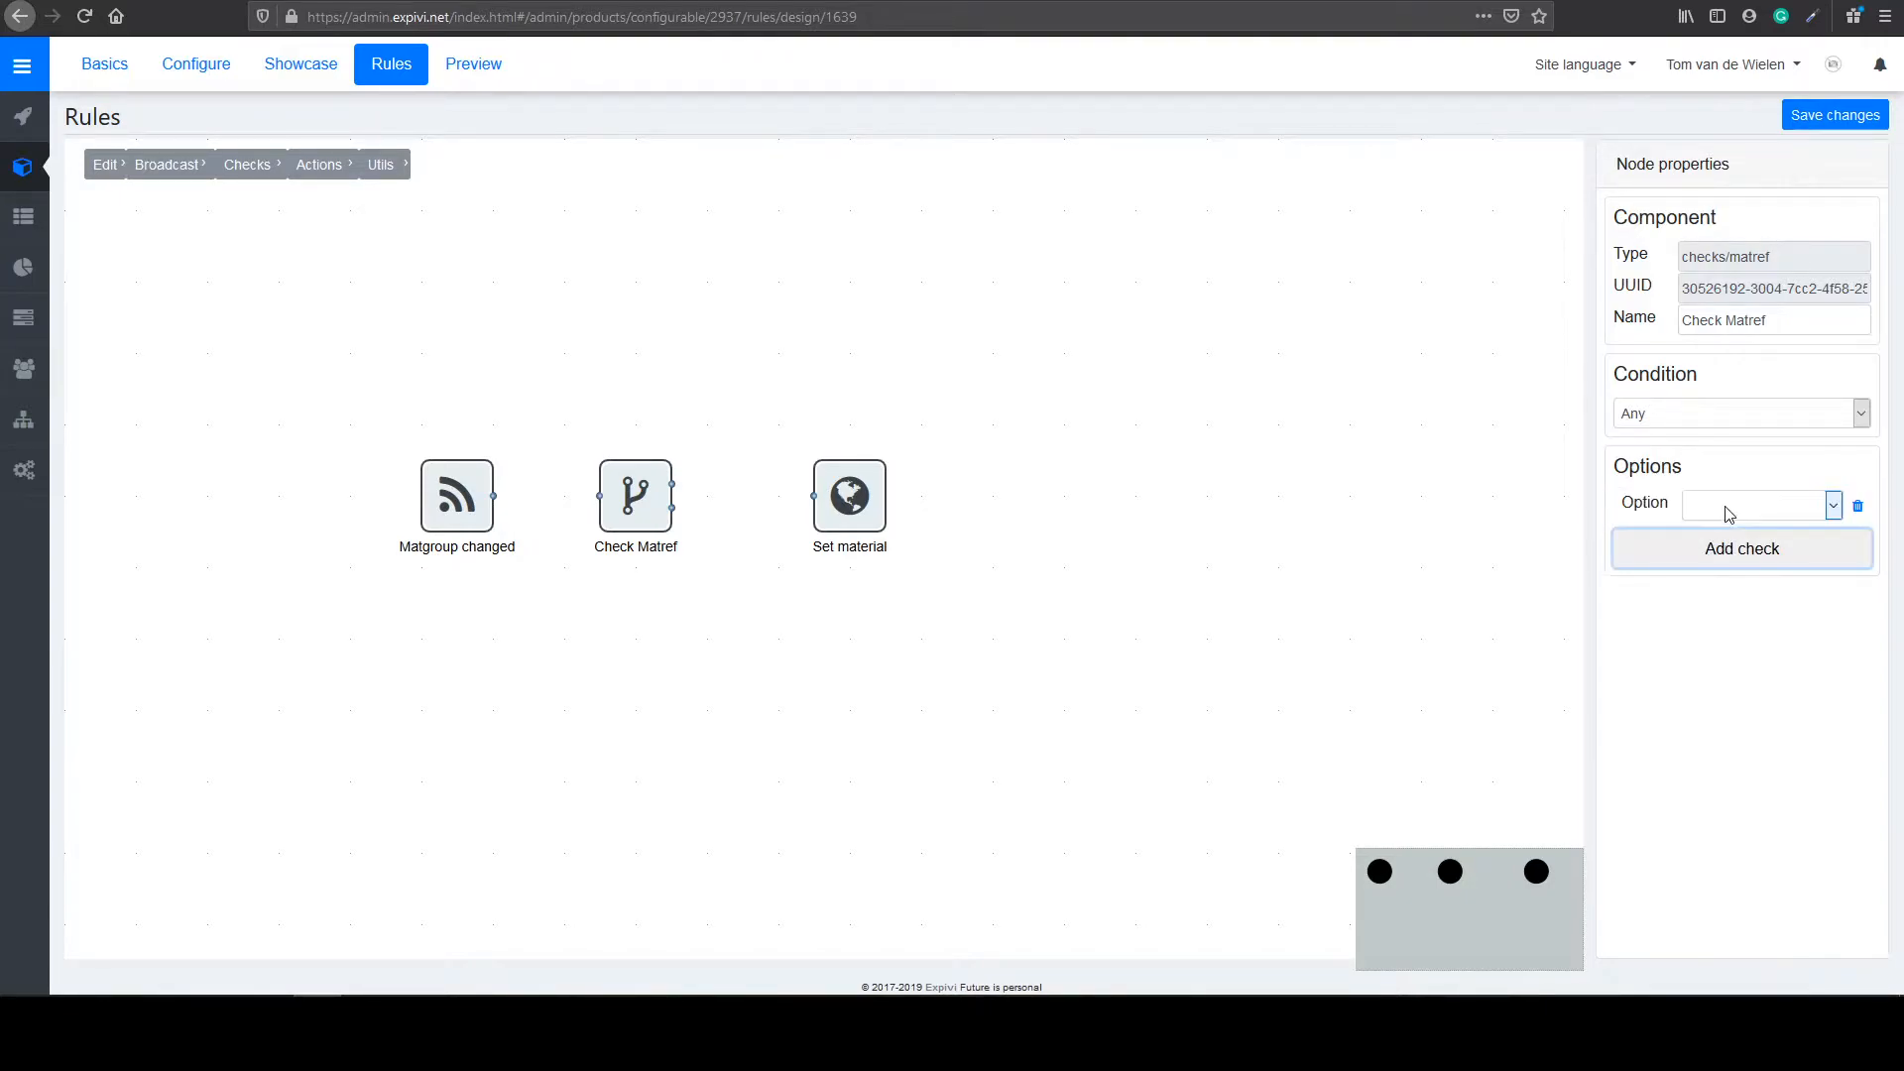
left_click(1747, 517)
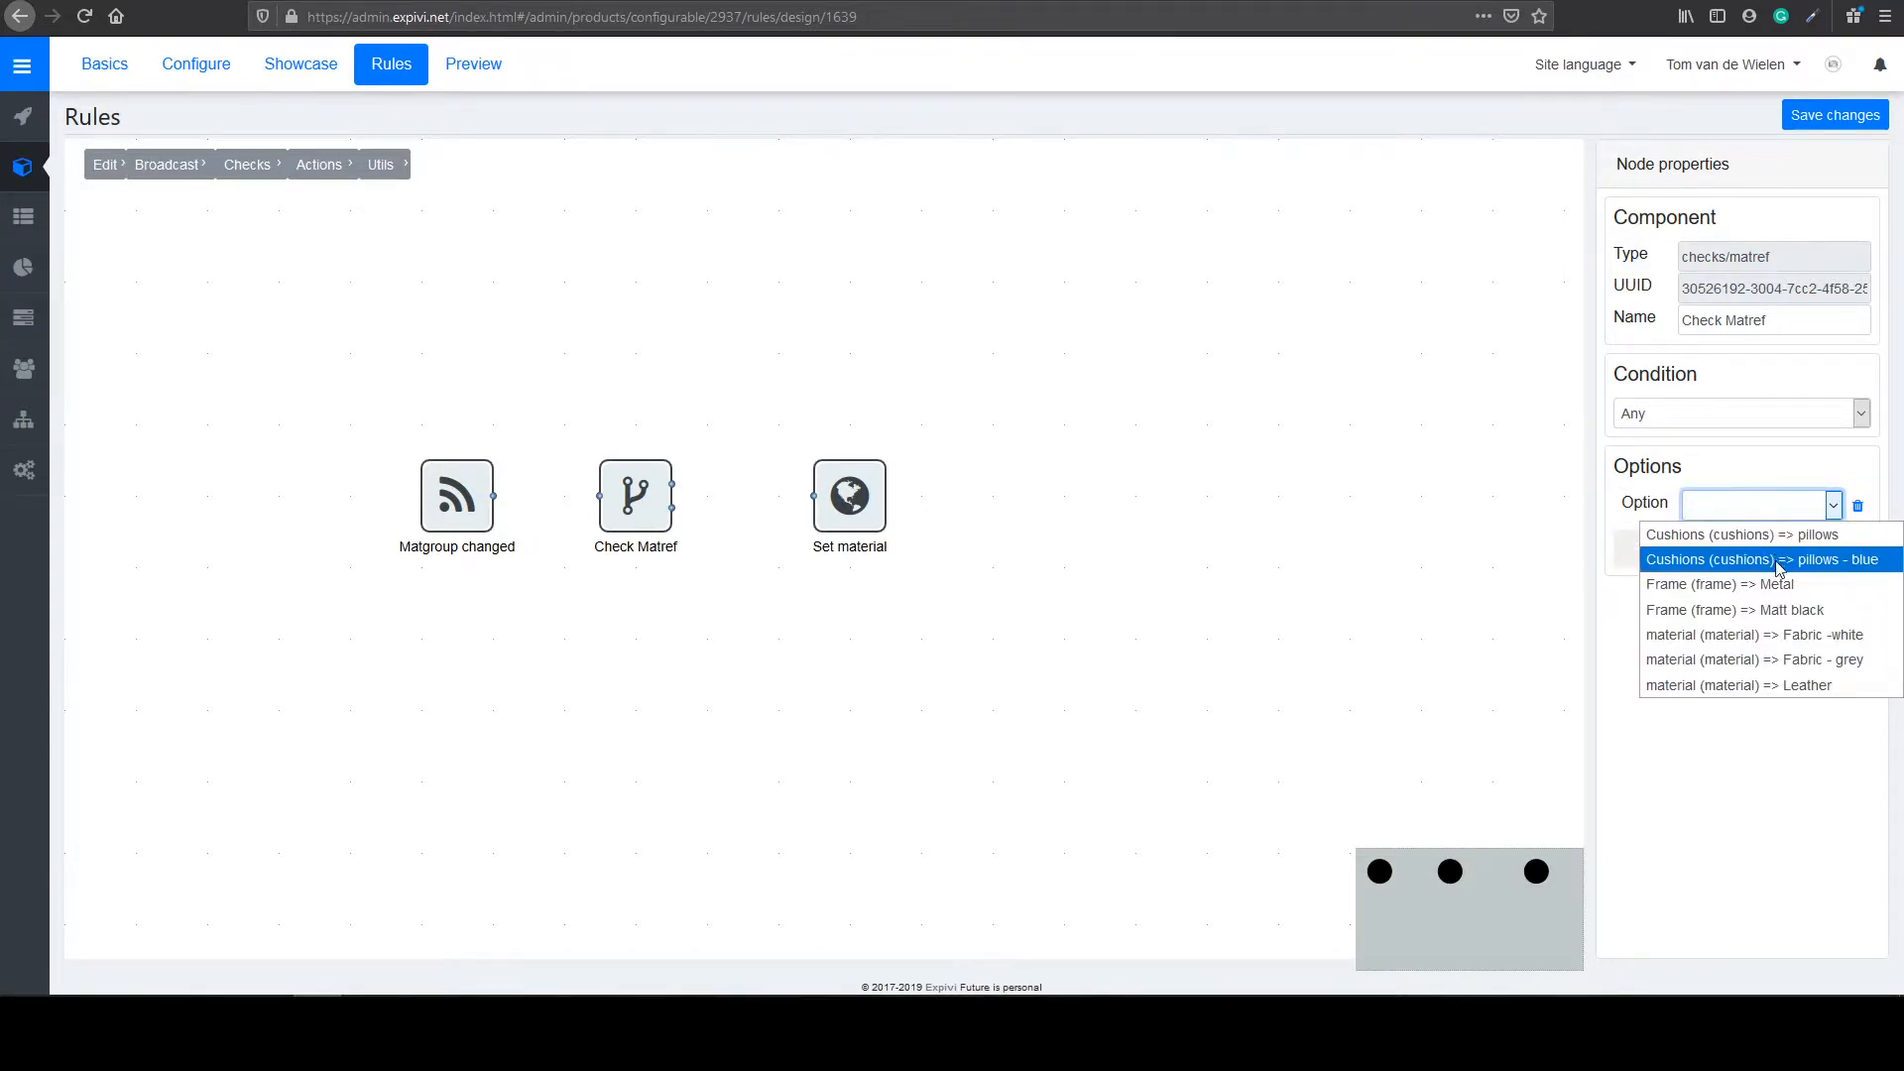
left_click(1820, 686)
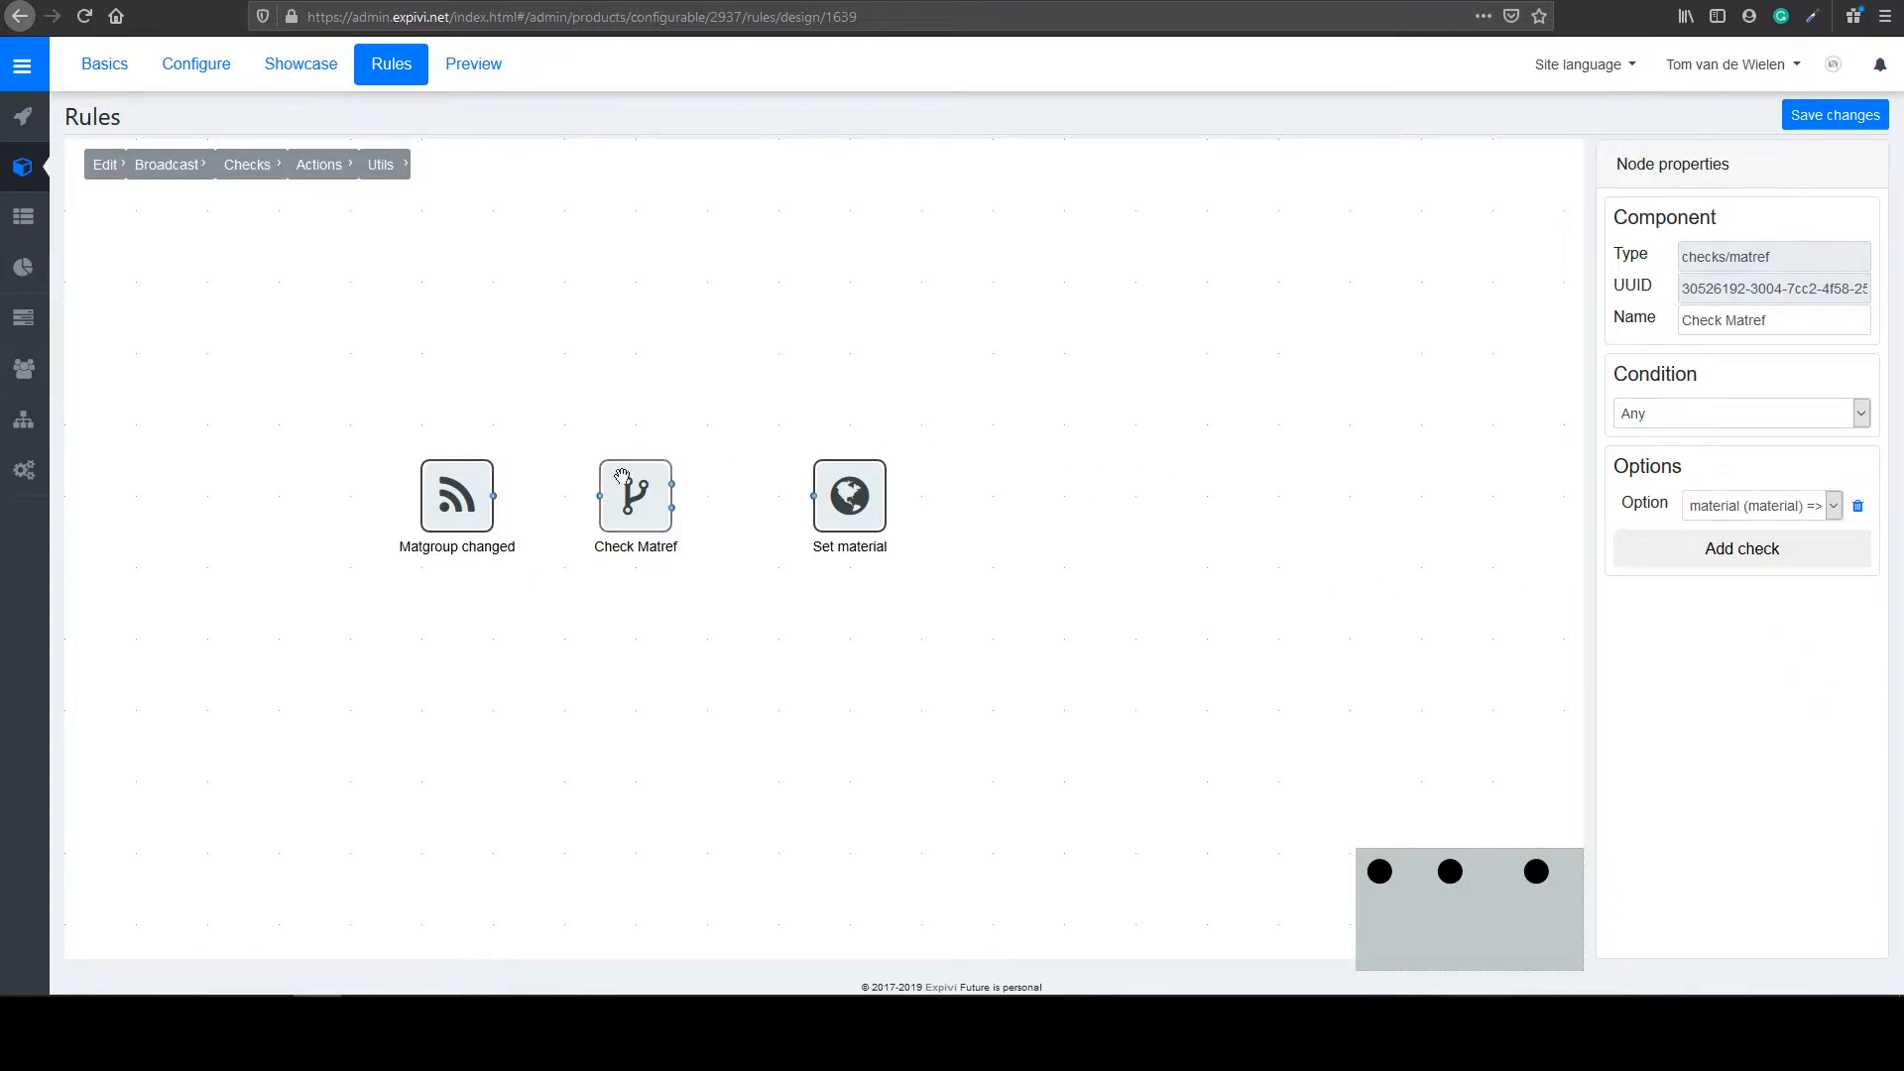
left_click_drag(494, 496, 815, 504)
Step: Give the Set material node the option "Frame (frame) => Matt black" and save the rule
left_click(852, 504)
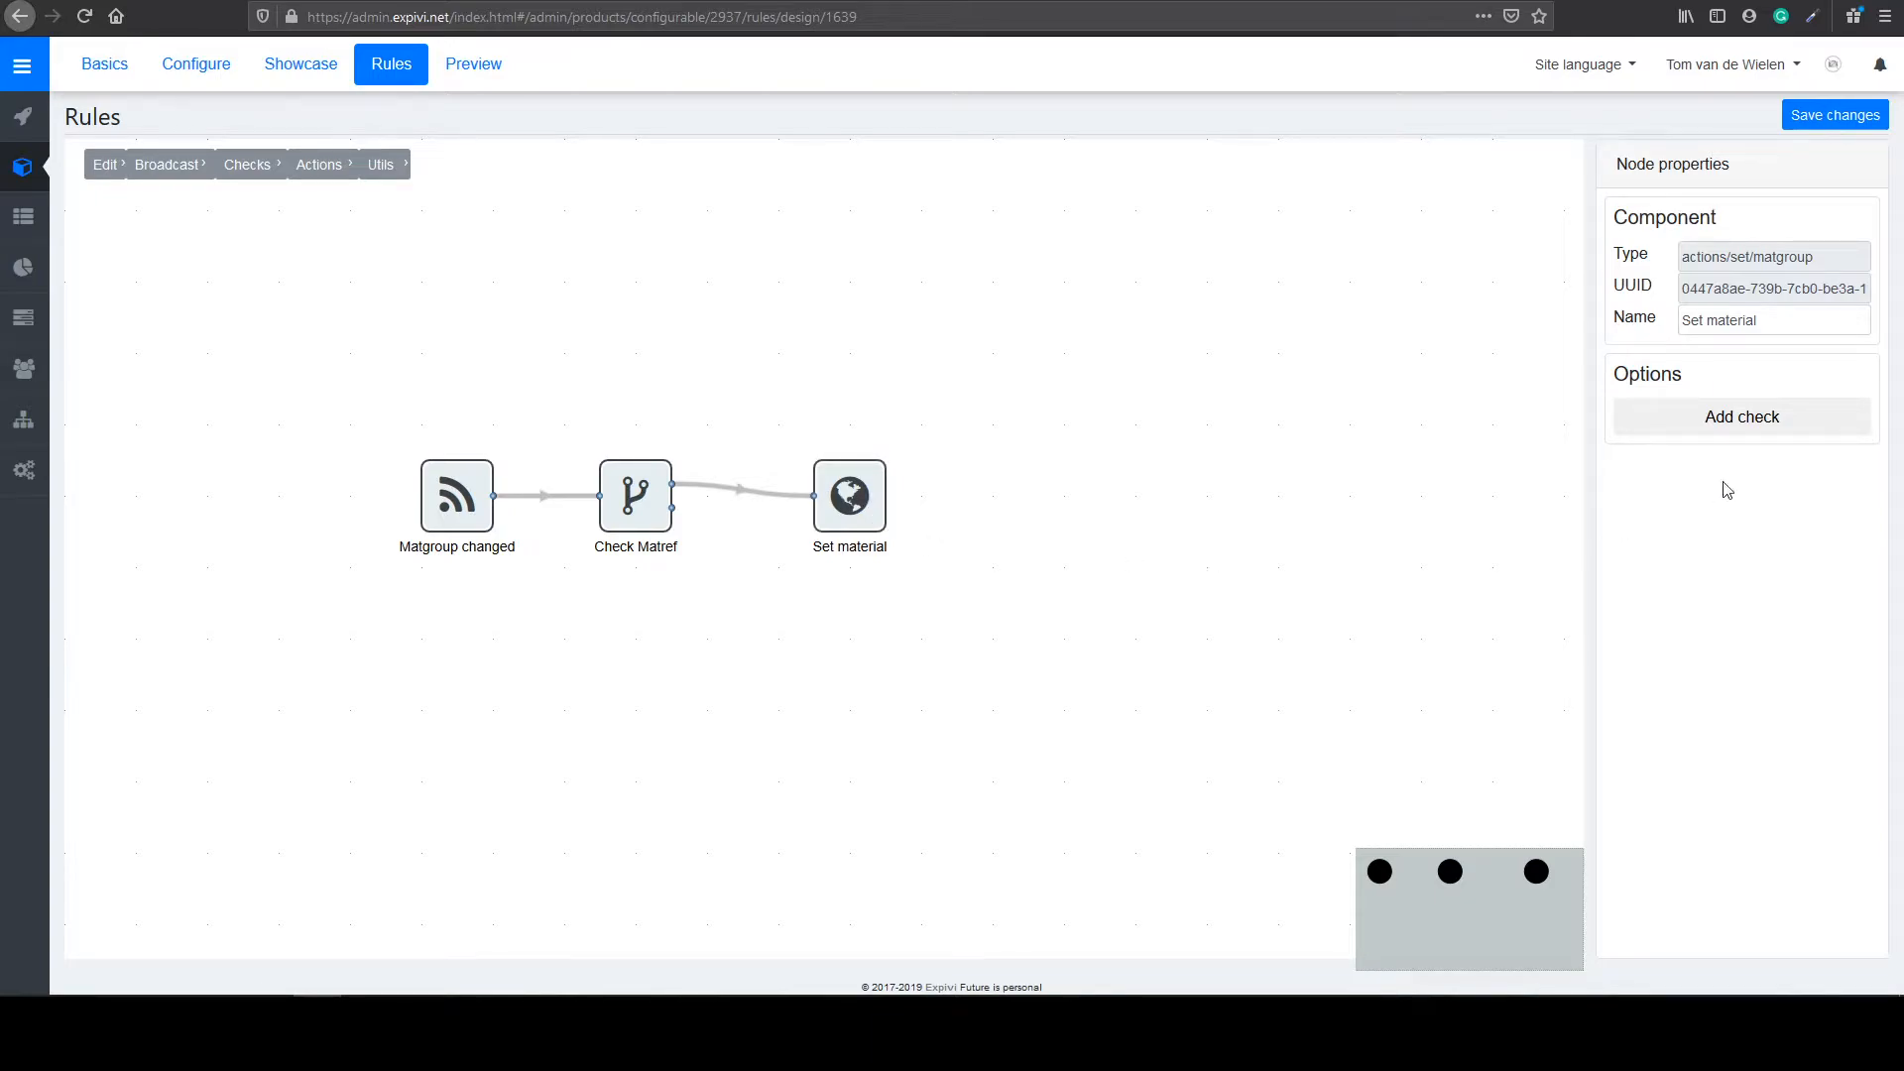
left_click(1724, 416)
left_click(1727, 414)
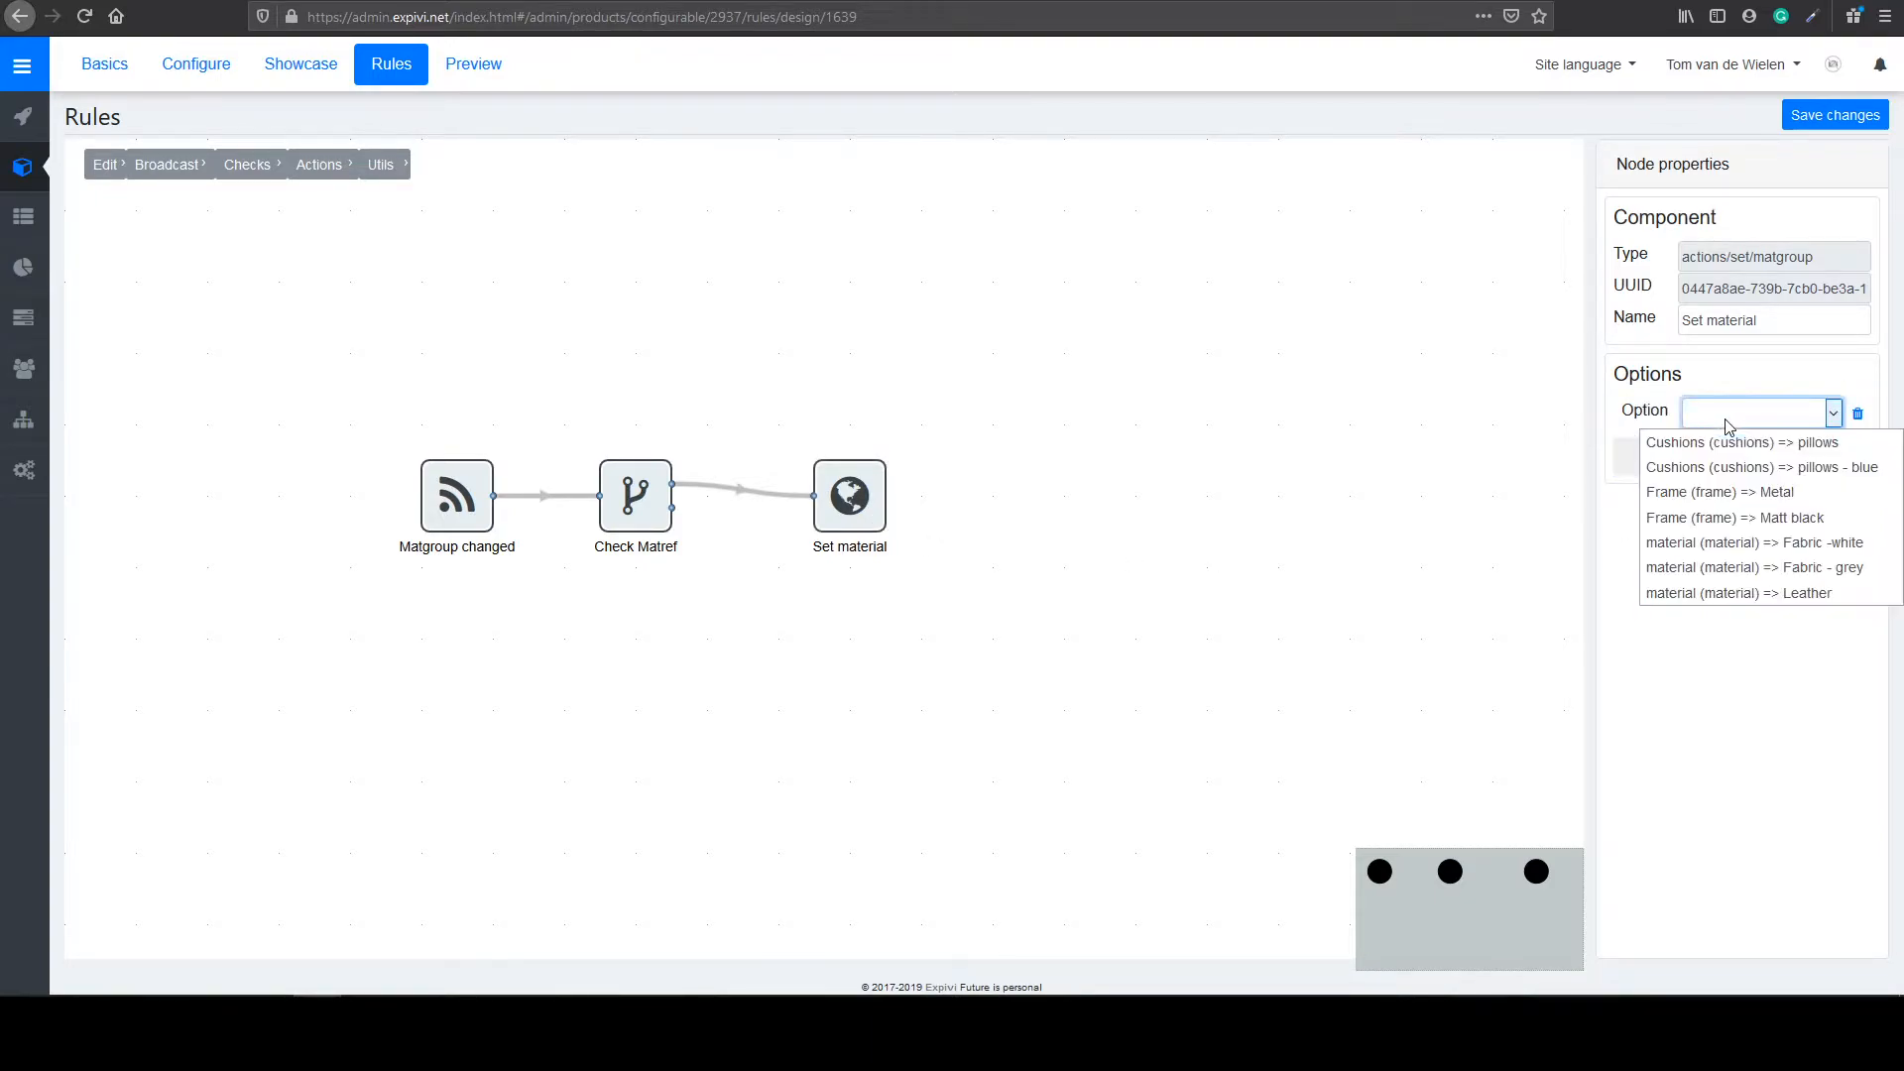
left_click(1788, 519)
left_click(1834, 115)
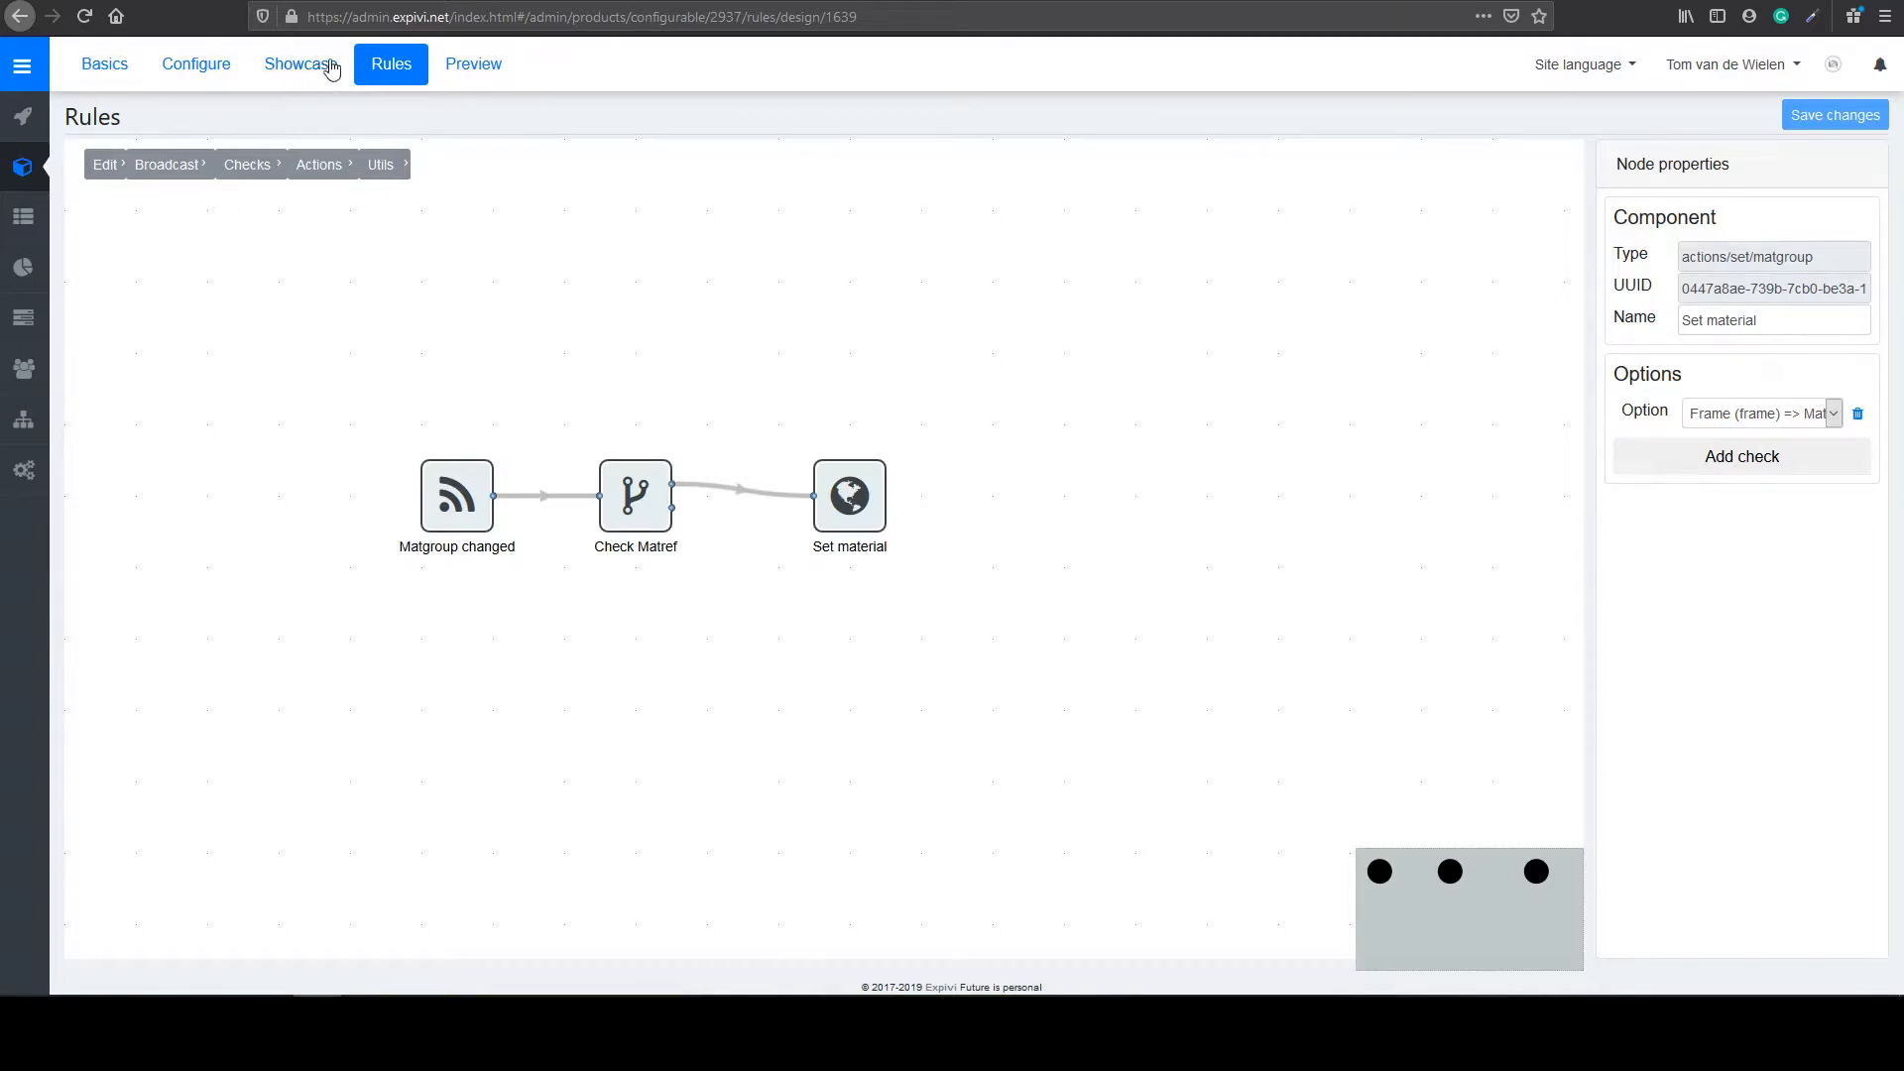
Step: Test the rule in the product preview by choosing Leather, then reload and choose the Matt black frame on its own
left_click(483, 75)
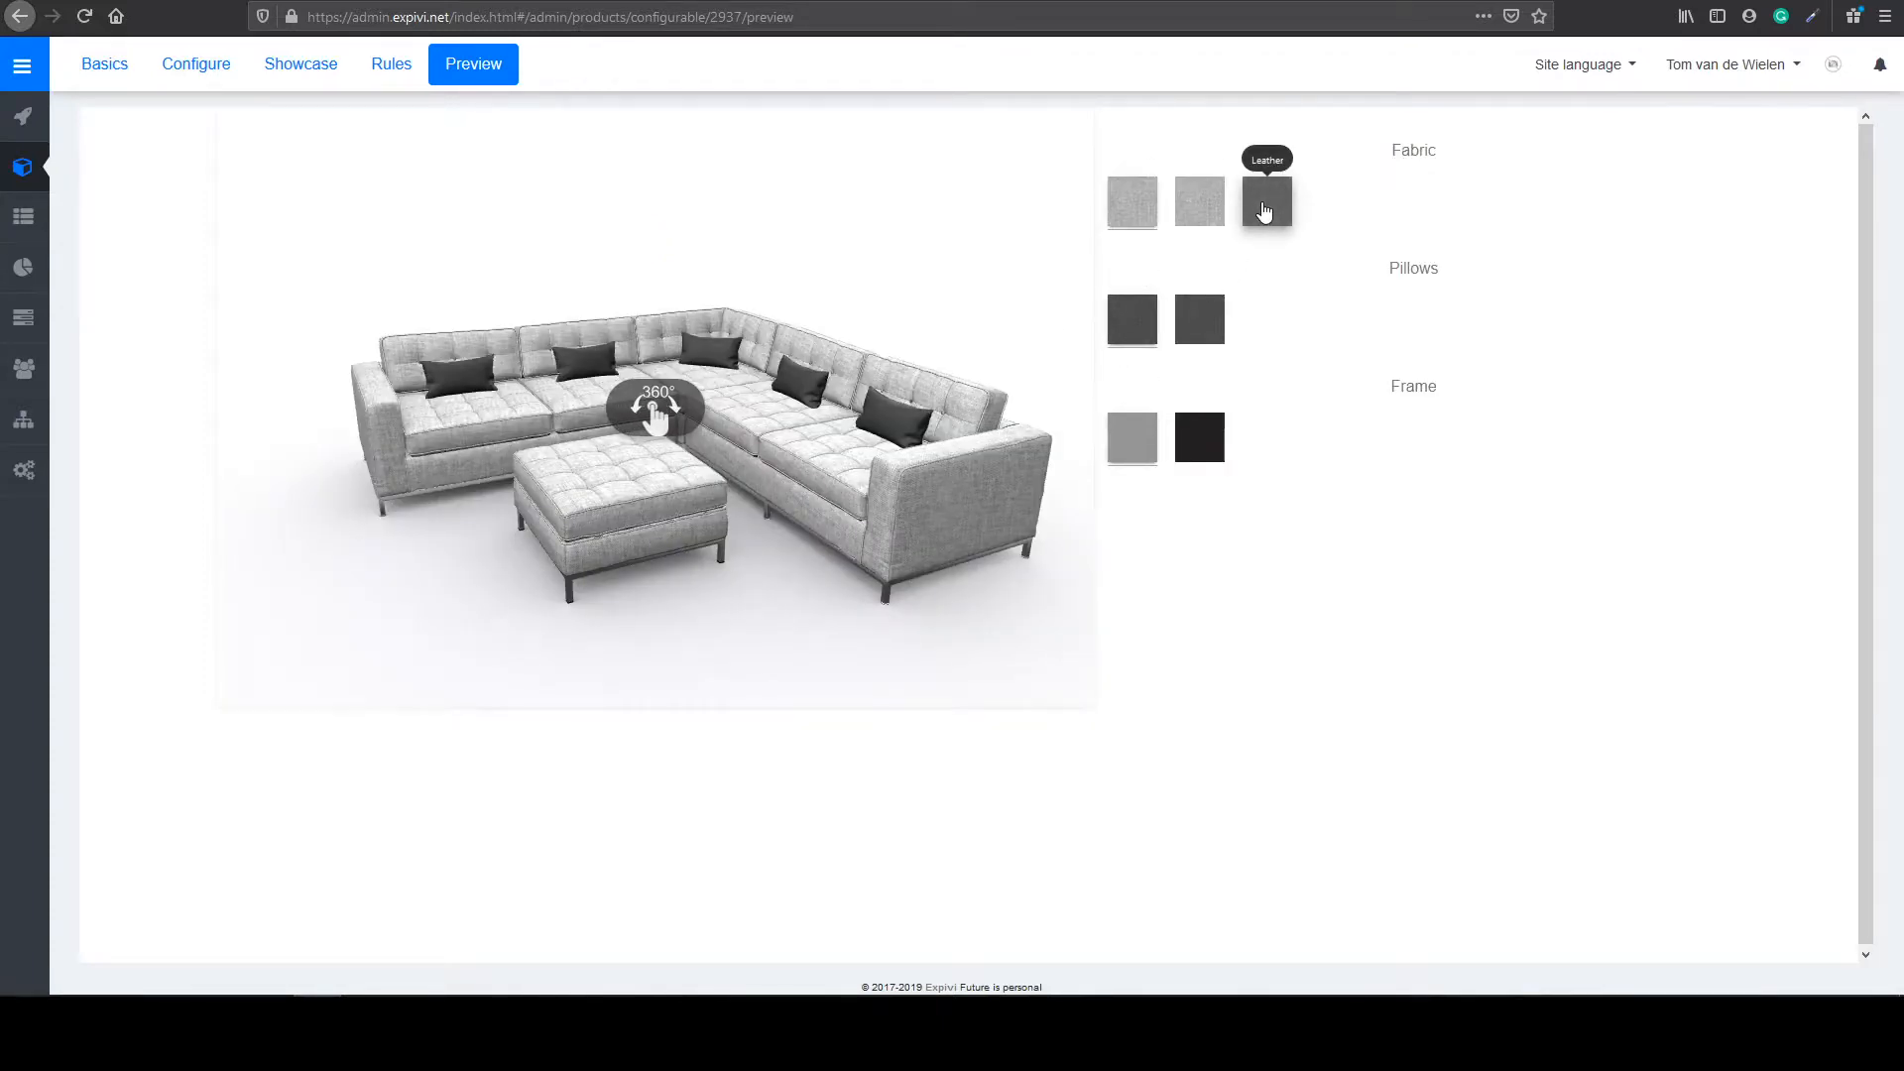
left_click(1264, 211)
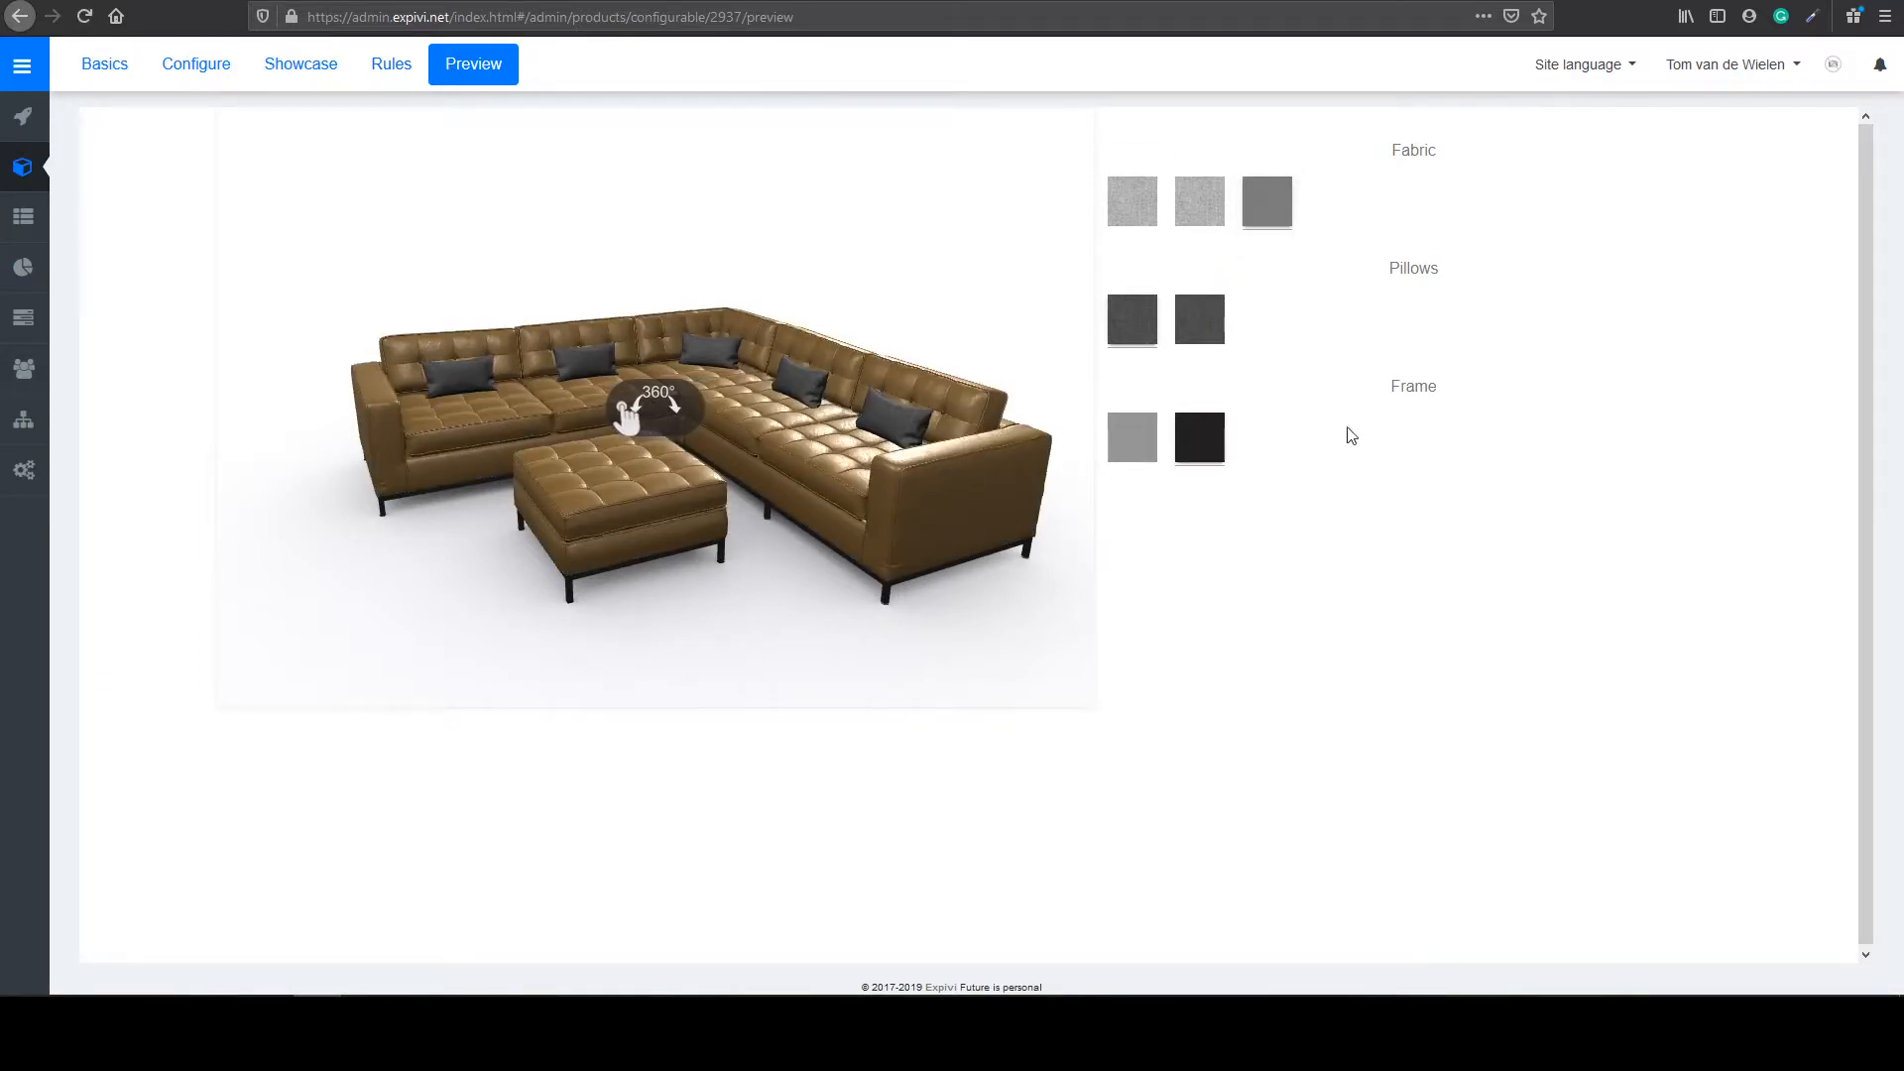
key("F5")
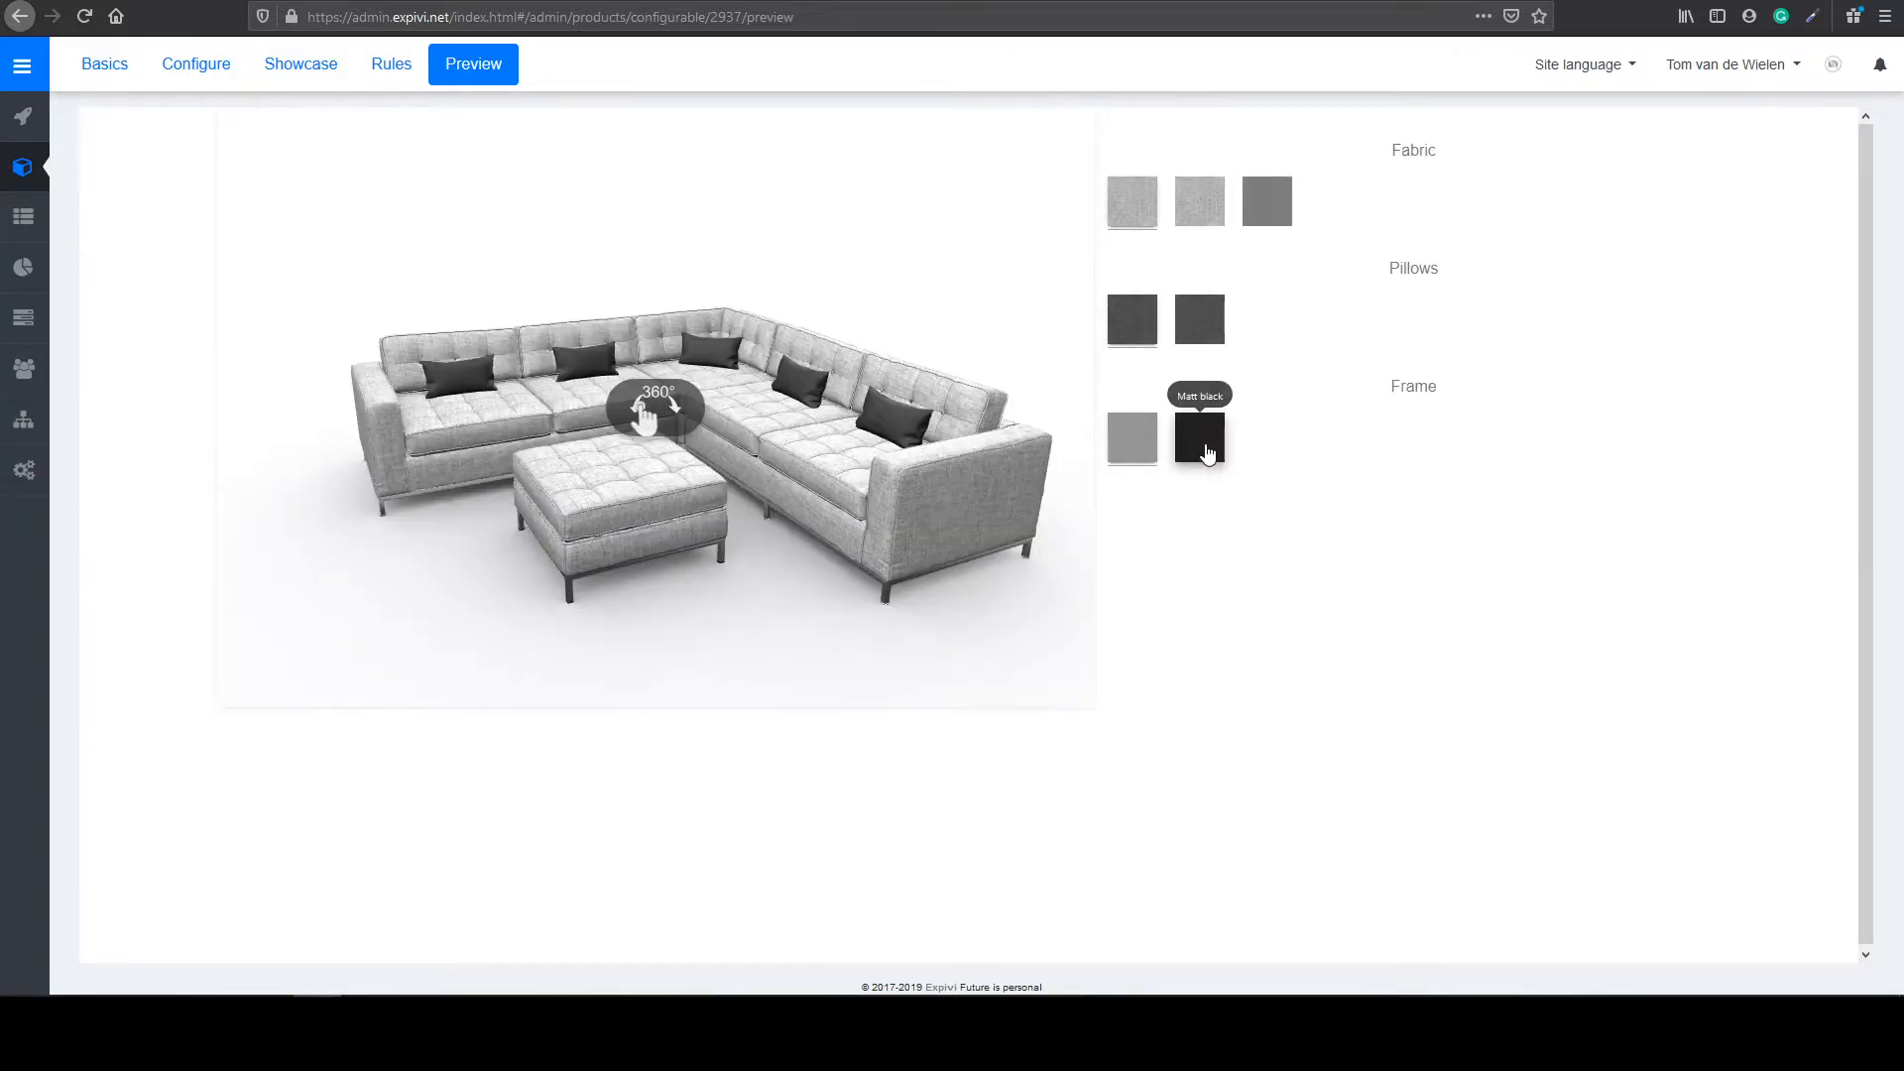
left_click(1205, 452)
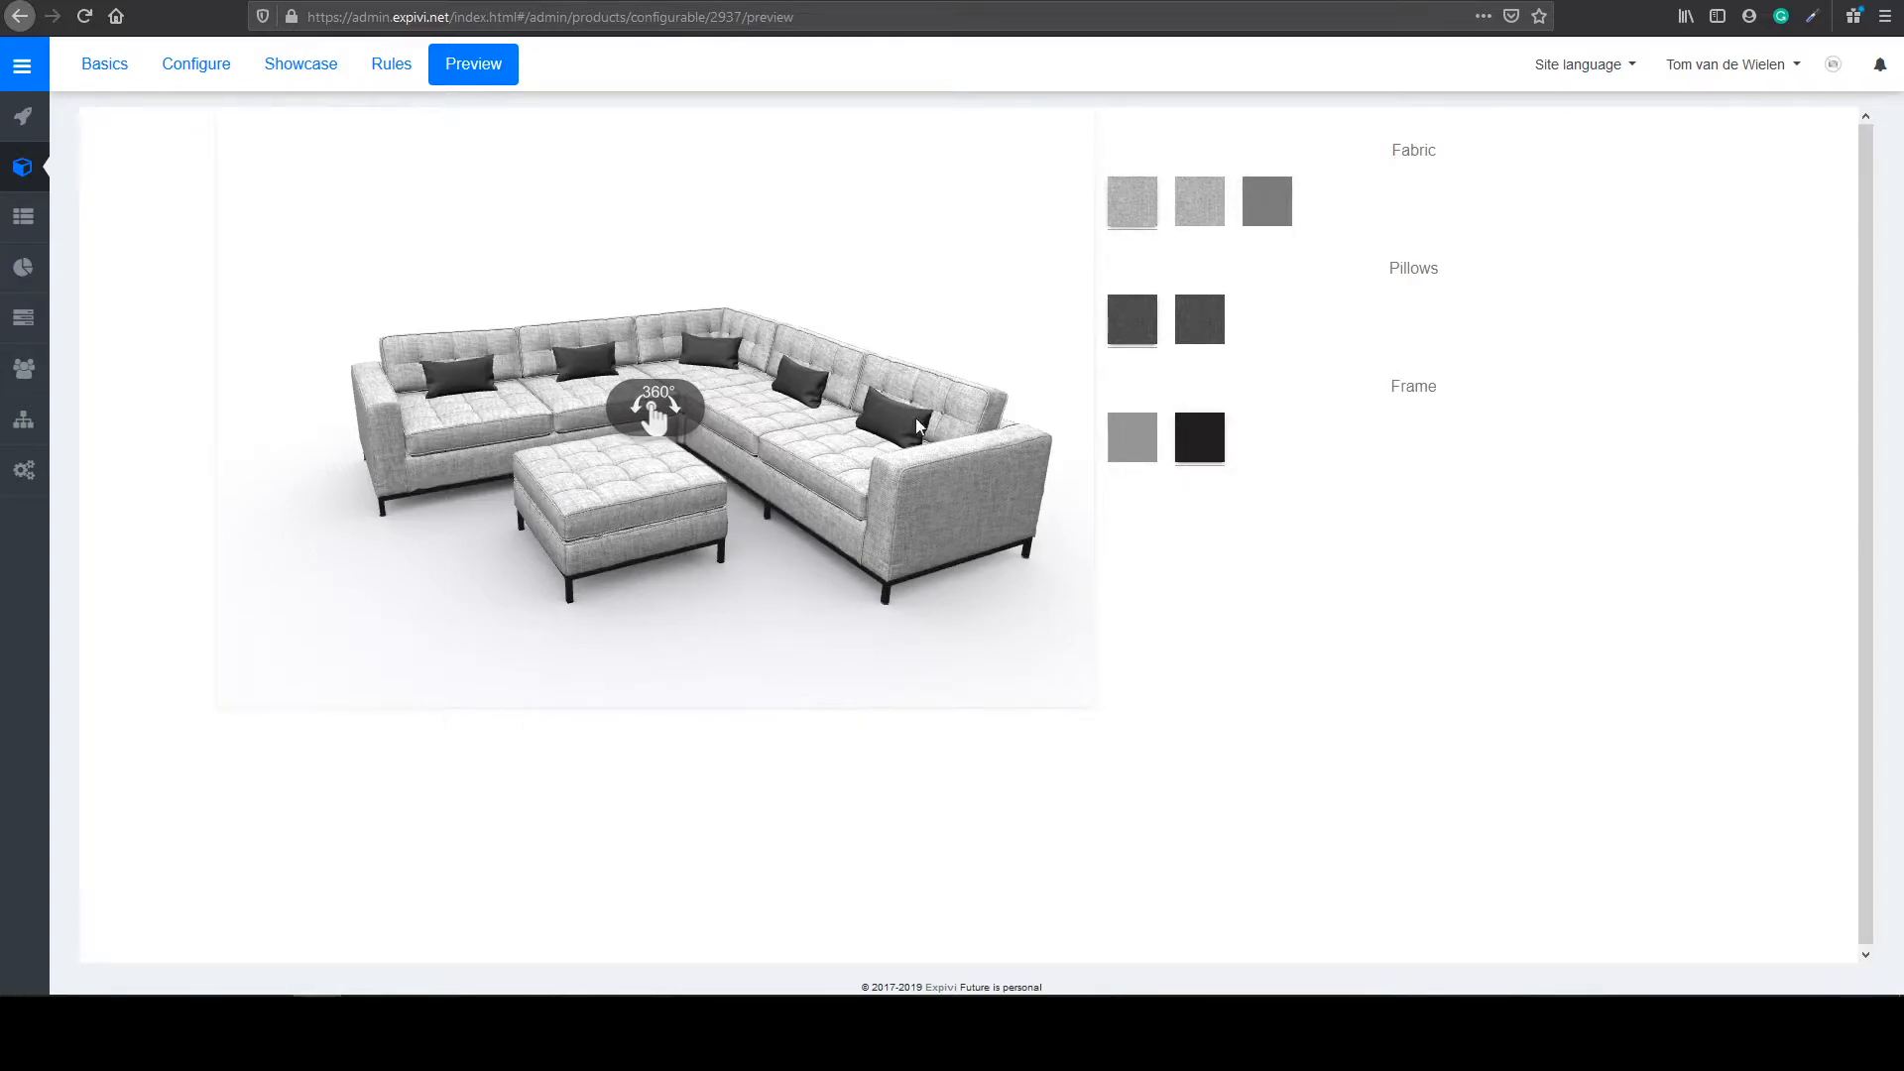
left_click_drag(872, 450, 886, 454)
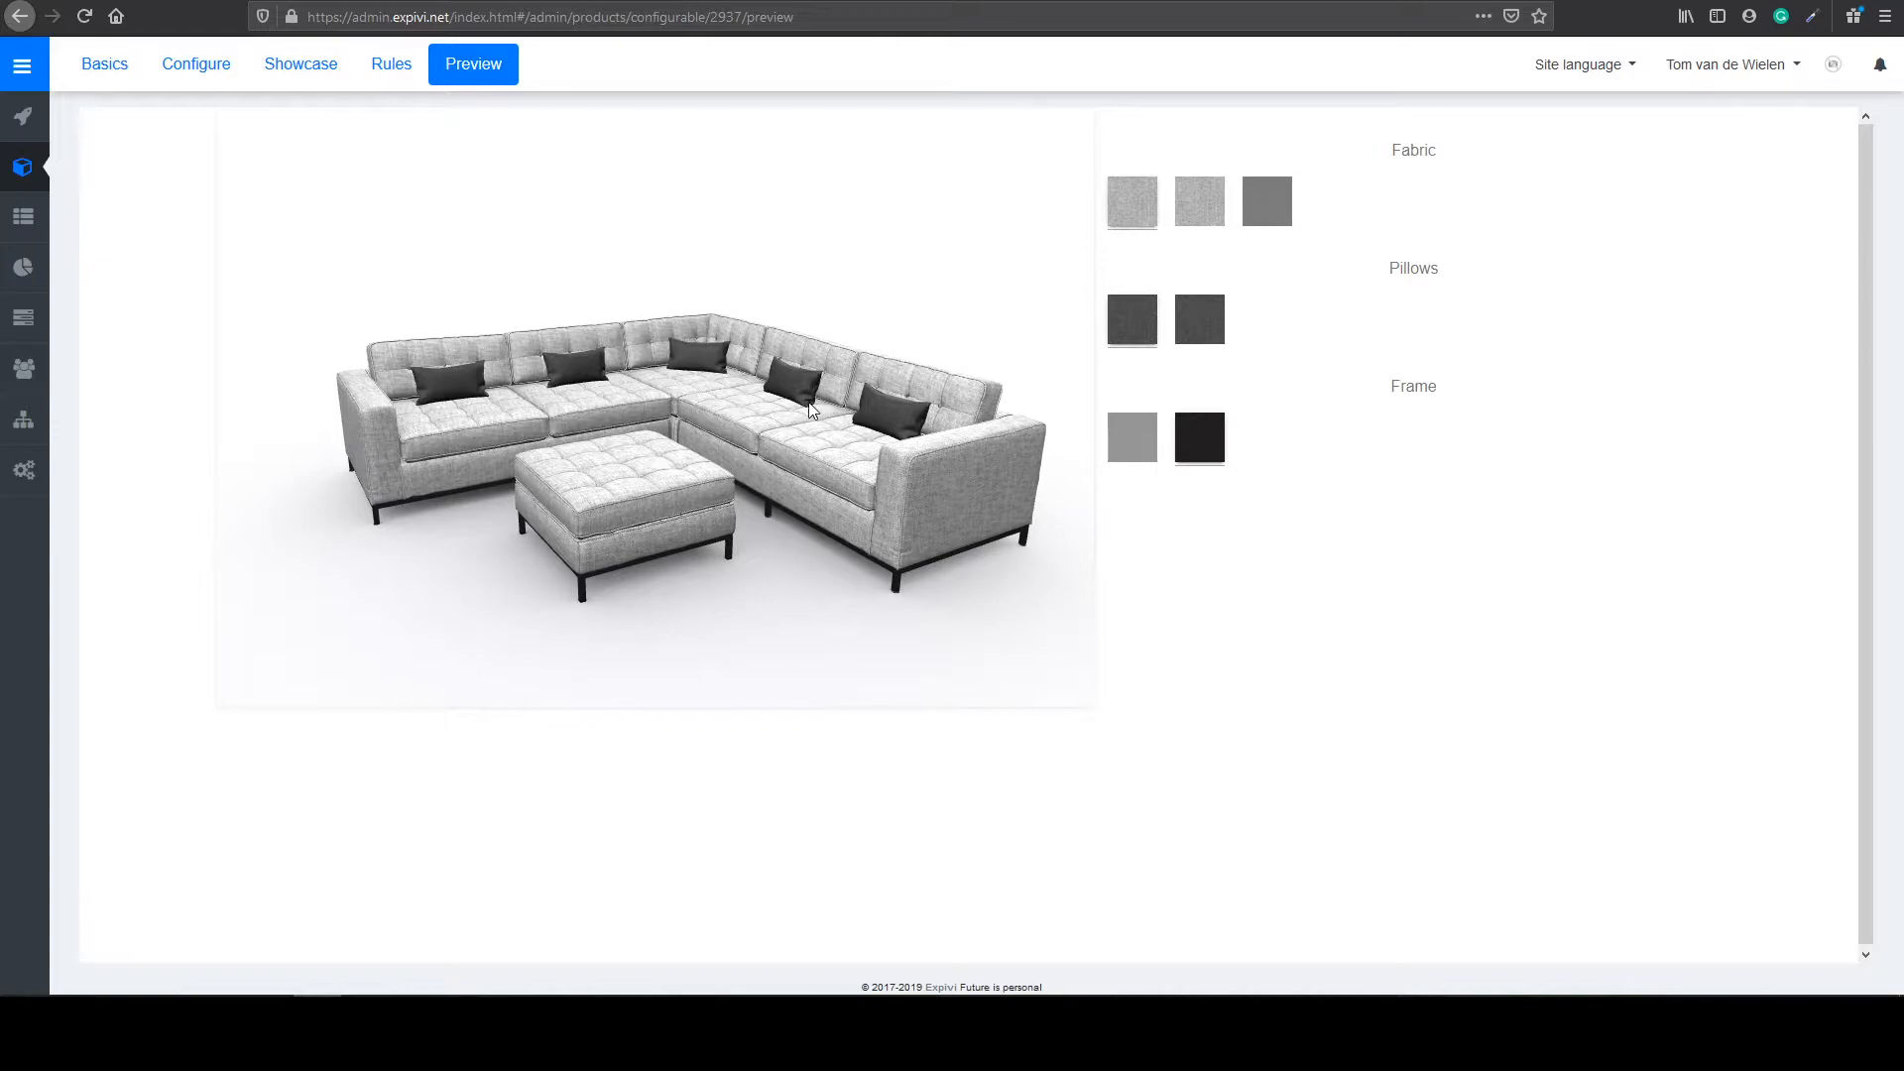
Step: Reopen the Material rule for editing and duplicate Check Matref below the original, linked from the Matgroup changed node
left_click(394, 65)
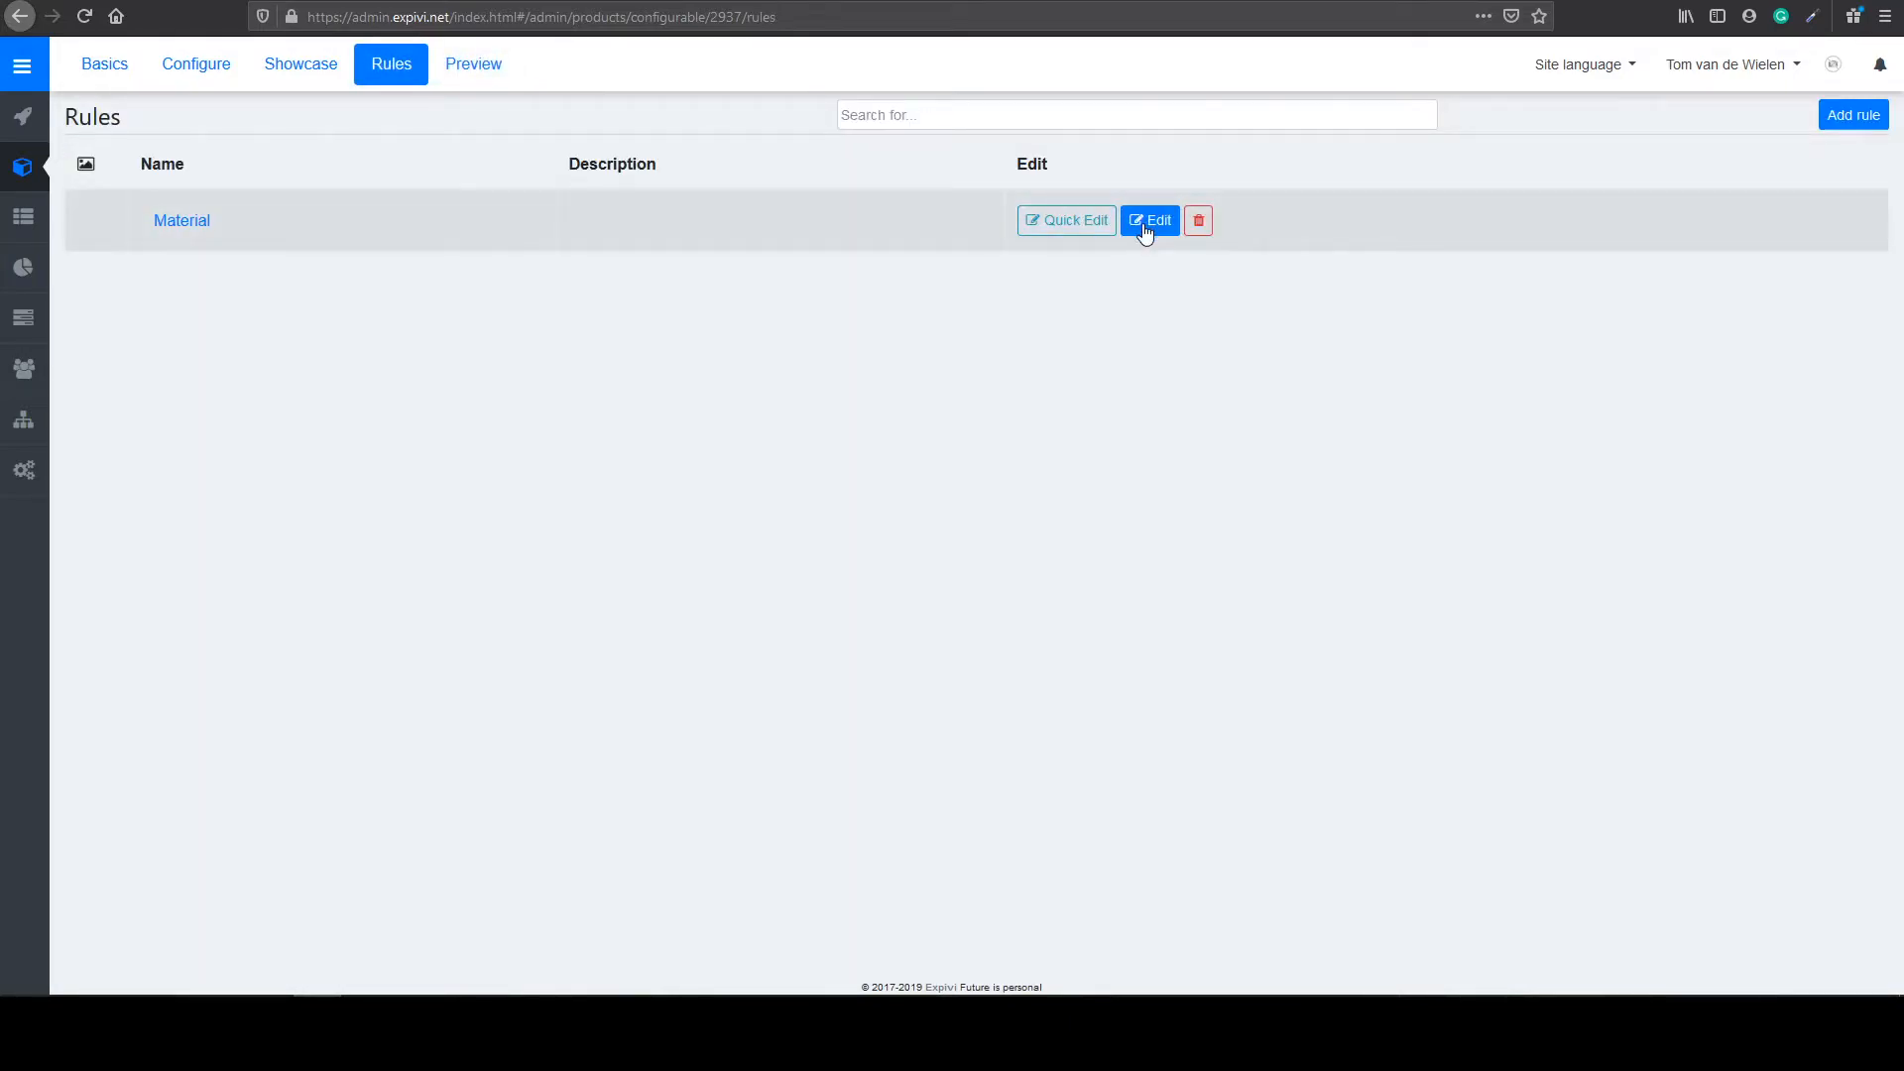
left_click(1145, 230)
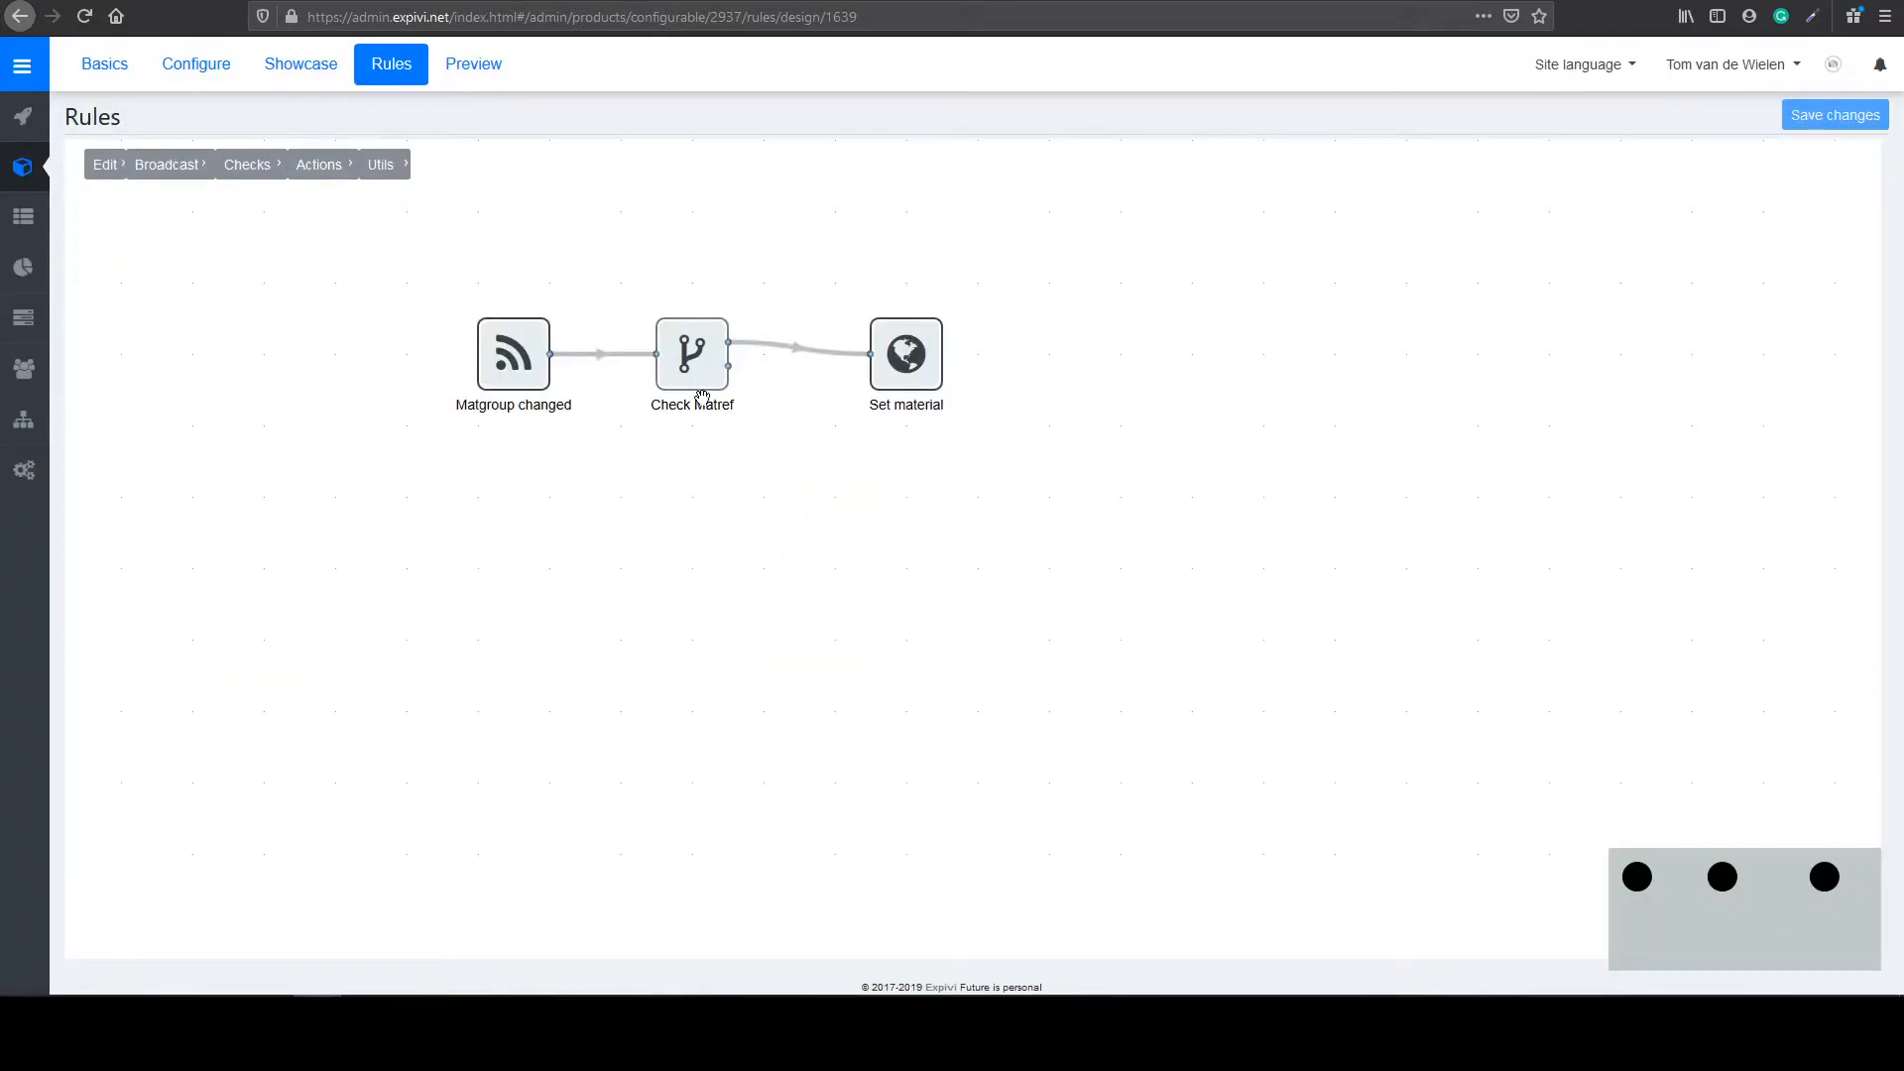
left_click(705, 369)
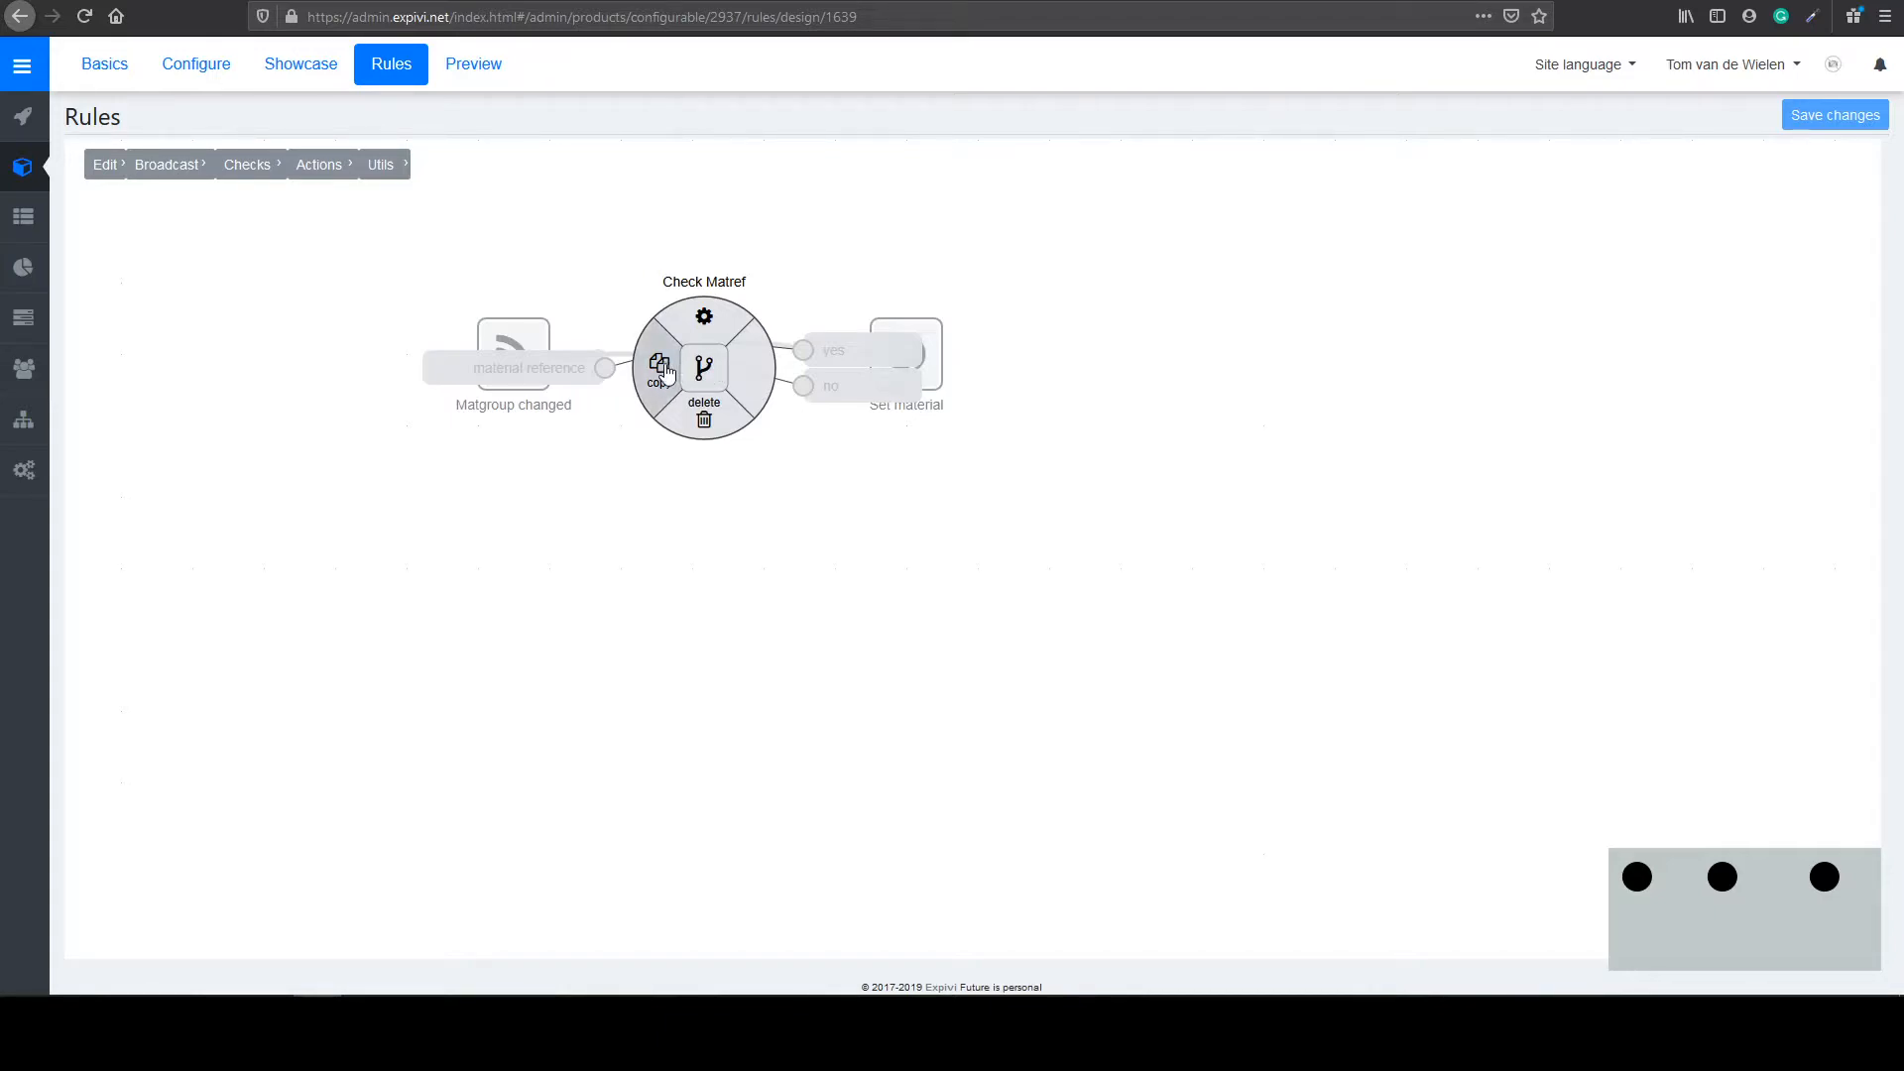
left_click(660, 368)
left_click(701, 476)
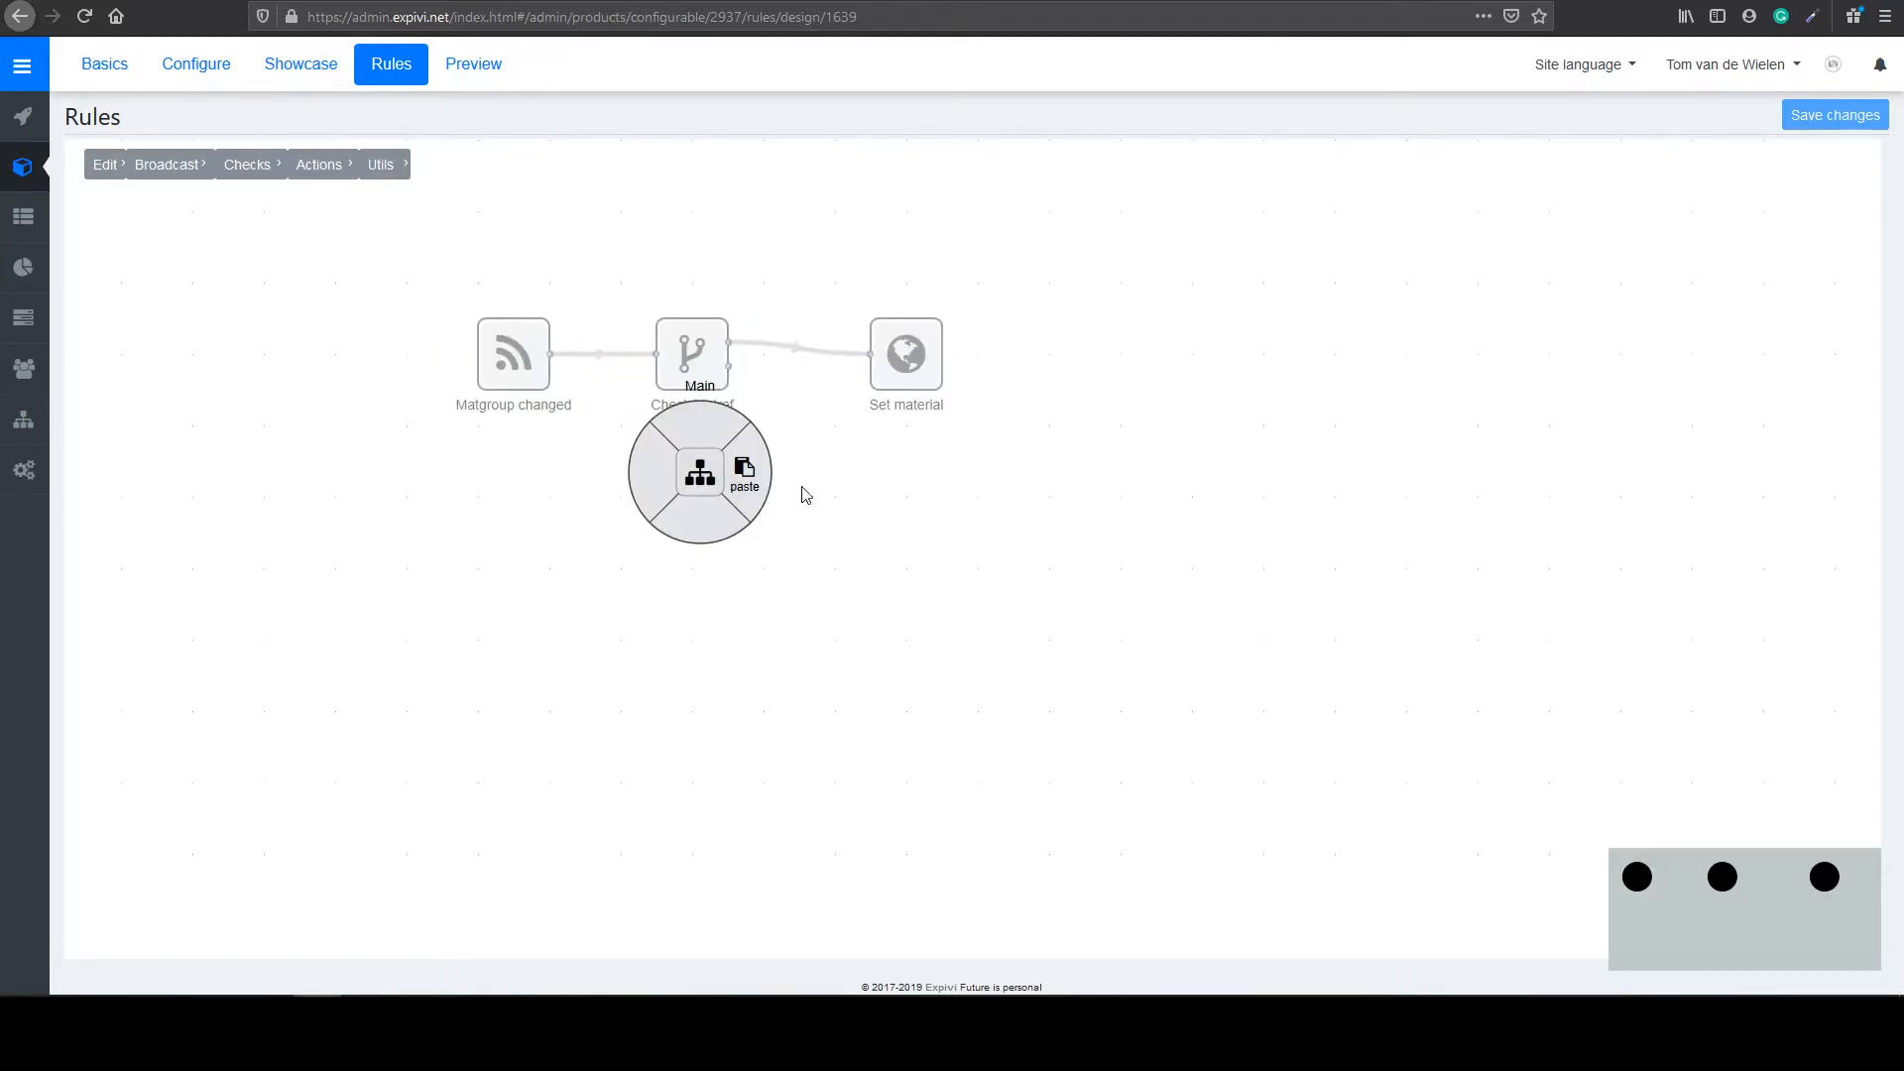
left_click(746, 474)
left_click_drag(704, 374, 732, 550)
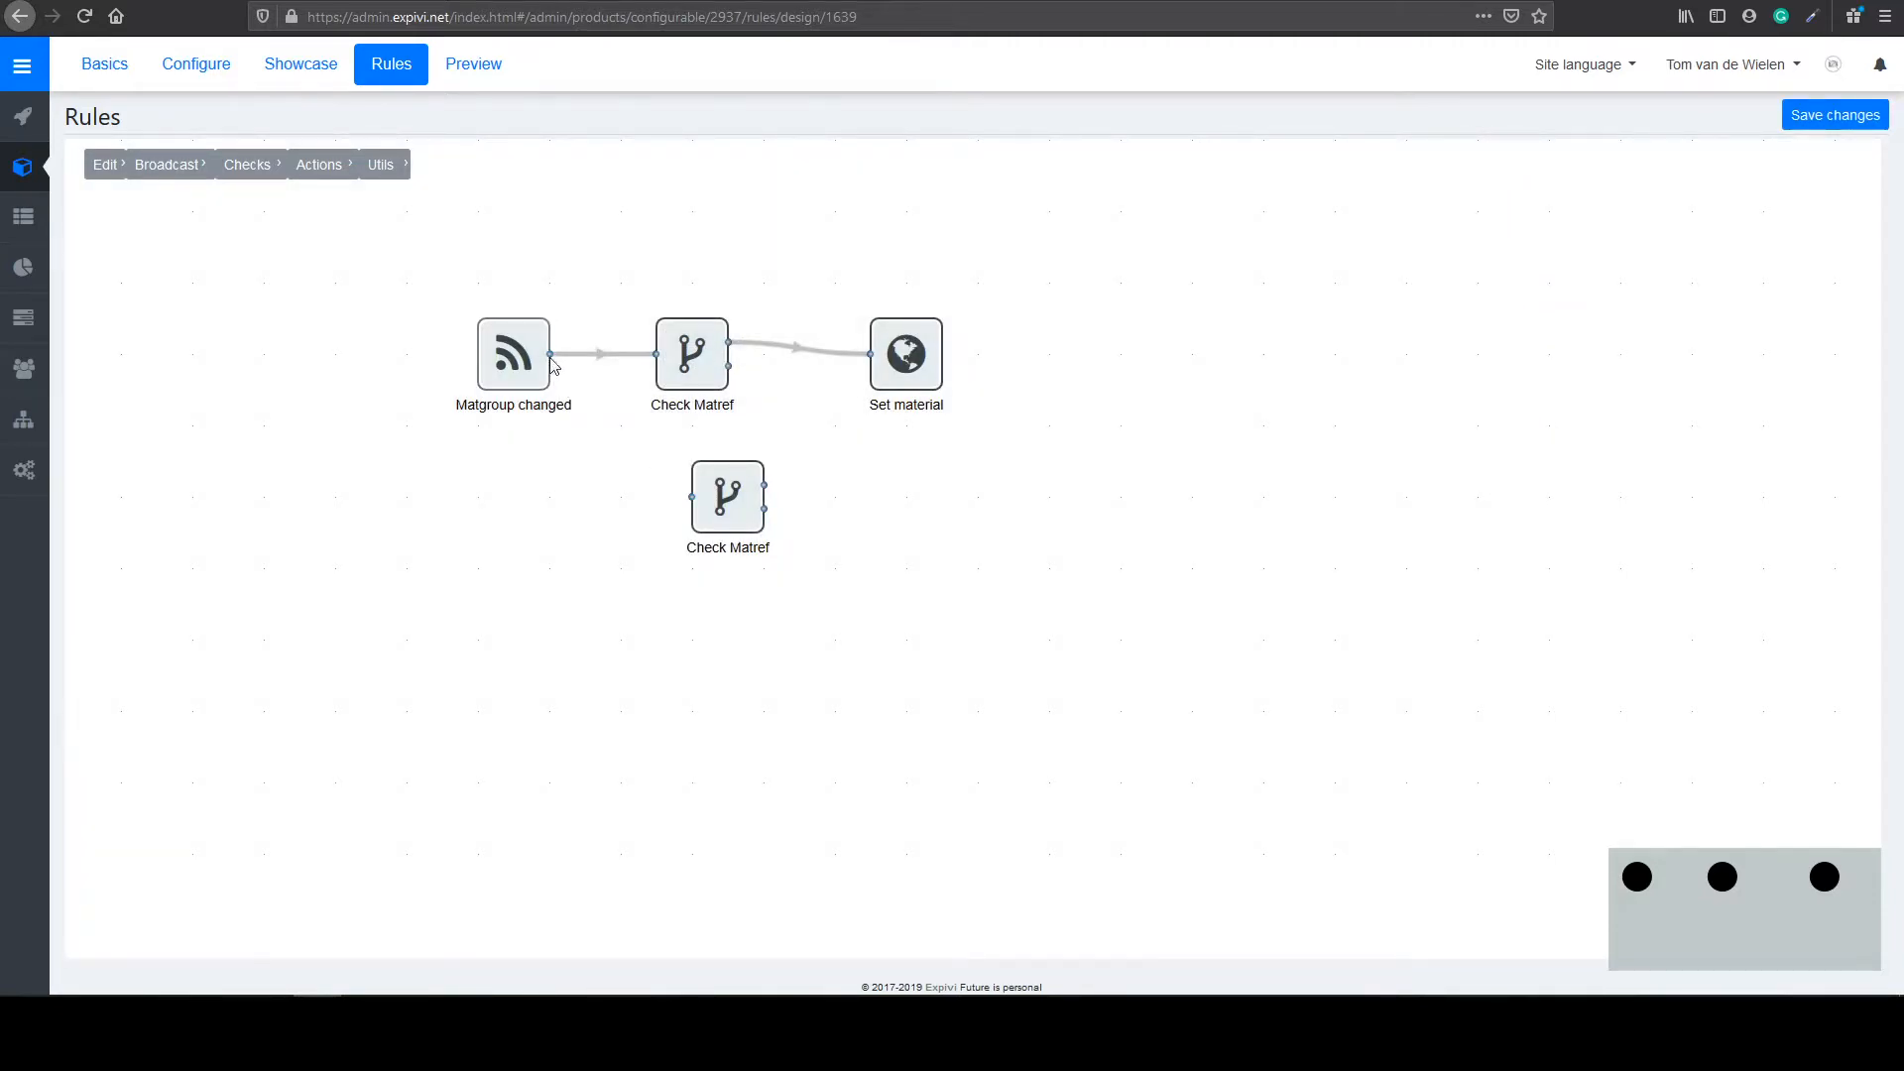
left_click_drag(550, 354, 678, 543)
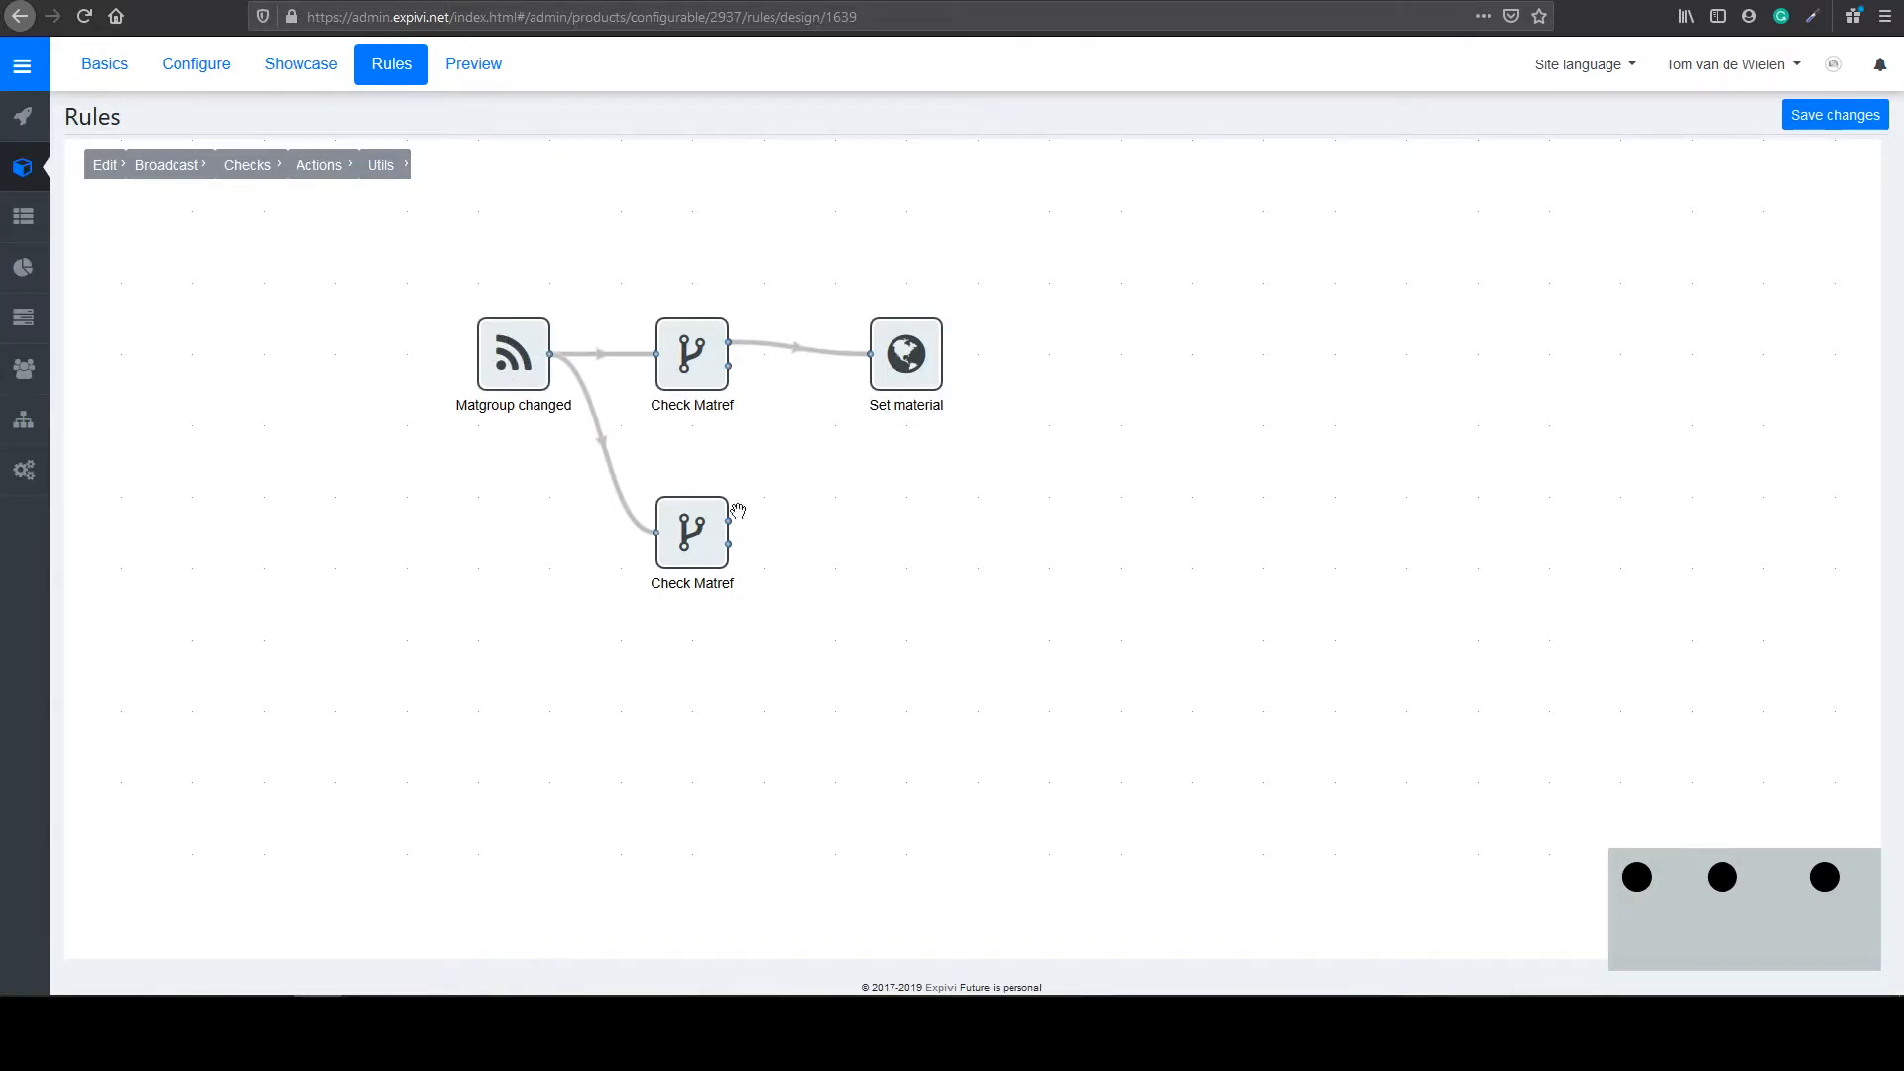
Step: Duplicate the Set material node below the original and connect it to the yes output of the lower Check Matref
left_click(902, 355)
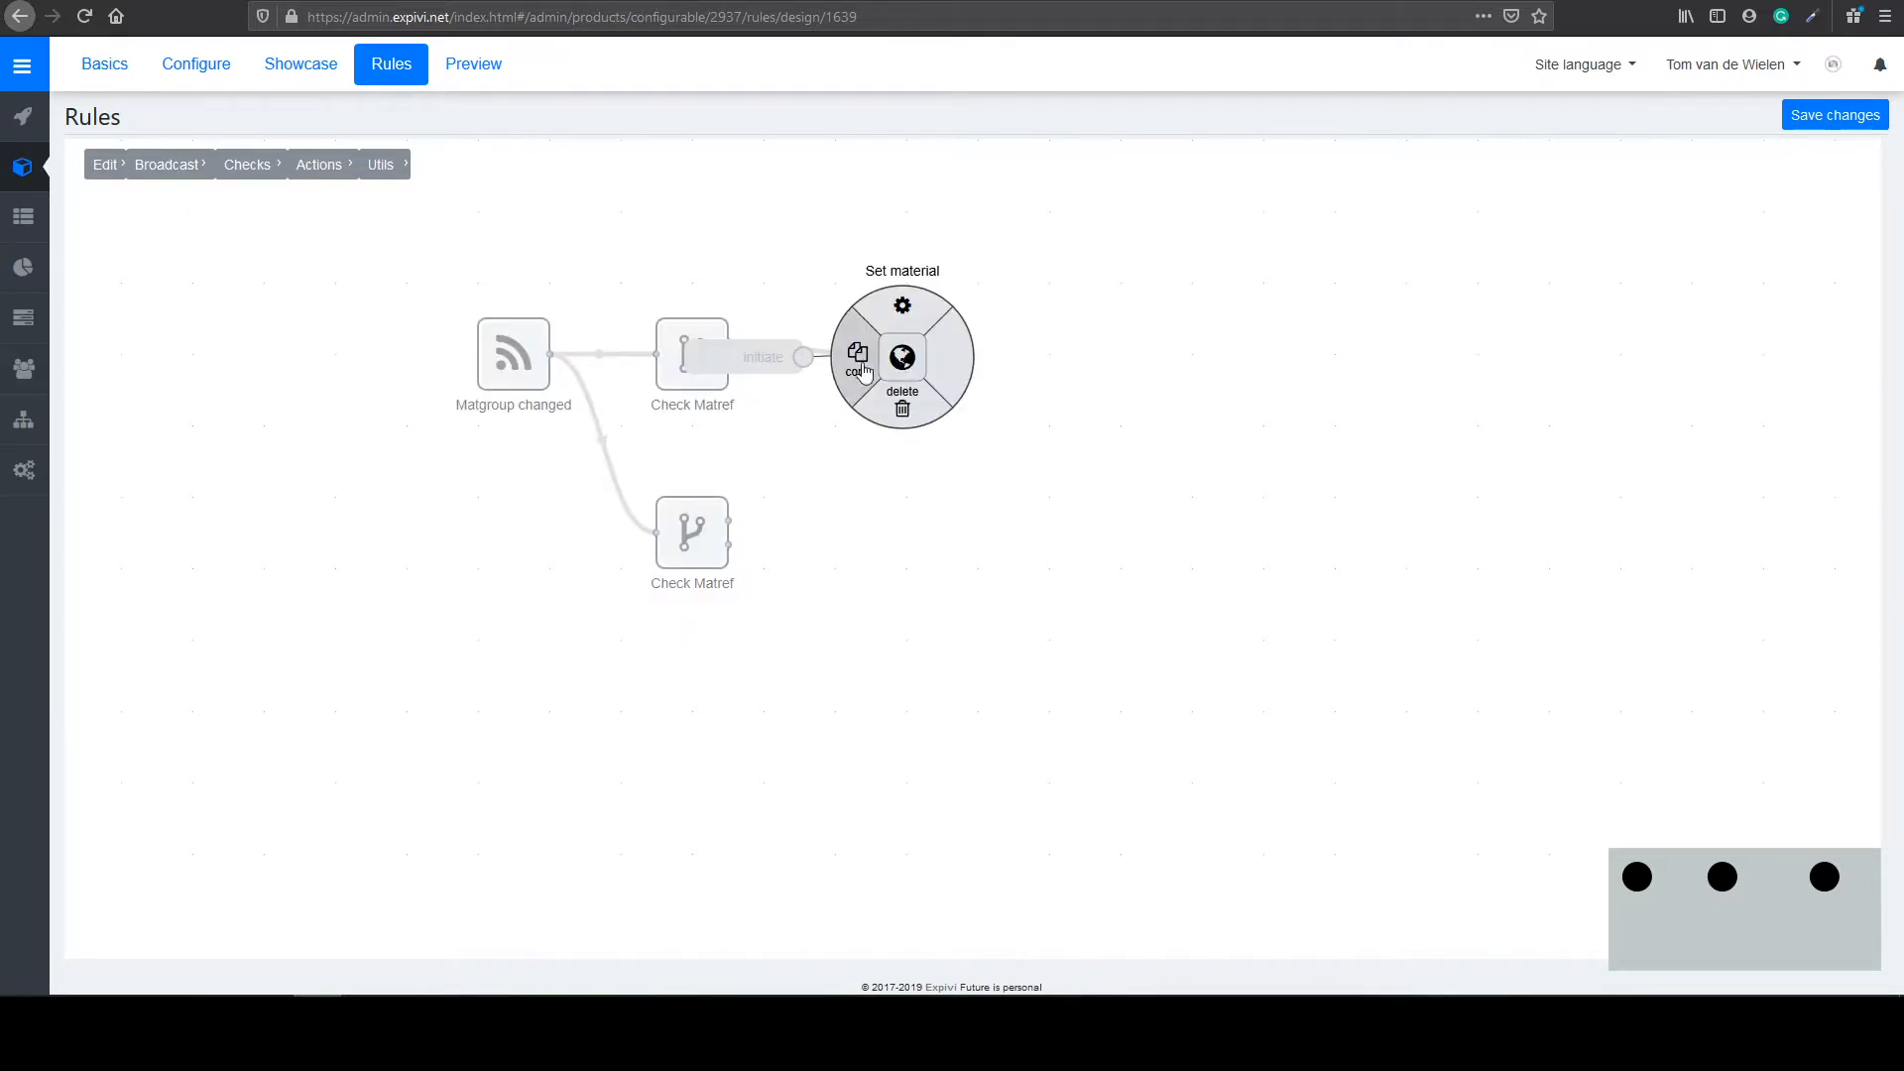
left_click(861, 364)
right_click(910, 482)
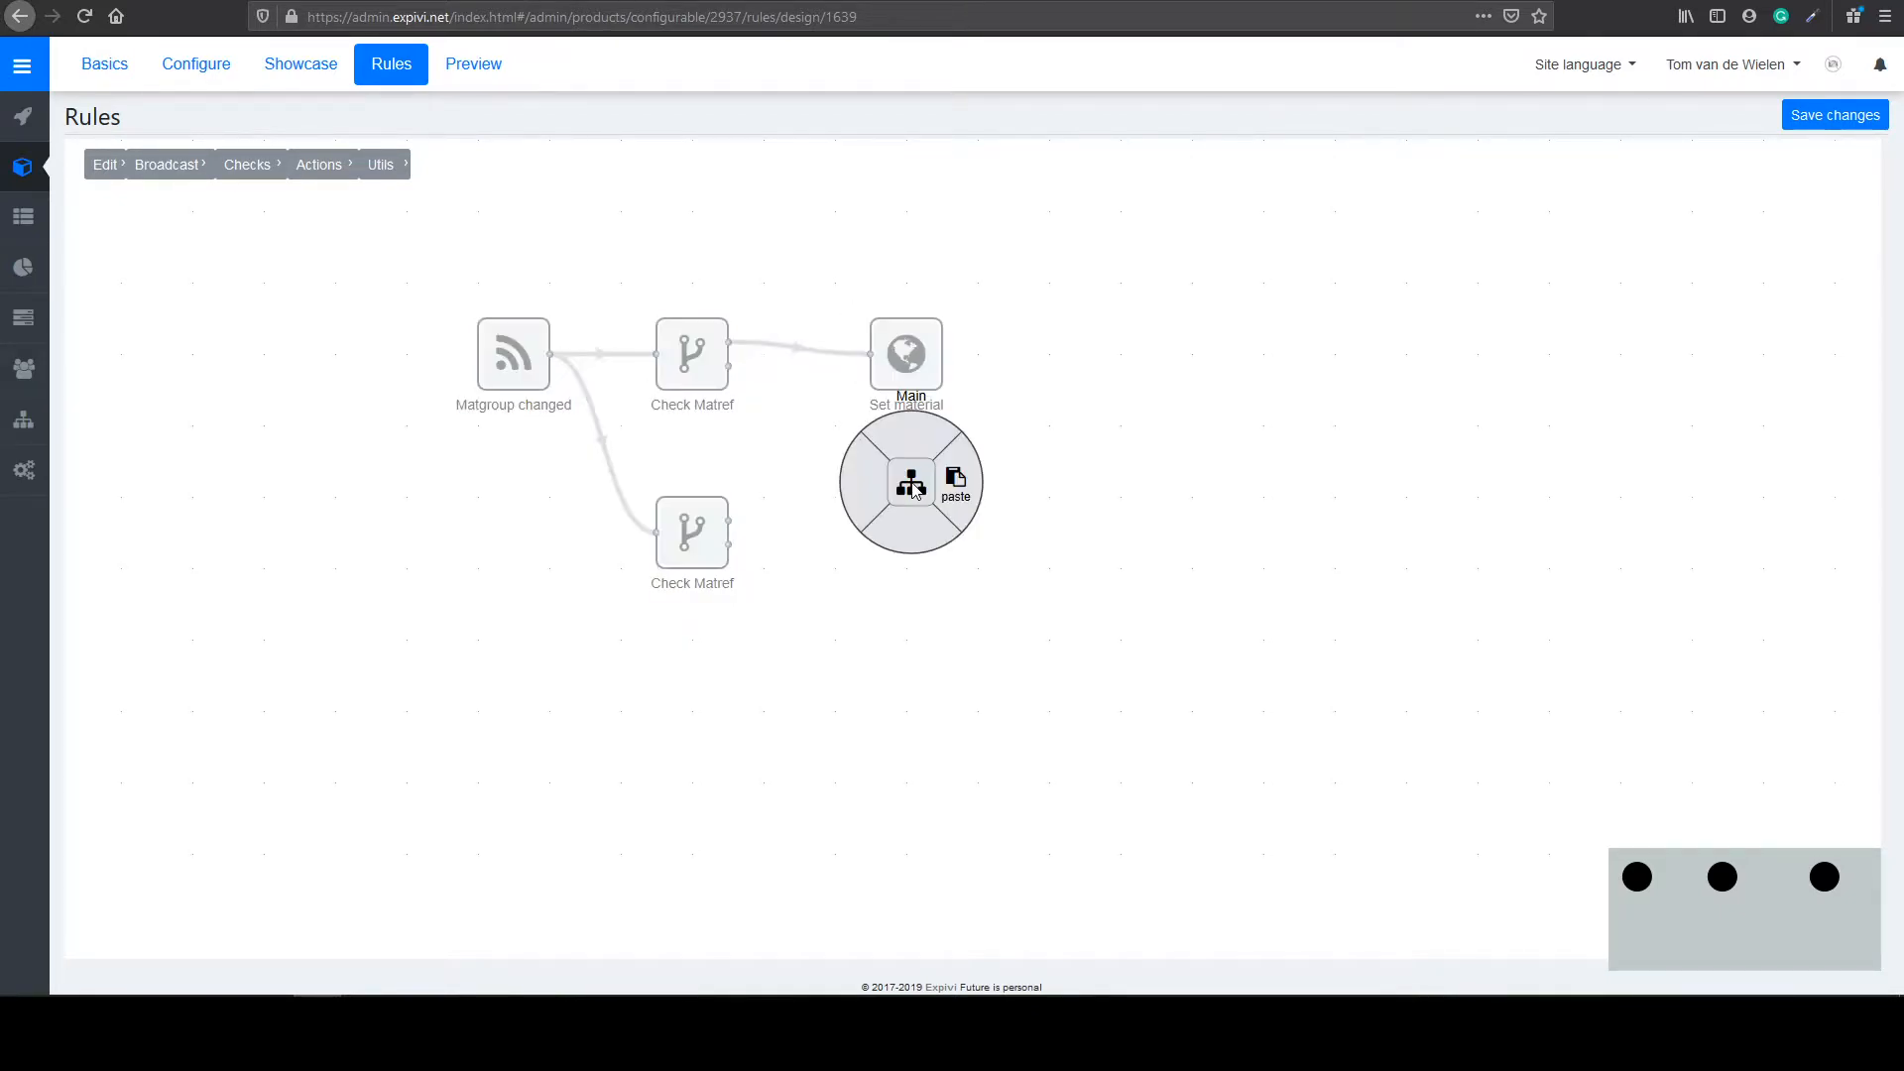
left_click(961, 495)
left_click_drag(908, 388, 898, 545)
left_click_drag(728, 521, 872, 532)
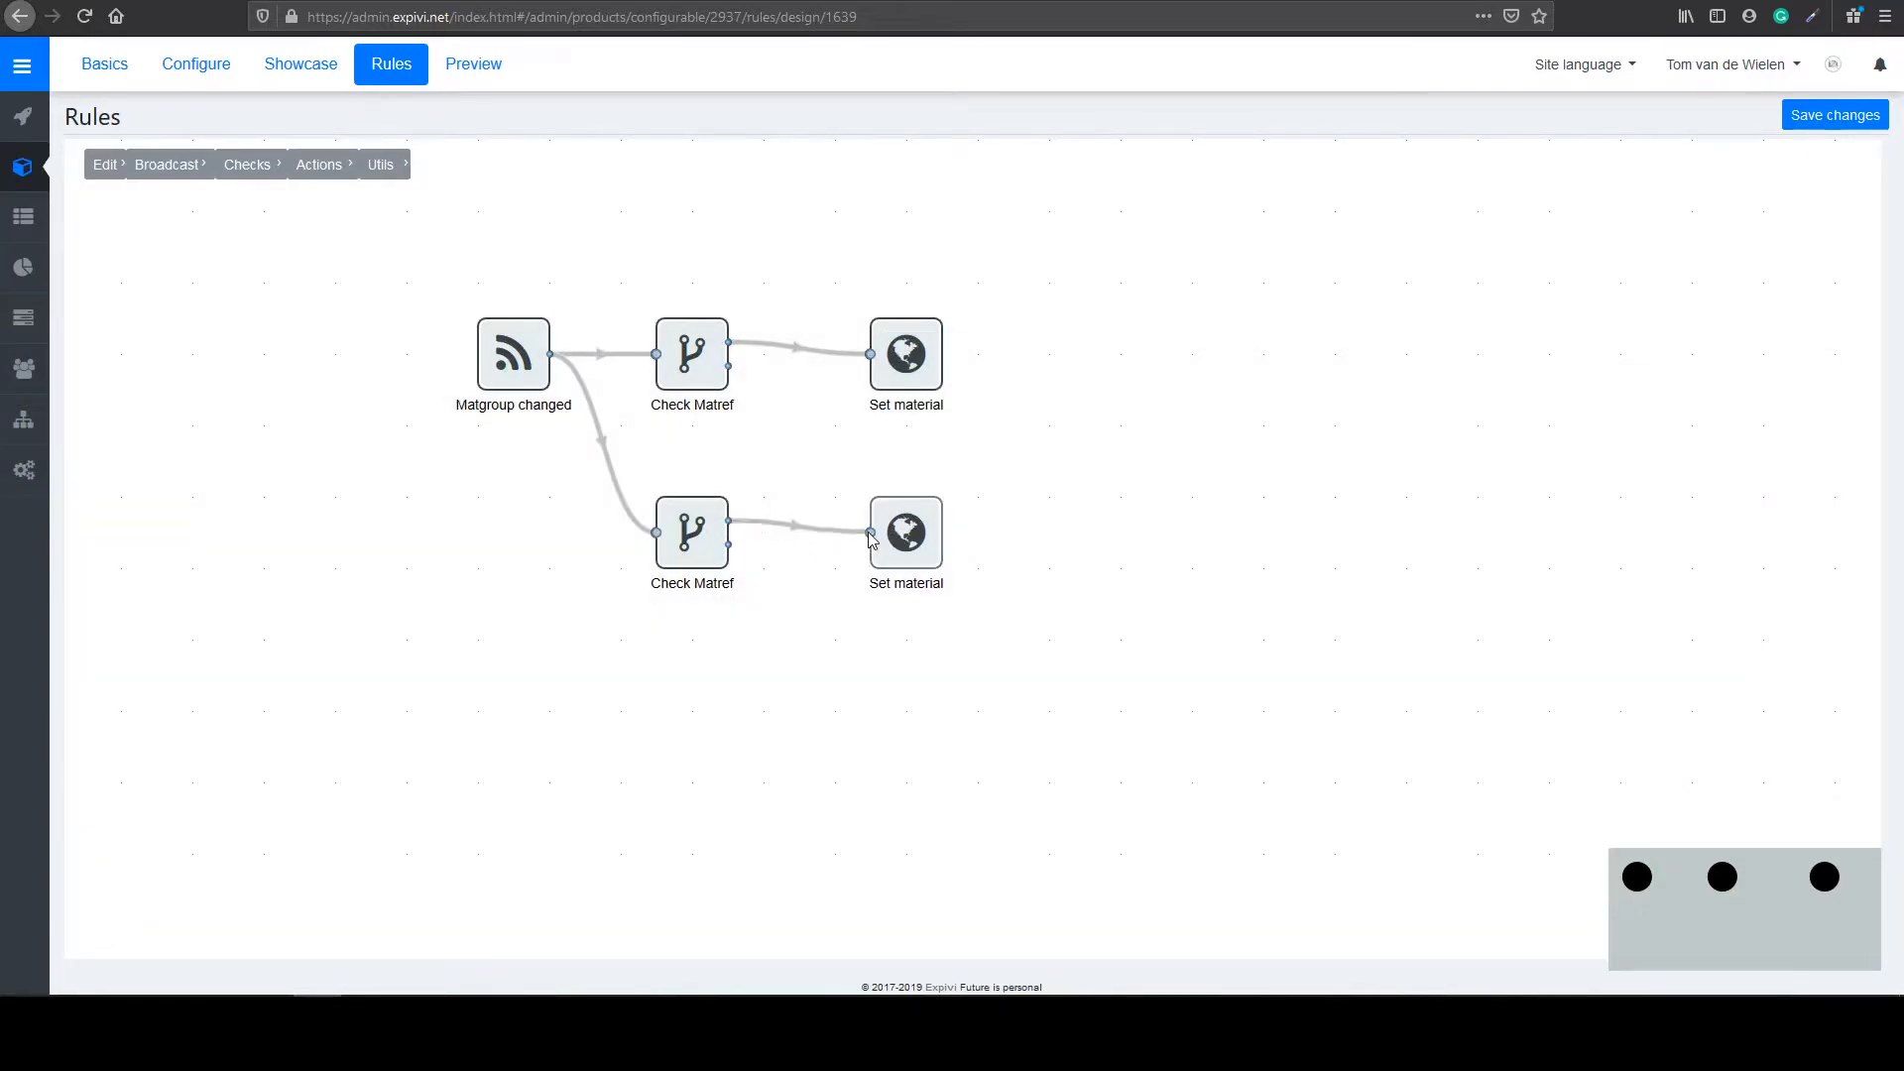
Step: Set the lower Check Matref node's option to "Frame (frame) => Matt black"
left_click(693, 534)
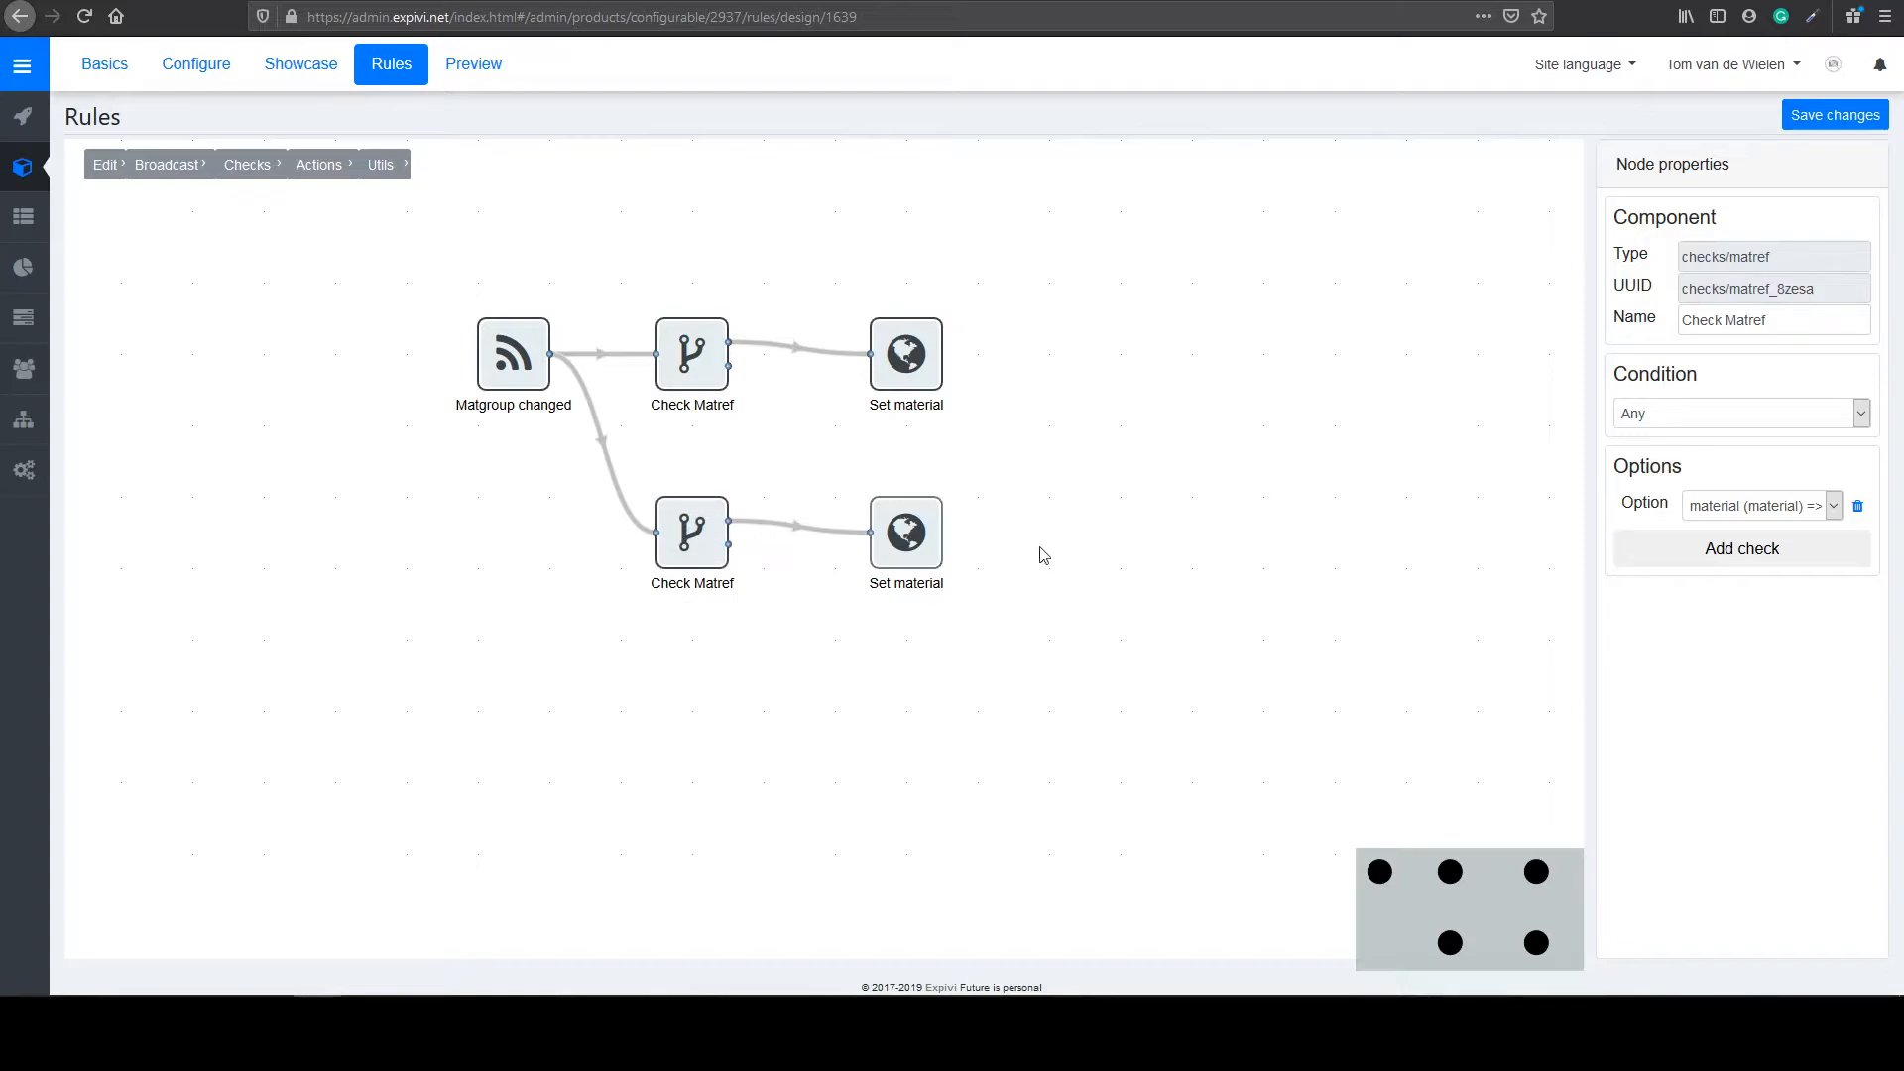
left_click(1720, 508)
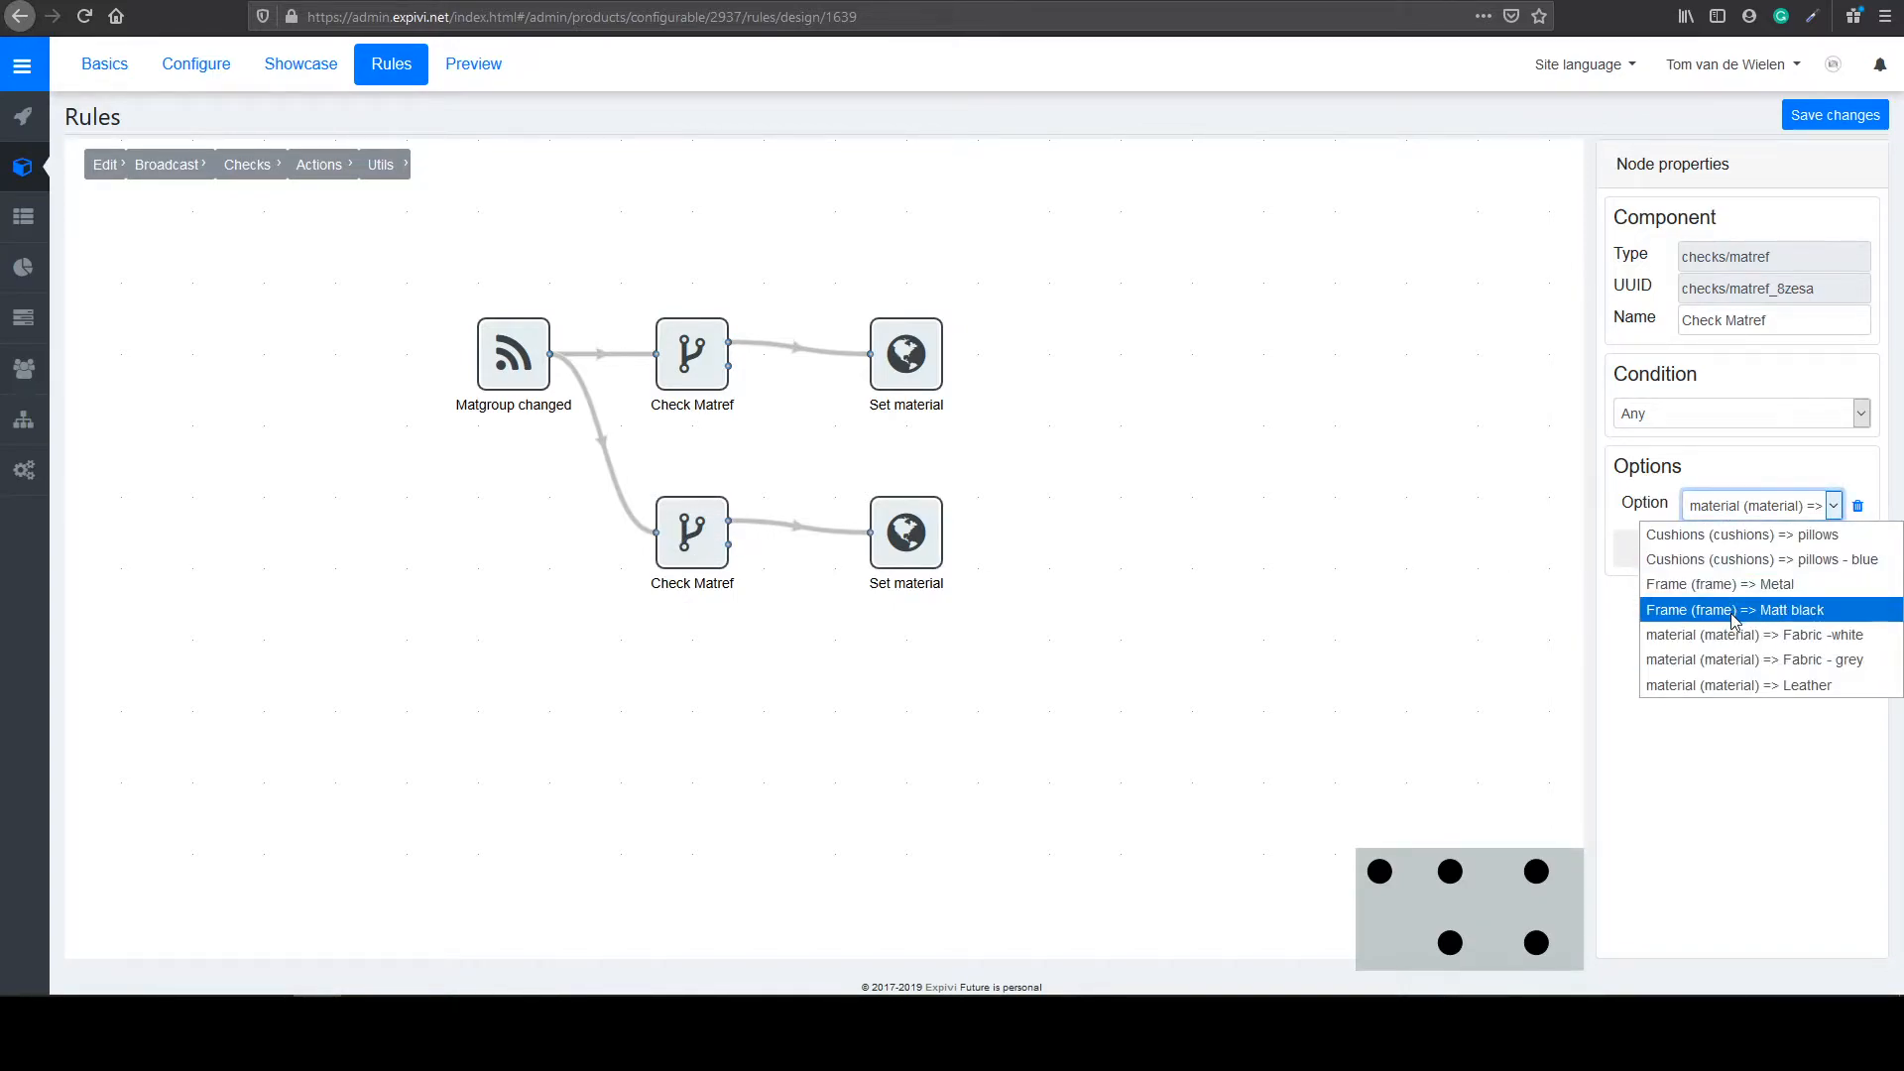
left_click(1766, 611)
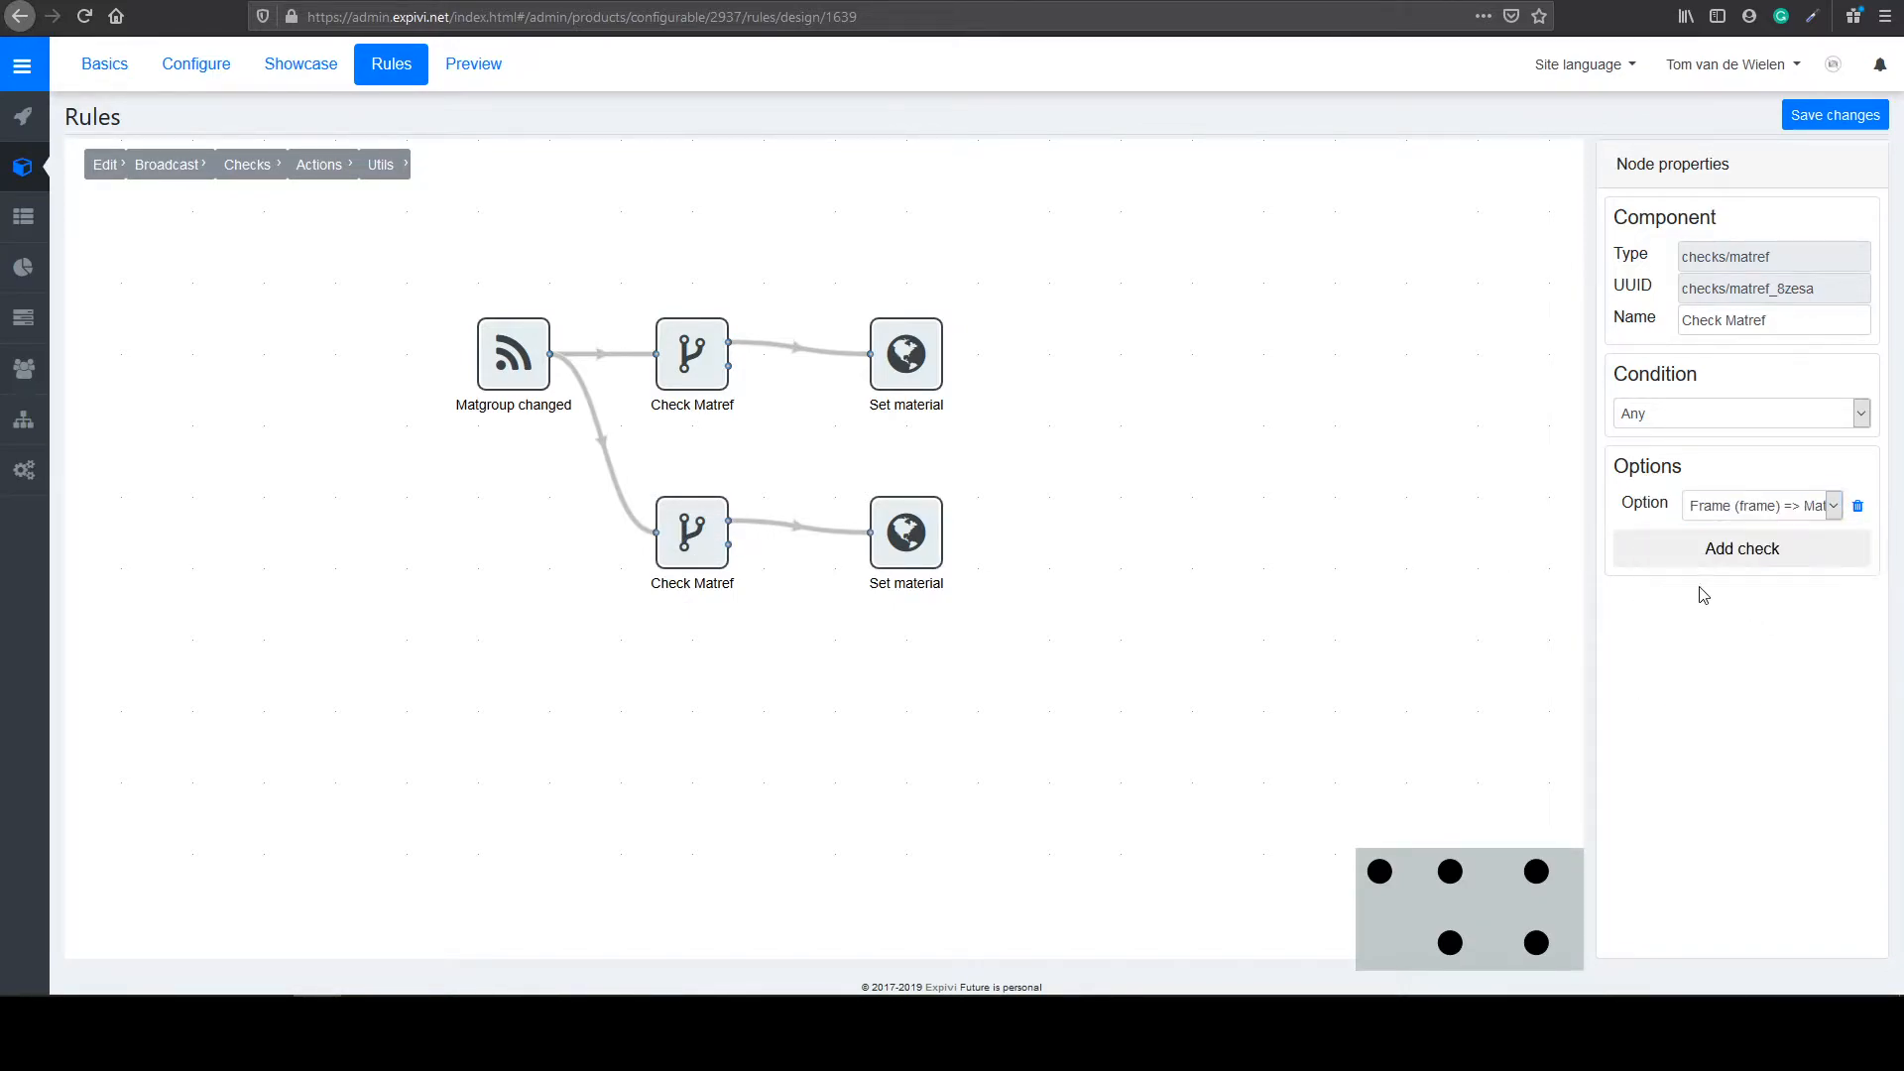
Step: Set the lower Set material node's option to "material (material) => Leather"
left_click(930, 530)
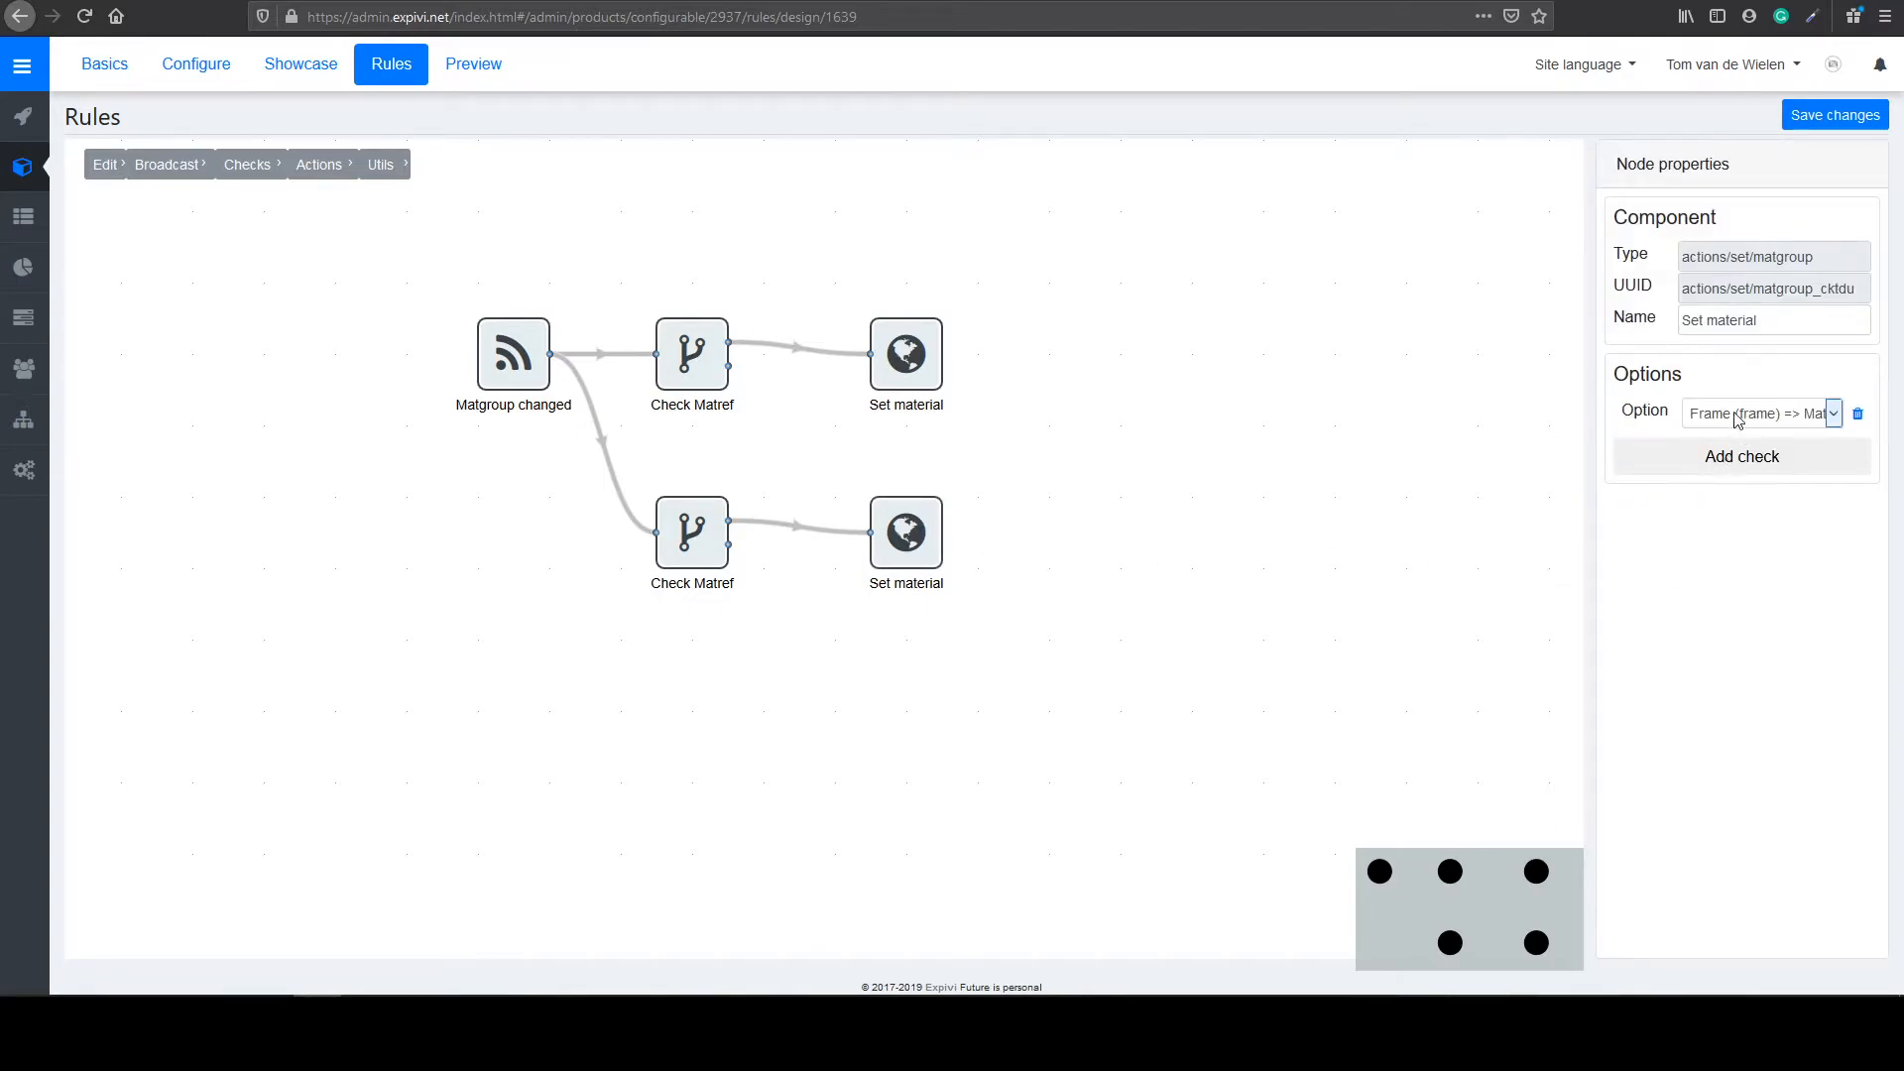
left_click(1741, 421)
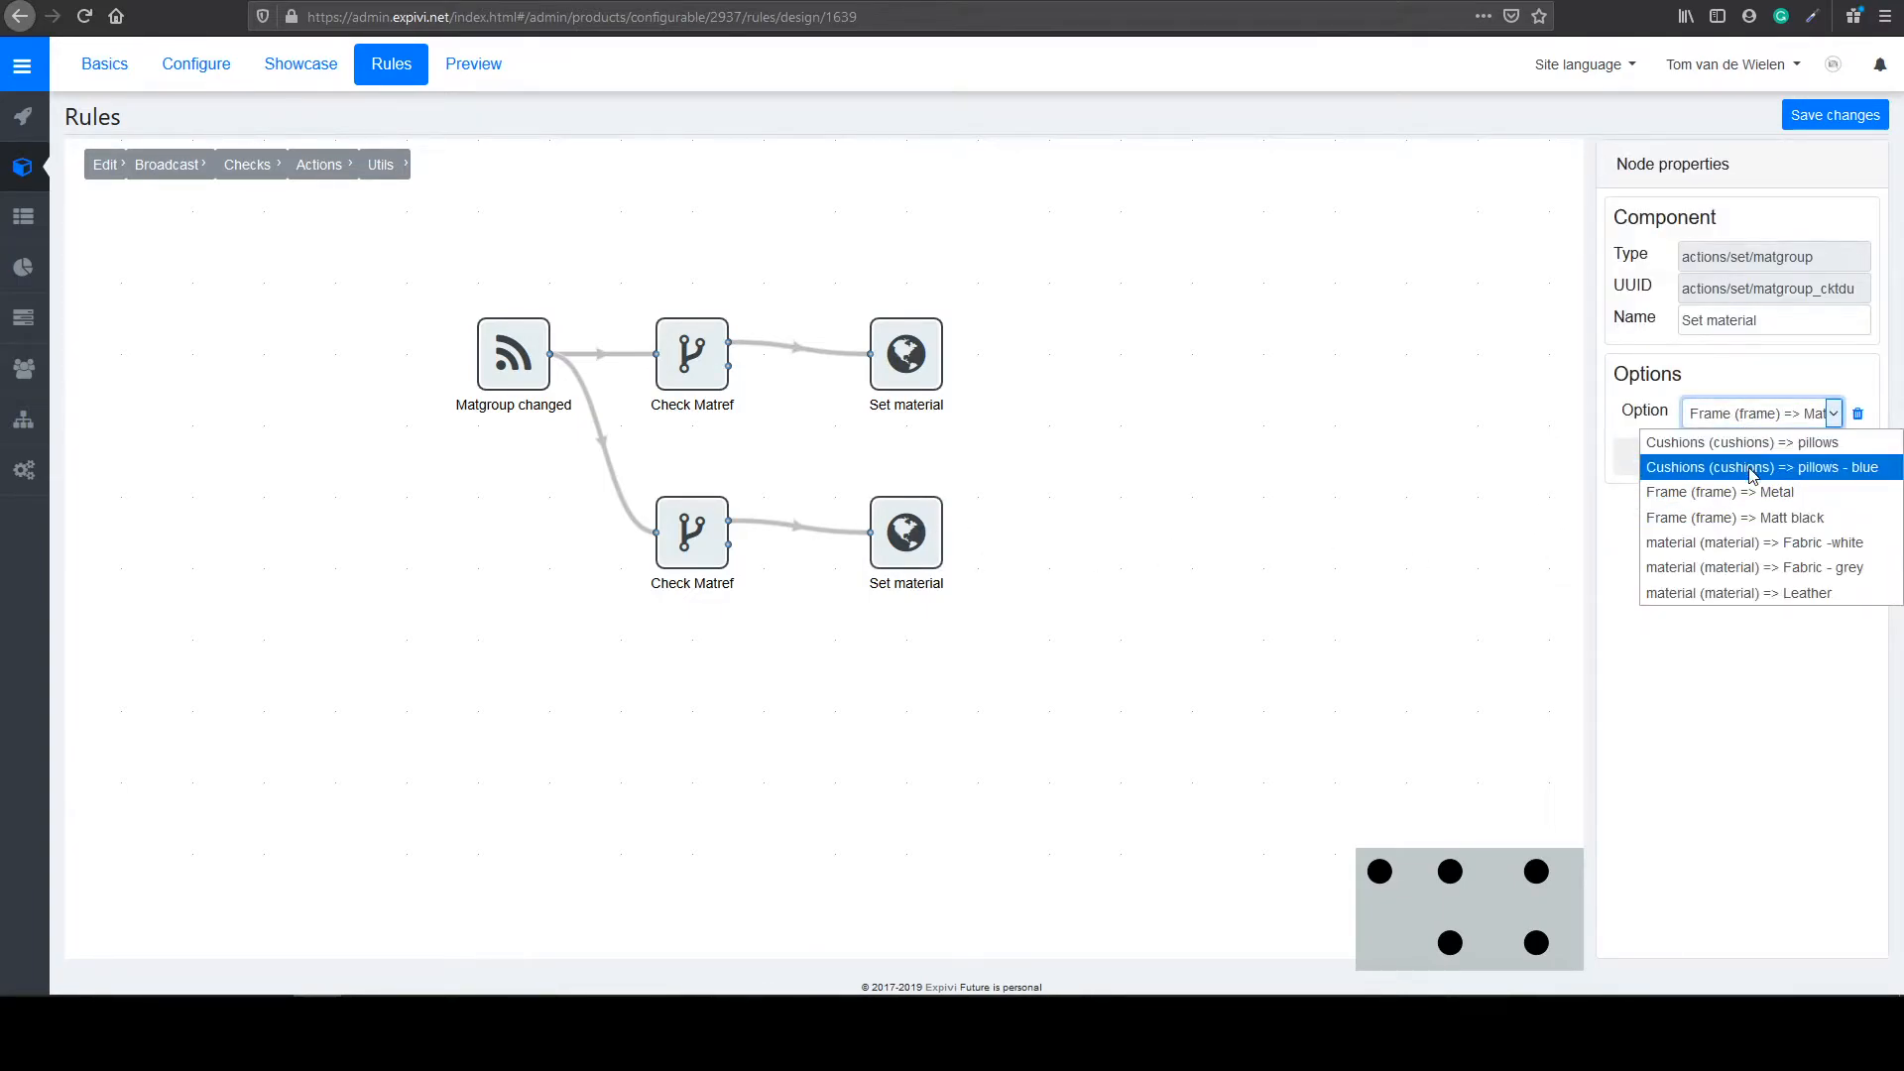
left_click(1755, 595)
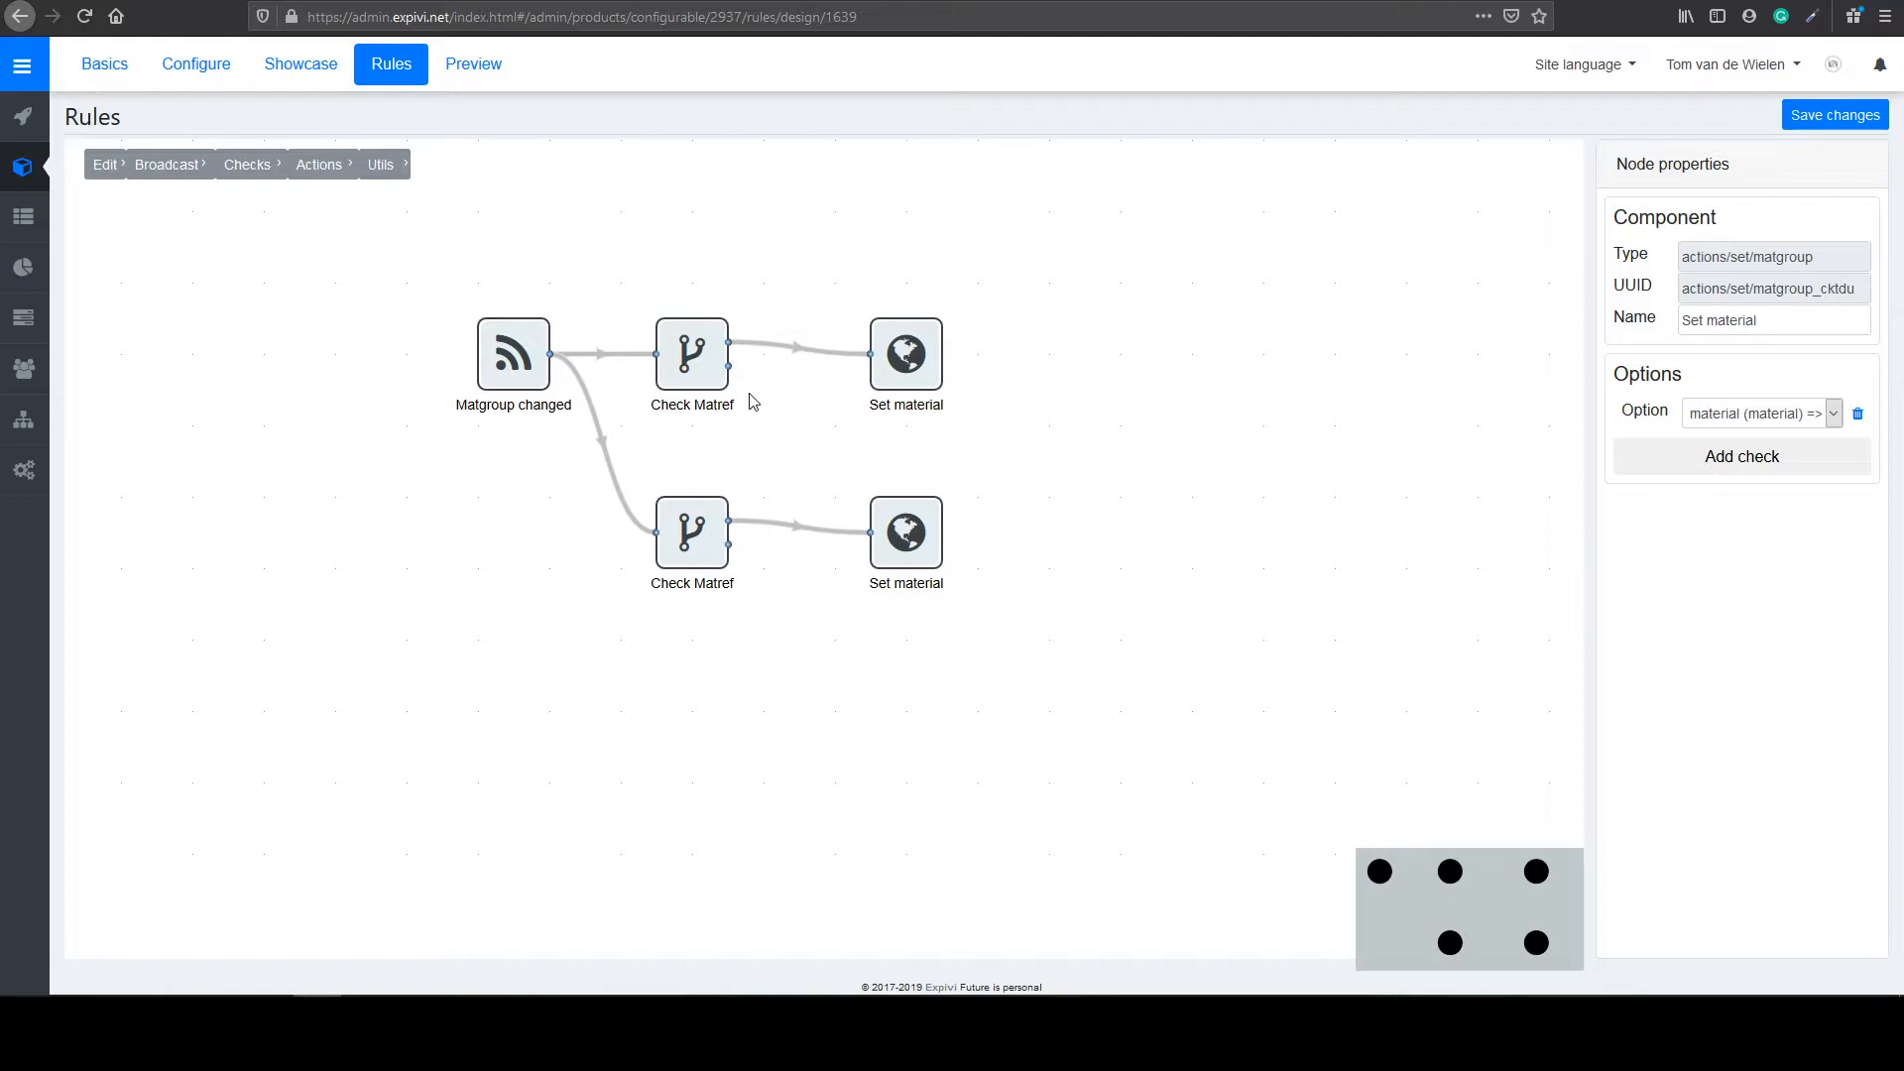
left_click(818, 441)
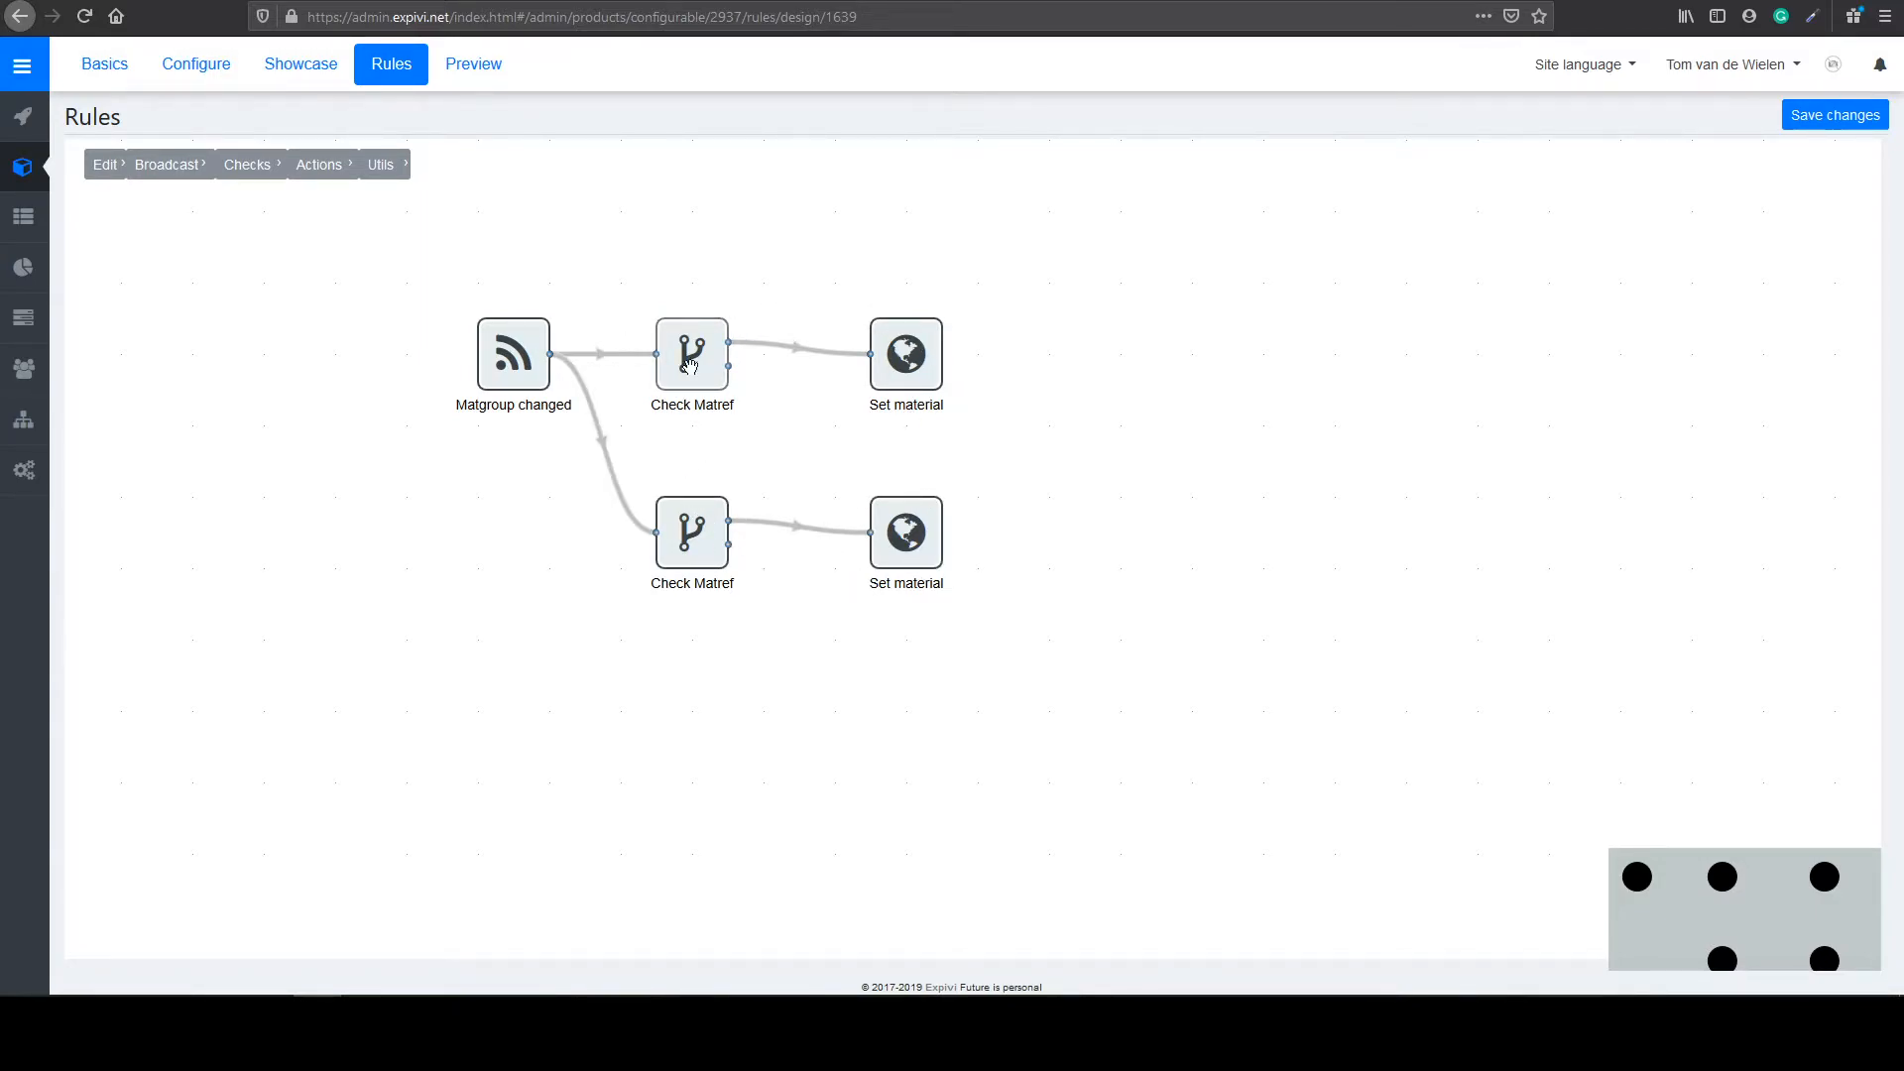
Step: Move both Set material nodes farther right and delete the links joining them to the Check Matref nodes
mouse_move(897, 357)
left_mouse_down()
mouse_move(944, 334)
mouse_move(900, 355)
left_mouse_up()
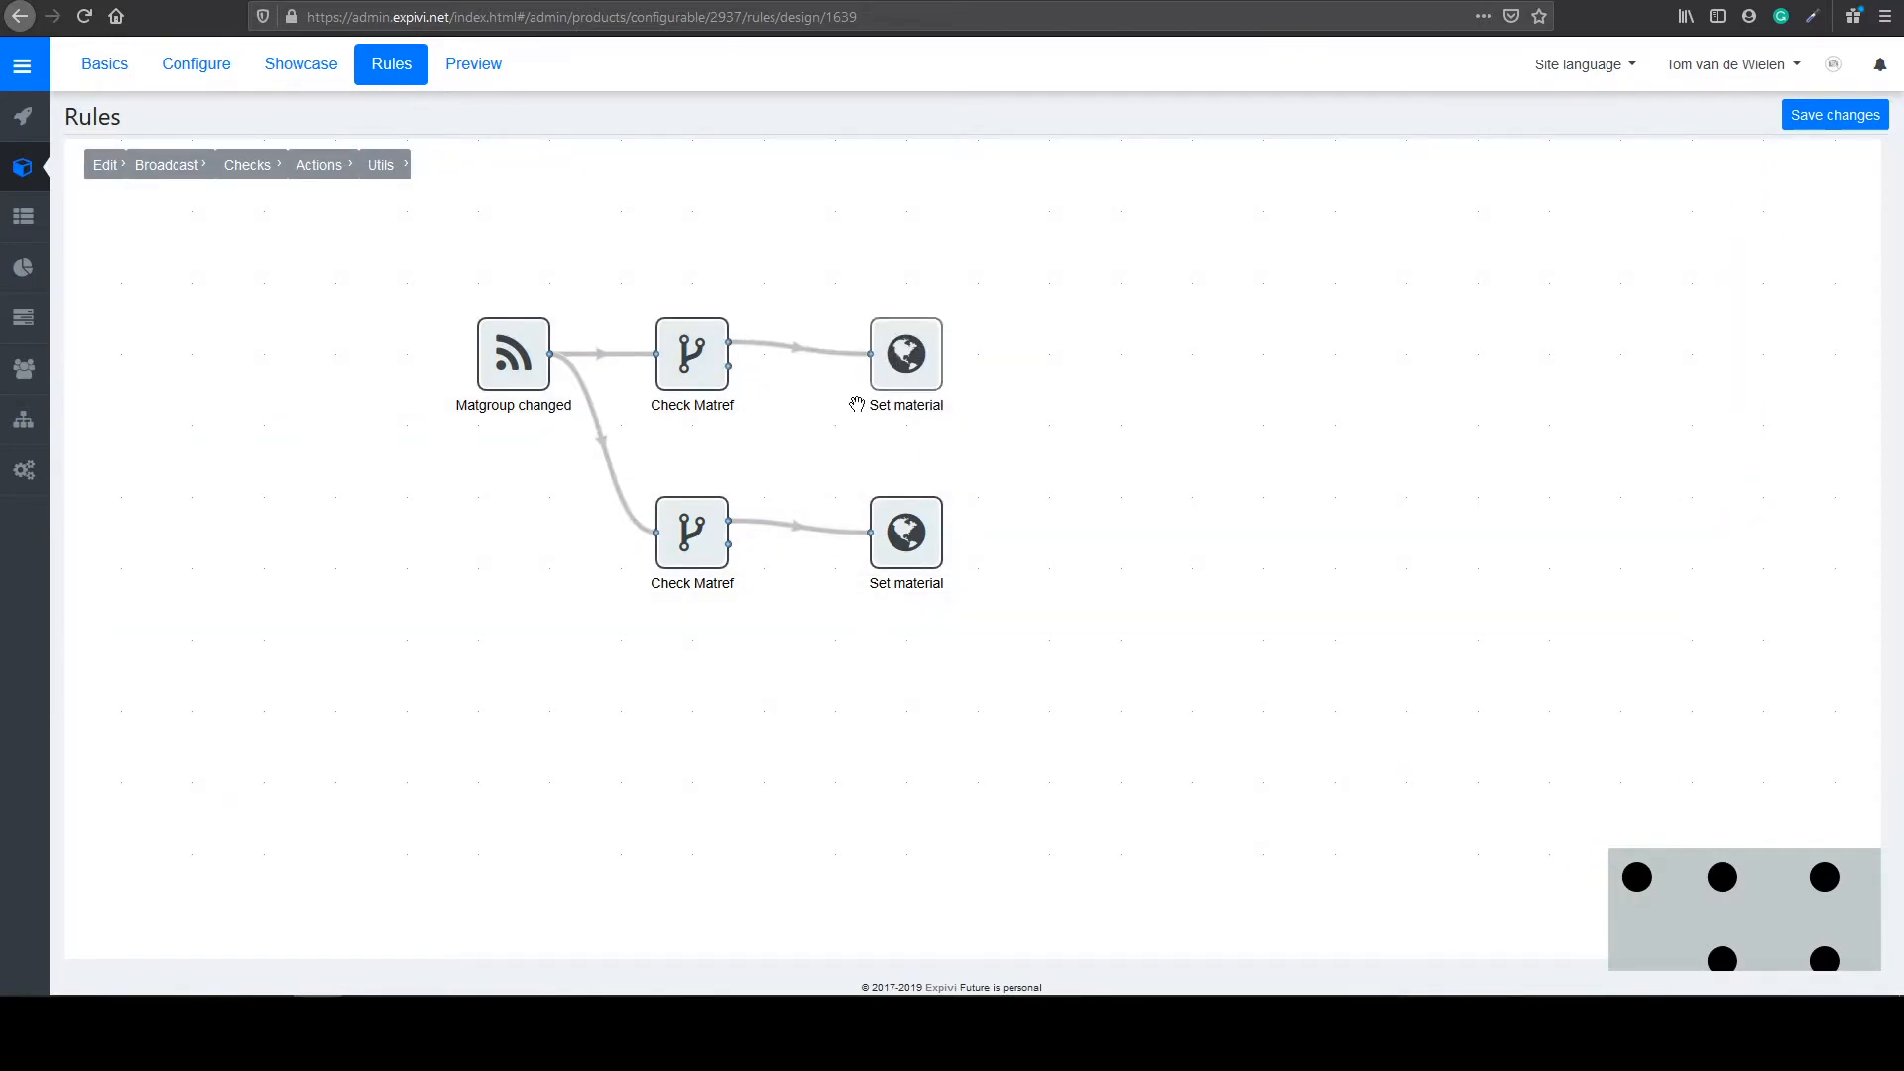
left_click_drag(913, 359, 1020, 360)
left_click_drag(913, 532, 1019, 533)
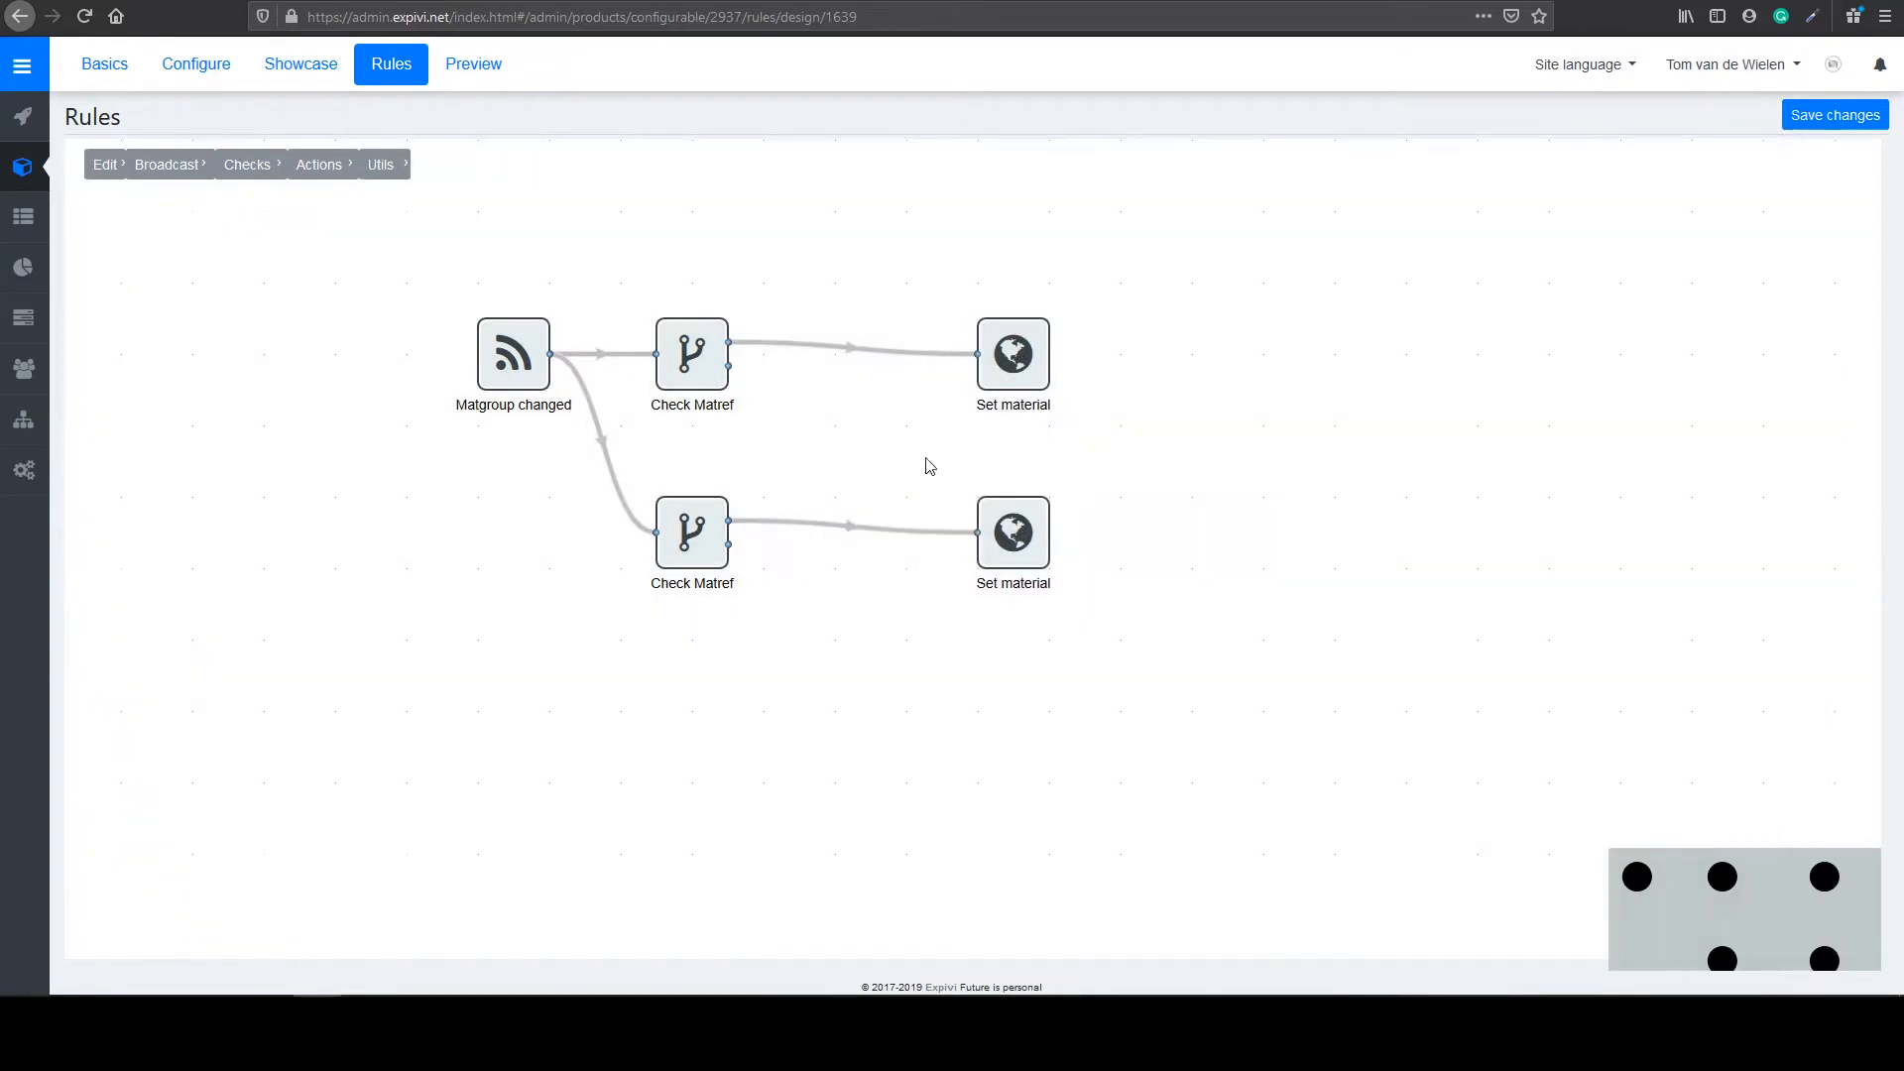
left_click(871, 363)
left_click(869, 395)
left_click(858, 534)
left_click(865, 561)
Step: Add an Active material check right of the upper Check Matref and shift both Set material nodes right to make room
mouse_move(247, 172)
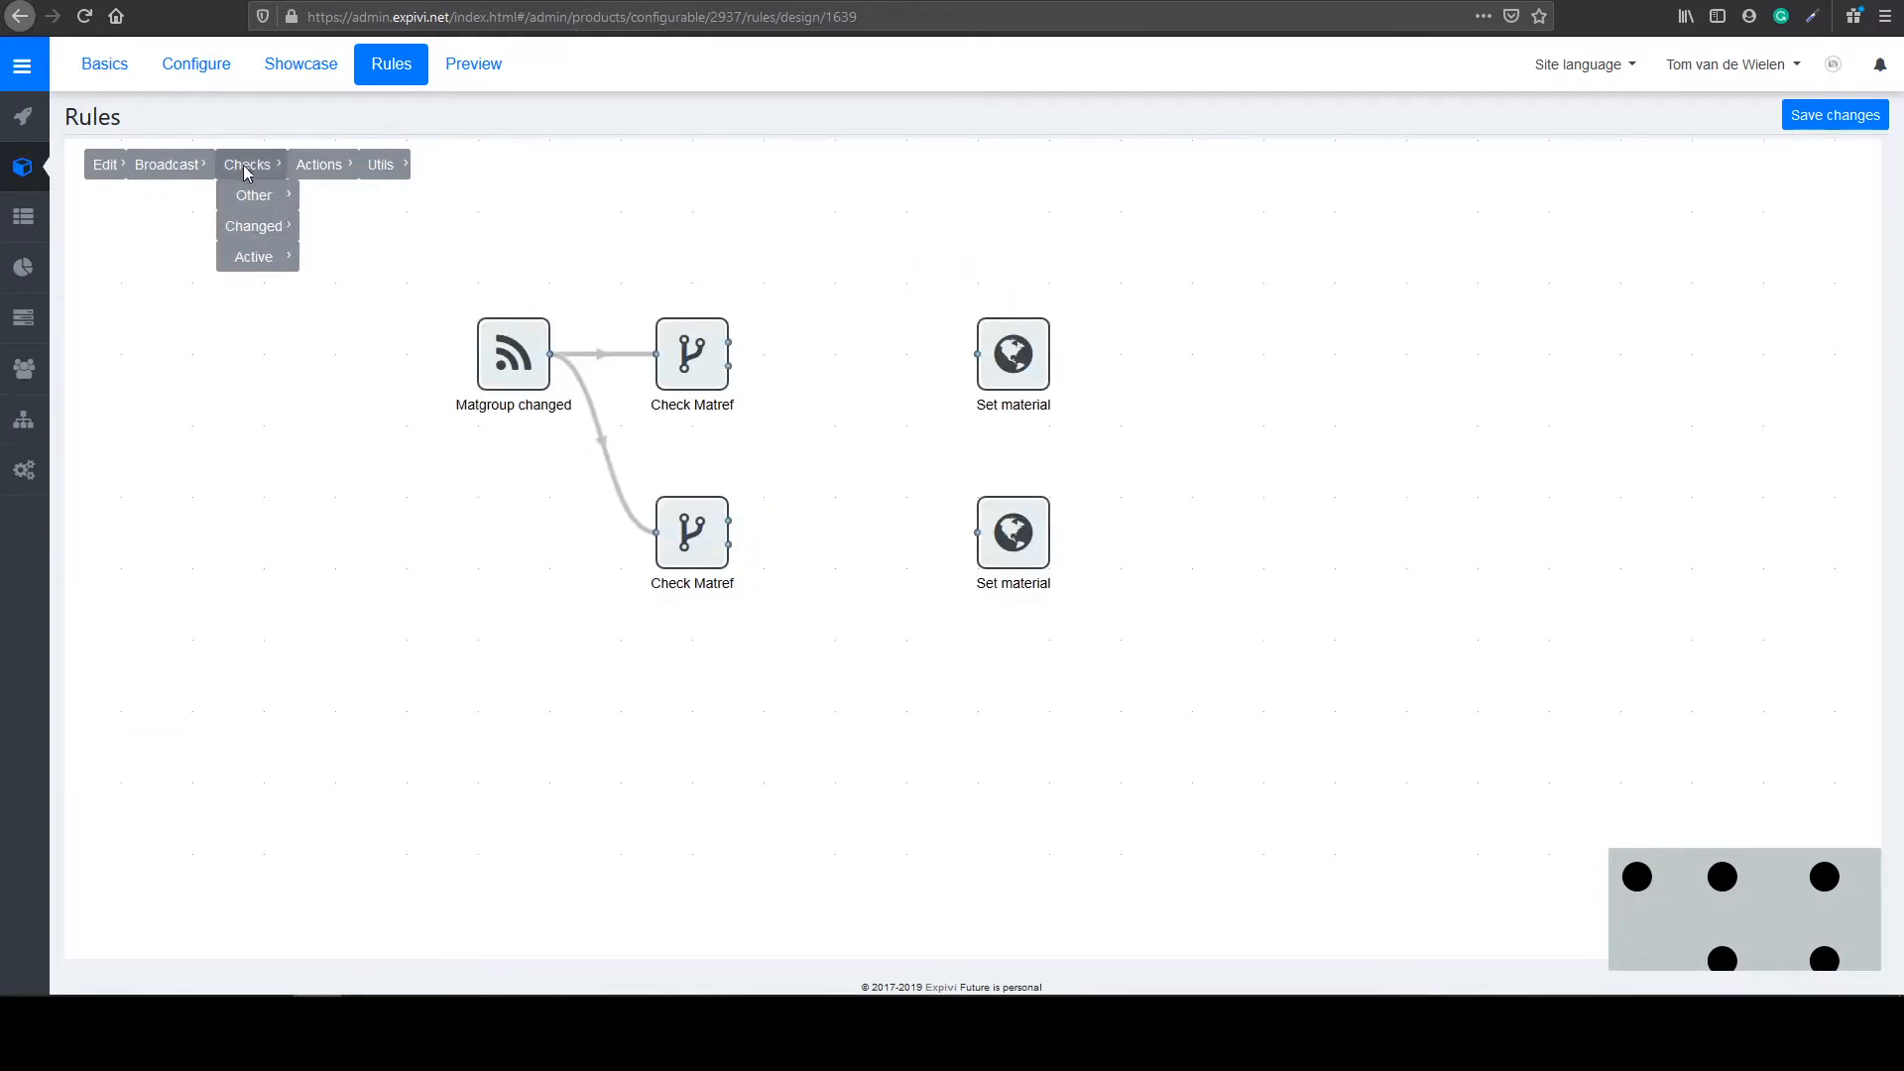
mouse_move(256, 266)
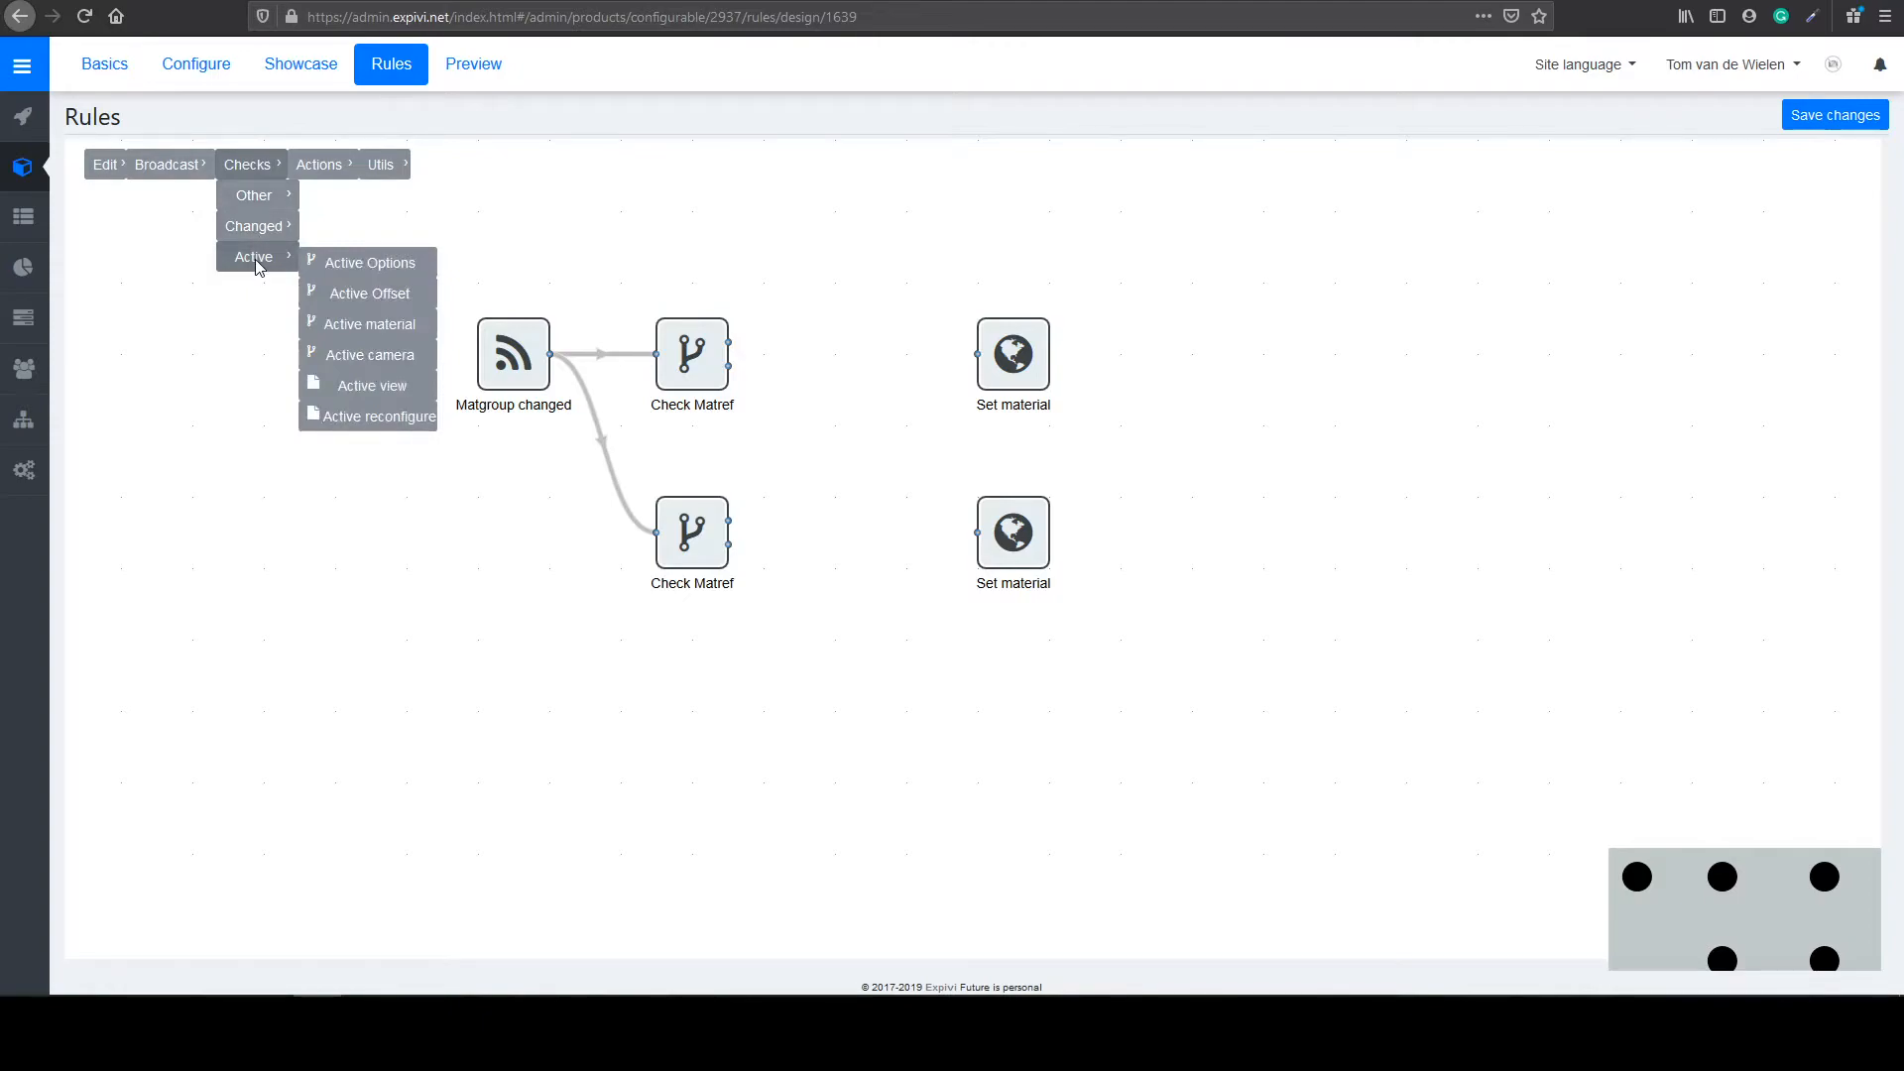
left_click(366, 329)
left_click_drag(150, 260, 846, 357)
left_click(858, 369)
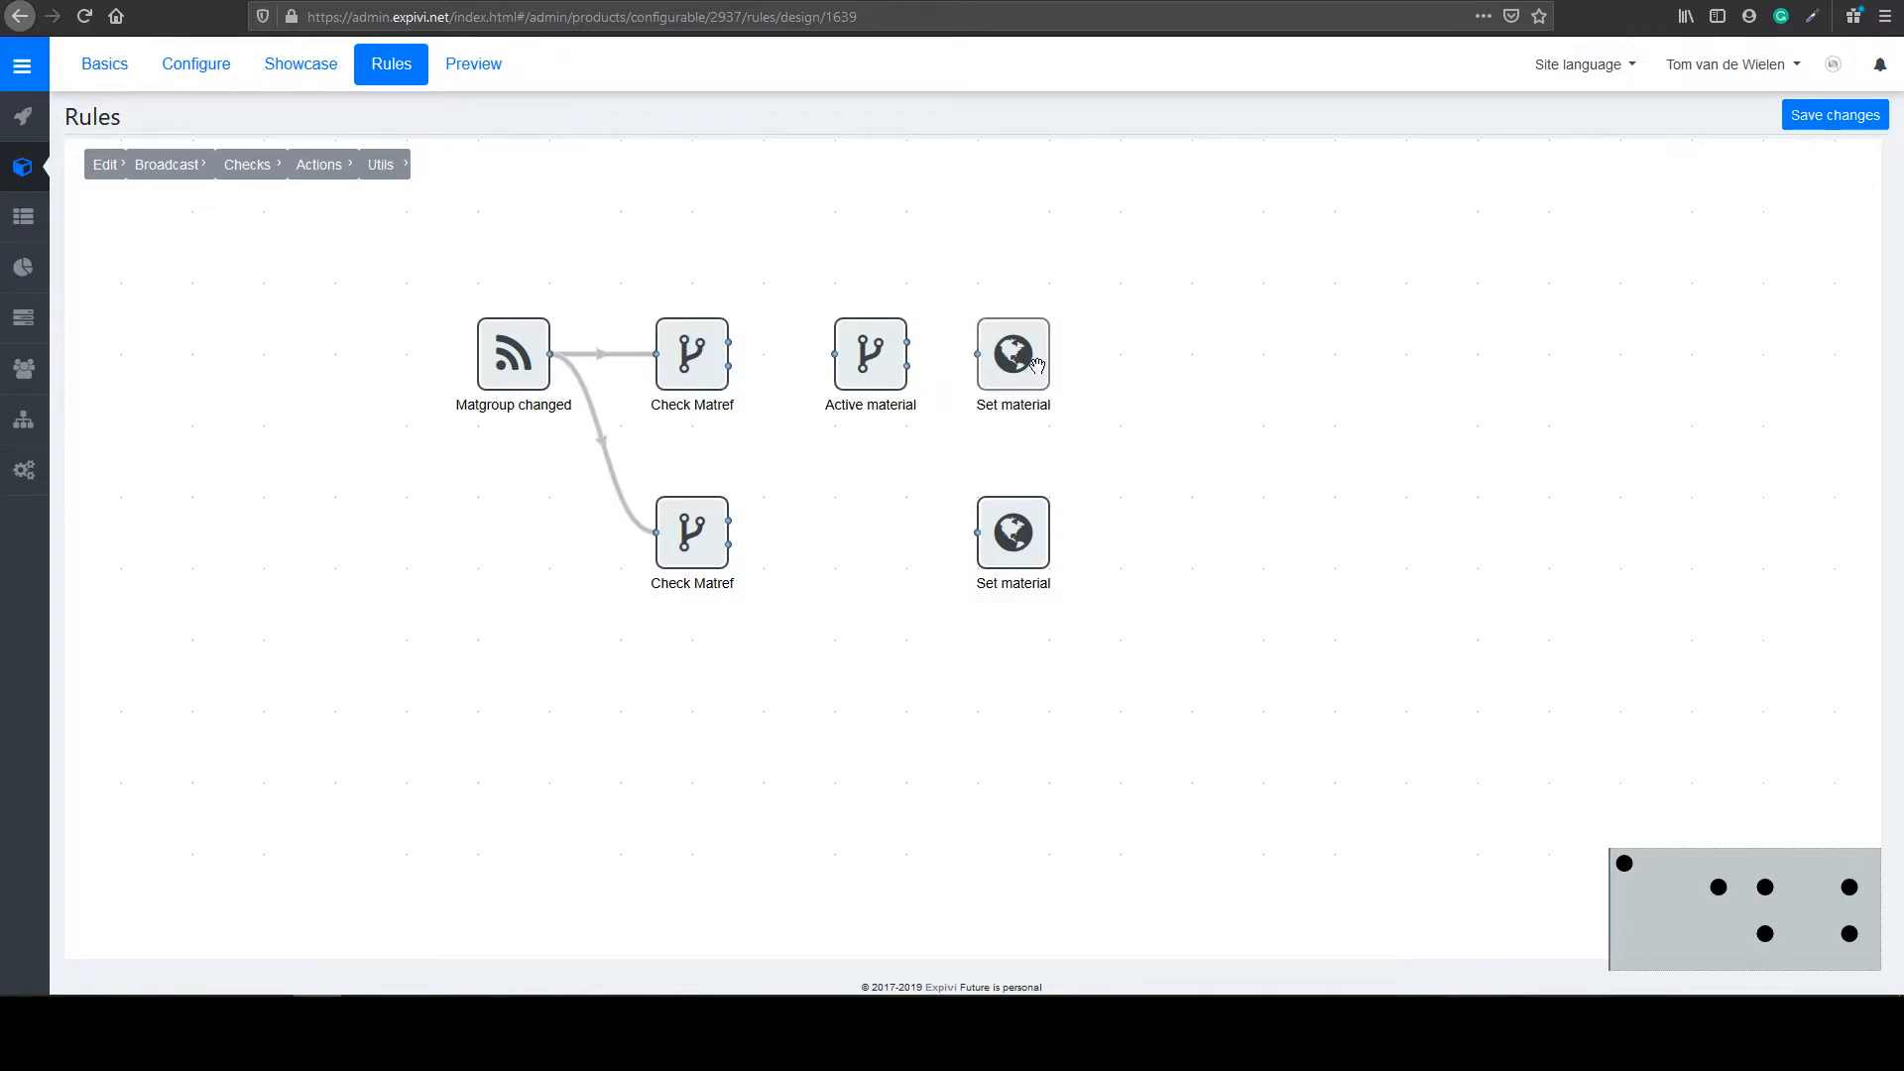
left_click_drag(1050, 369, 1121, 370)
left_click_drag(1049, 526, 1121, 525)
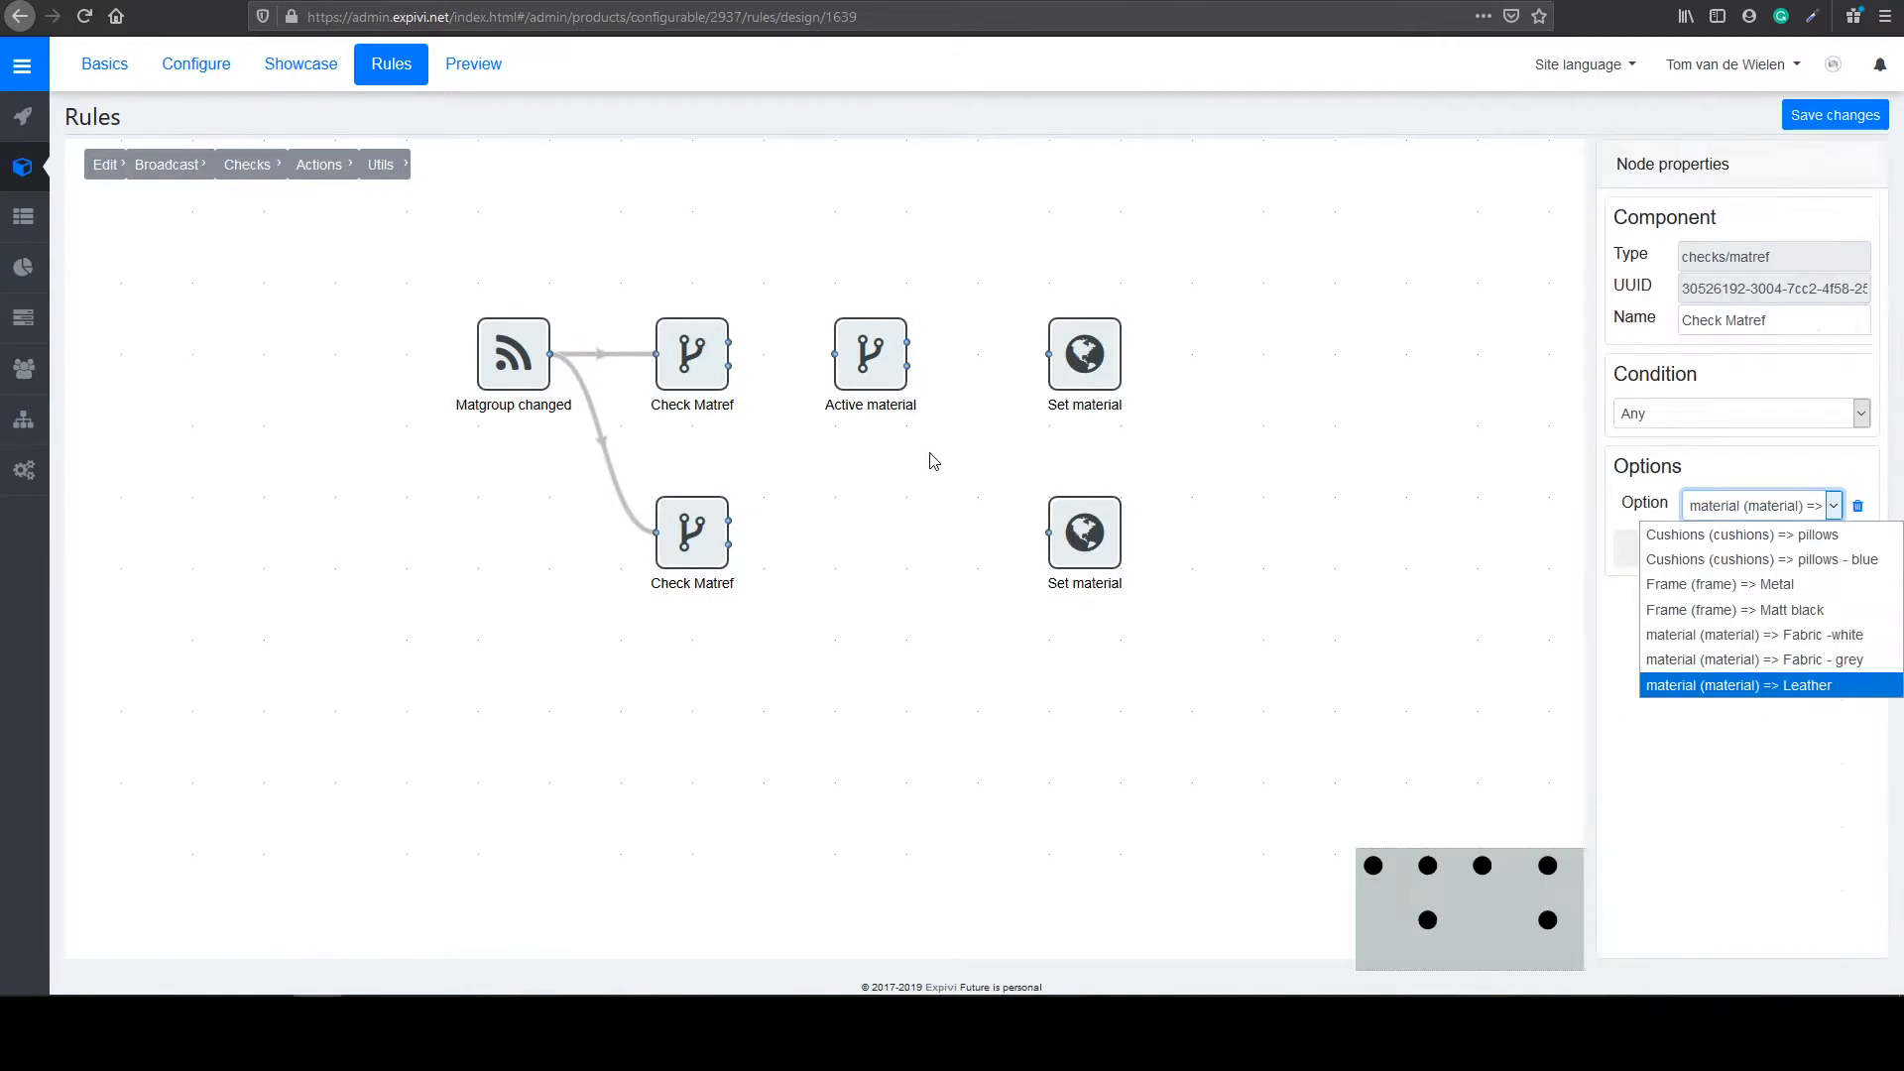
Step: Give Active material the check "Frame (frame) => Matt black" and link it from the upper Check Matref's yes output, its no output feeding Set material
left_click(930, 459)
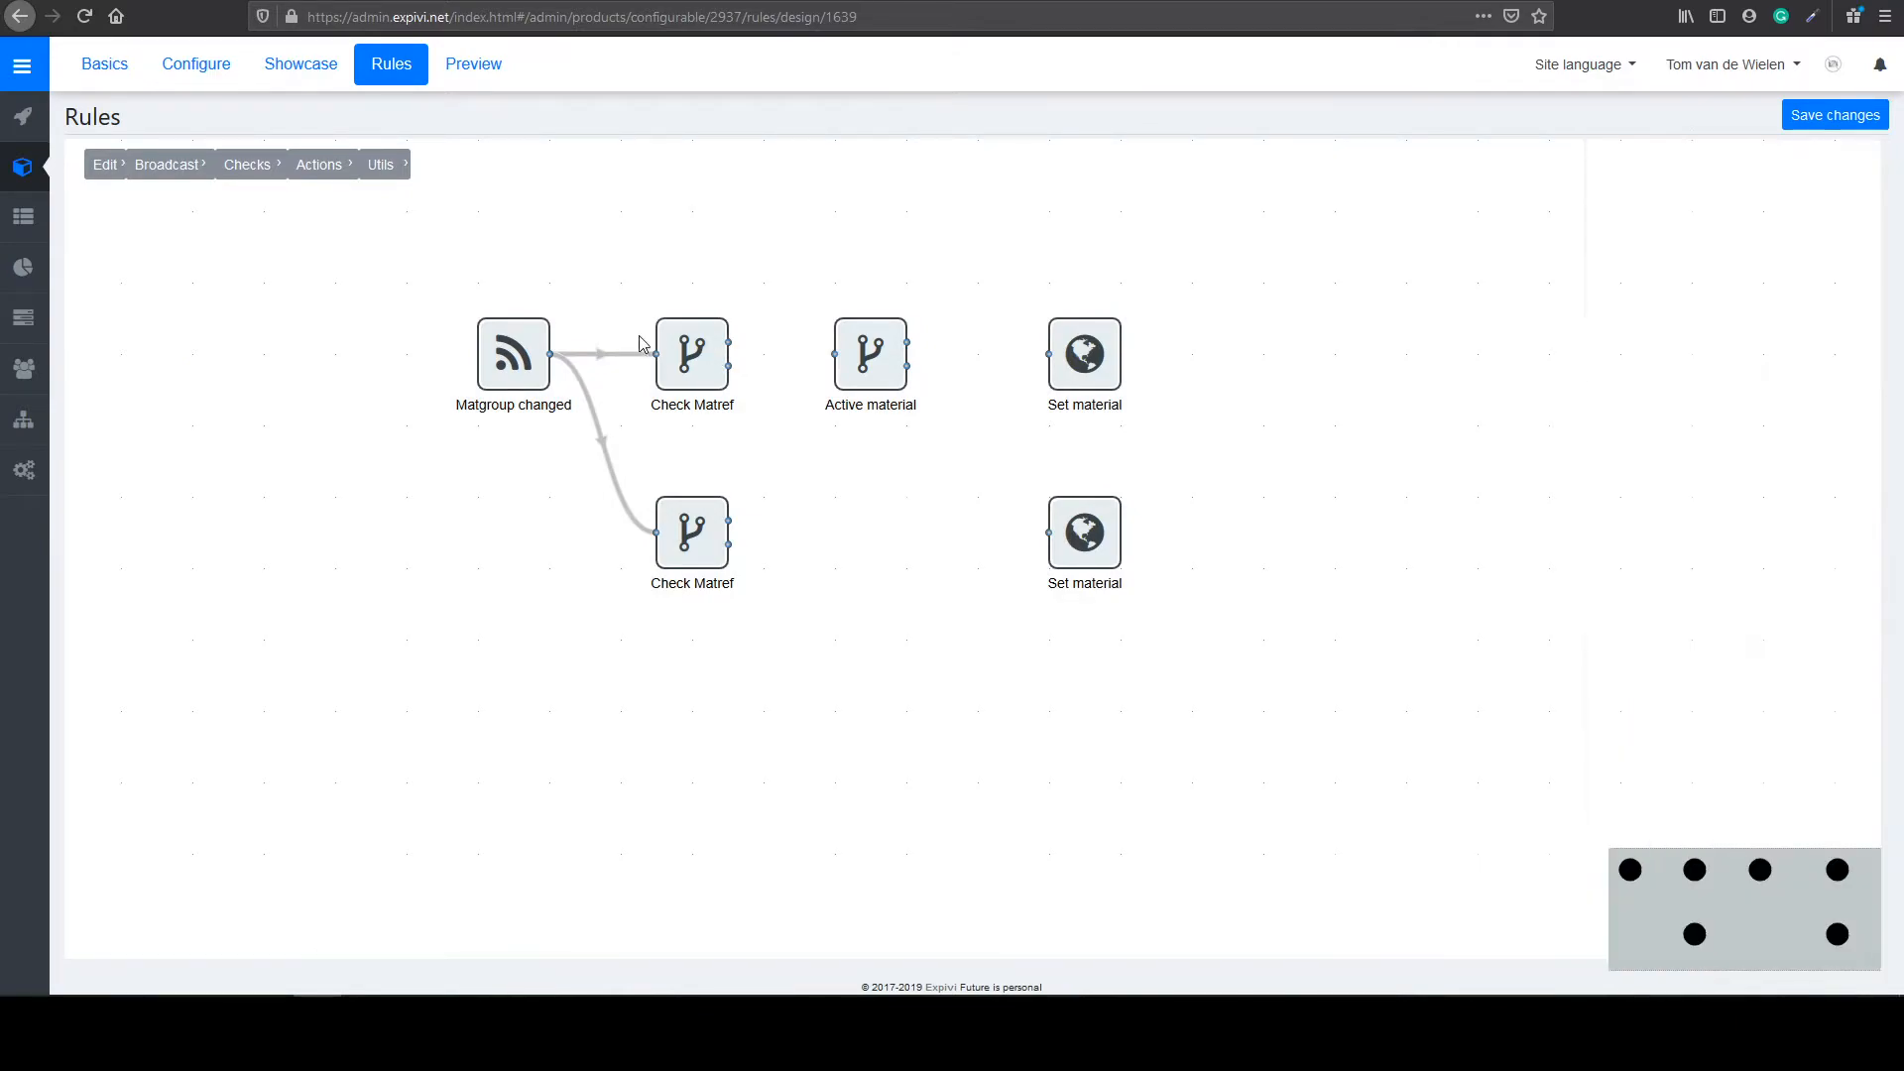
left_click(698, 357)
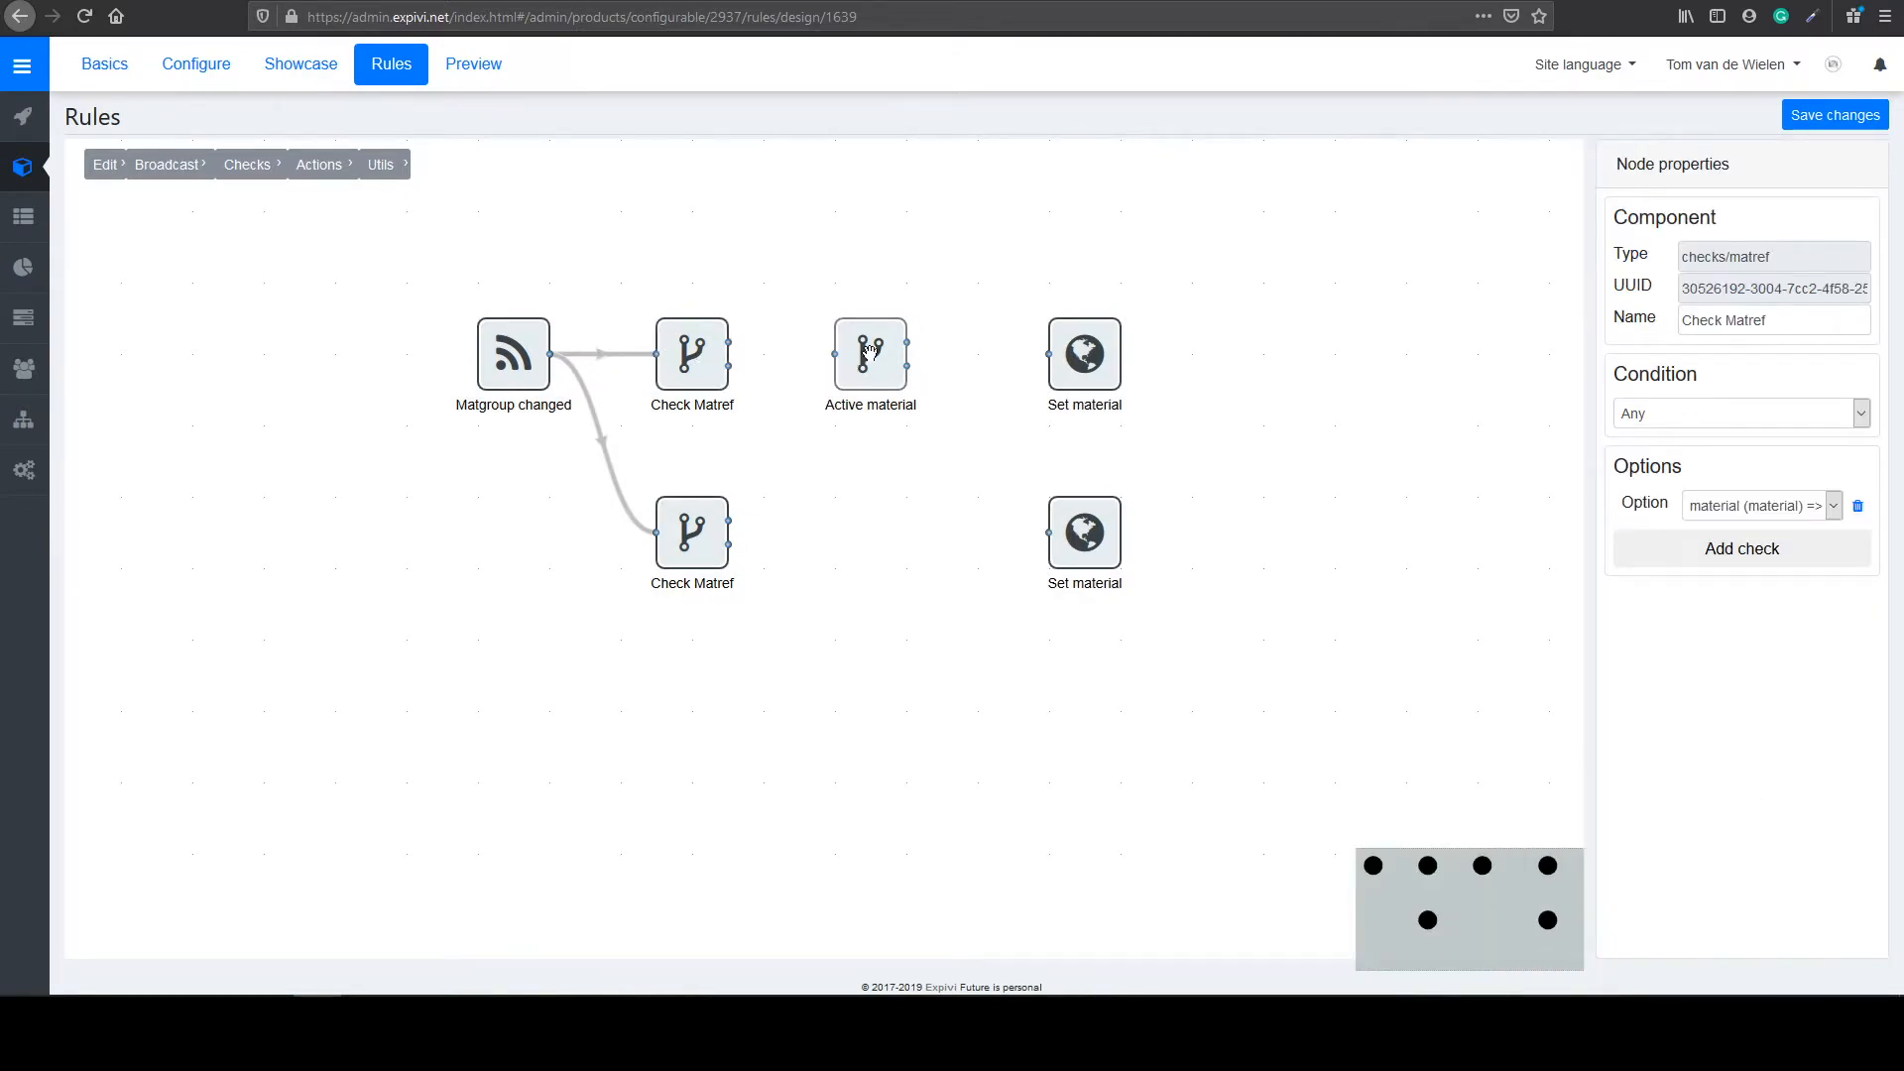
left_click(869, 351)
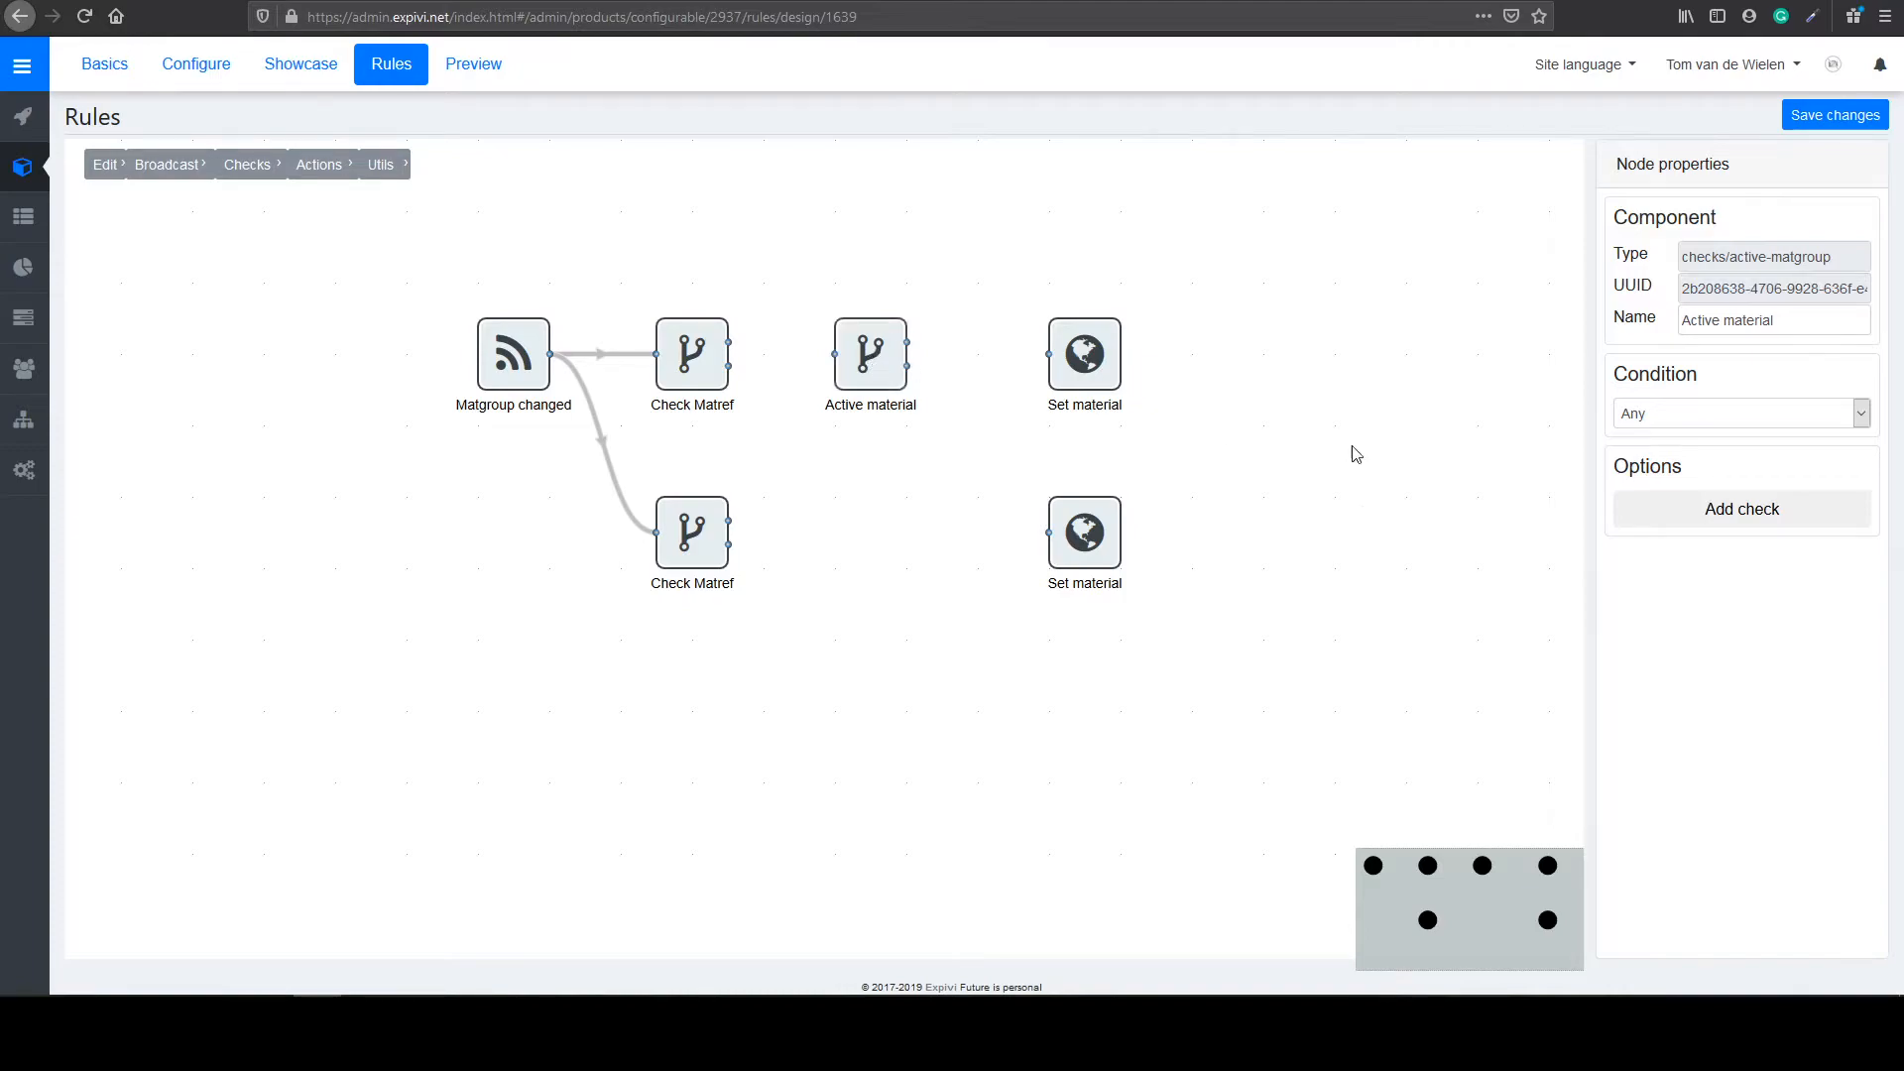
left_click(1762, 516)
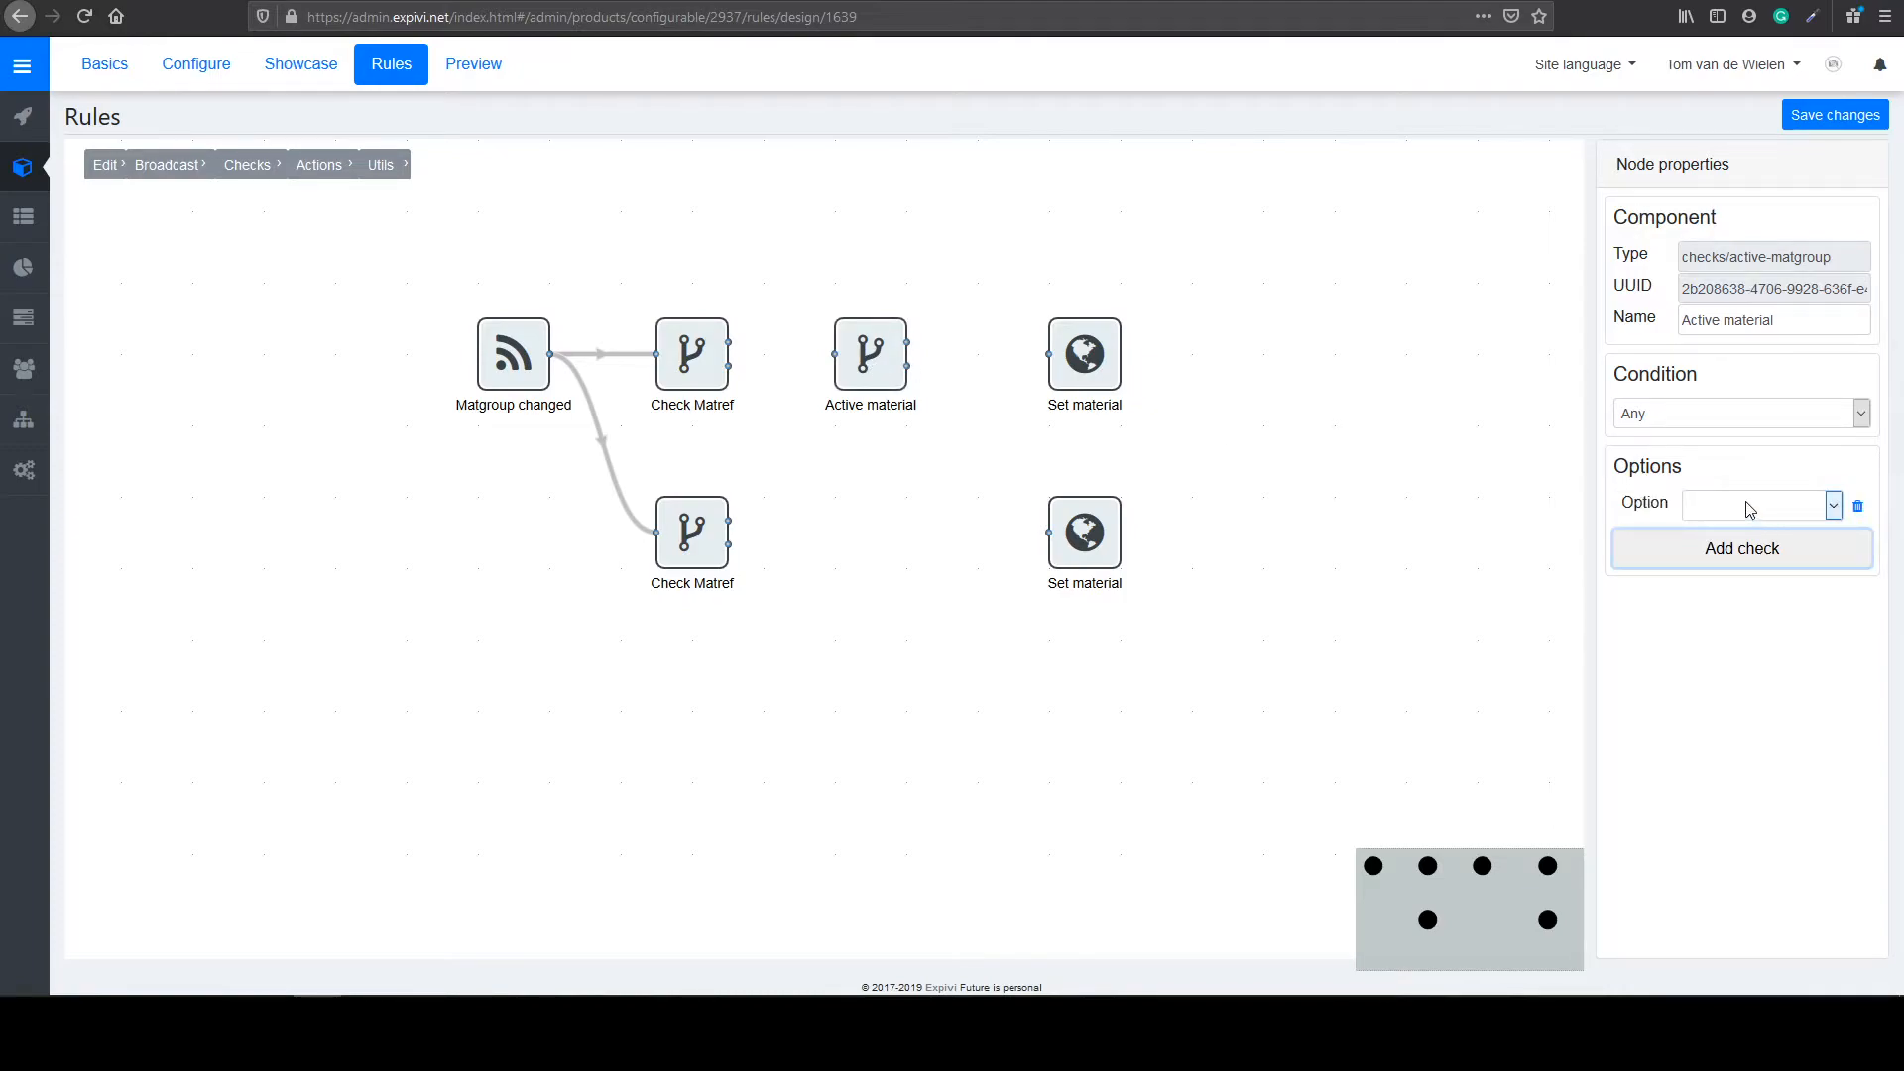
left_click(1757, 506)
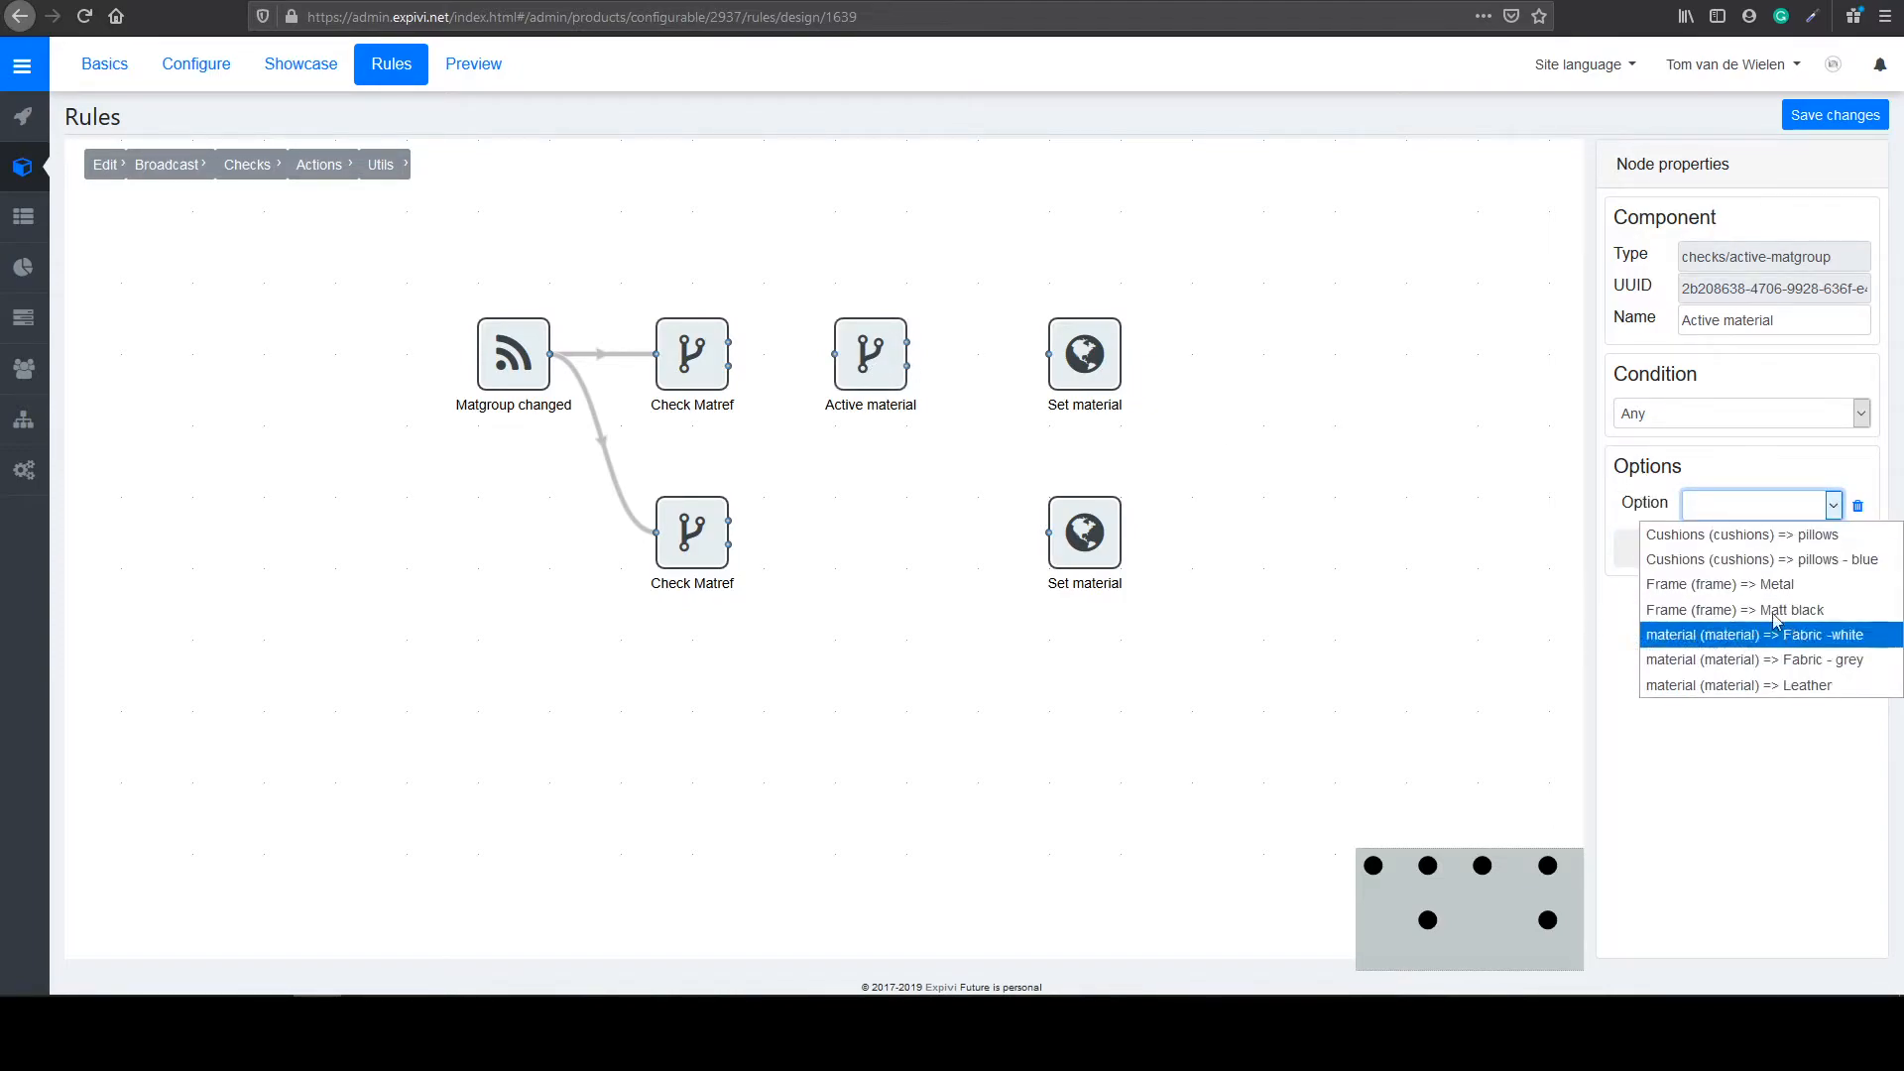
left_click(1703, 612)
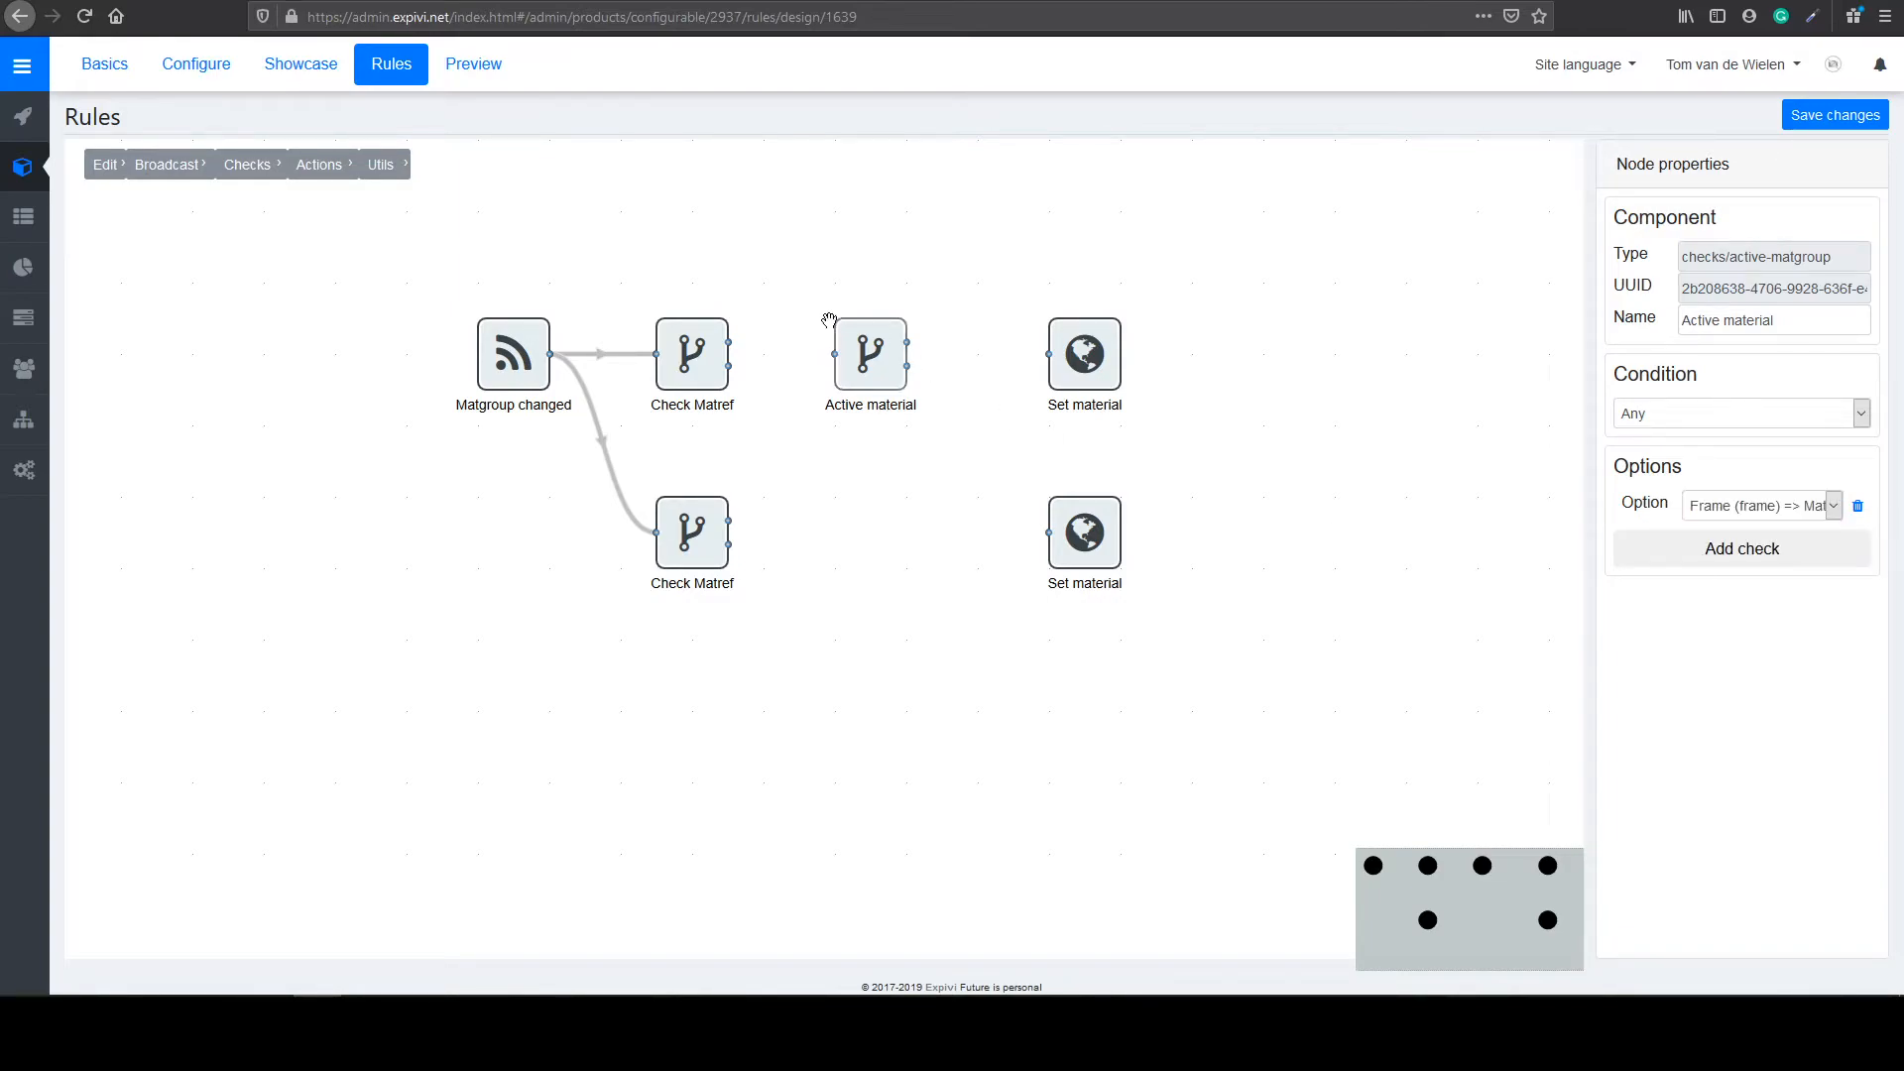
left_click_drag(730, 343, 836, 354)
left_click_drag(908, 368, 1048, 355)
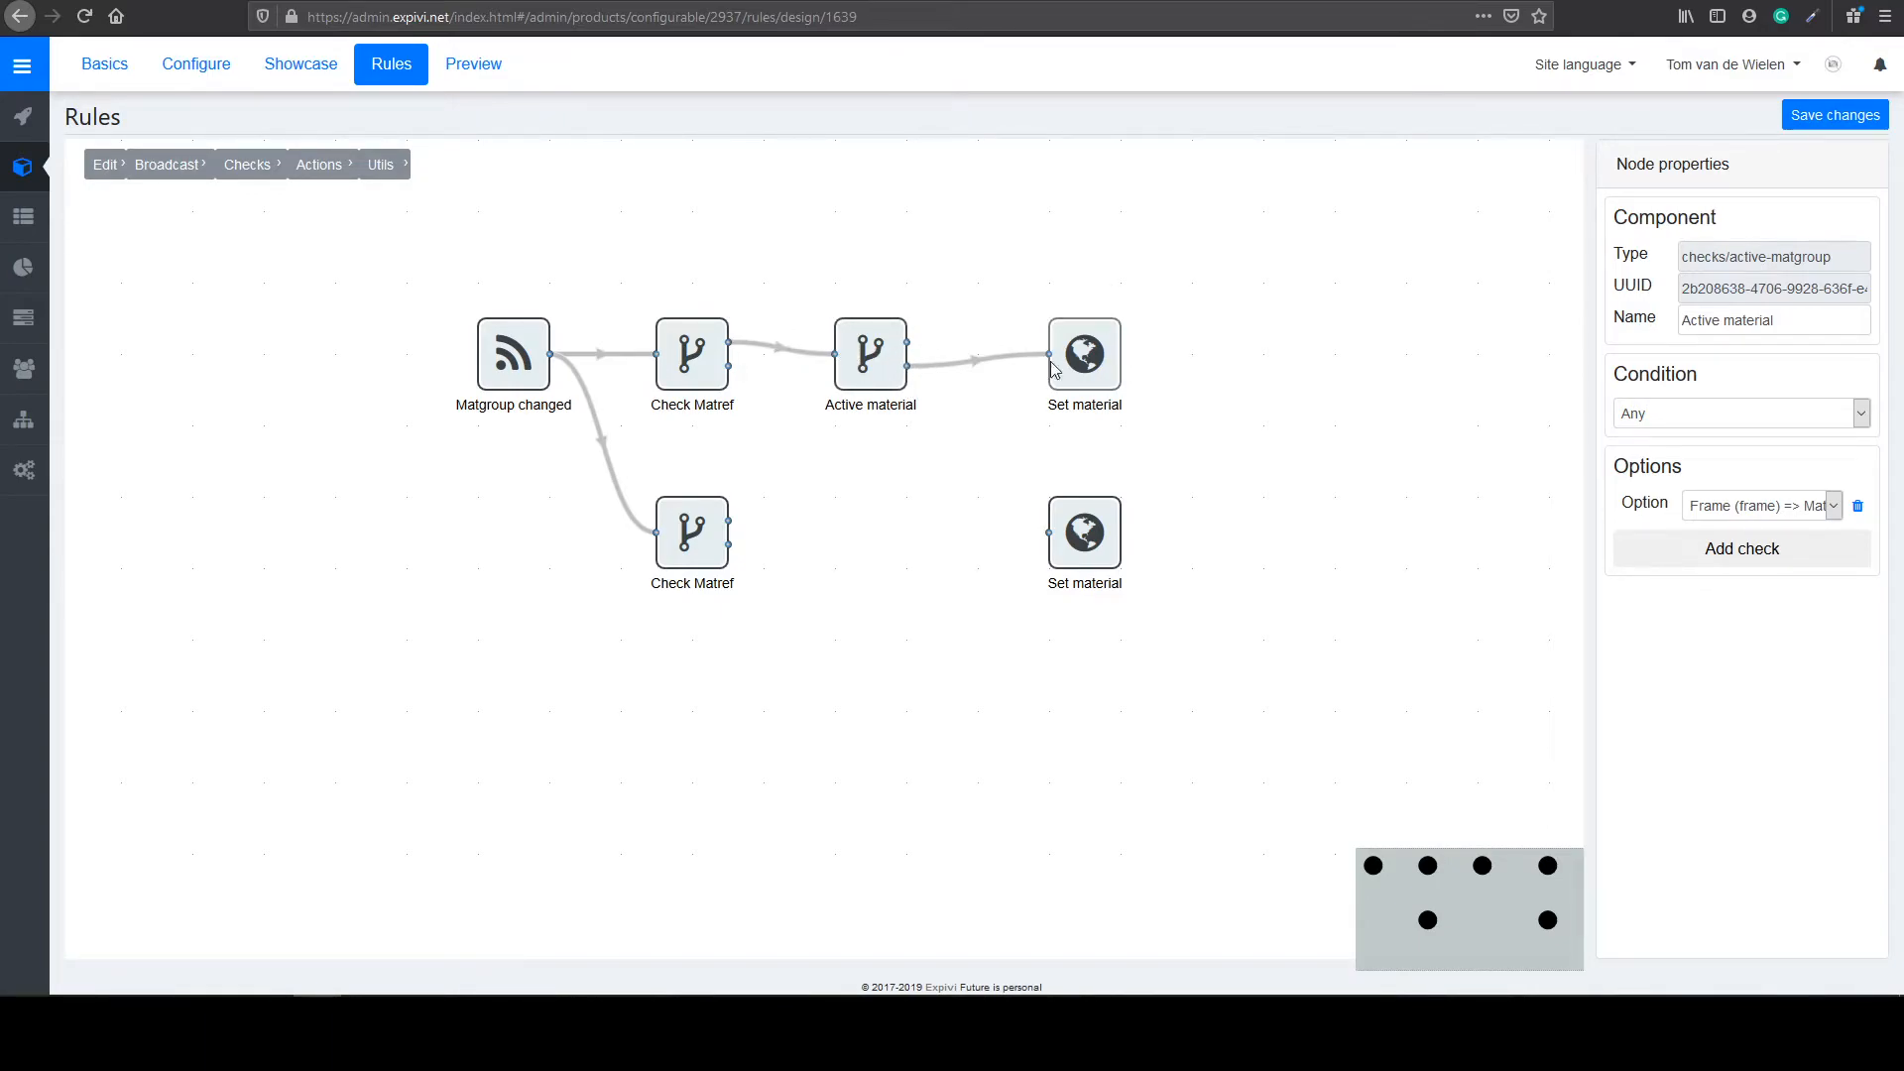
Step: Duplicate the Active material node below the original and connect it to the yes output of the lower Check Matref
right_click(871, 354)
left_click(872, 472)
right_click(870, 466)
left_click(924, 492)
left_click_drag(873, 389, 865, 565)
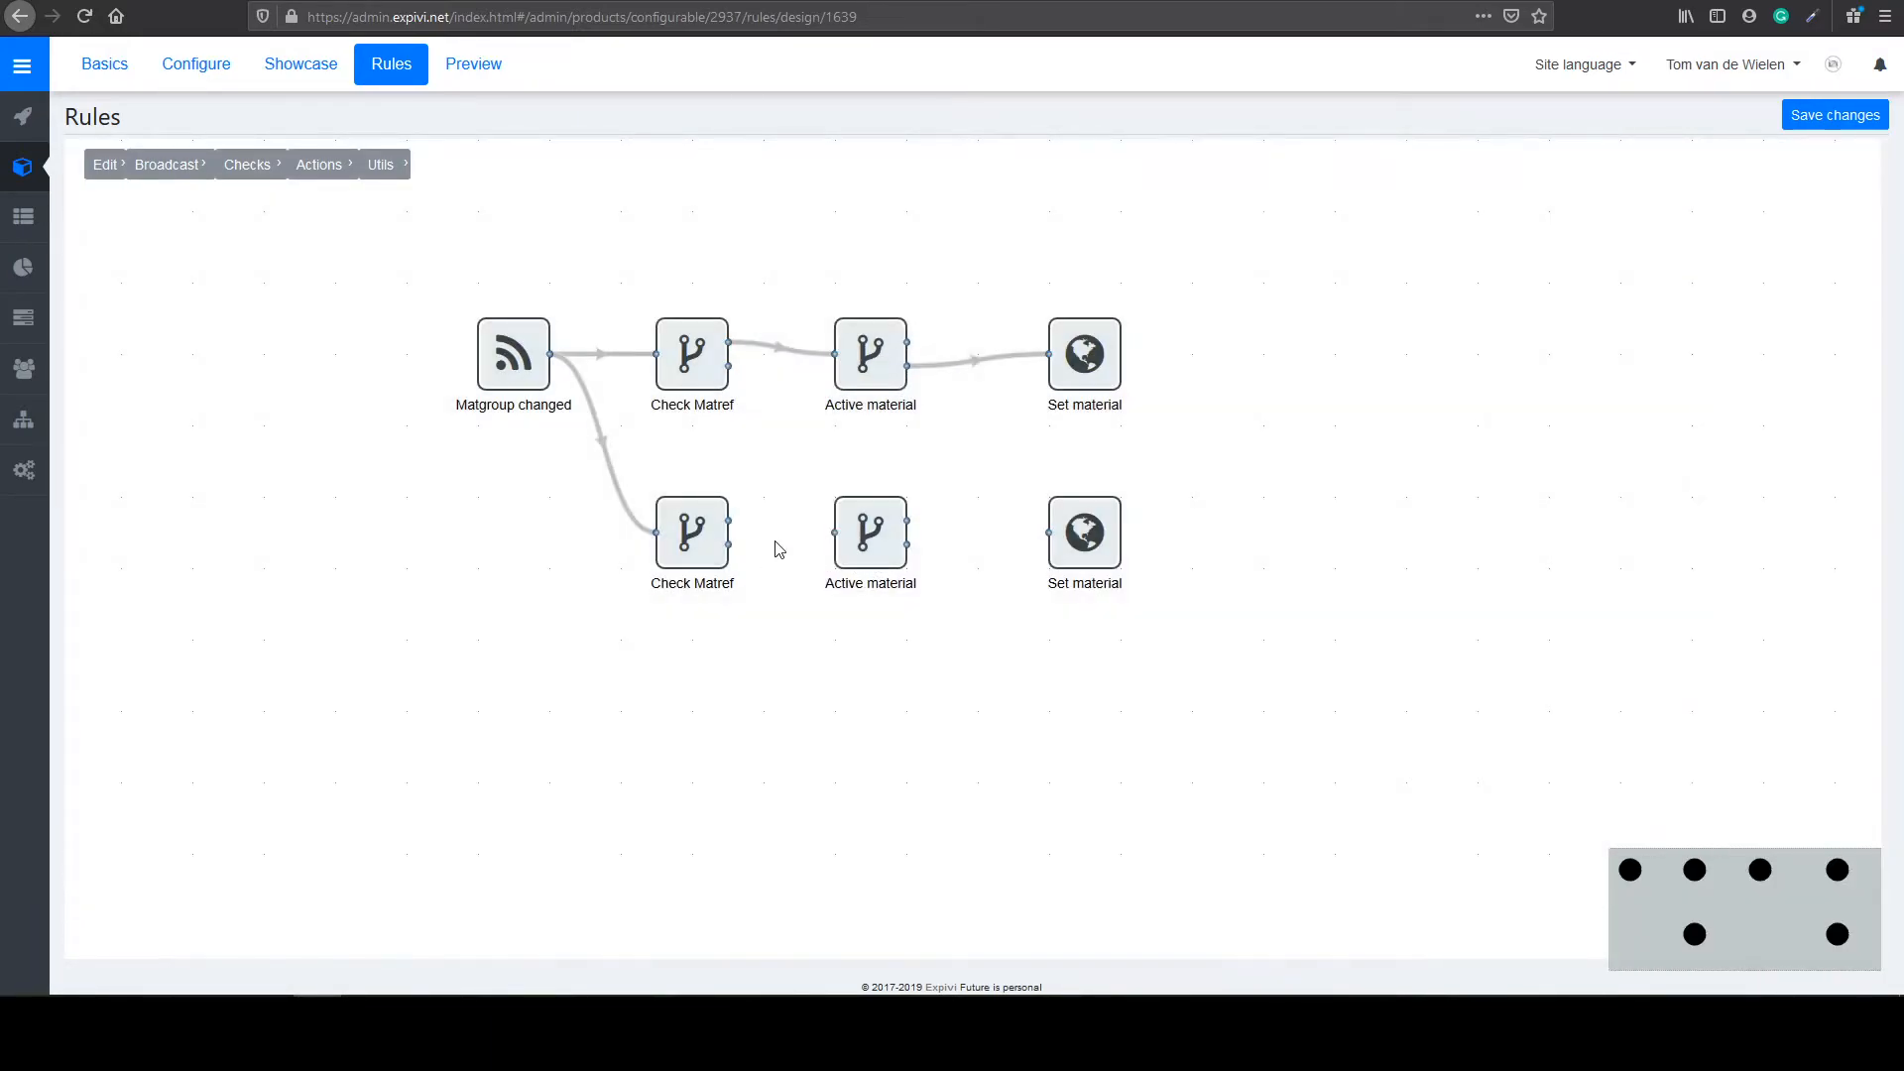
left_click_drag(729, 520, 834, 541)
Step: Set the lower Active material's option to "material (material) => Leather" and link its no output to the lower Set material node
left_click(867, 531)
left_click(1726, 513)
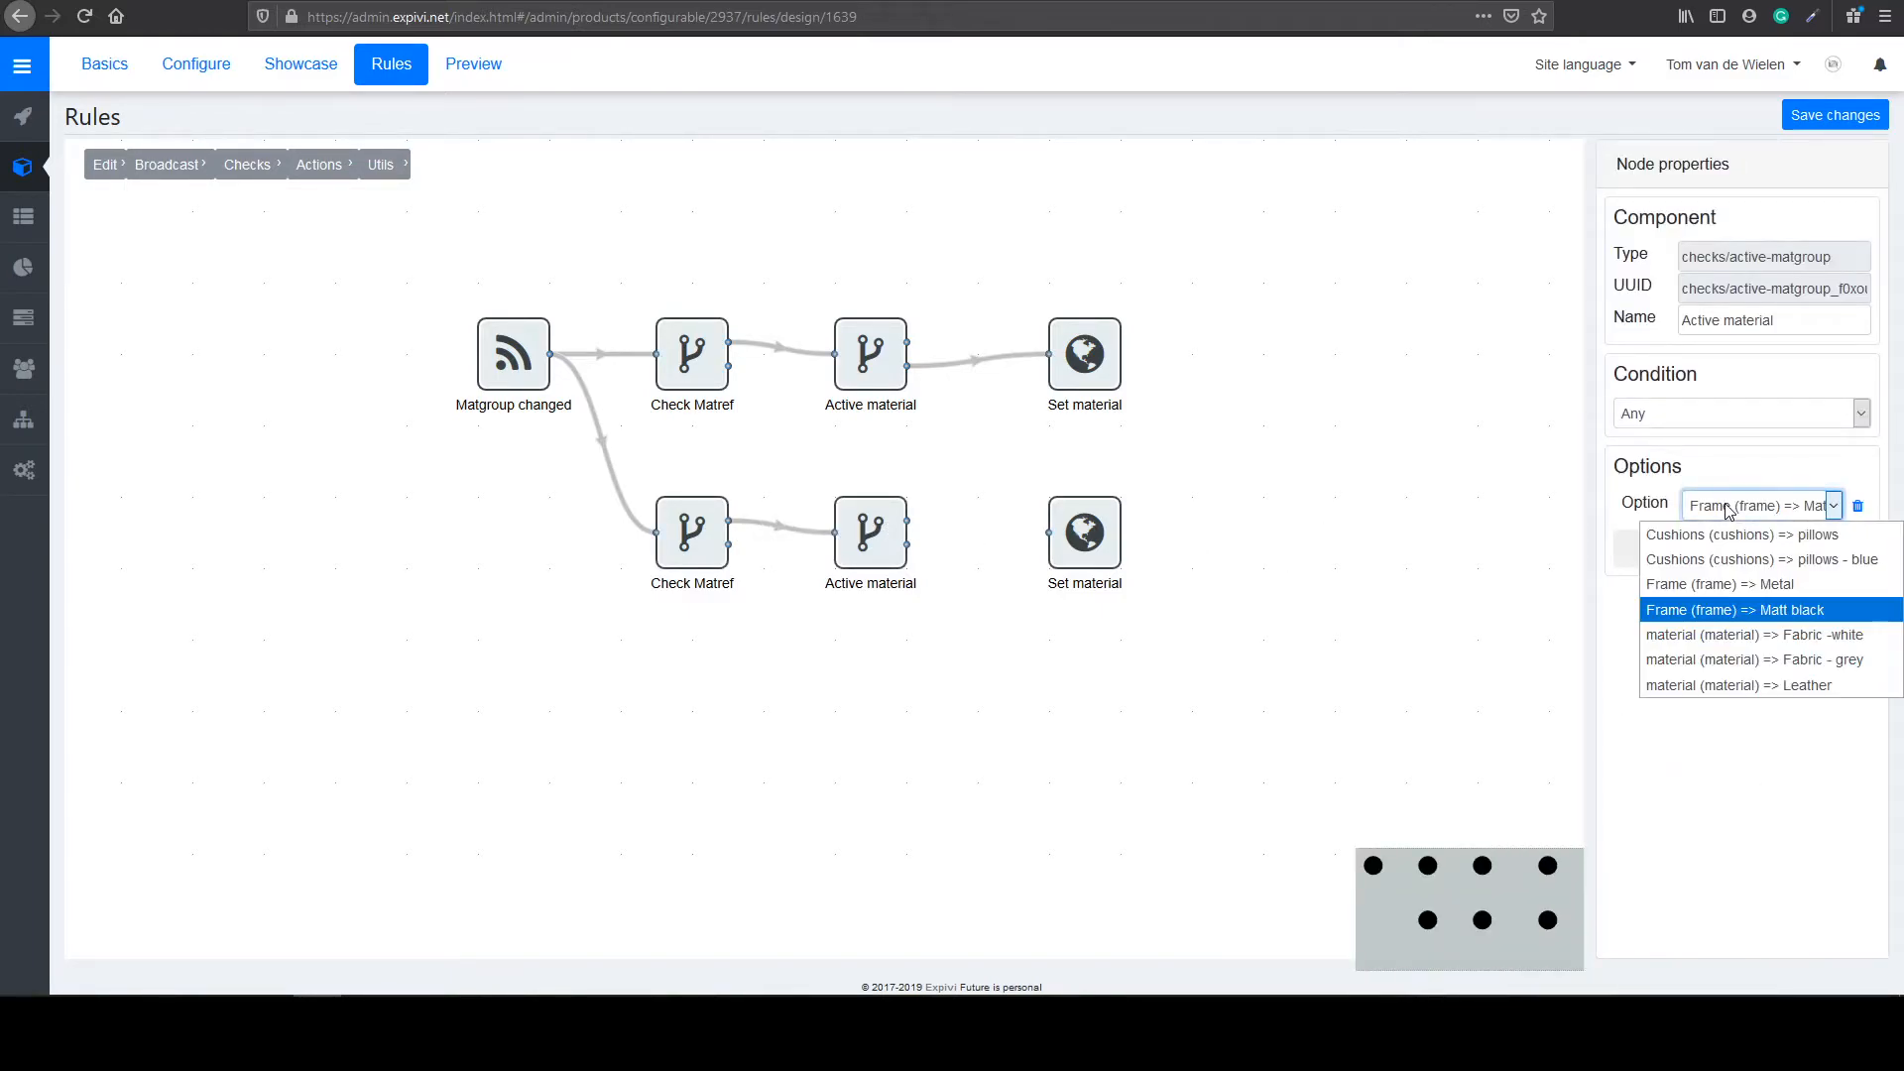
left_click(1756, 686)
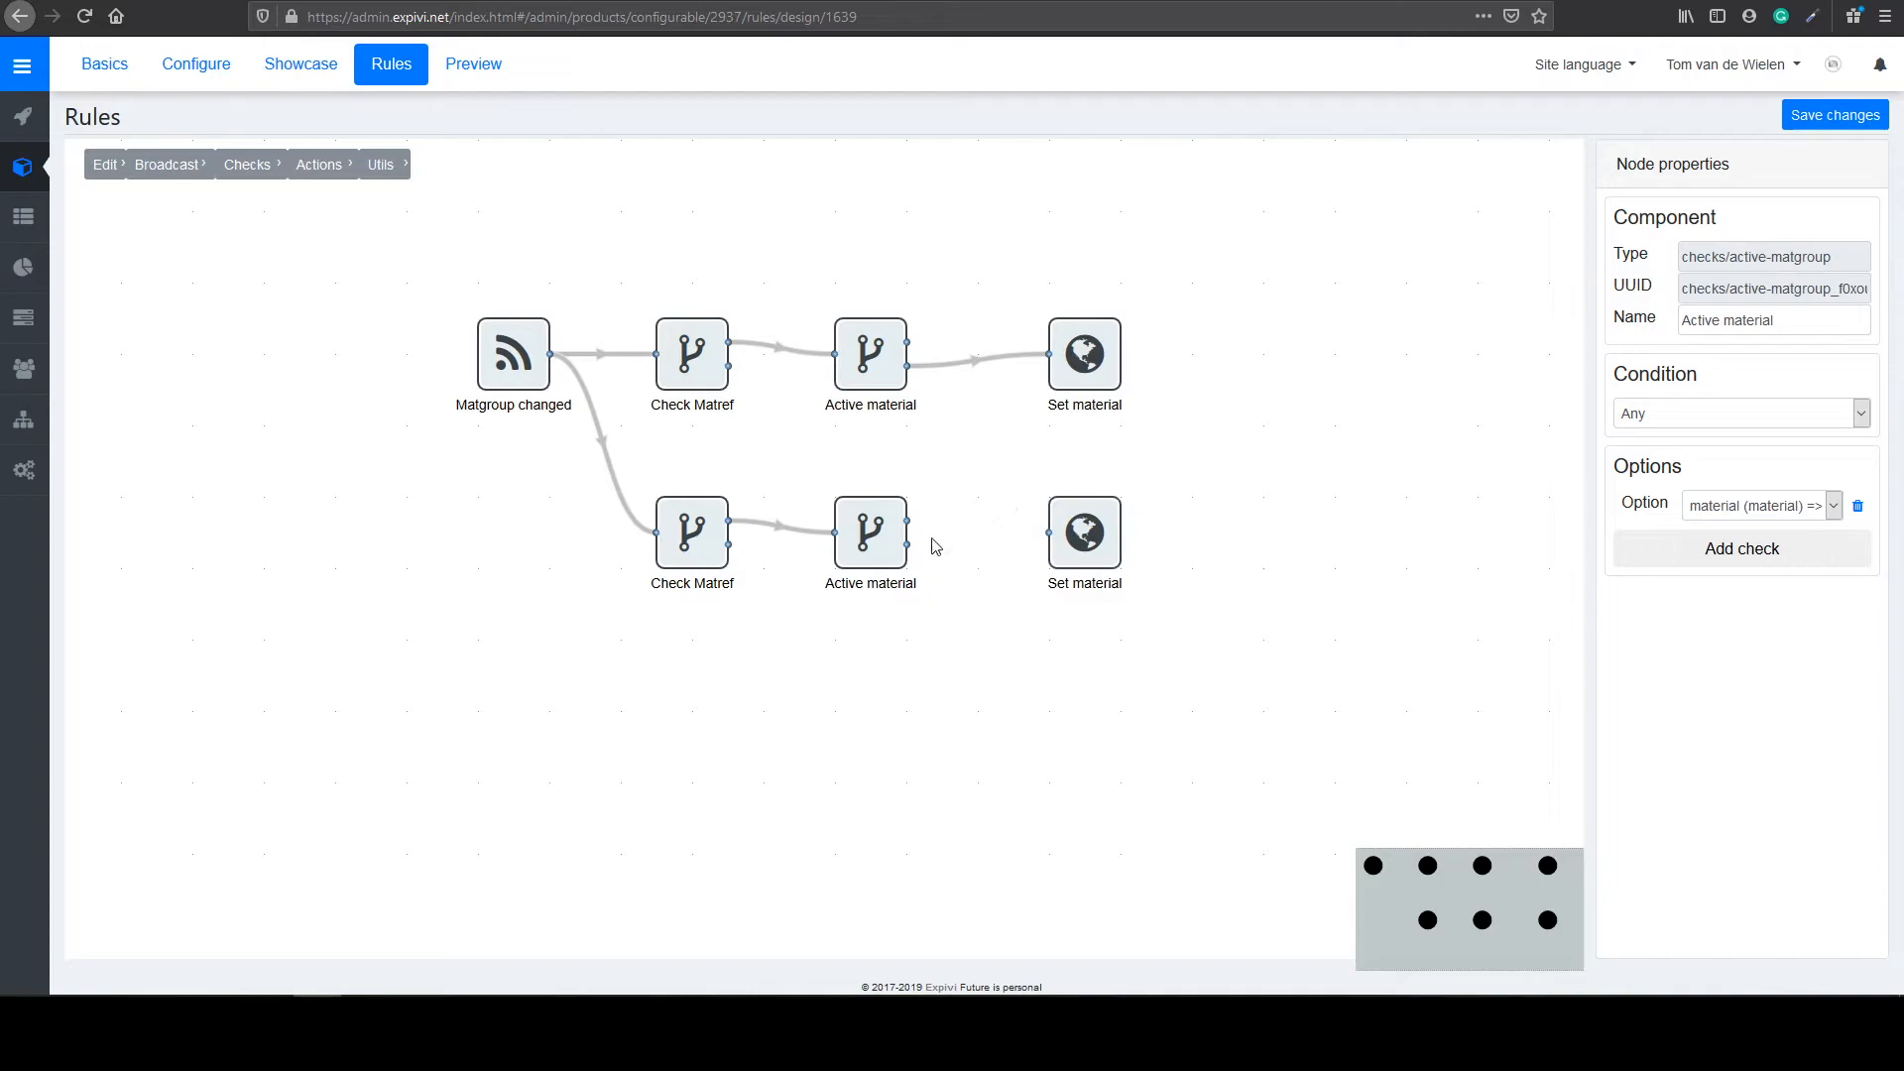
left_click_drag(907, 544, 1049, 533)
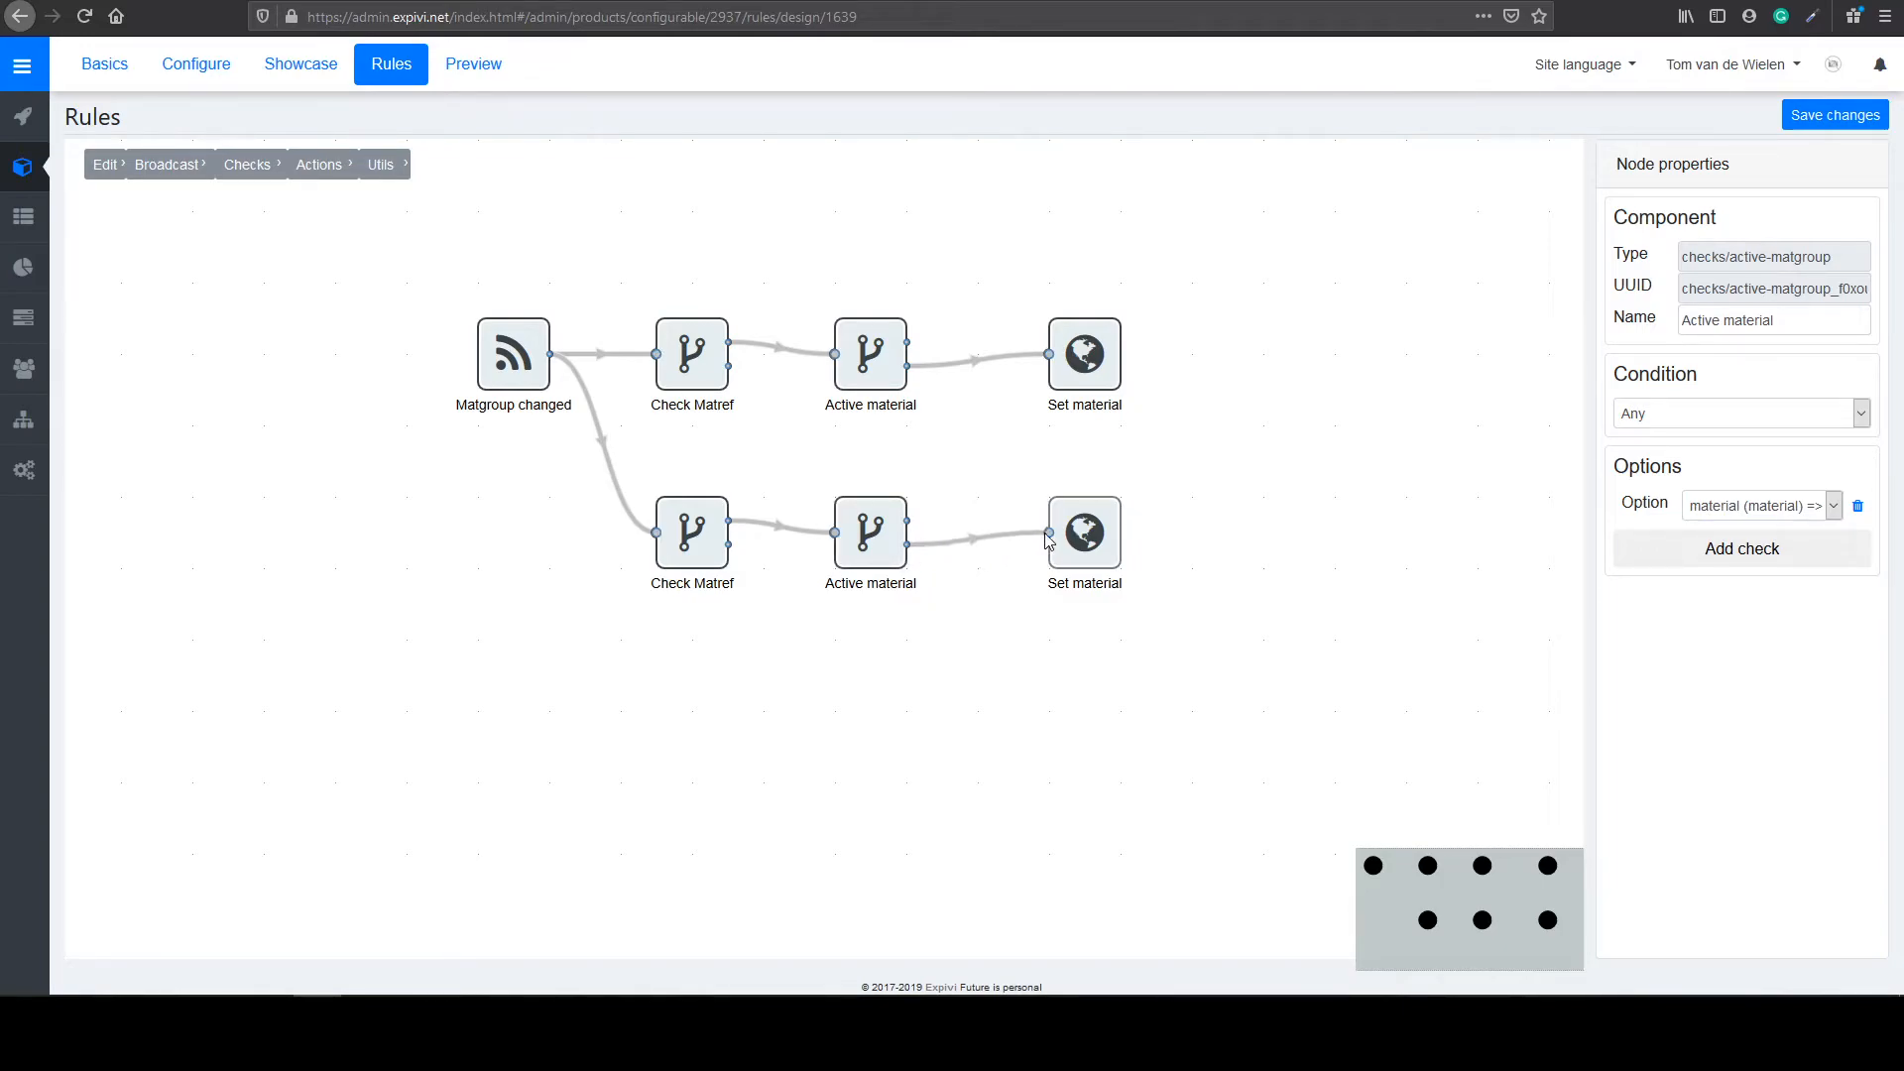
Step: Save the rule and inspect the sofa in the product preview, choosing the blue pillows
left_click(1819, 122)
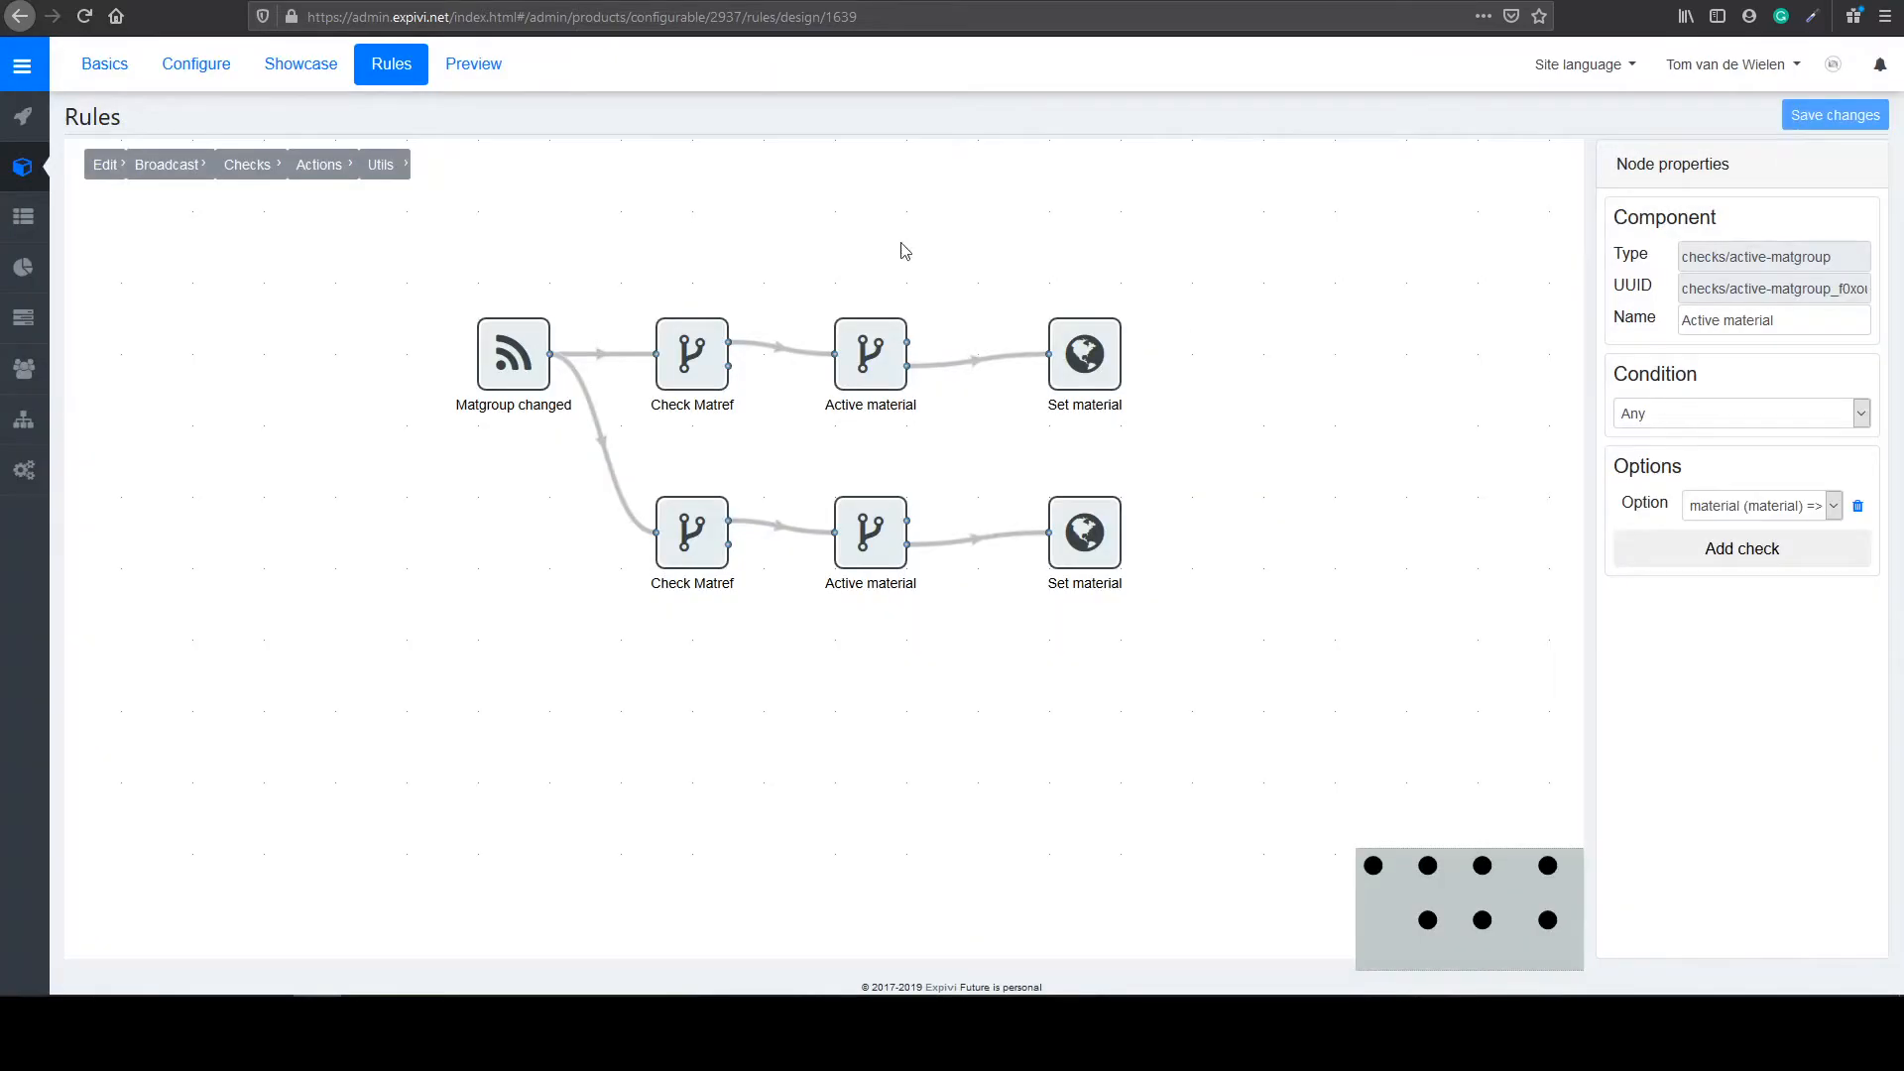
left_click(468, 67)
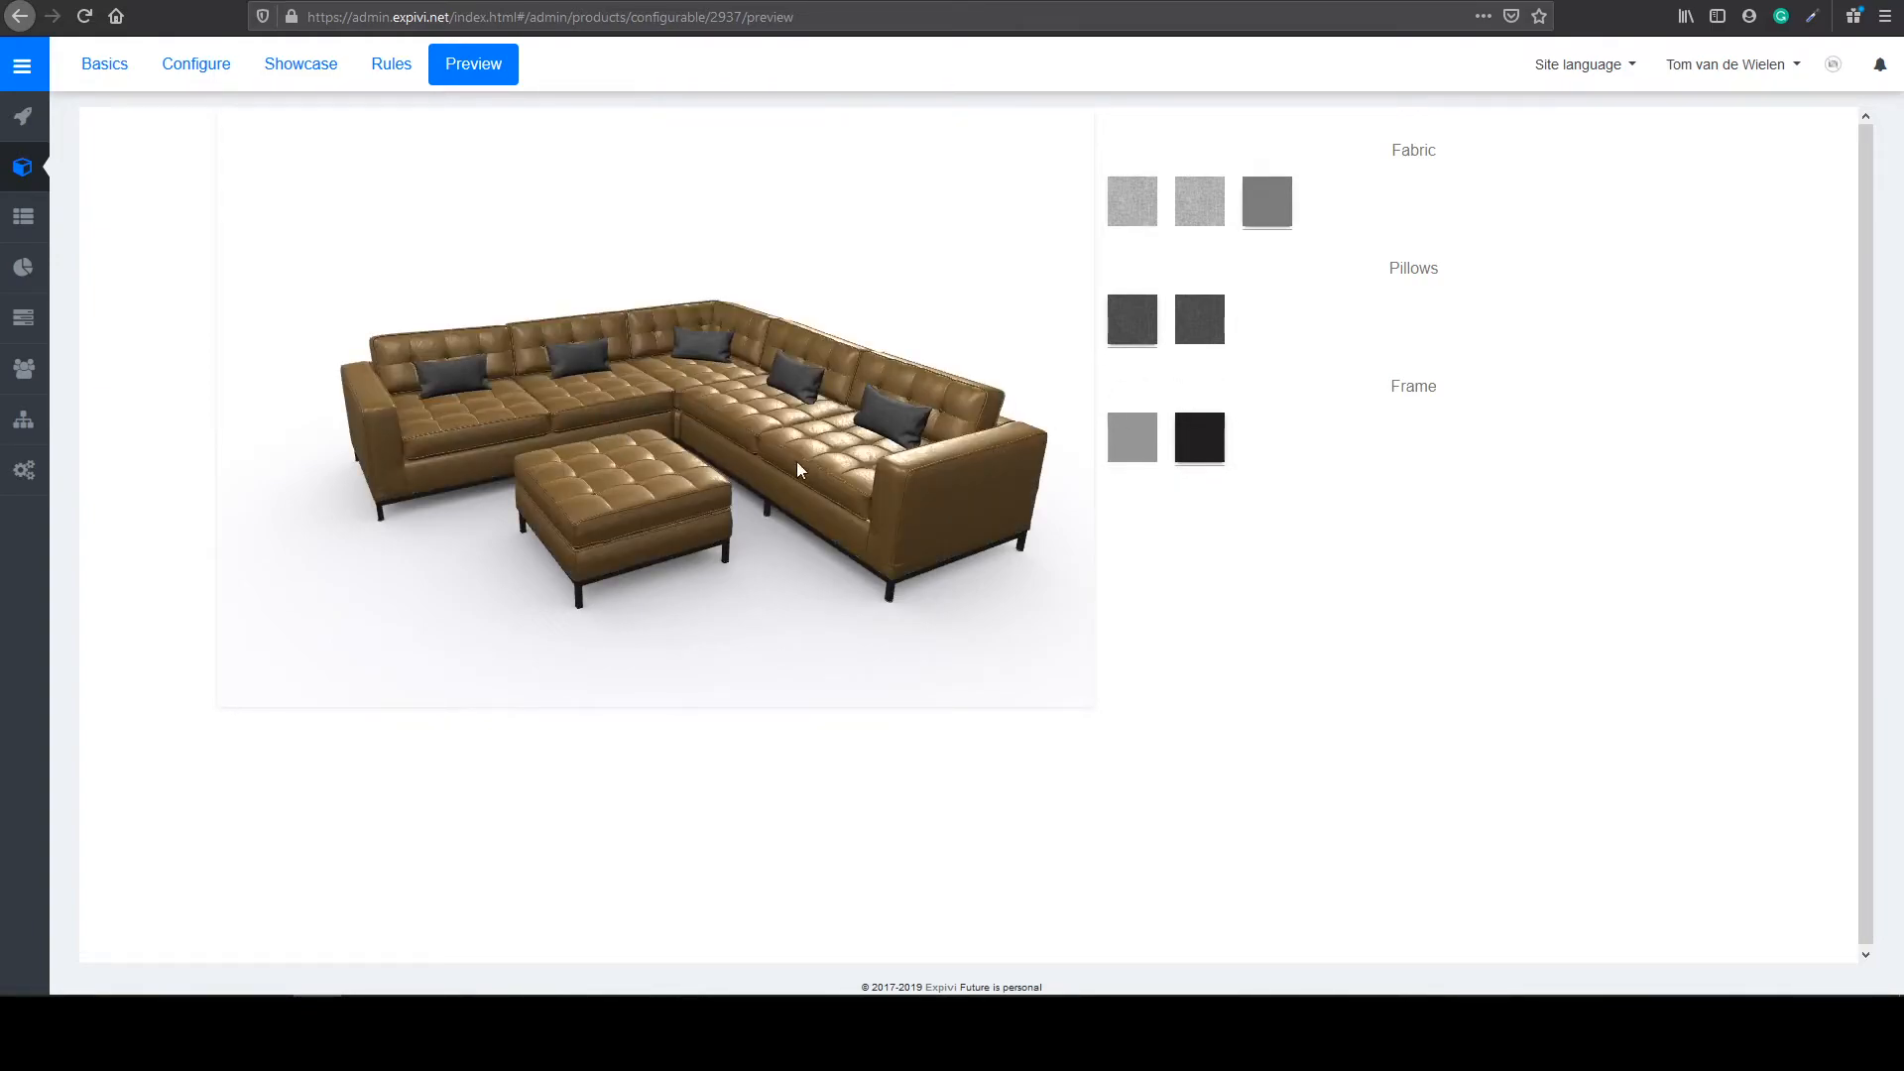
mouse_move(769, 446)
left_mouse_down()
mouse_move(847, 432)
mouse_move(764, 434)
left_mouse_up()
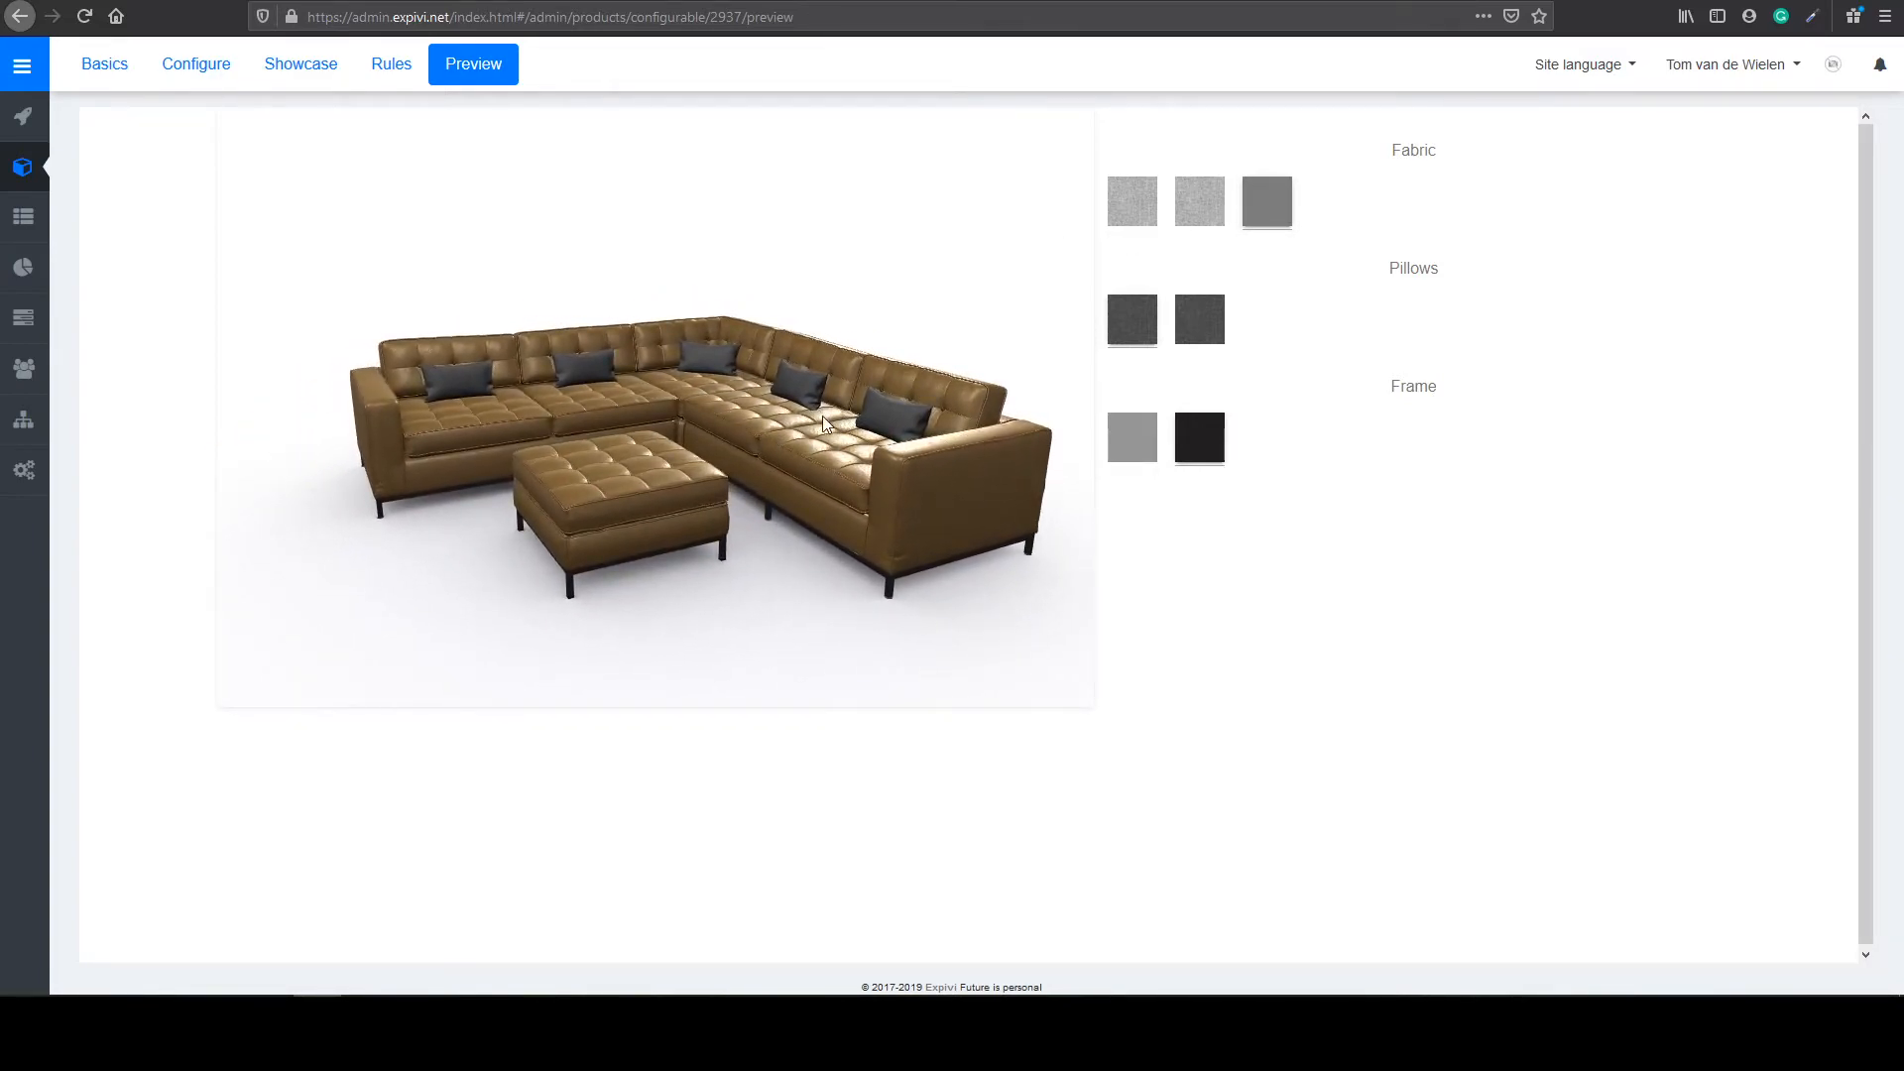
left_click(1200, 333)
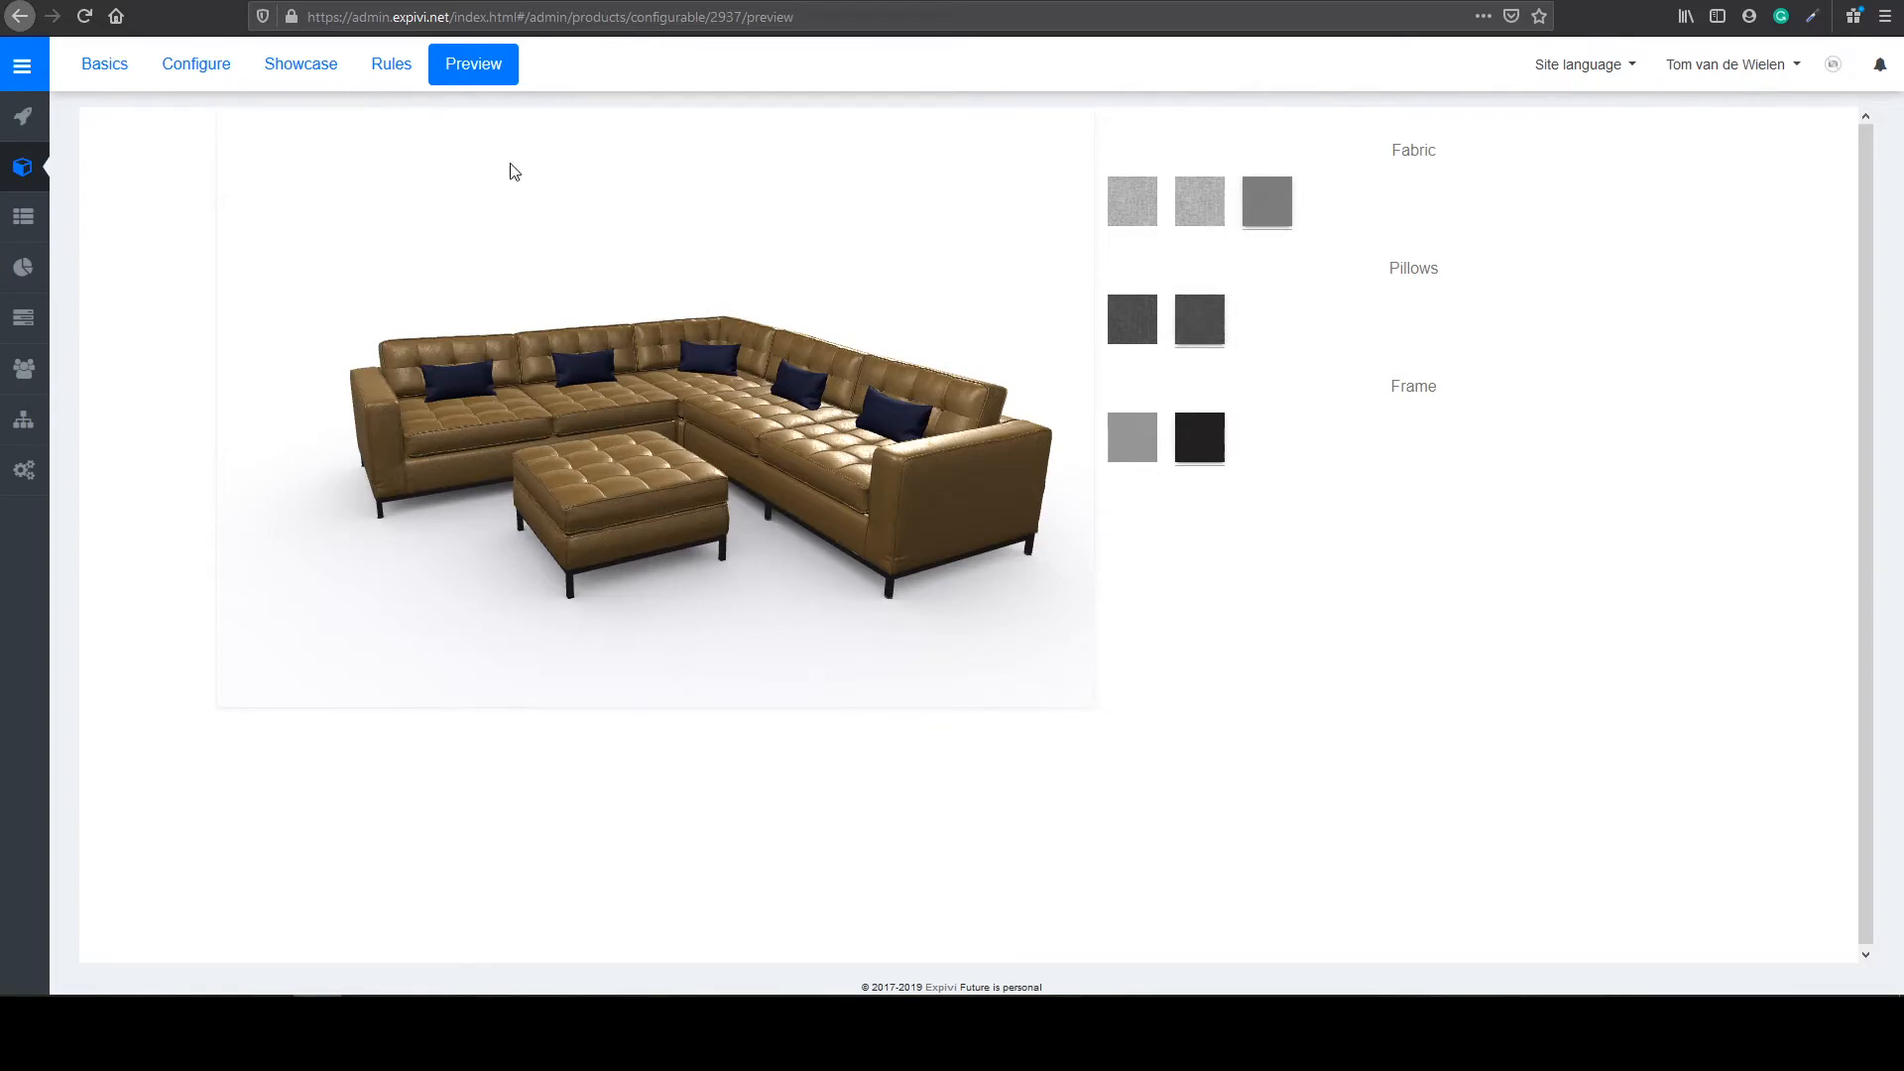
Step: Add a new product rule named "exclude material"
left_click(392, 65)
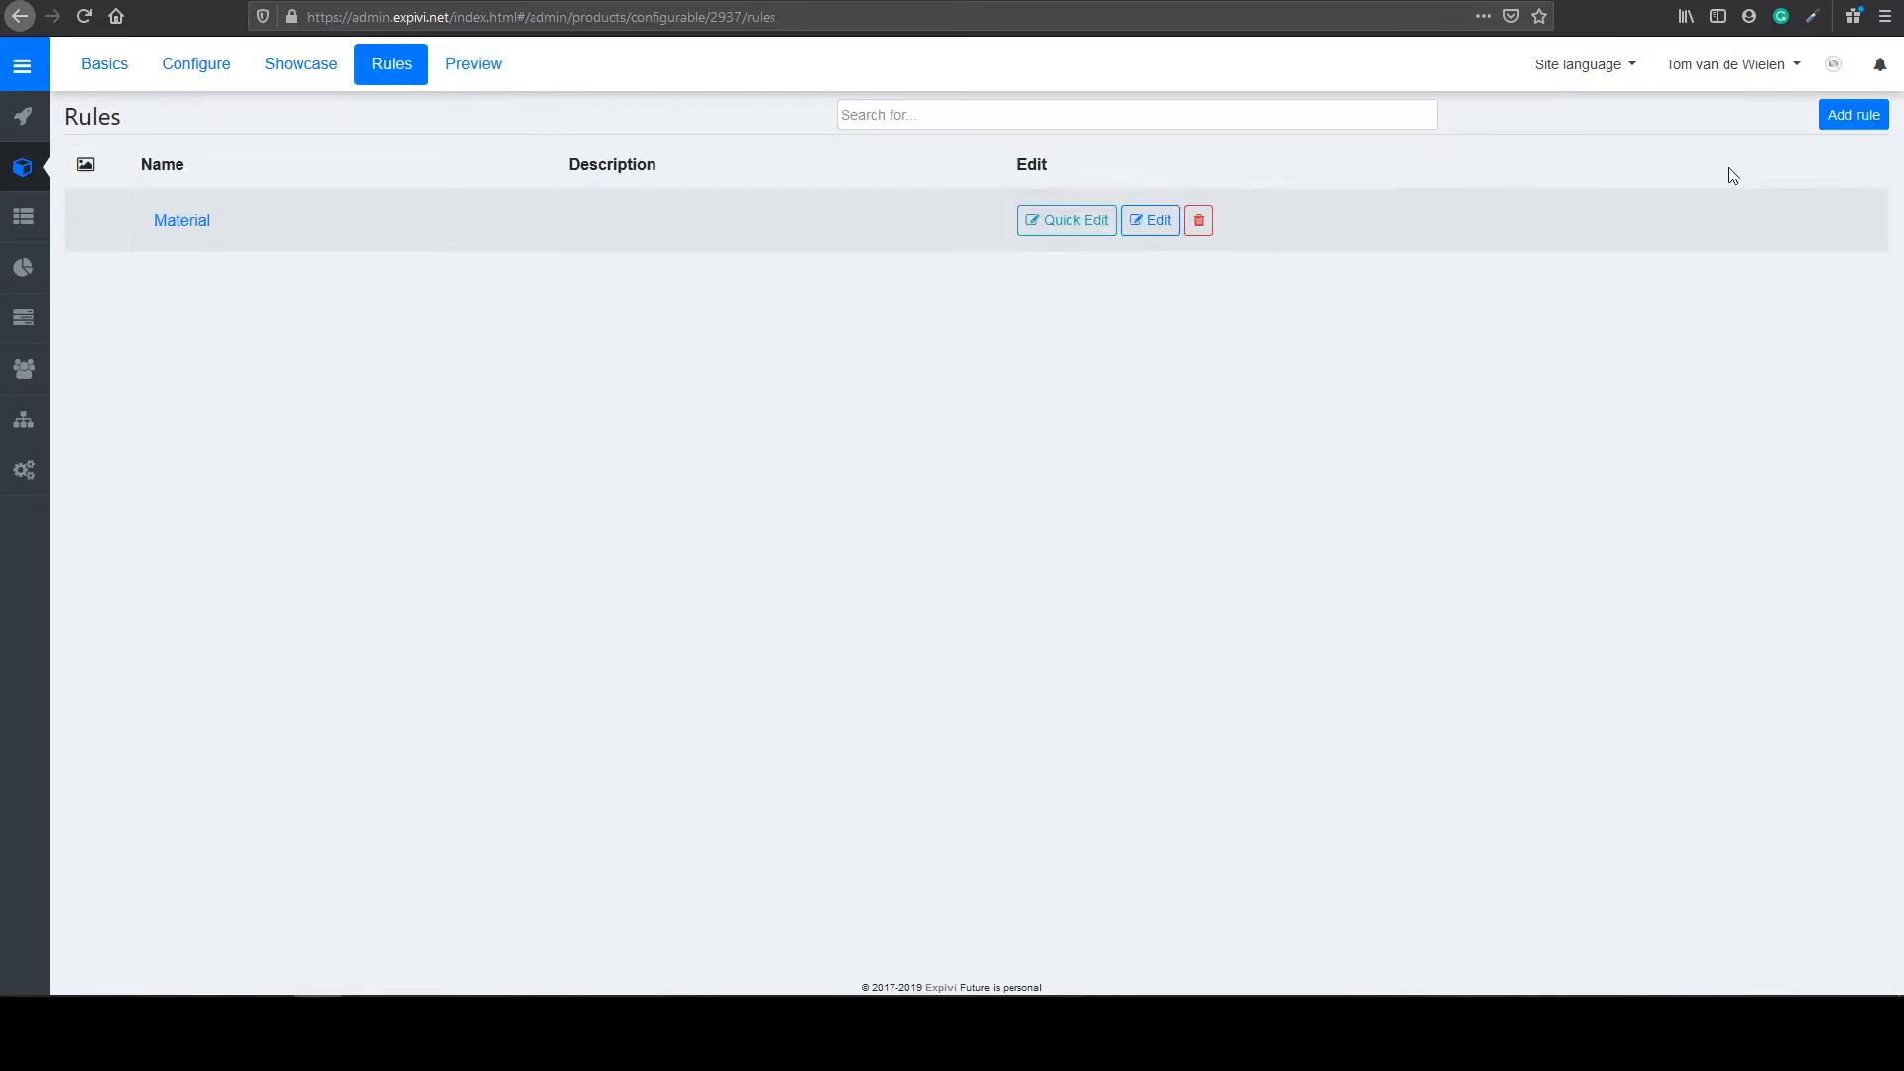
left_click(1852, 117)
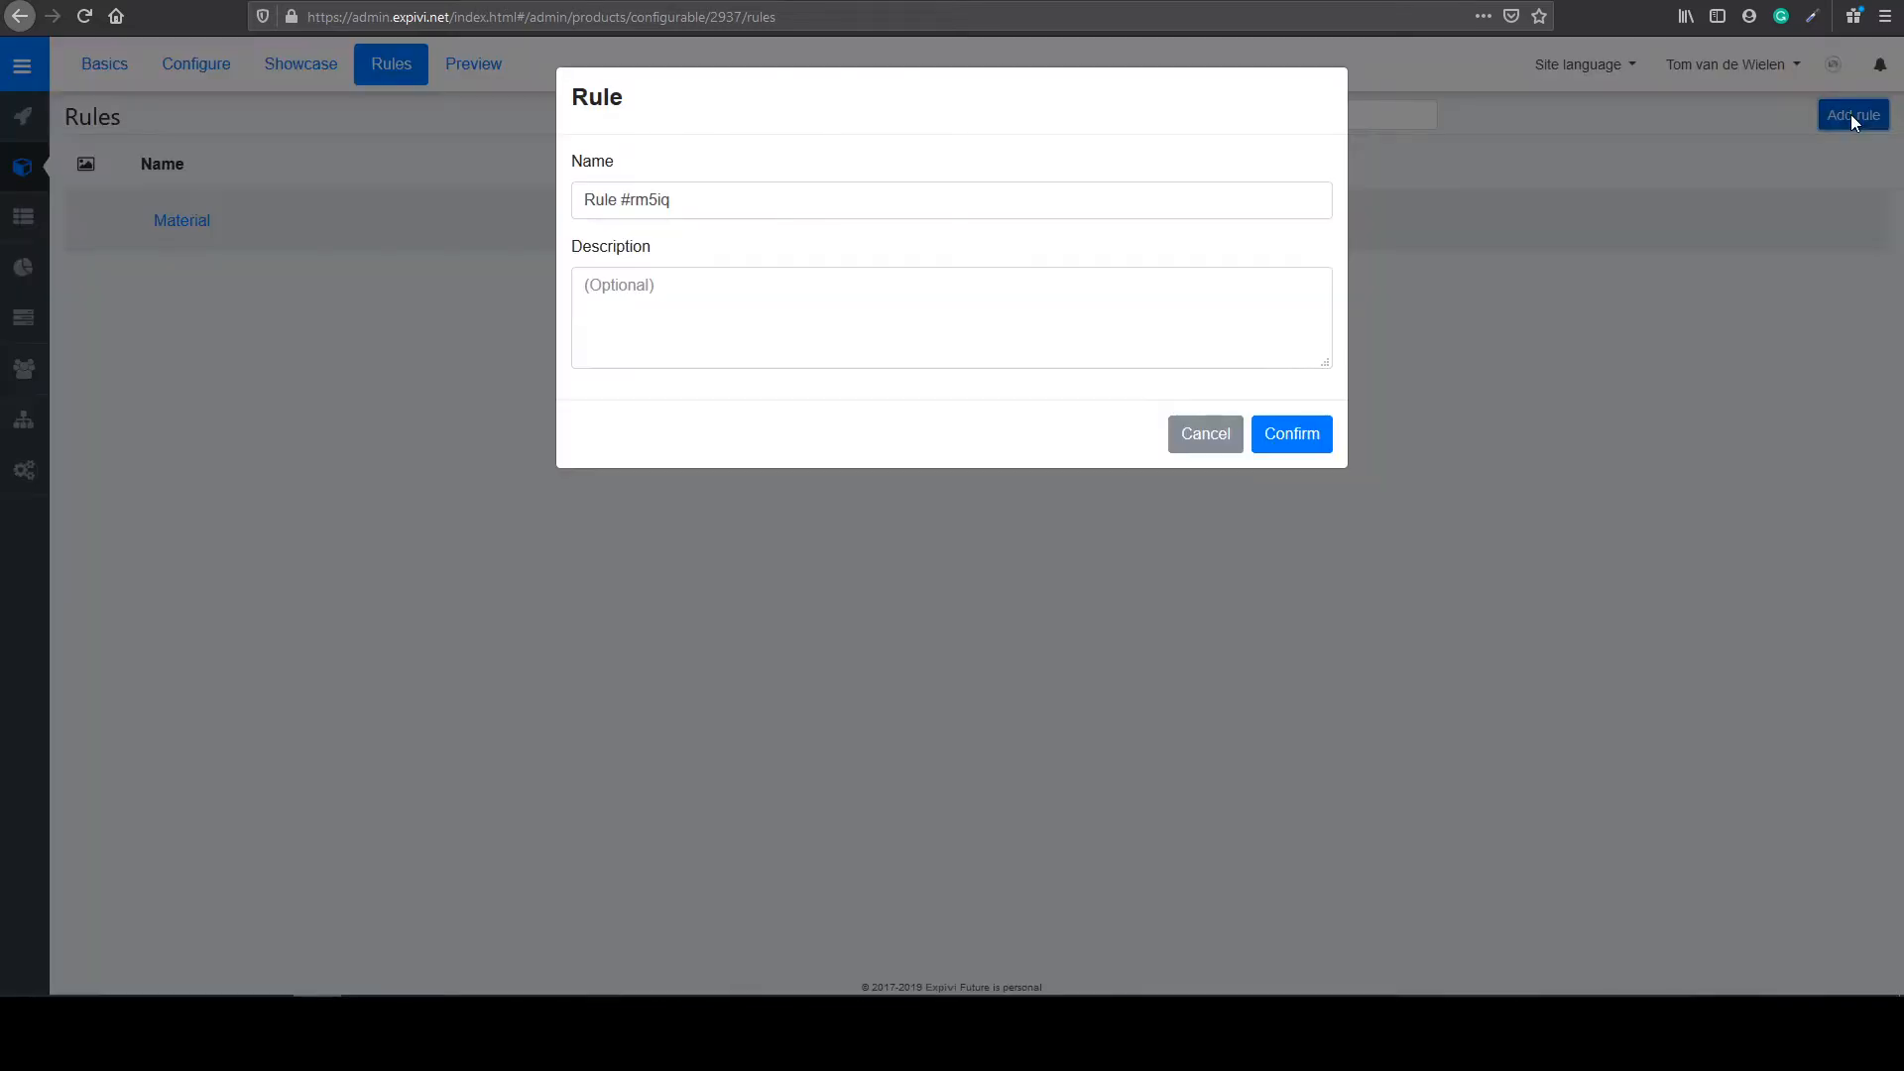
left_click_drag(725, 197, 589, 203)
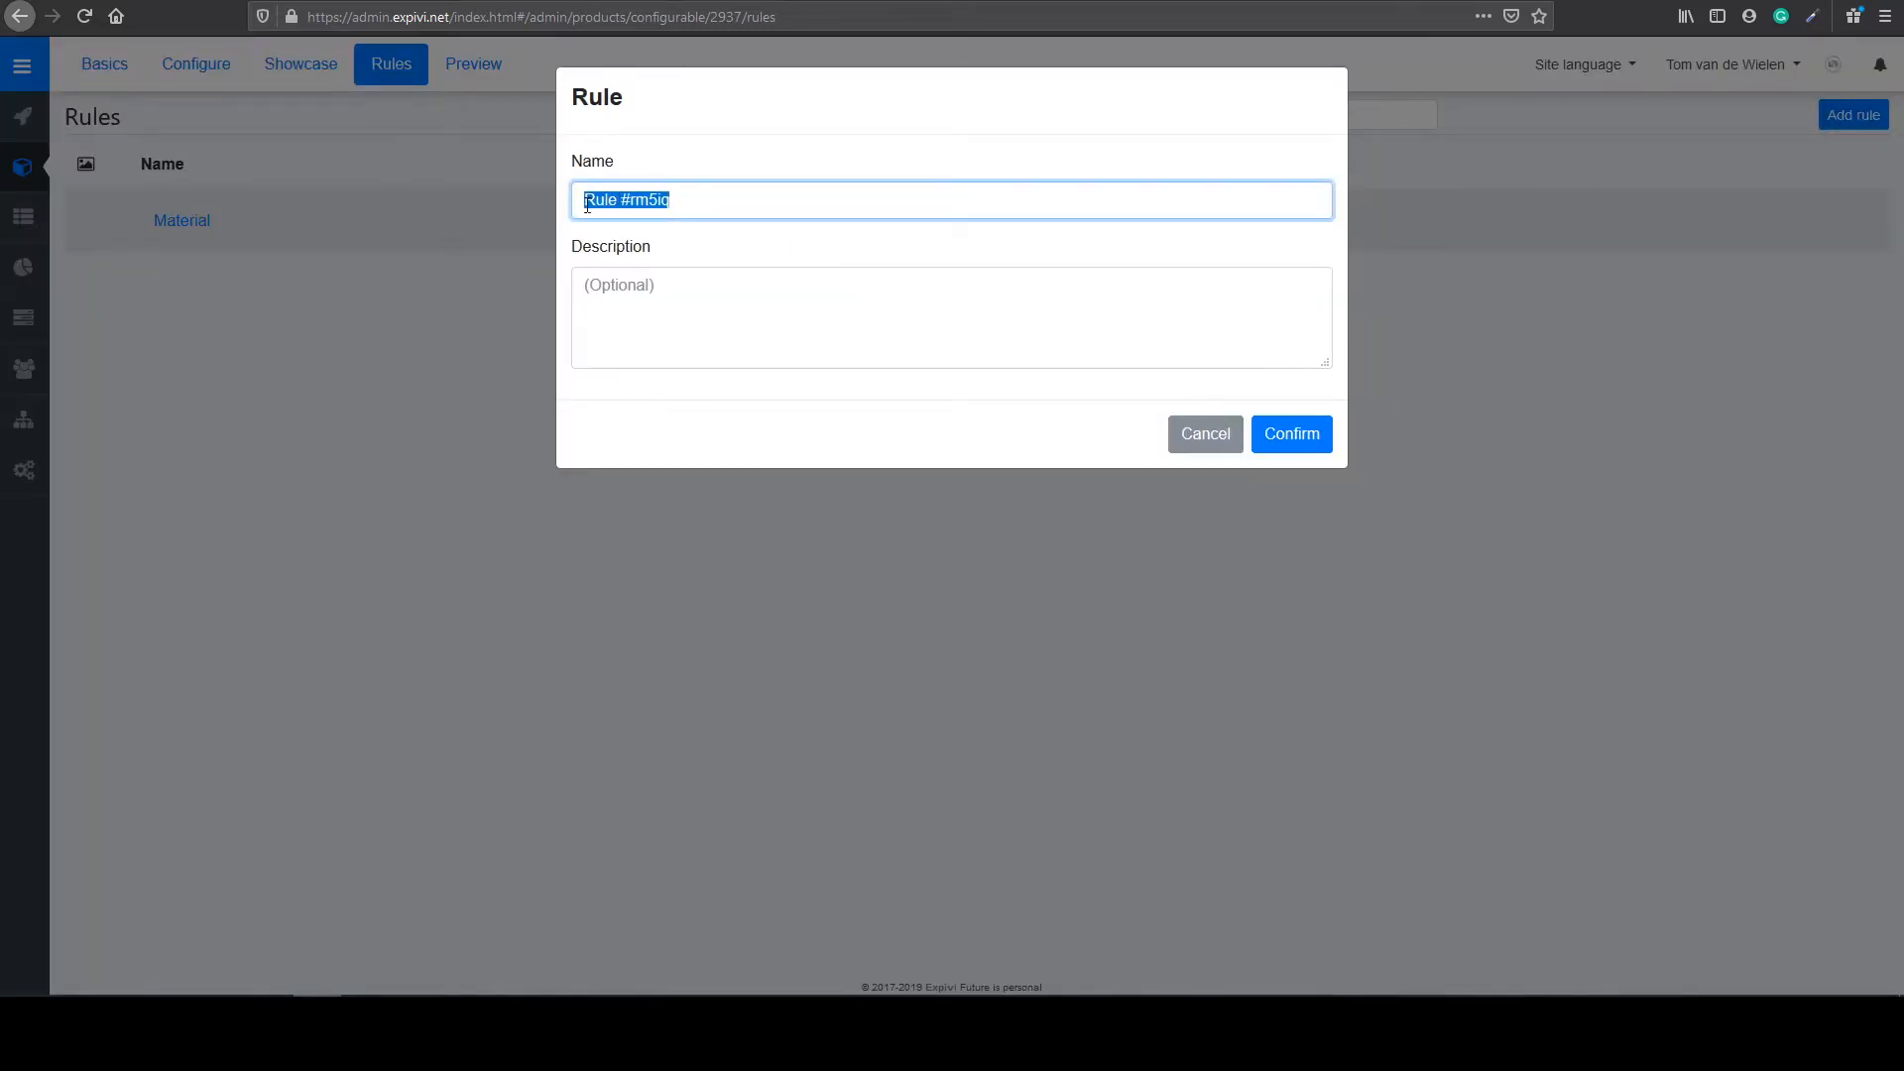
type("exclude material")
left_click(1284, 419)
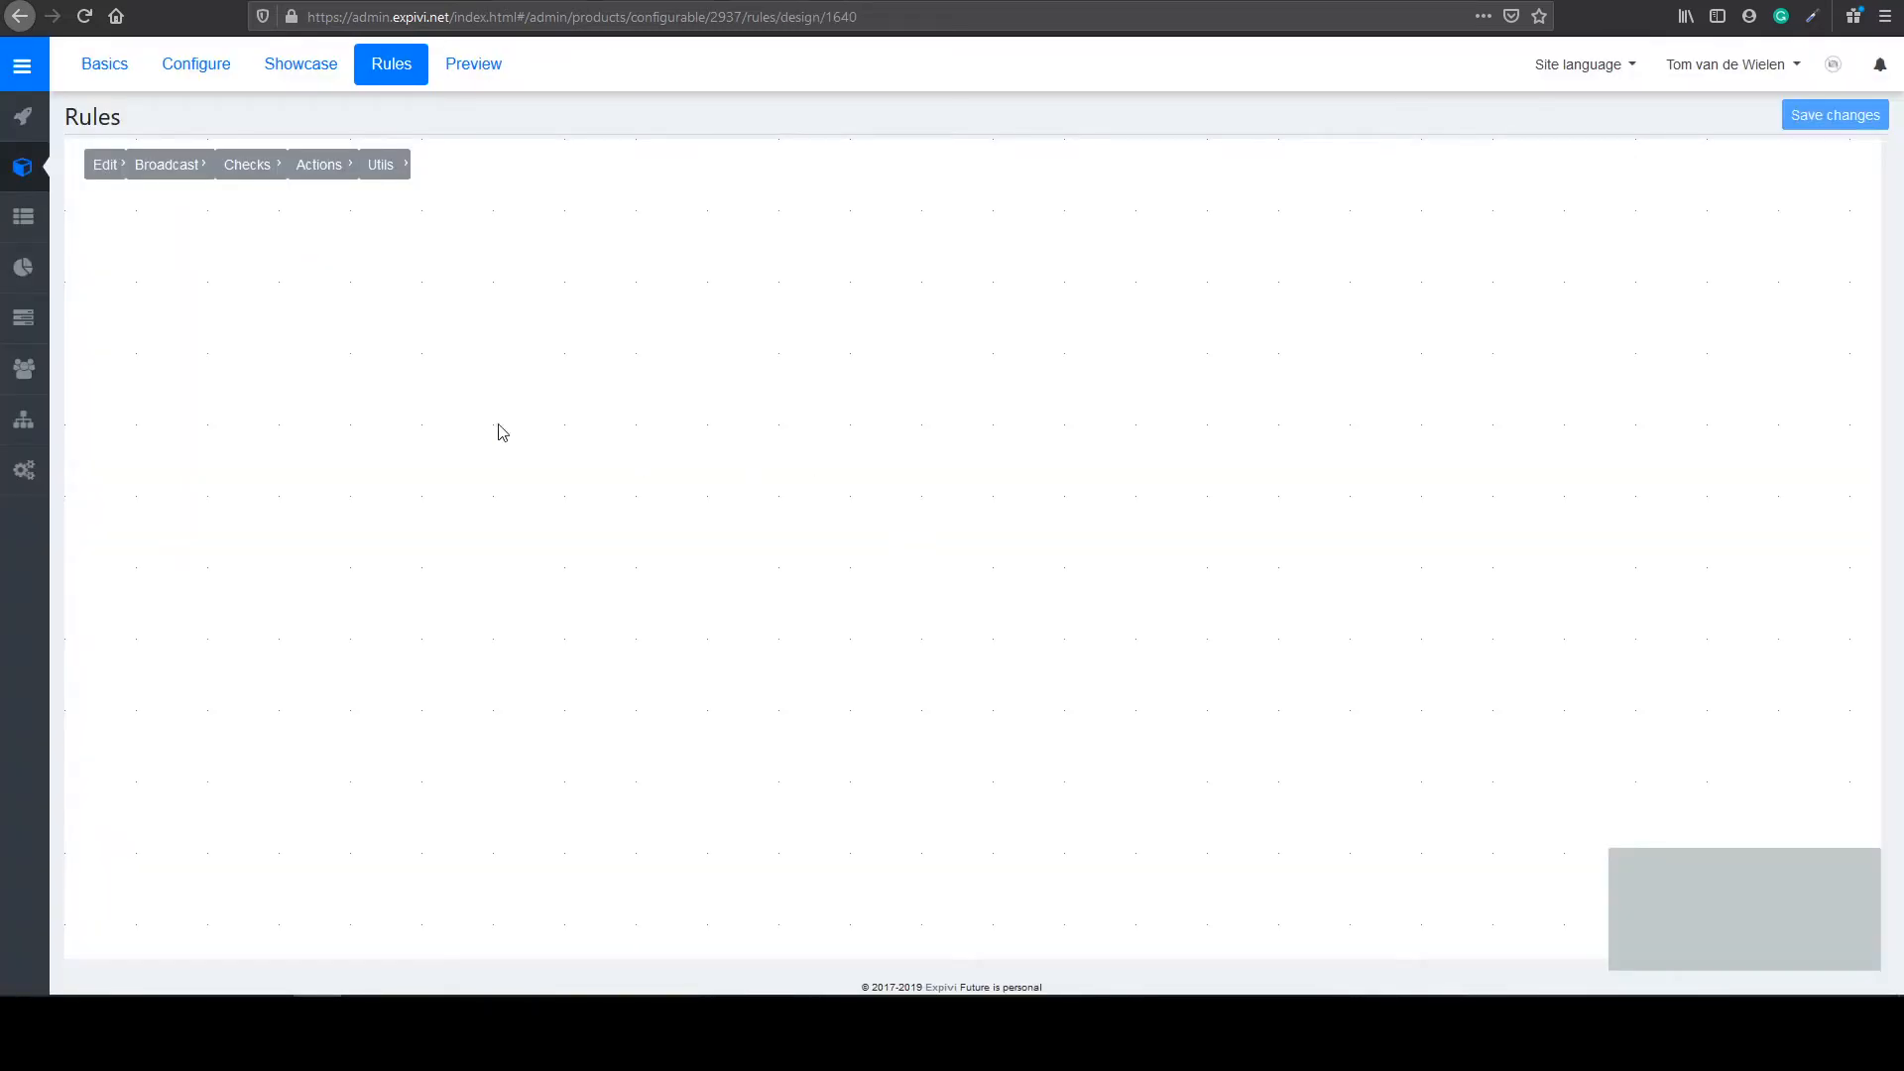
Step: Place a Material group broadcast node on the empty canvas and a changed Material ref check to its right
mouse_move(178, 193)
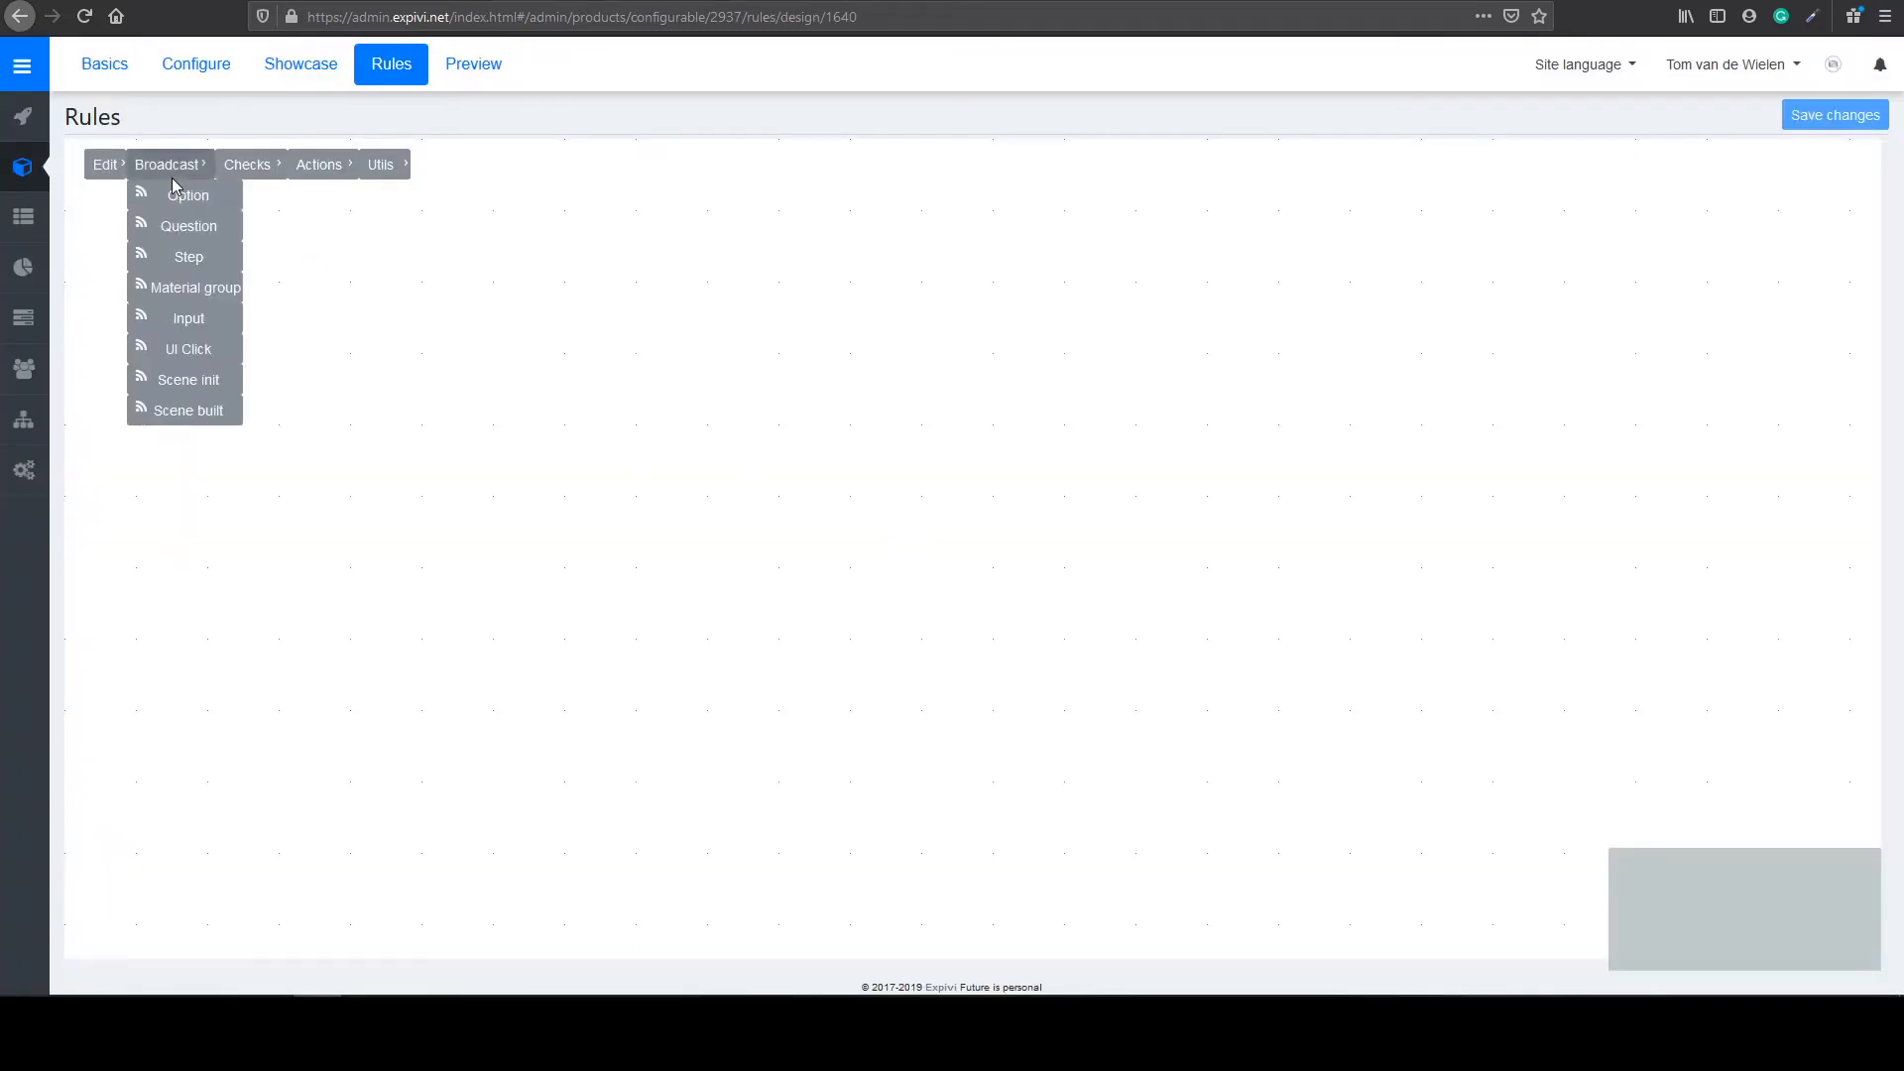
left_click(194, 303)
left_click_drag(222, 300, 509, 561)
mouse_move(248, 164)
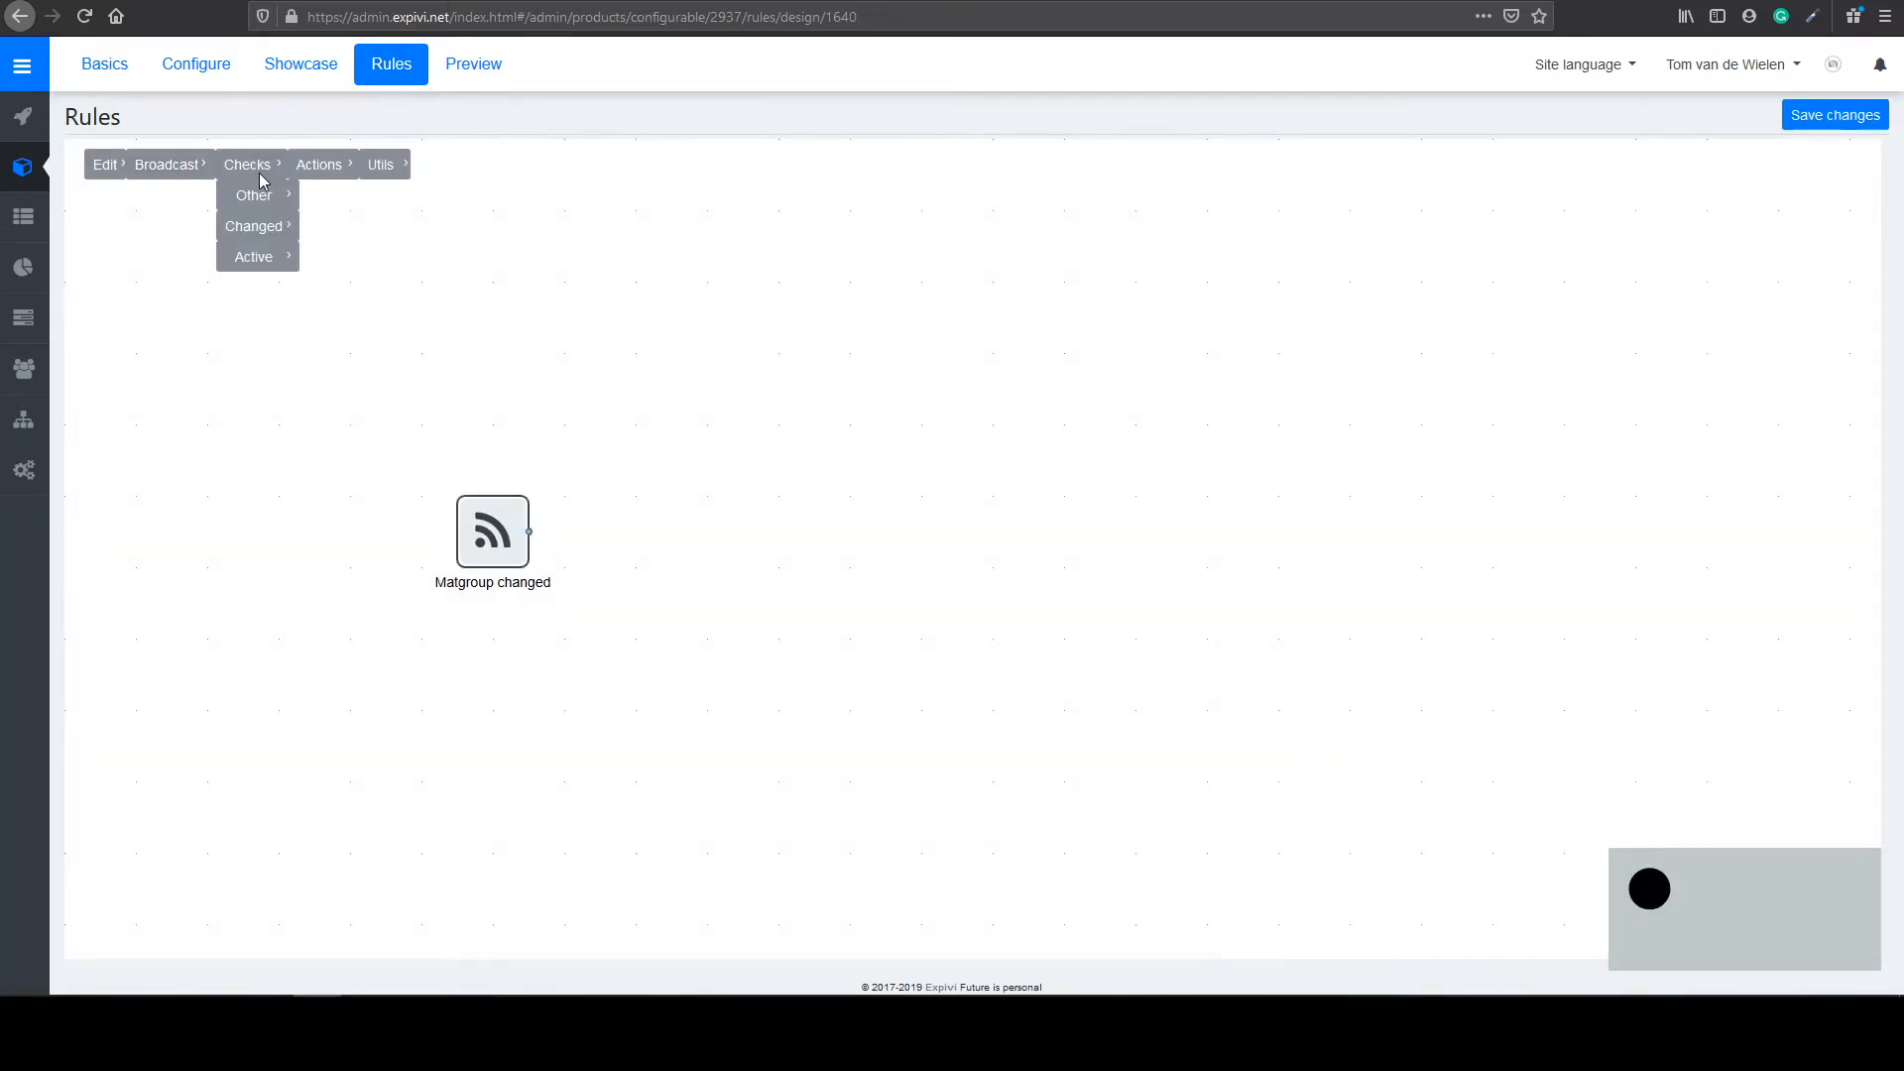
mouse_move(267, 234)
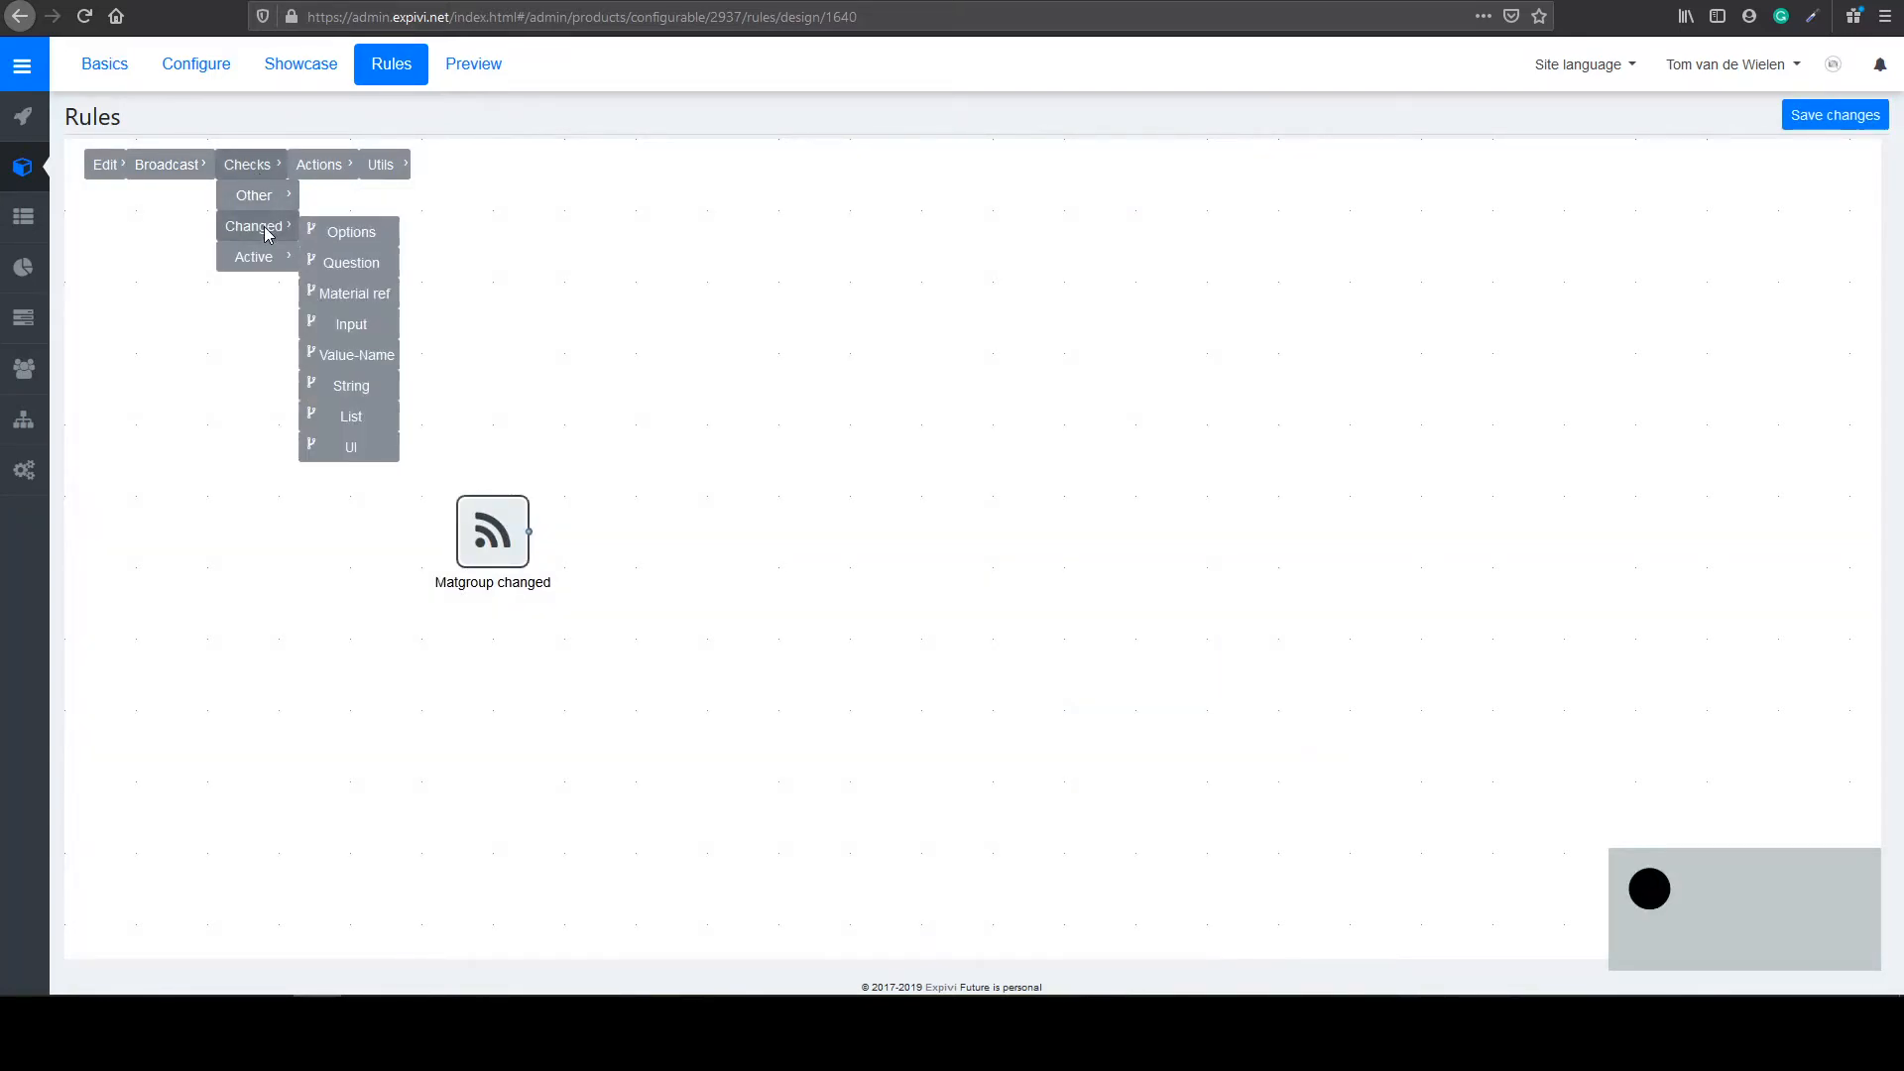
left_click(353, 297)
left_click_drag(210, 315, 720, 532)
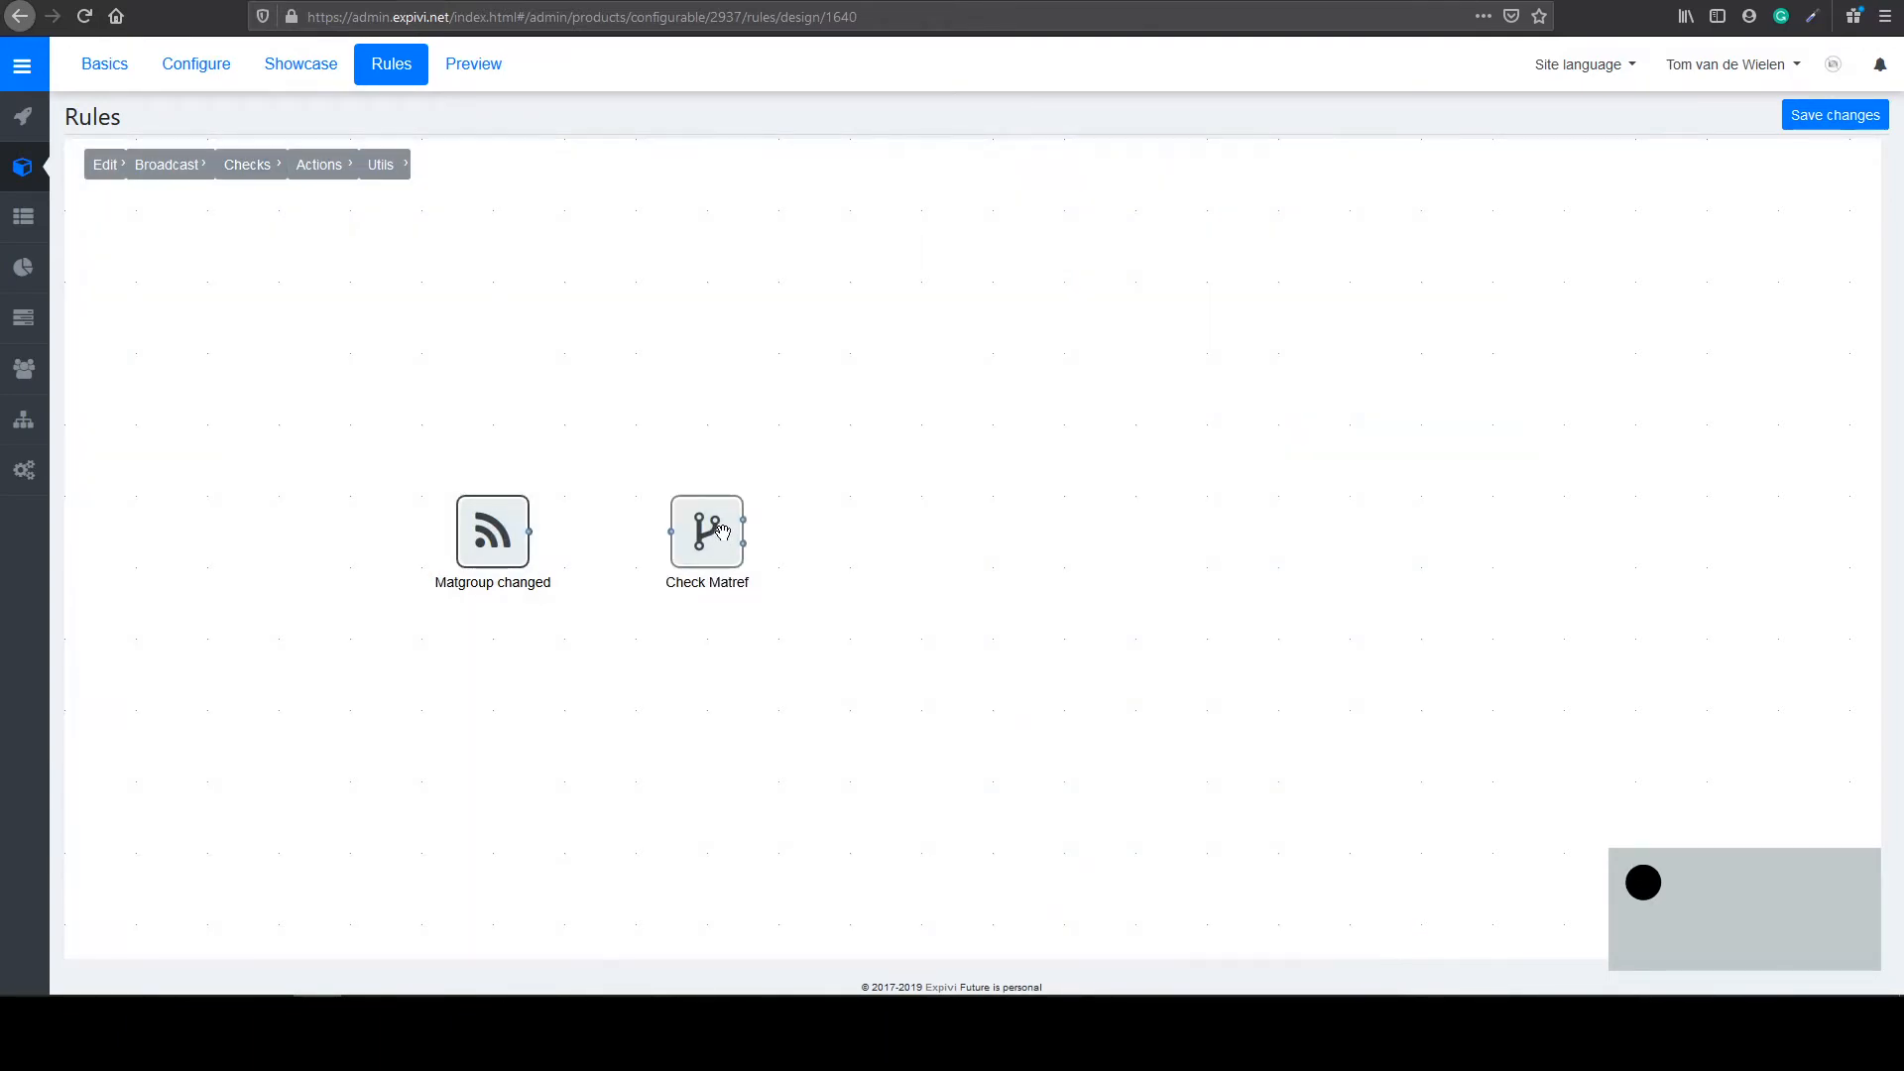
Step: Add a check to the Check Matref node with the option "Cushions (cushions) => pillows - blue"
left_click(722, 536)
left_click(1734, 514)
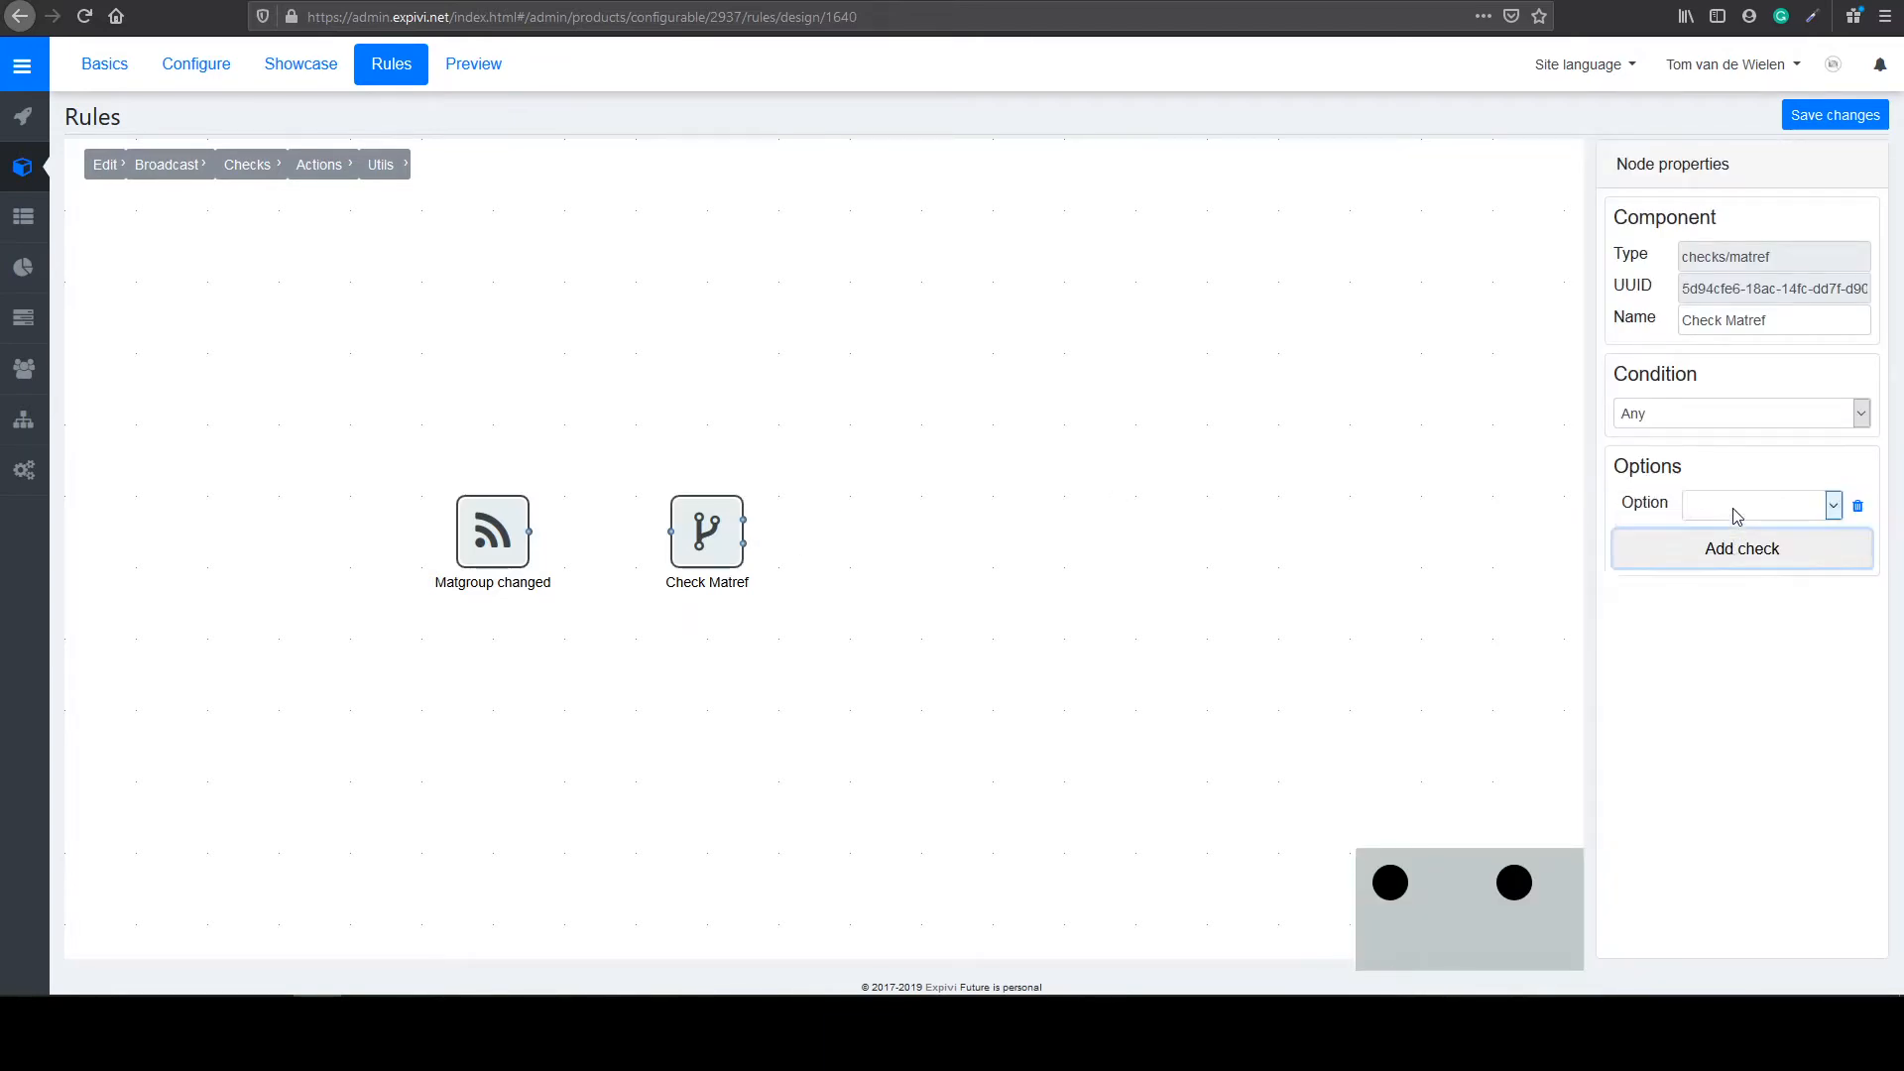
left_click(1733, 509)
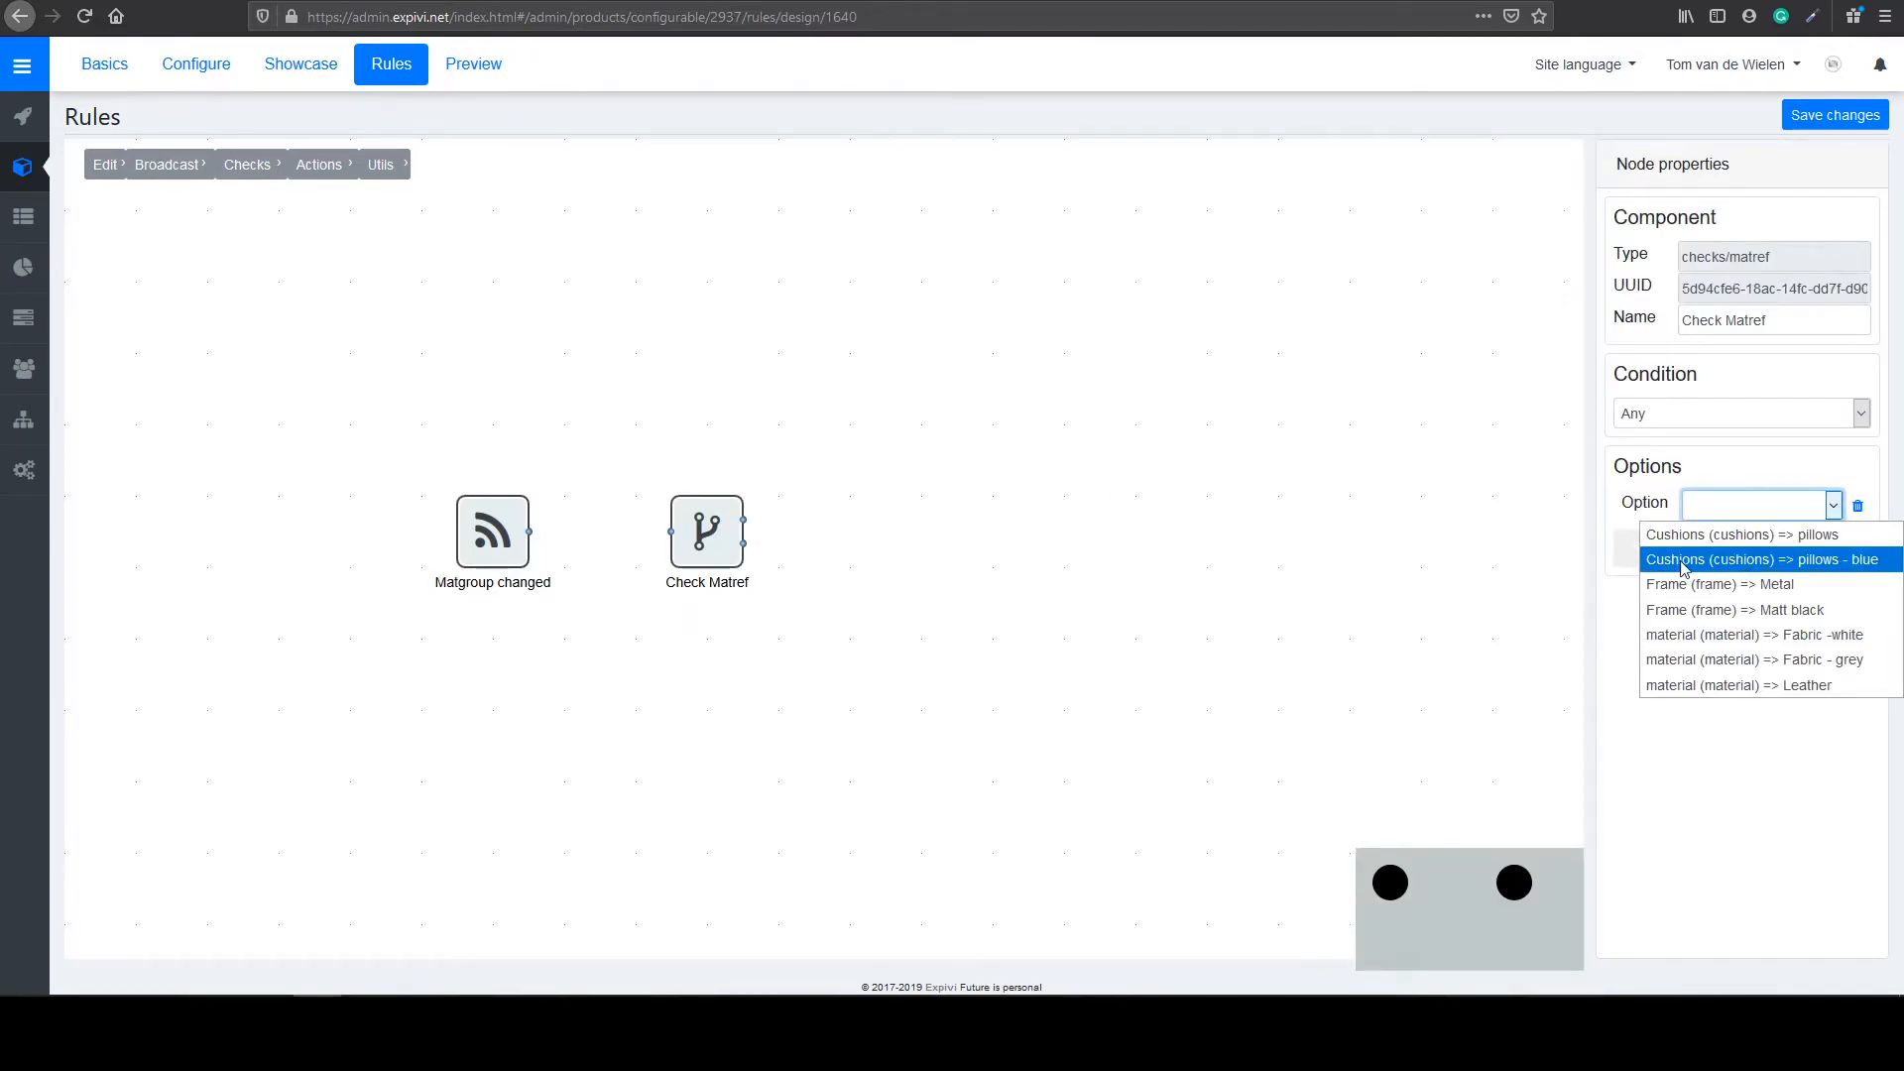
left_click(1852, 563)
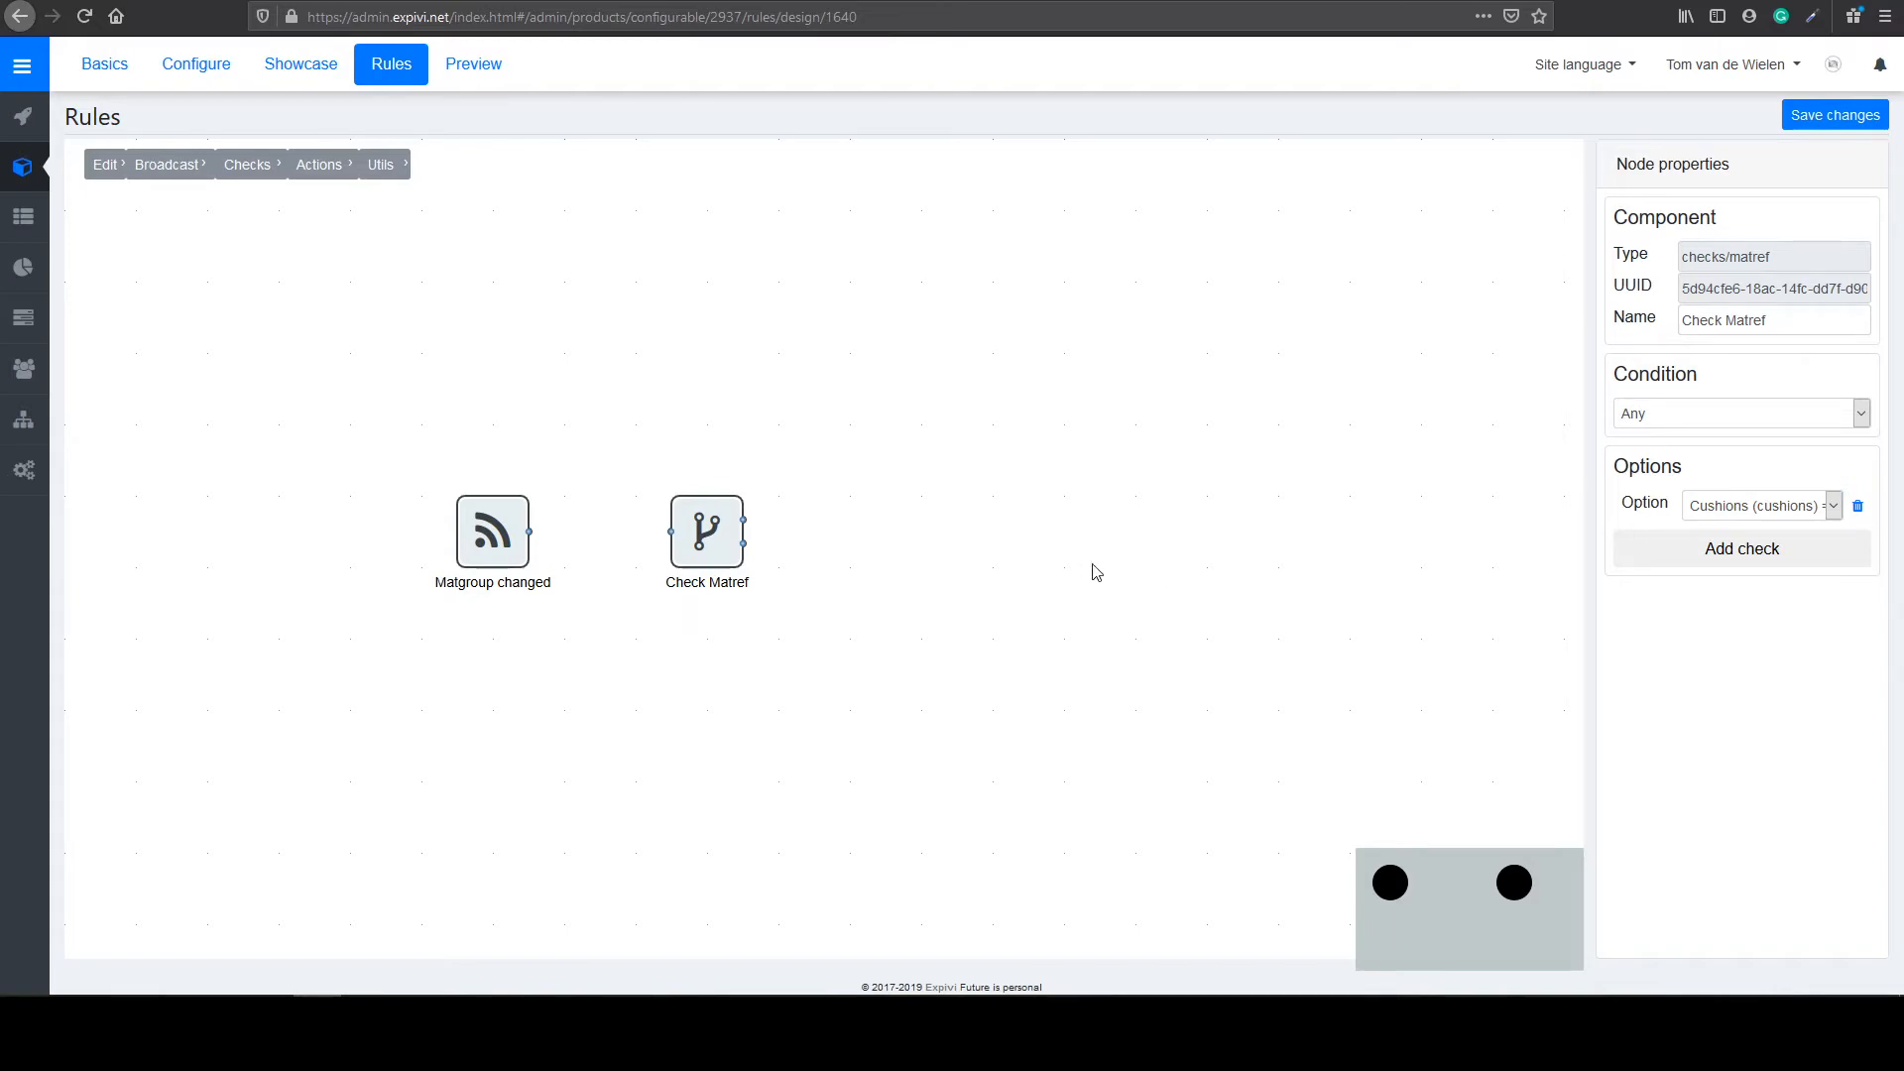
Step: Add a Material Vis action right of Check Matref and set it to hide Leather in the material (material) group
mouse_move(333, 173)
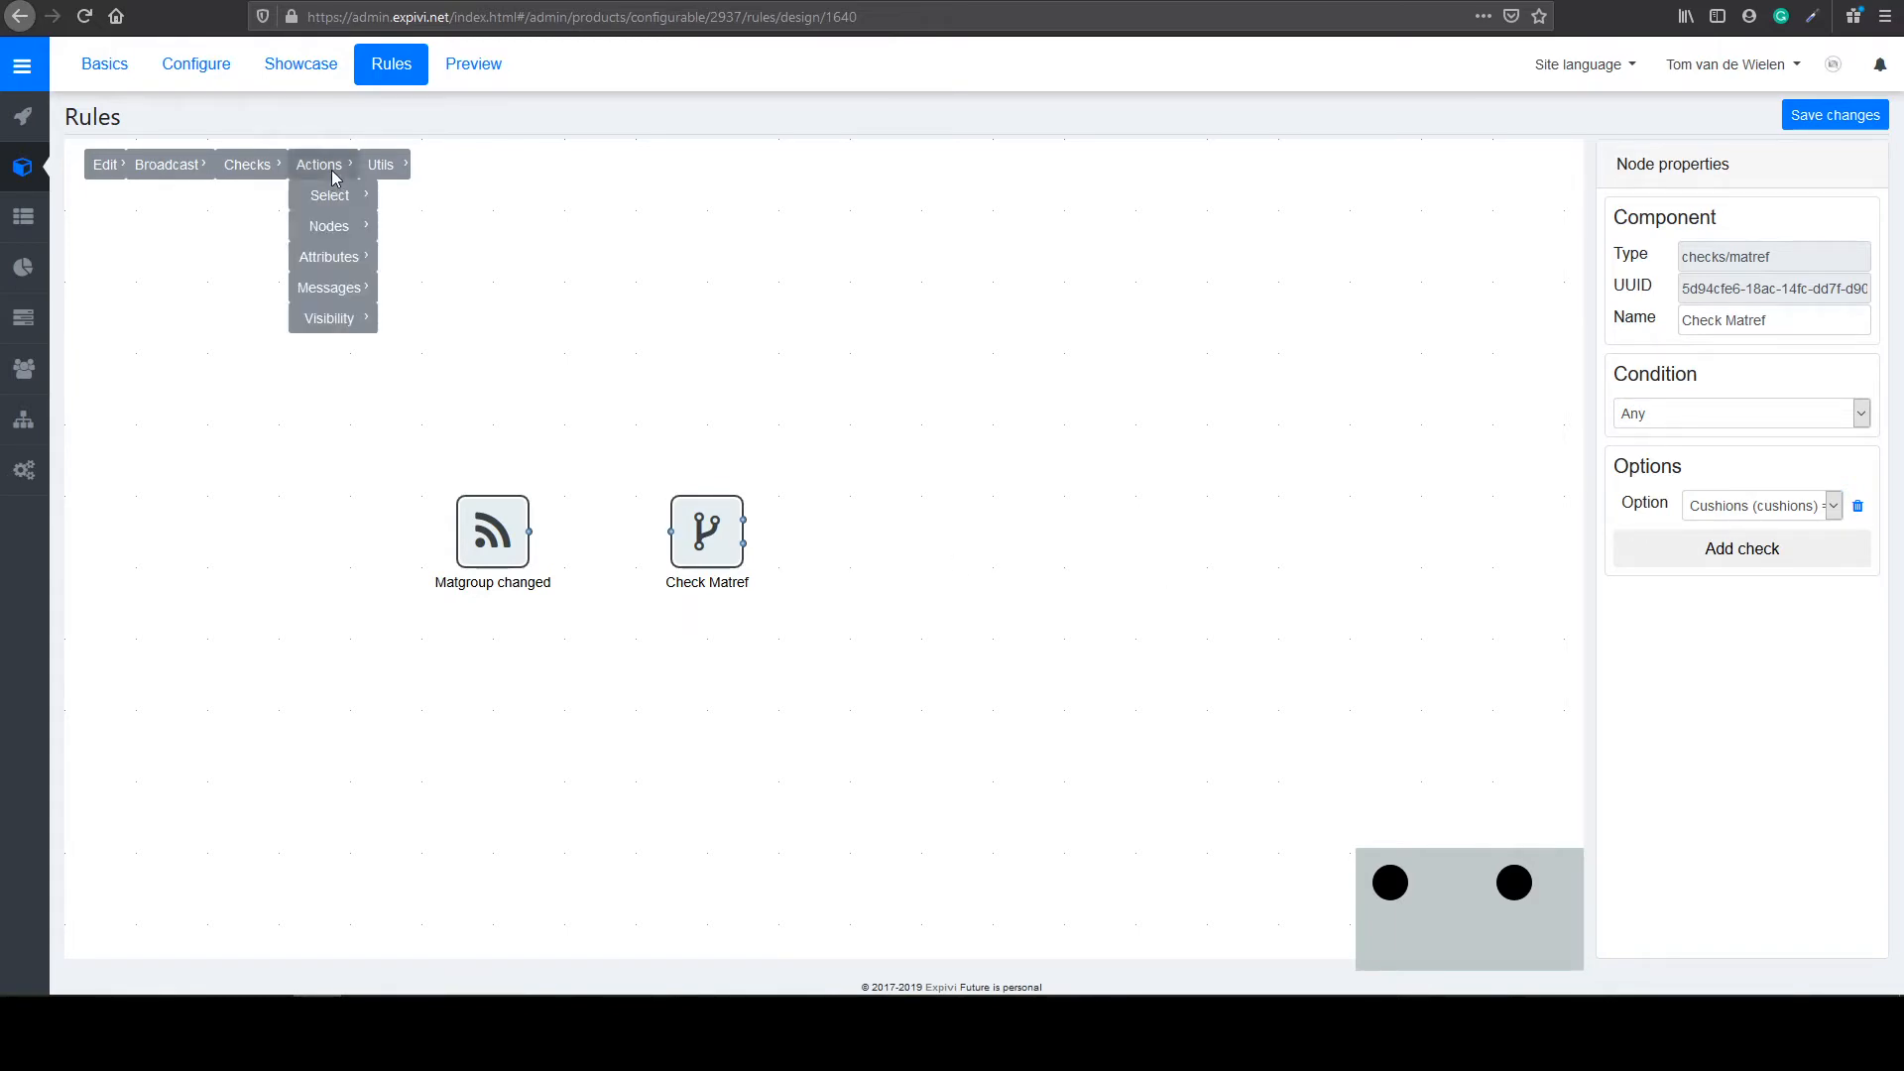
mouse_move(328, 317)
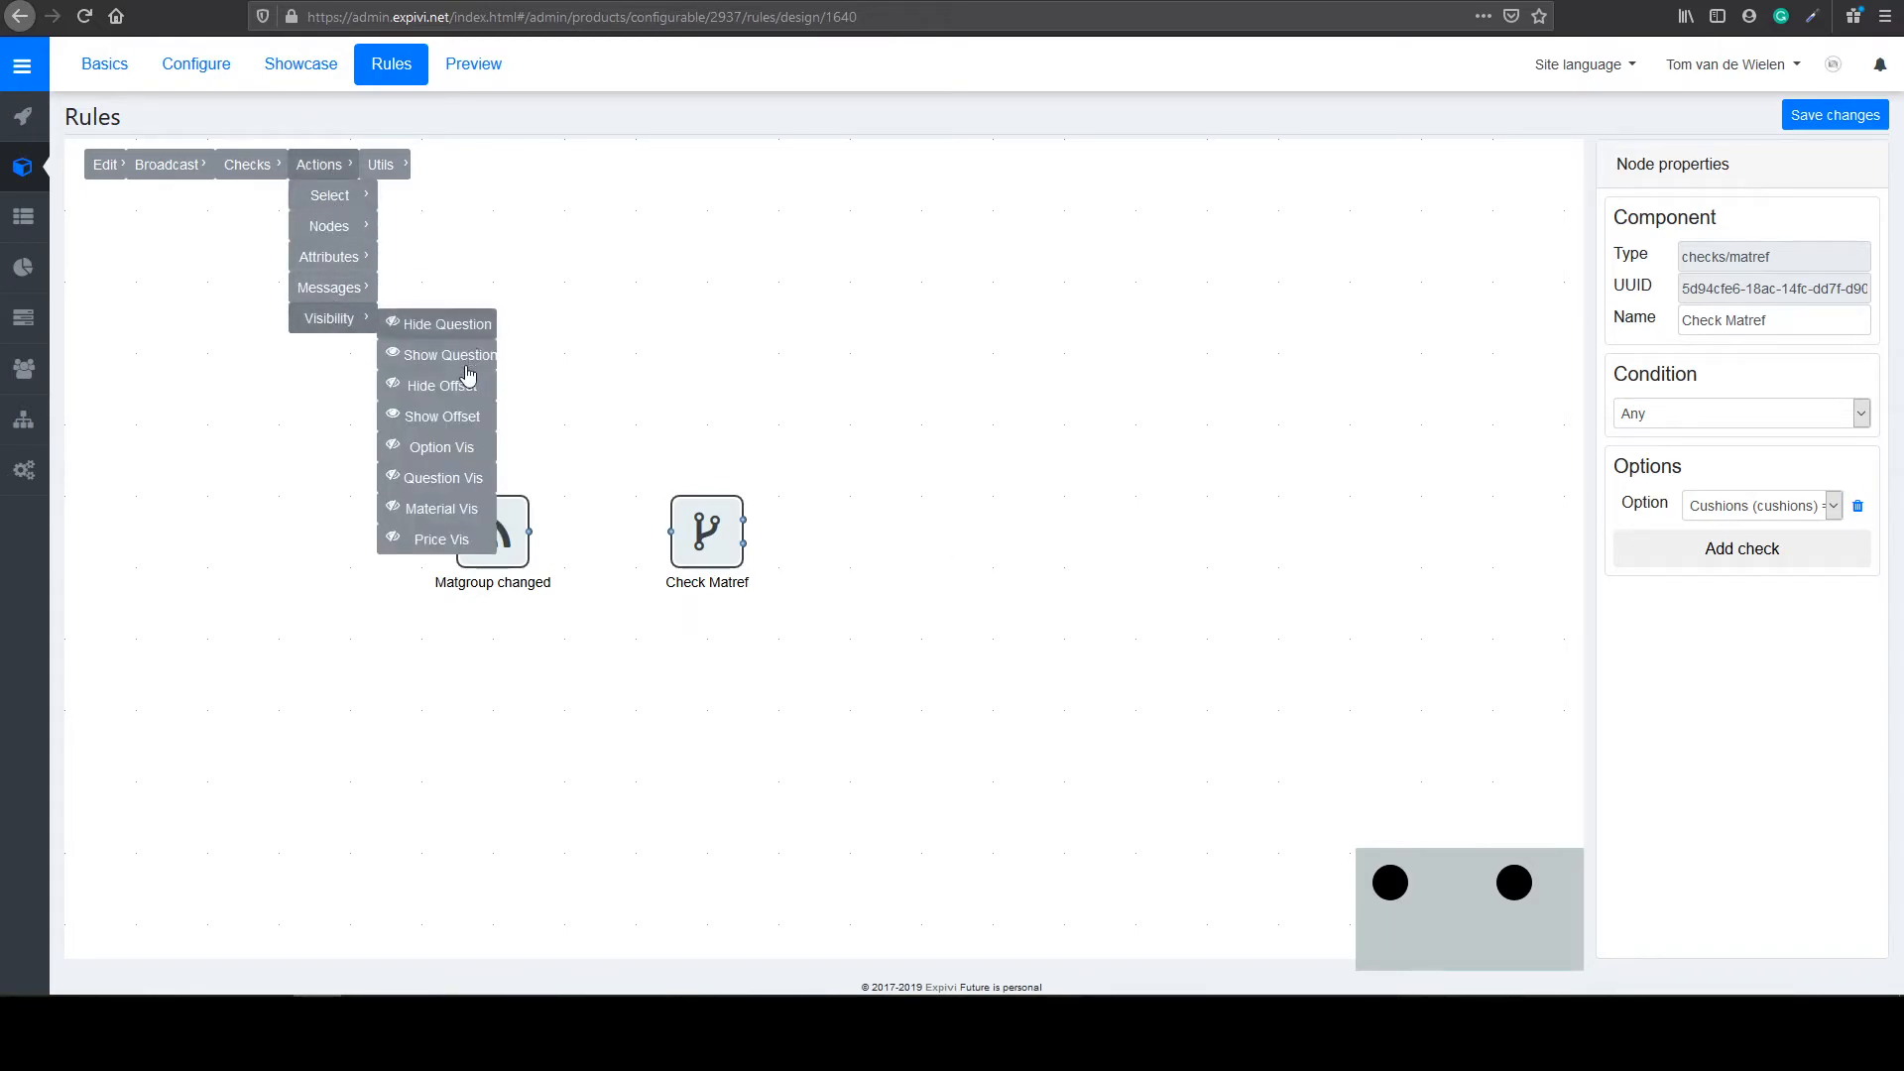
left_click(431, 513)
left_click_drag(140, 329, 992, 556)
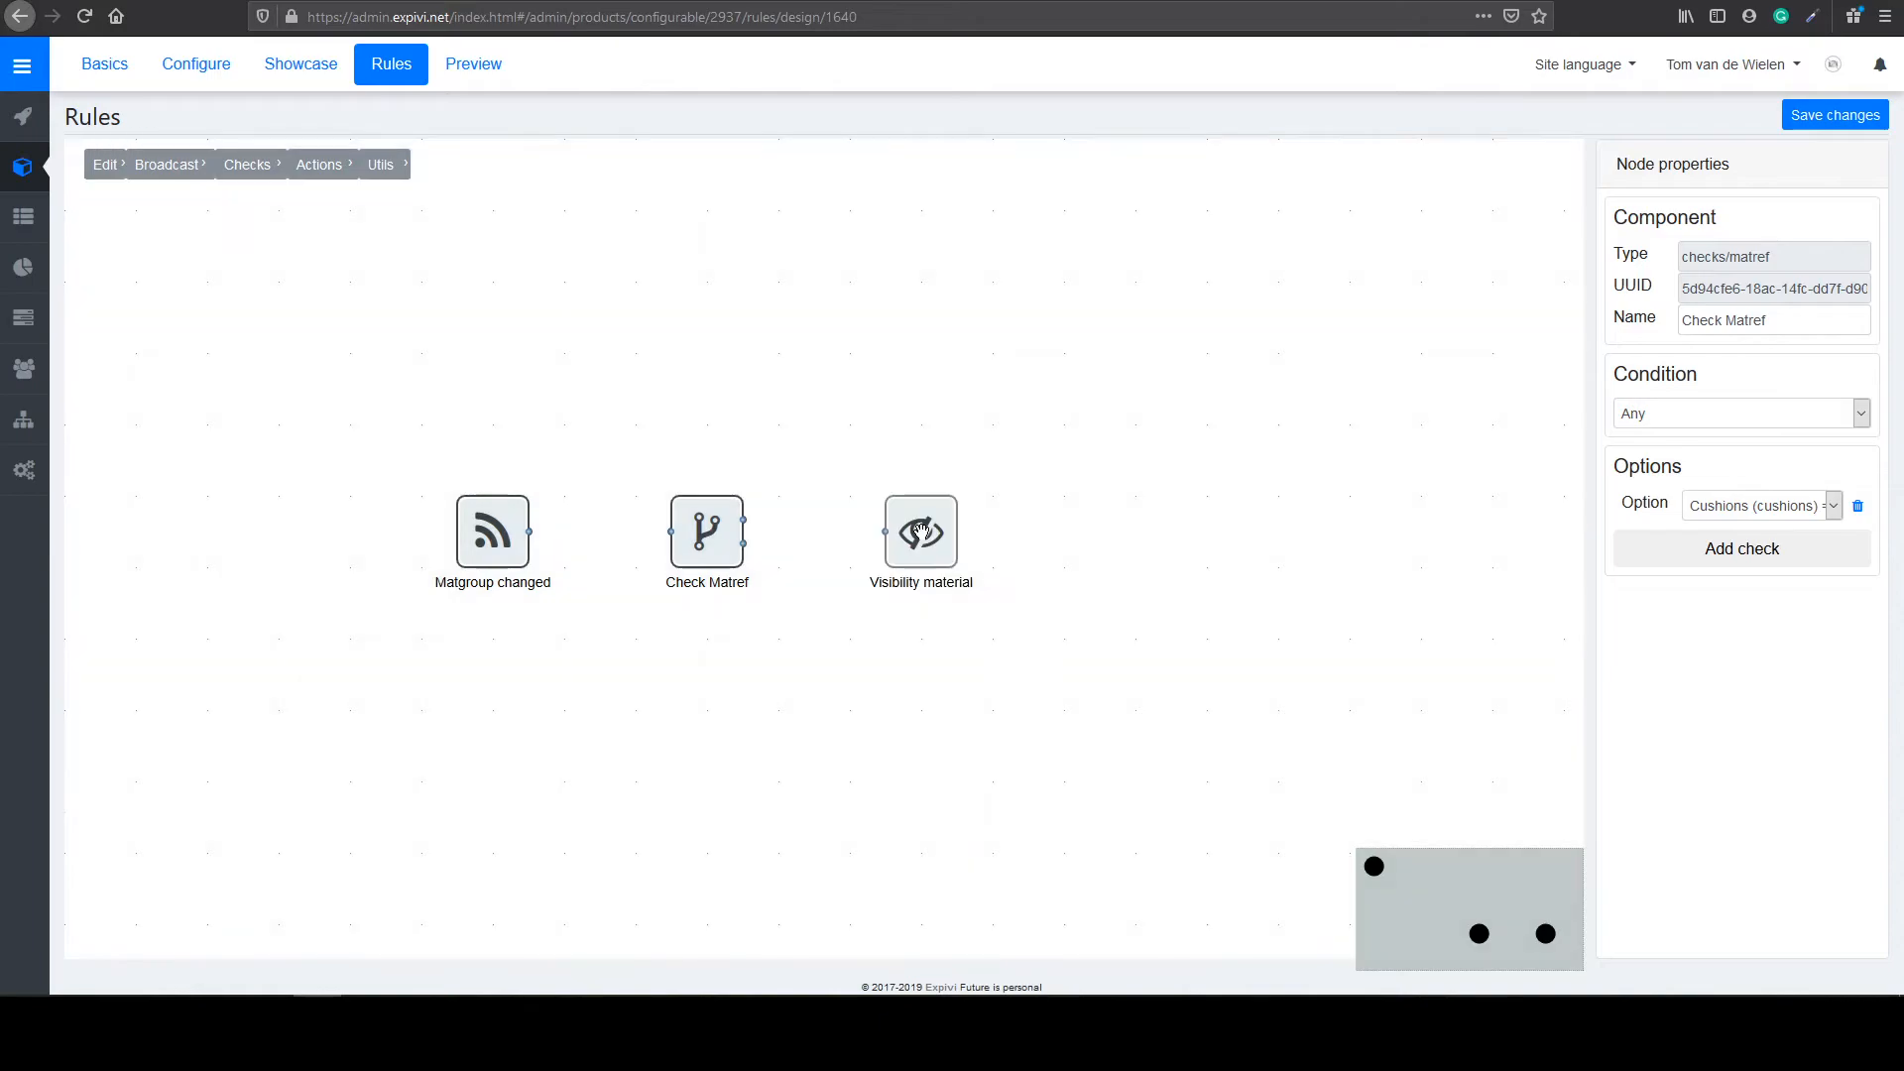
left_click(1742, 505)
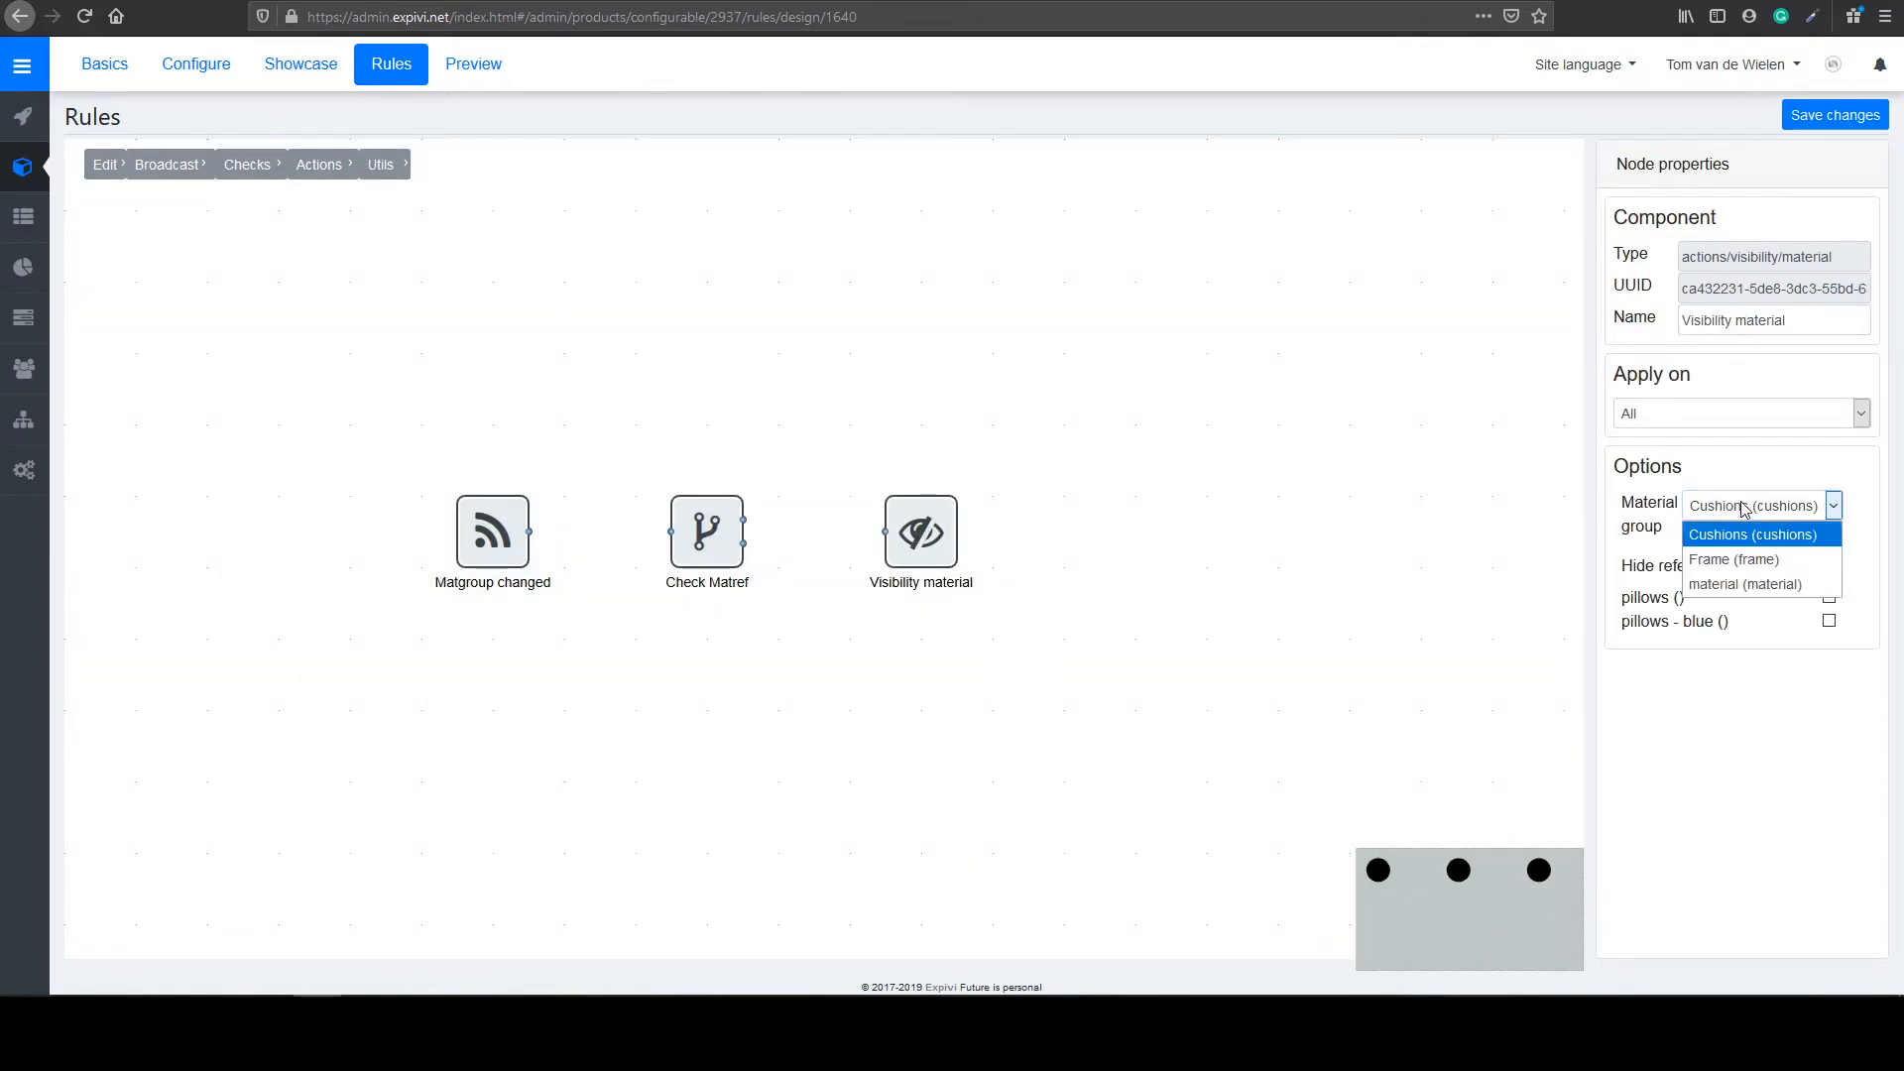
left_click(1736, 585)
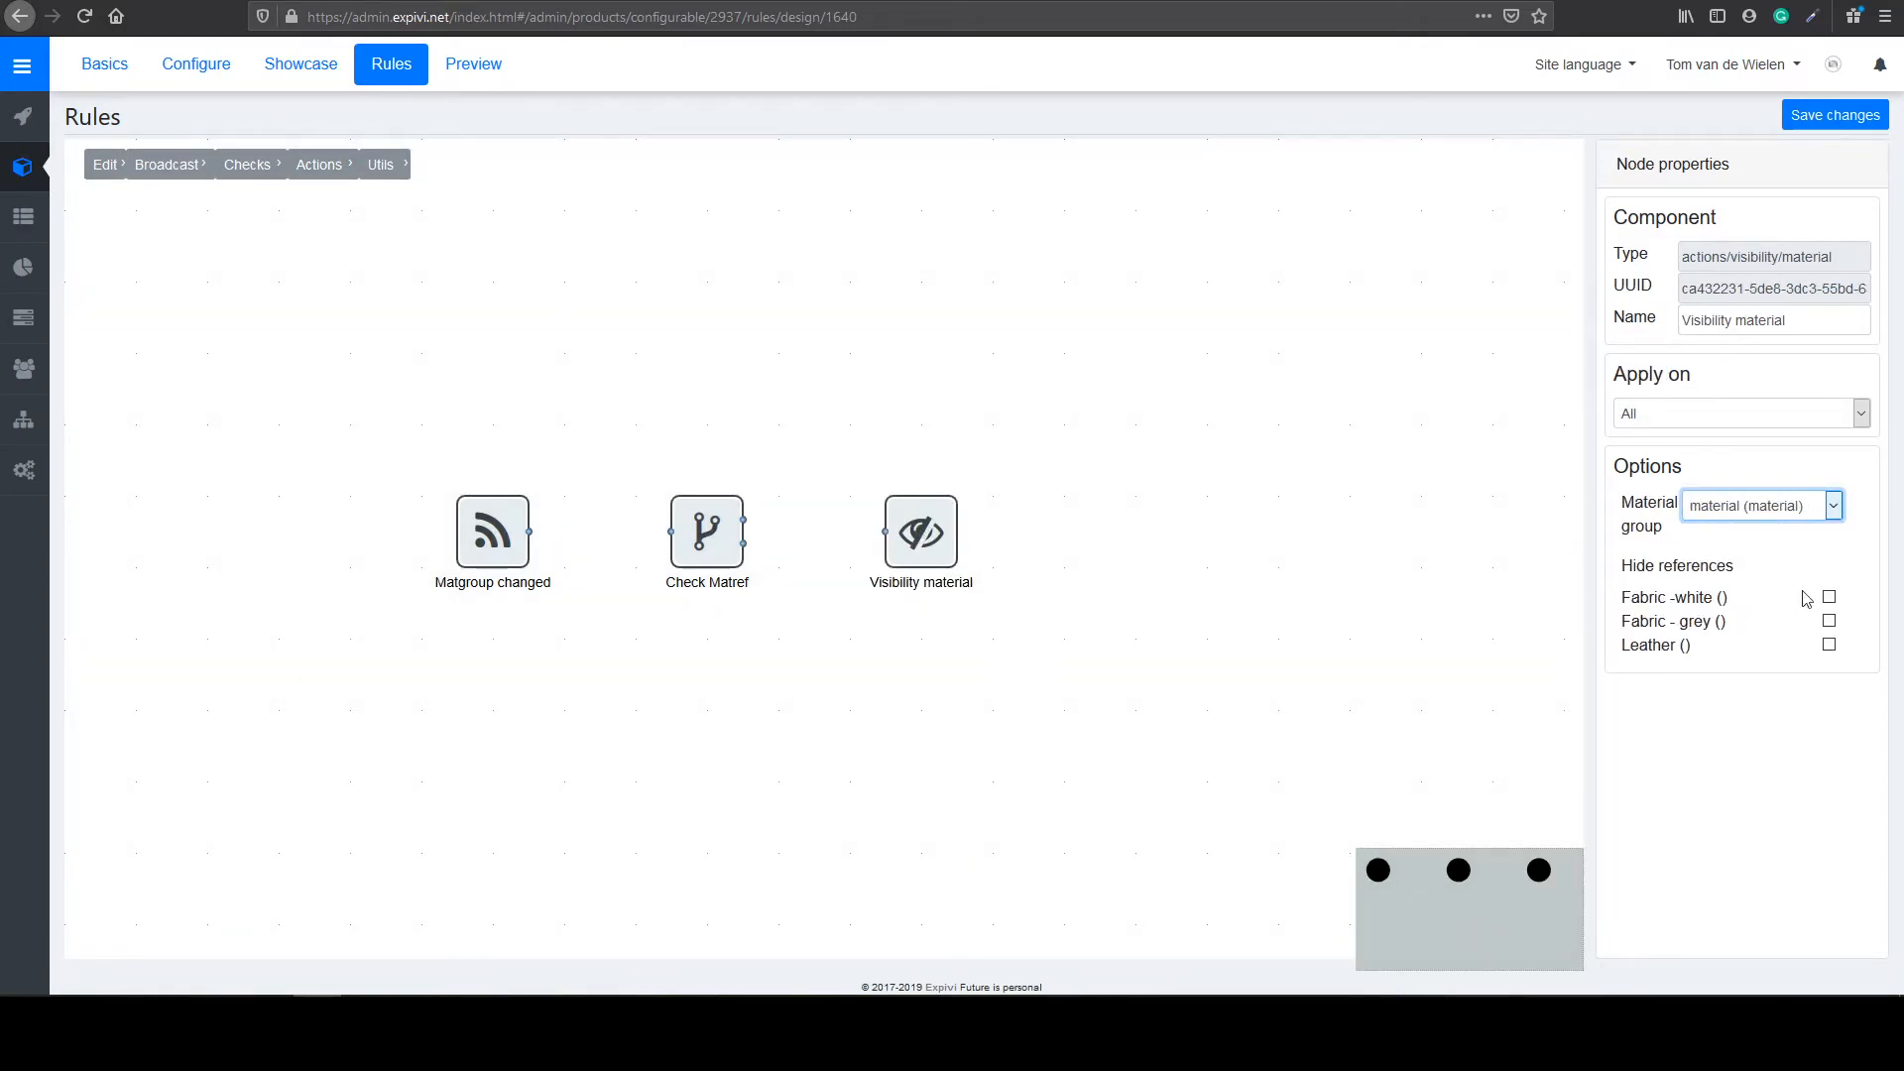
left_click(1829, 645)
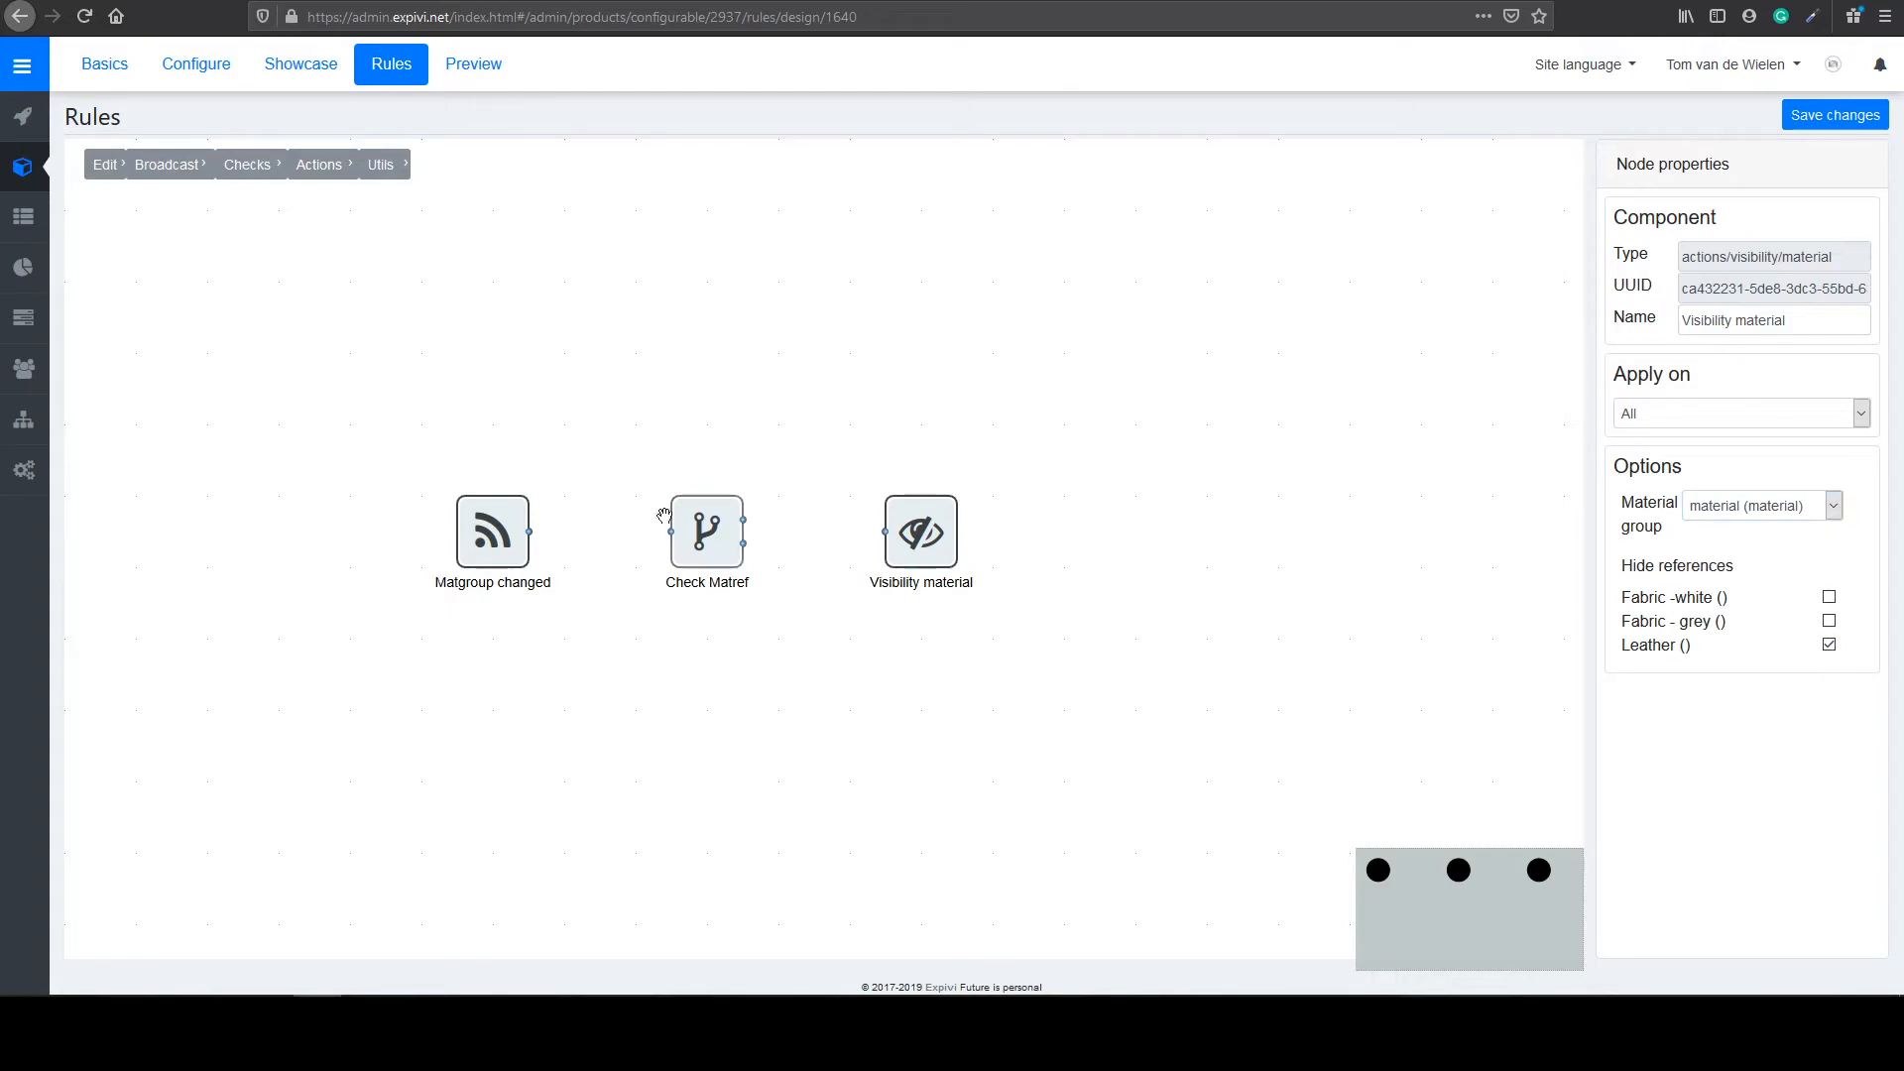
Step: Link Matgroup changed to Check Matref and its upper output to Visibility material, and save the rule
left_click_drag(528, 532, 884, 532)
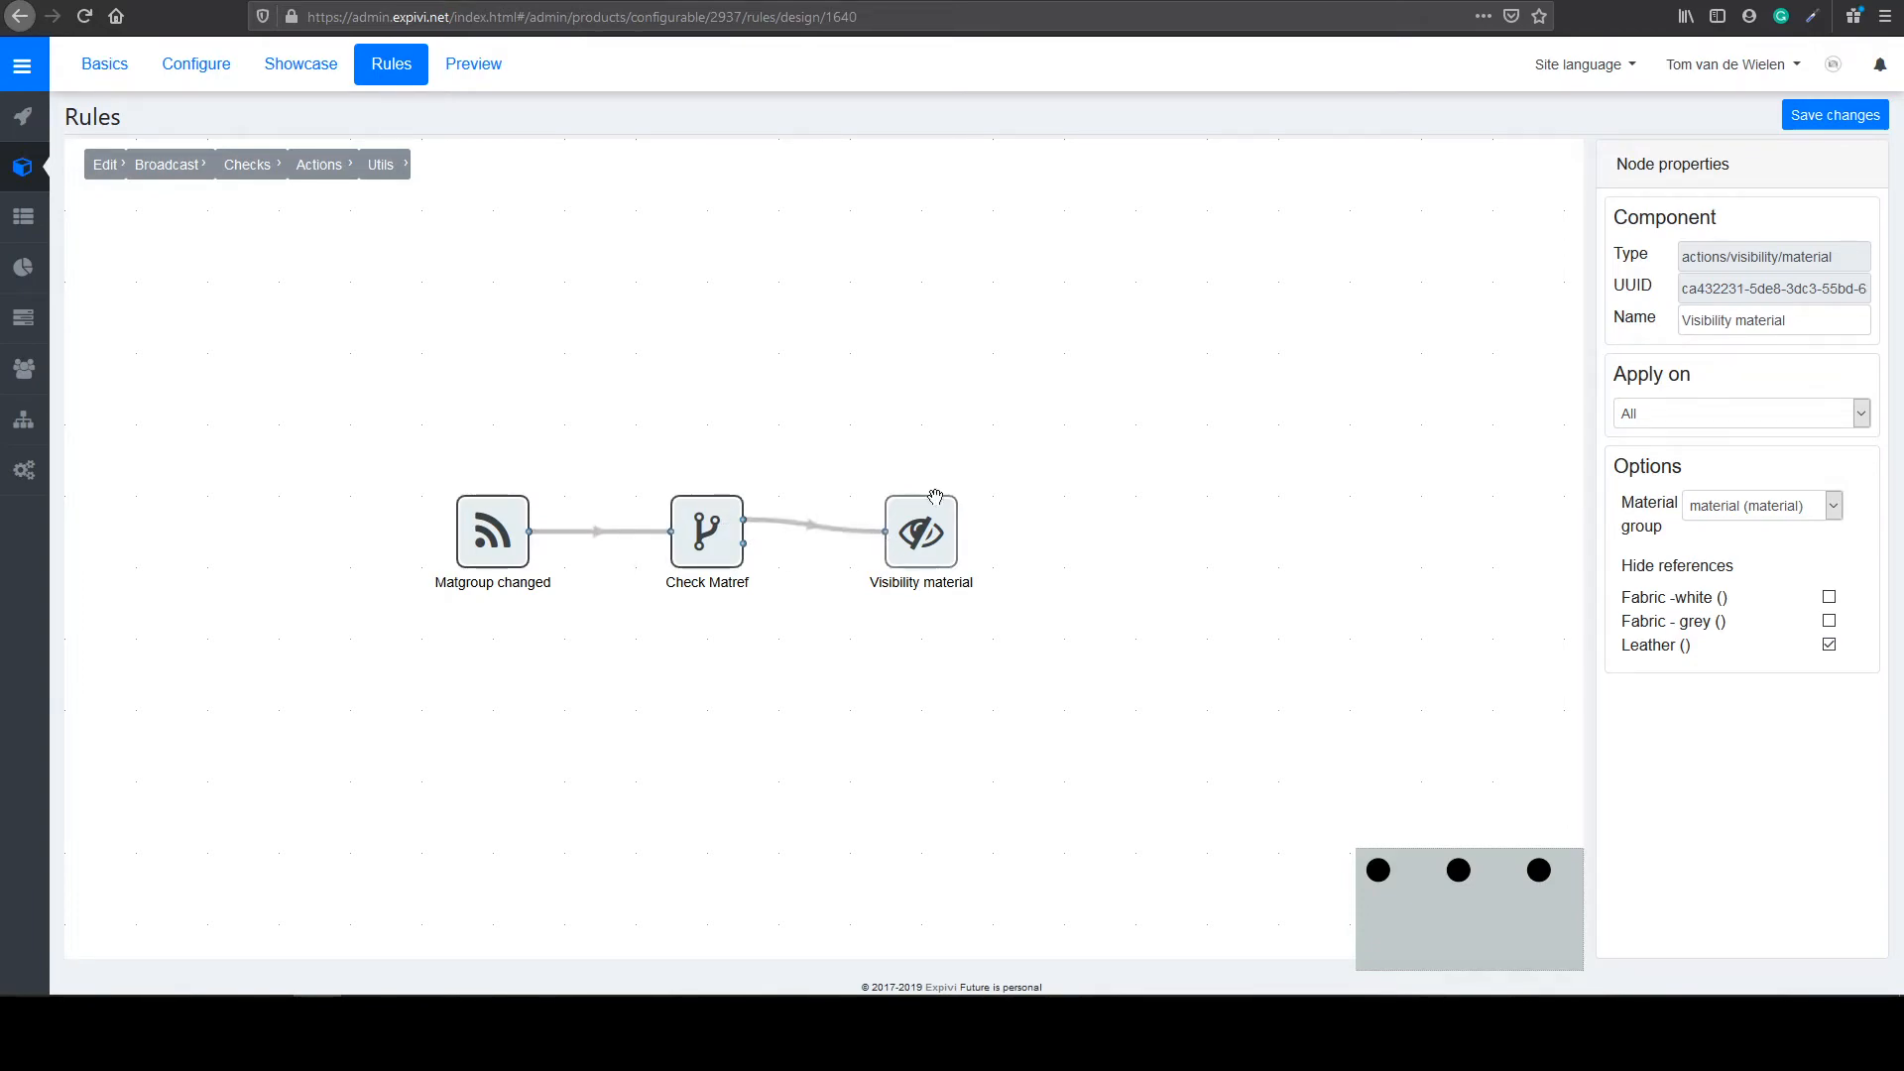
left_click(1799, 115)
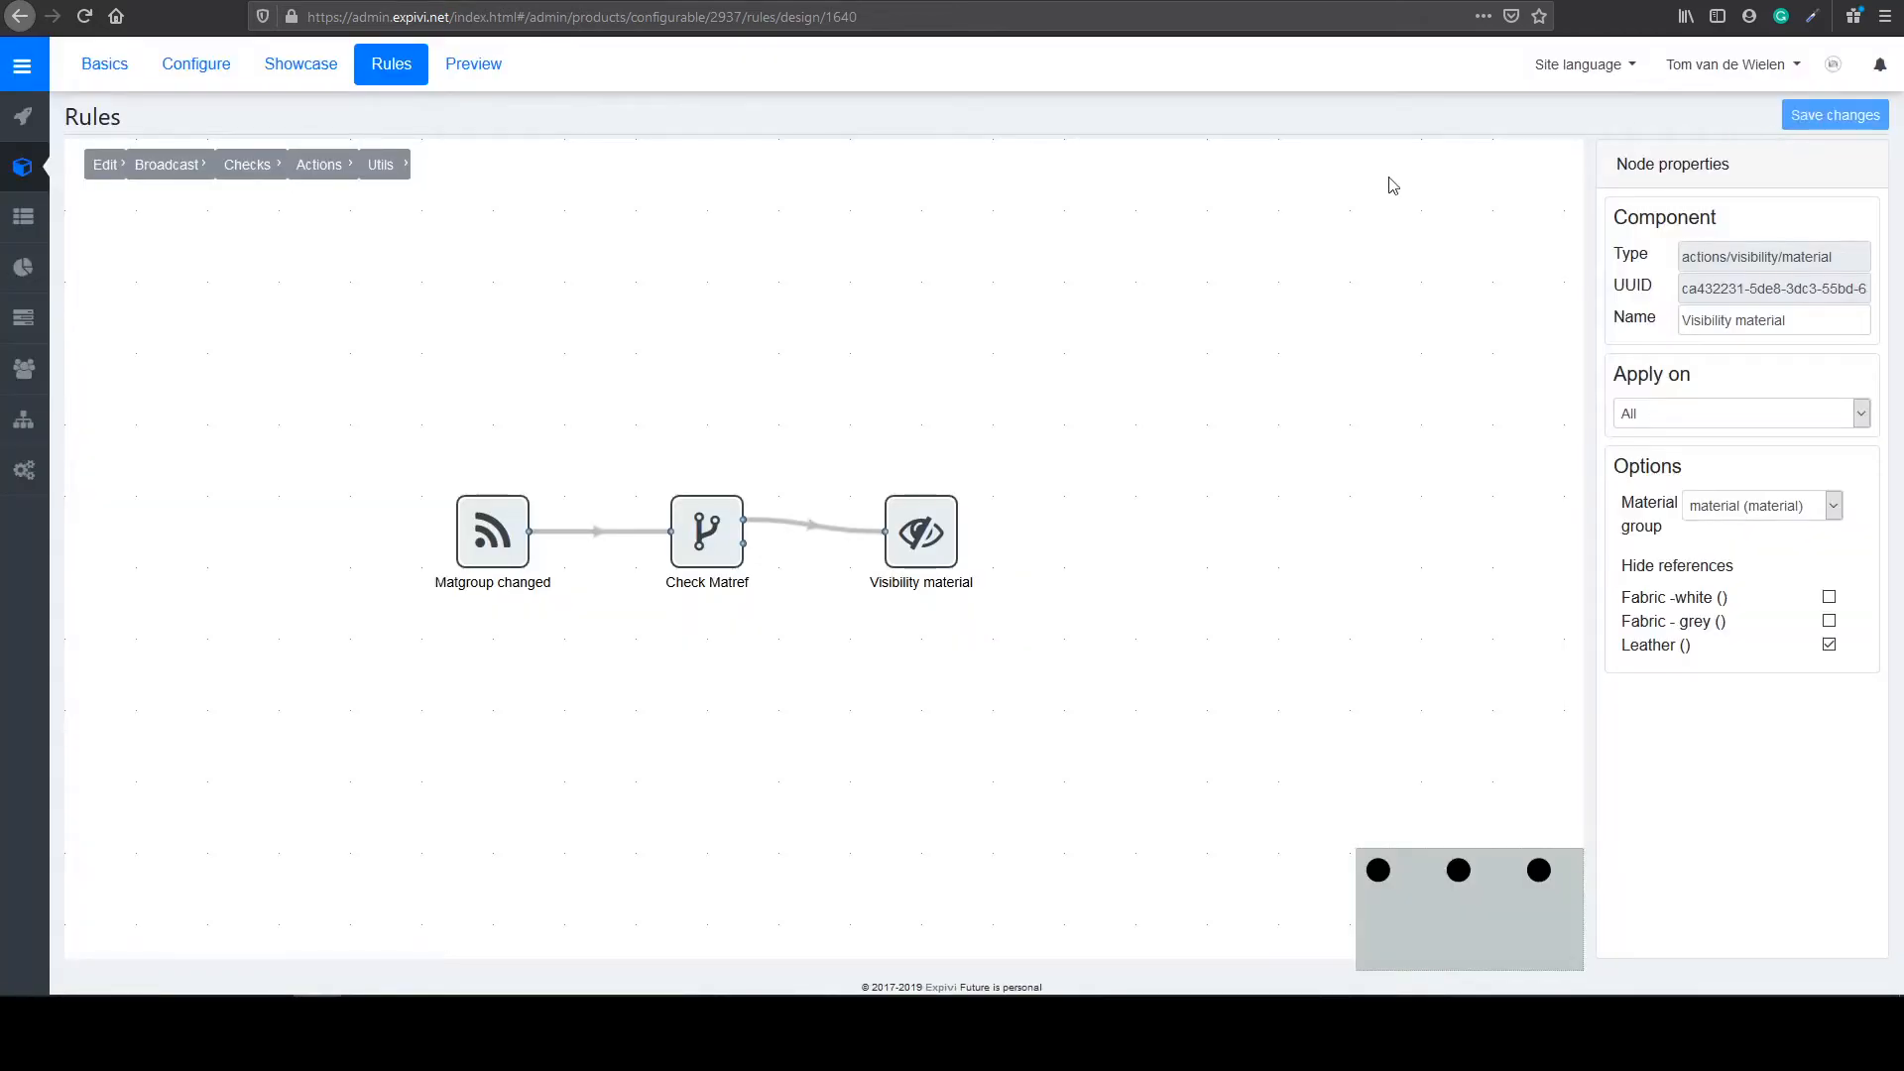
Step: Test the rule in the product preview by switching between blue and standard pillows, before and after choosing the Leather fabric
left_click(466, 69)
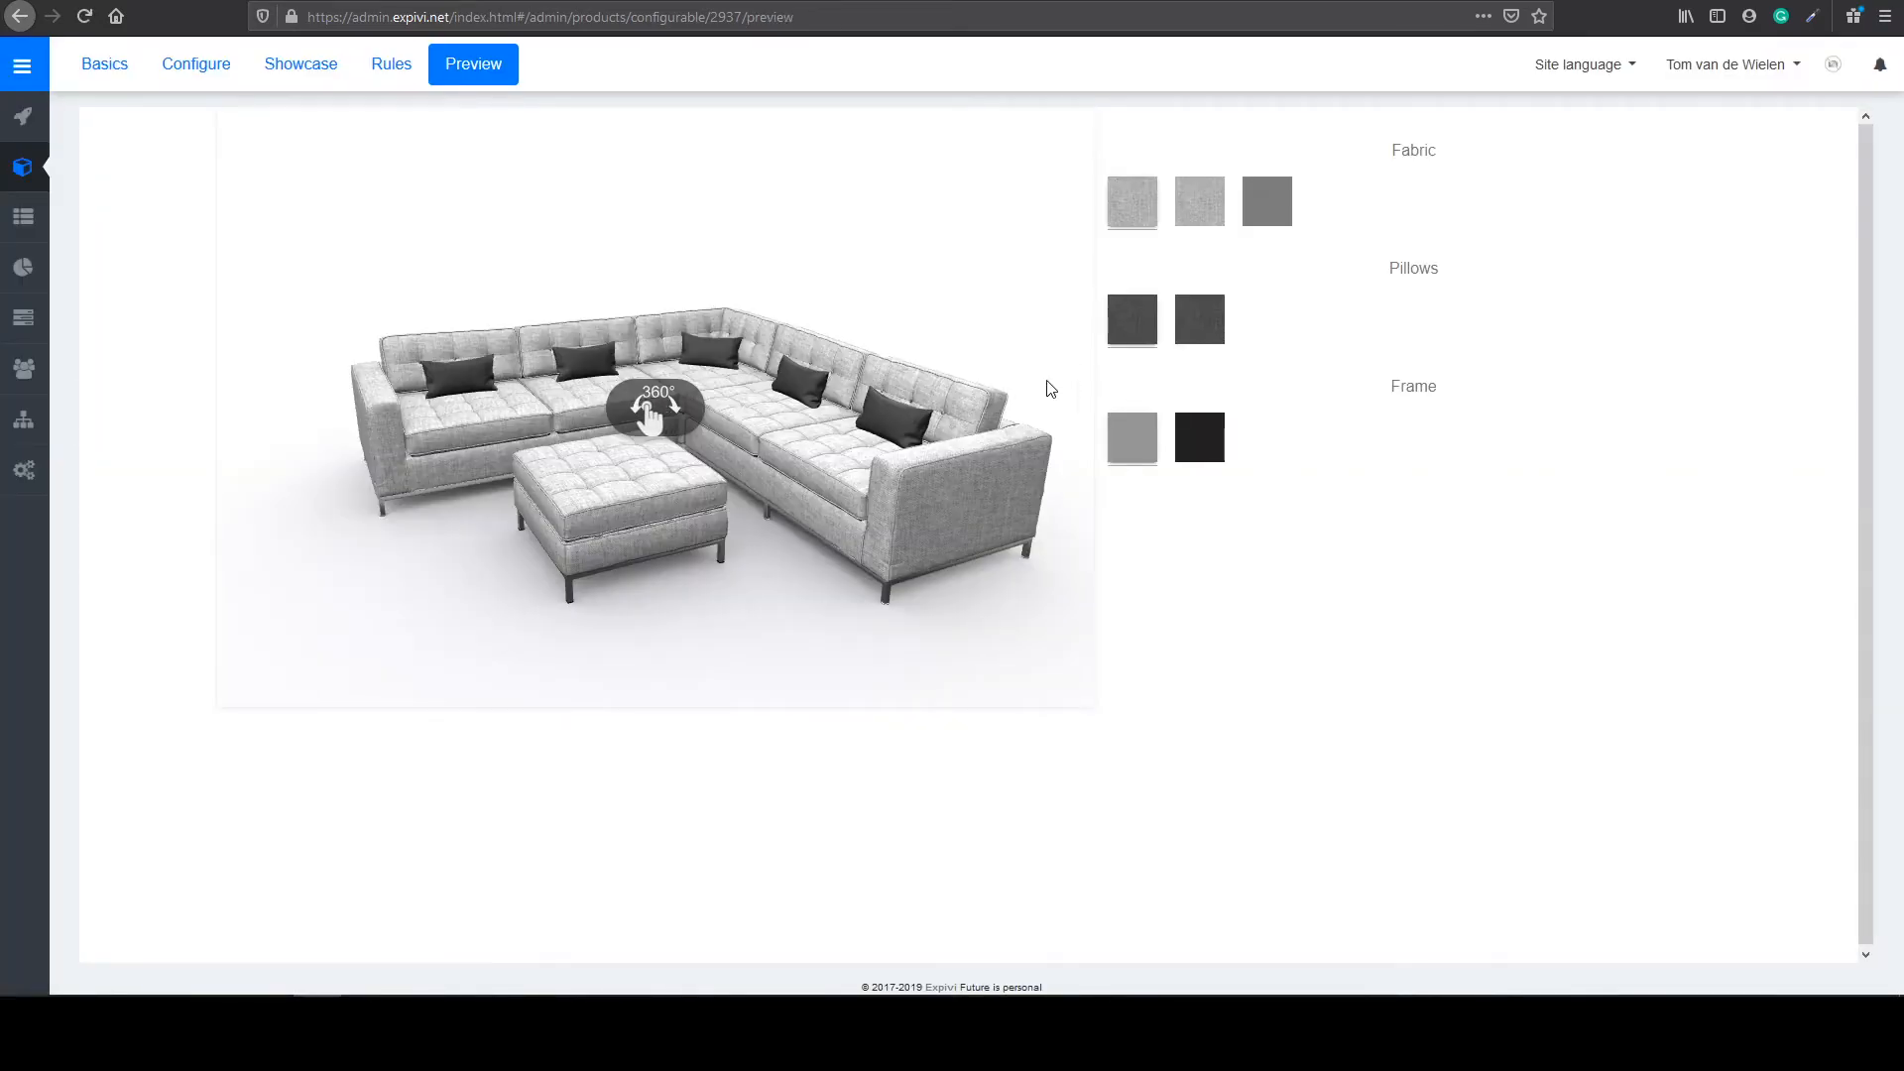
left_click(1201, 326)
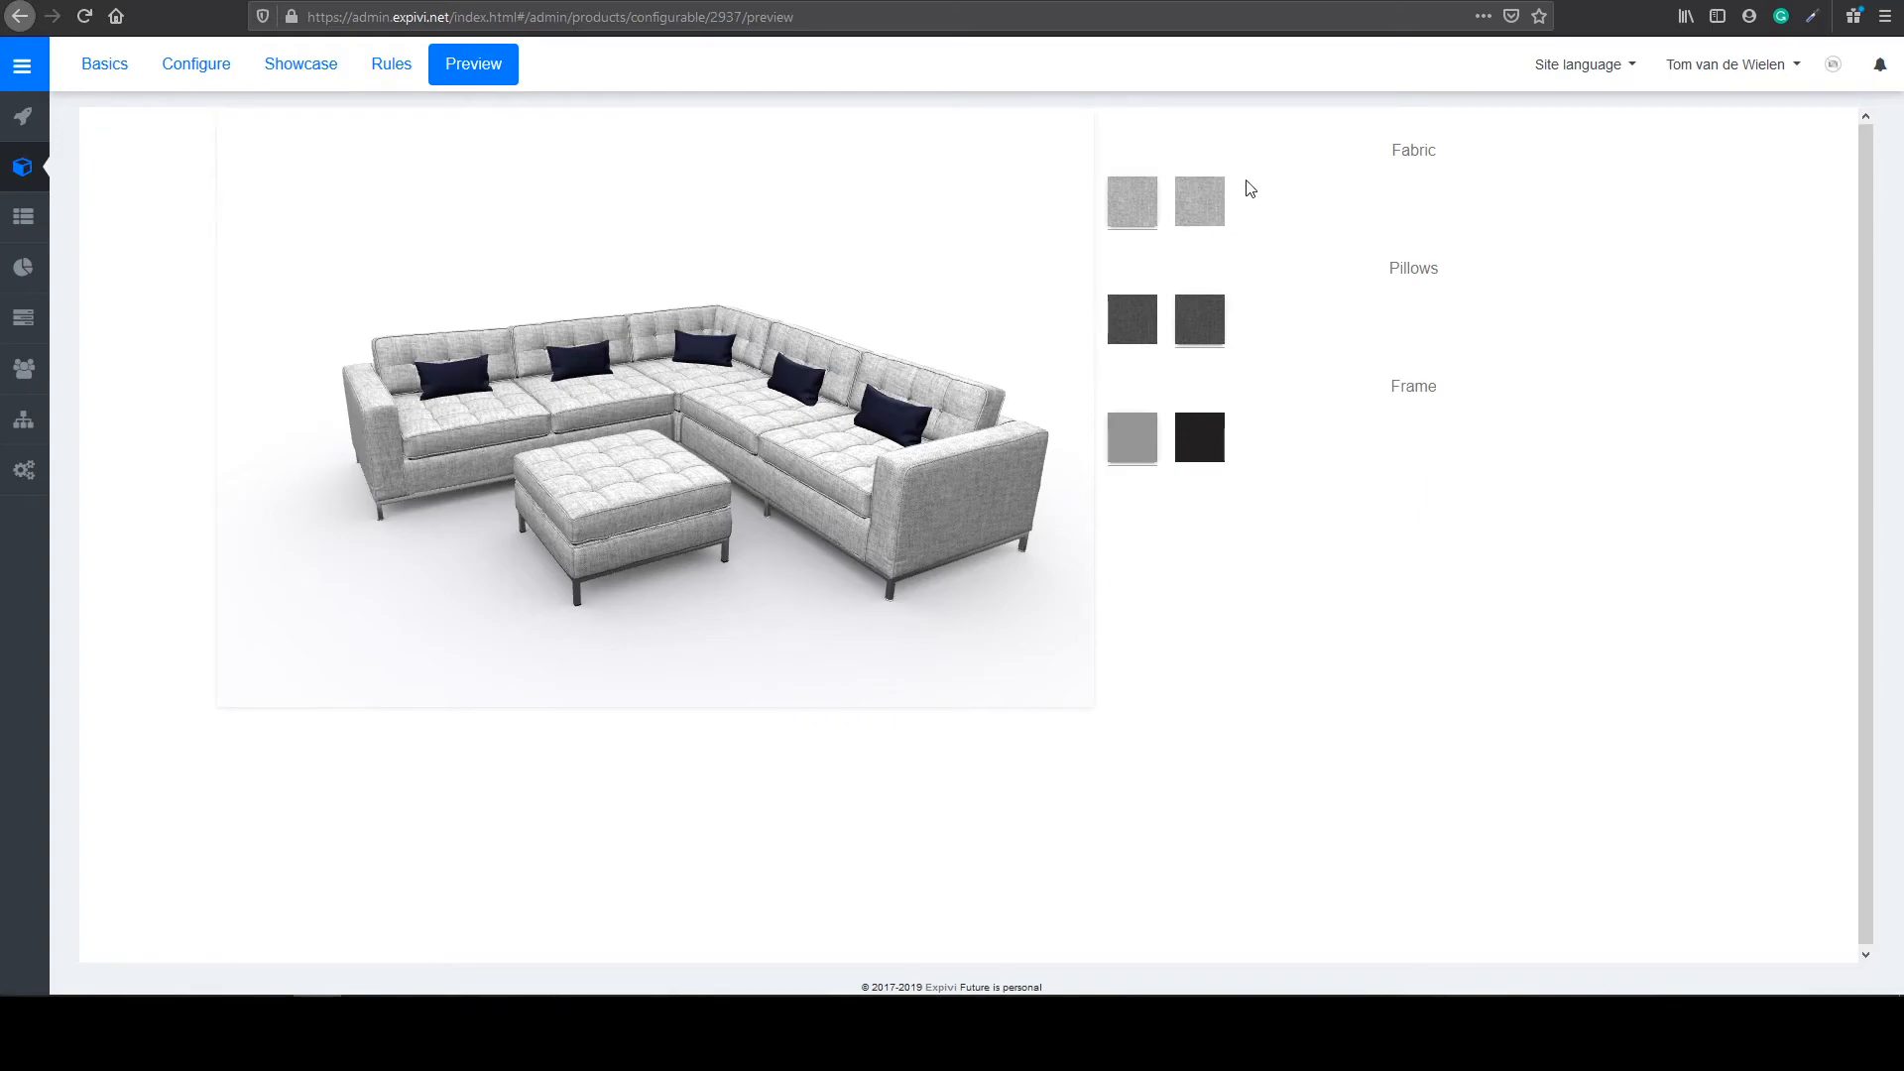
left_click(83, 17)
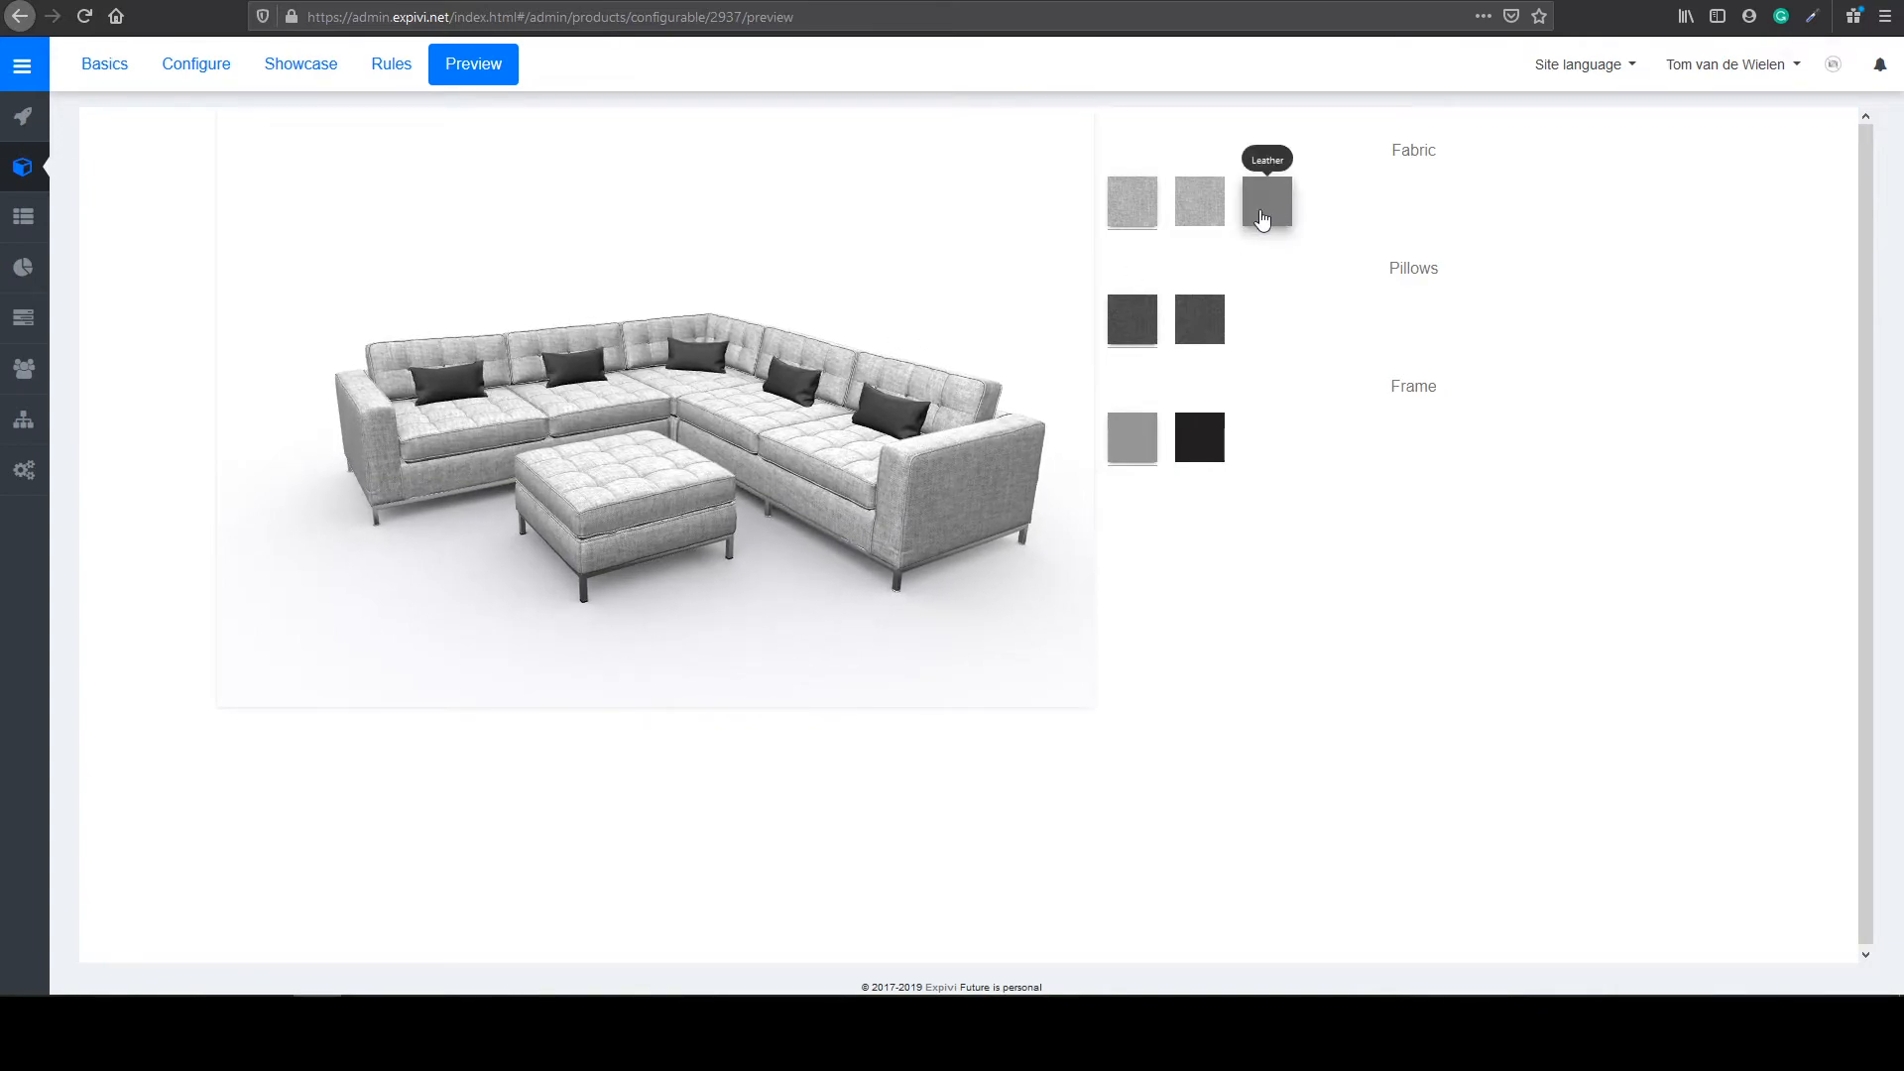
left_click(1262, 218)
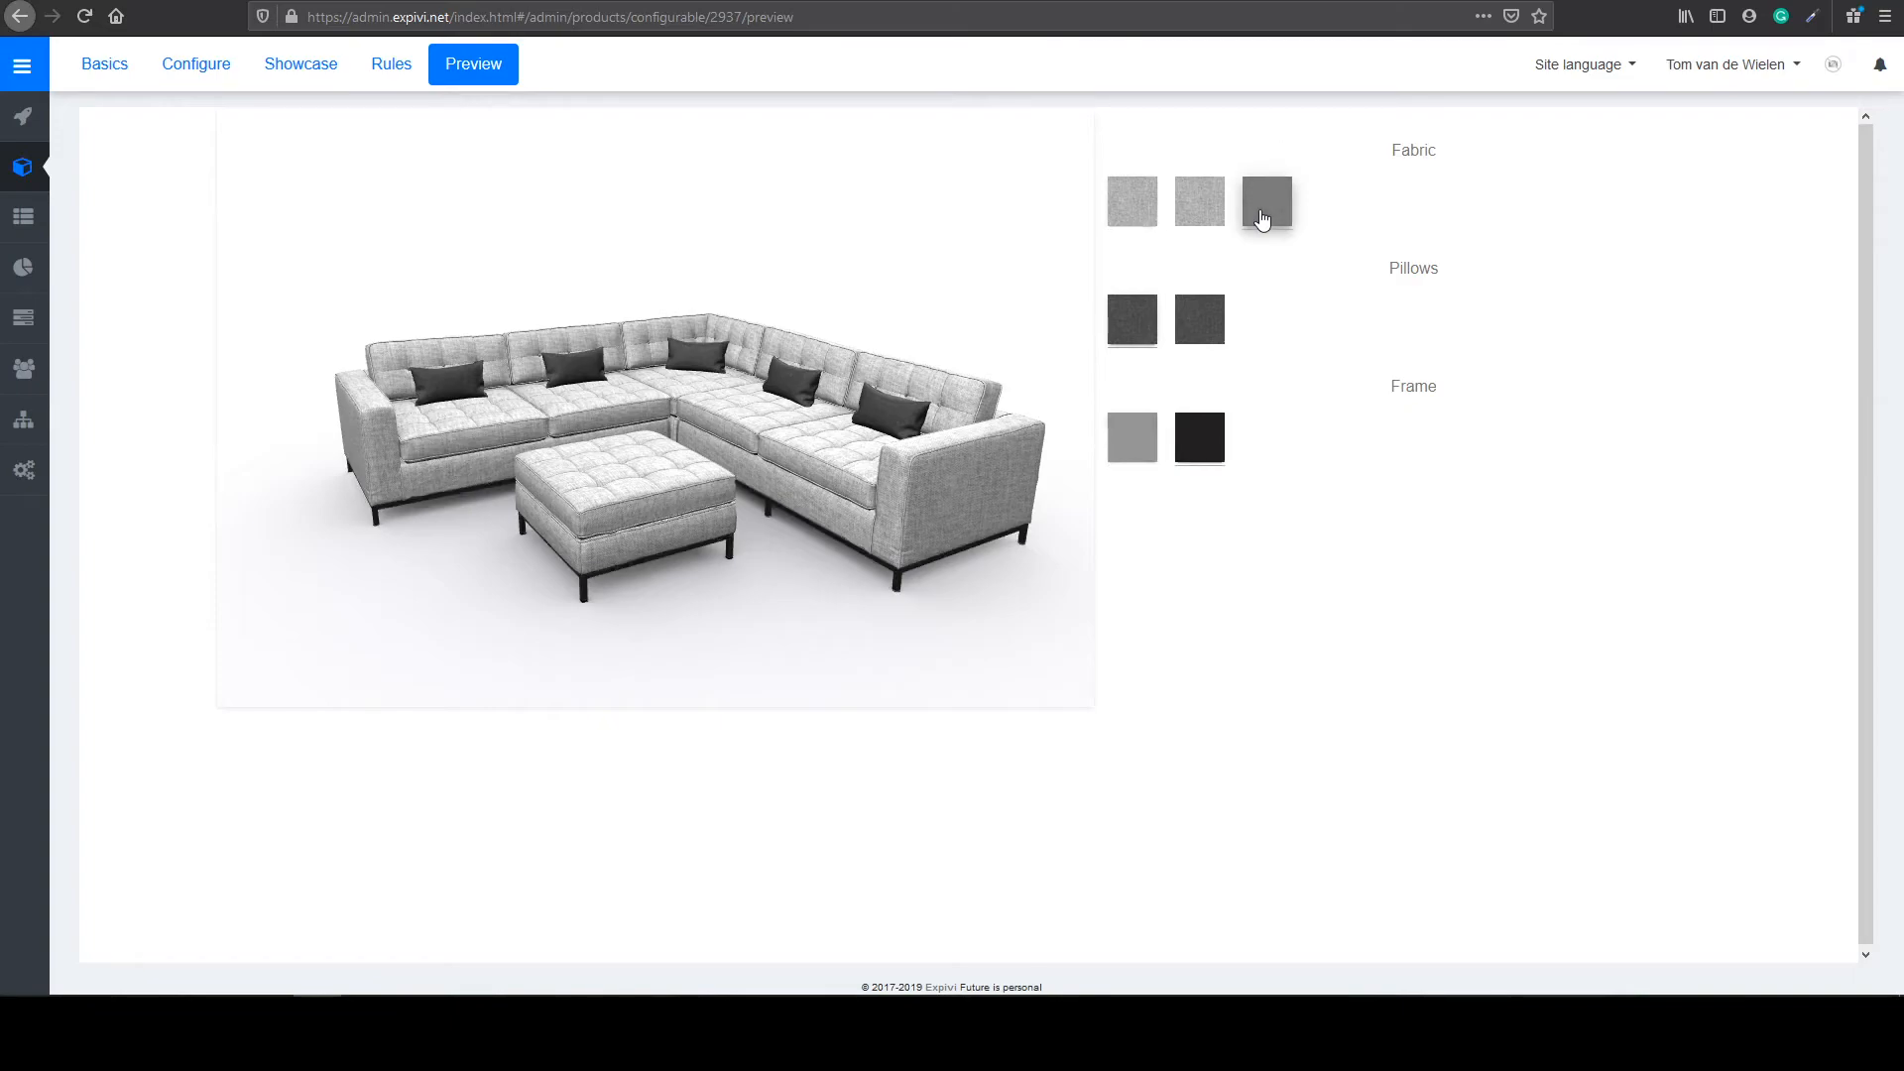
left_click(1199, 340)
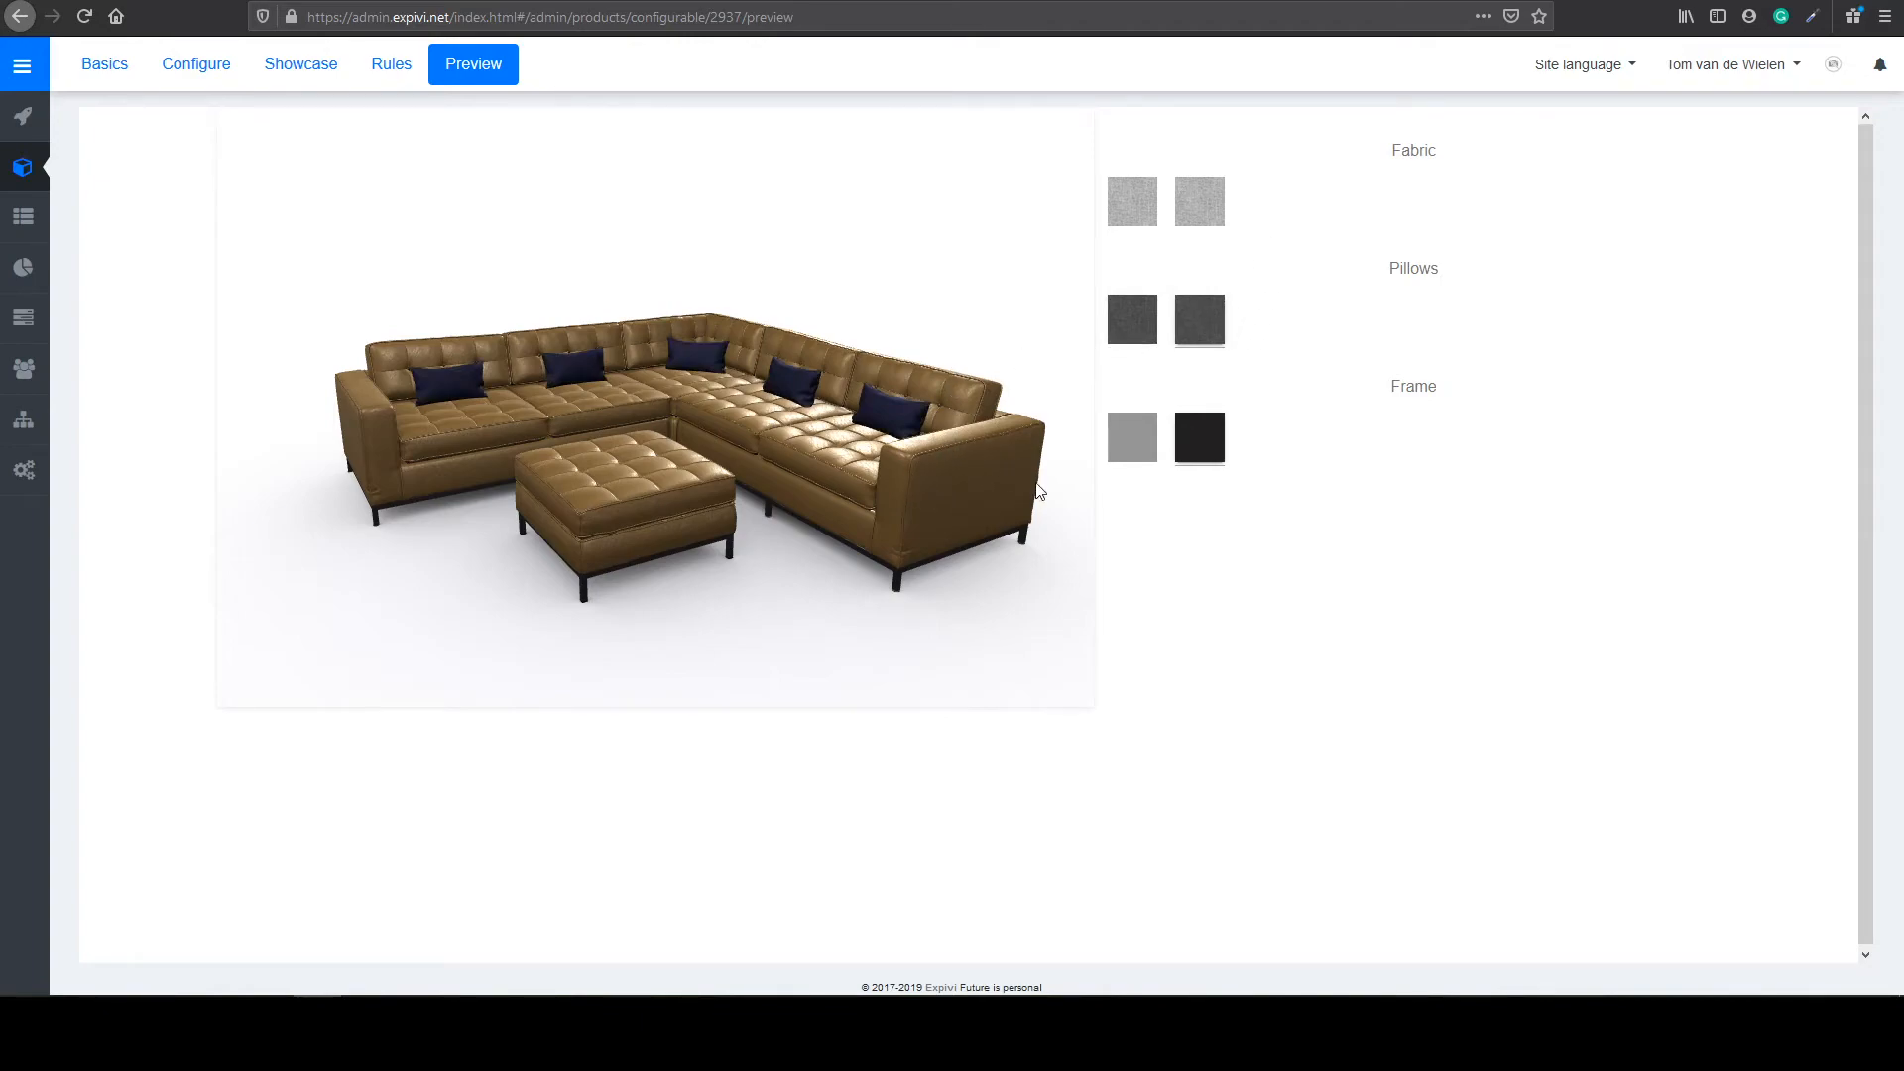
left_click(1145, 327)
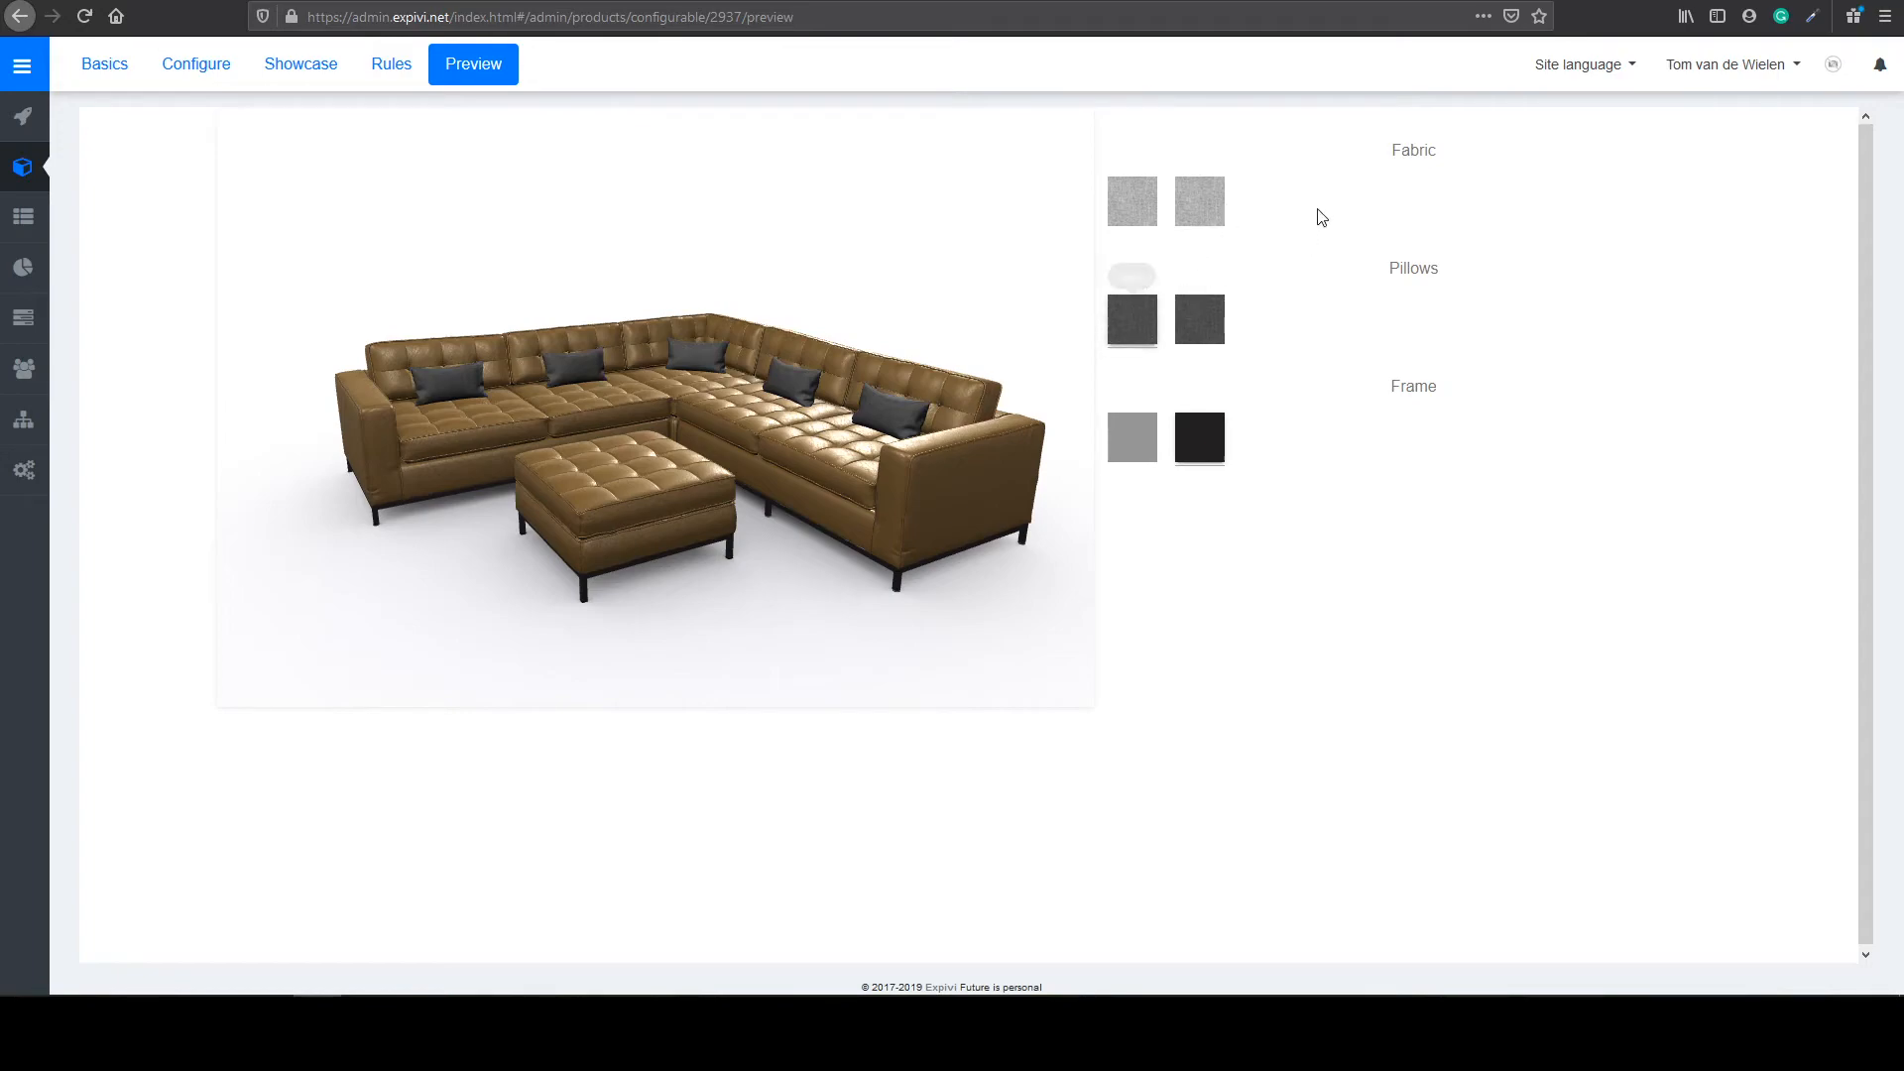
Step: Reopen the "exclude material" rule for editing and move the Visibility material node above the row of other nodes
left_click(401, 72)
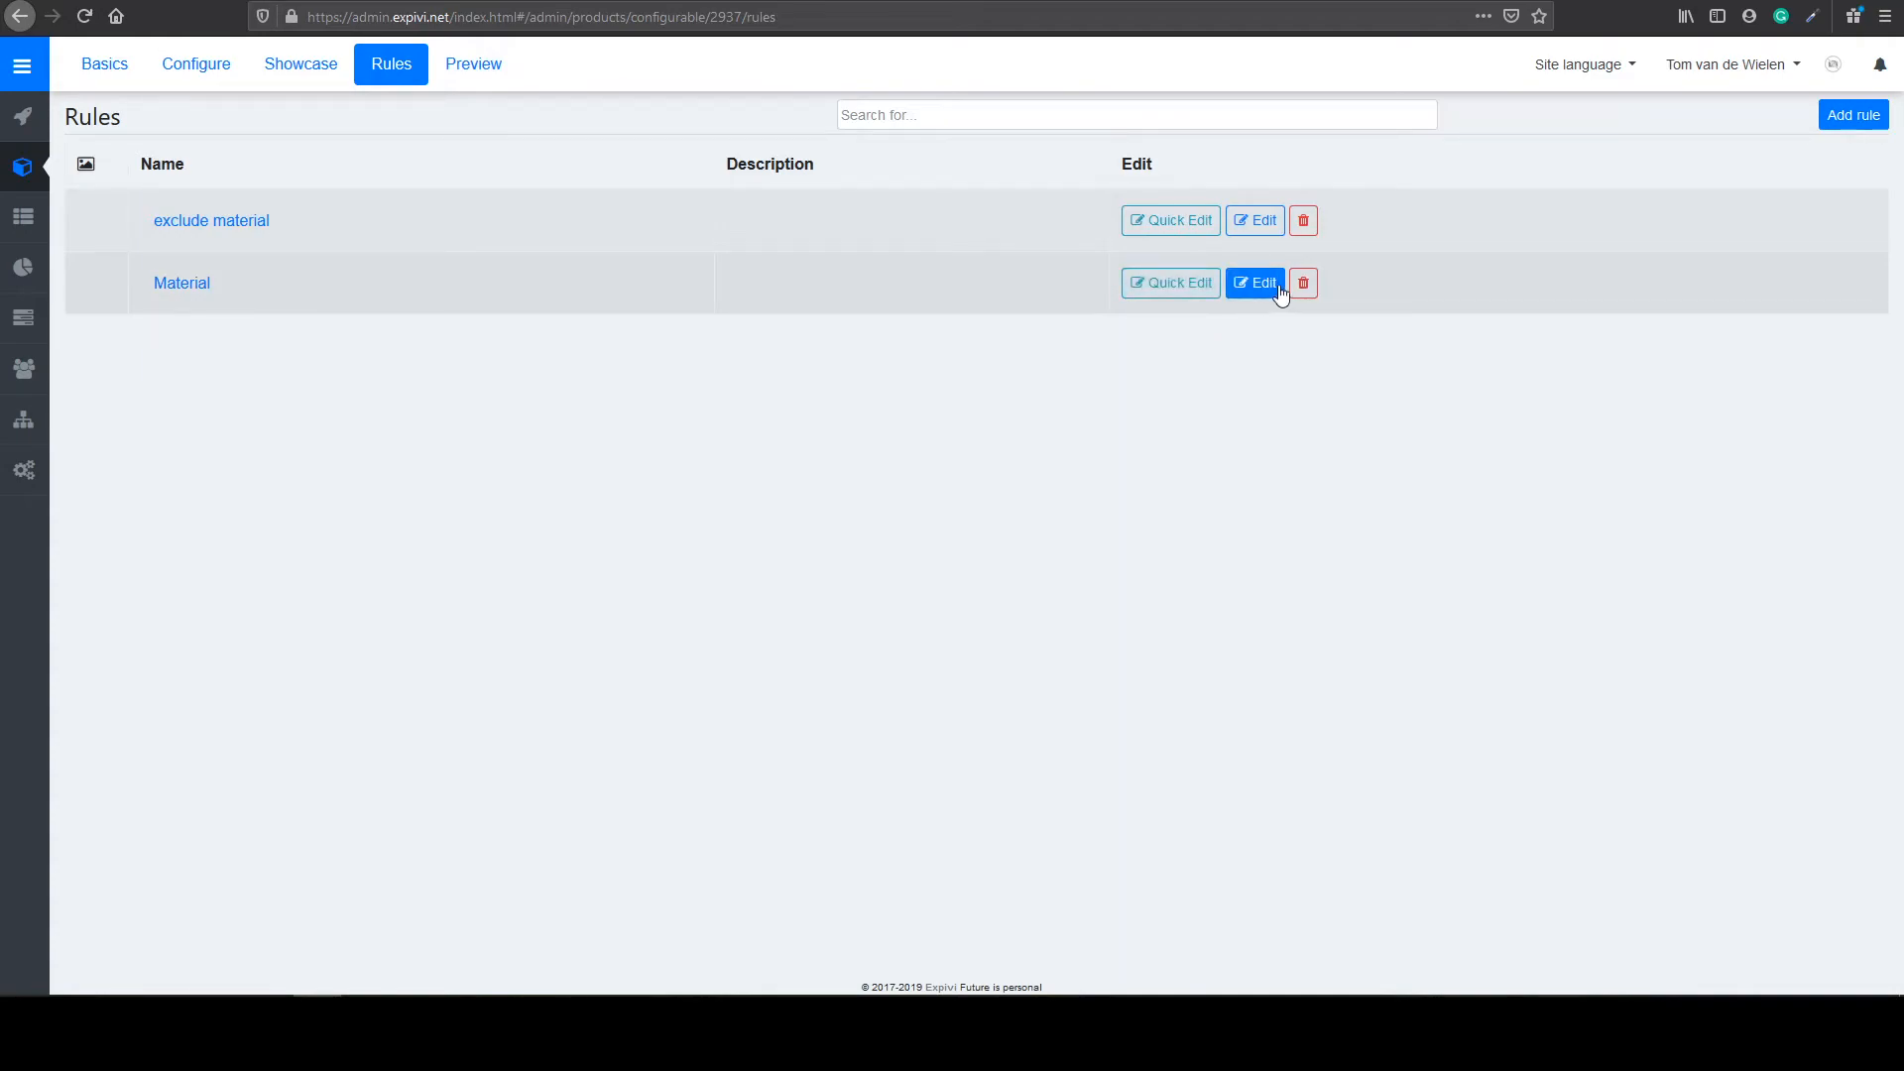
left_click(1250, 224)
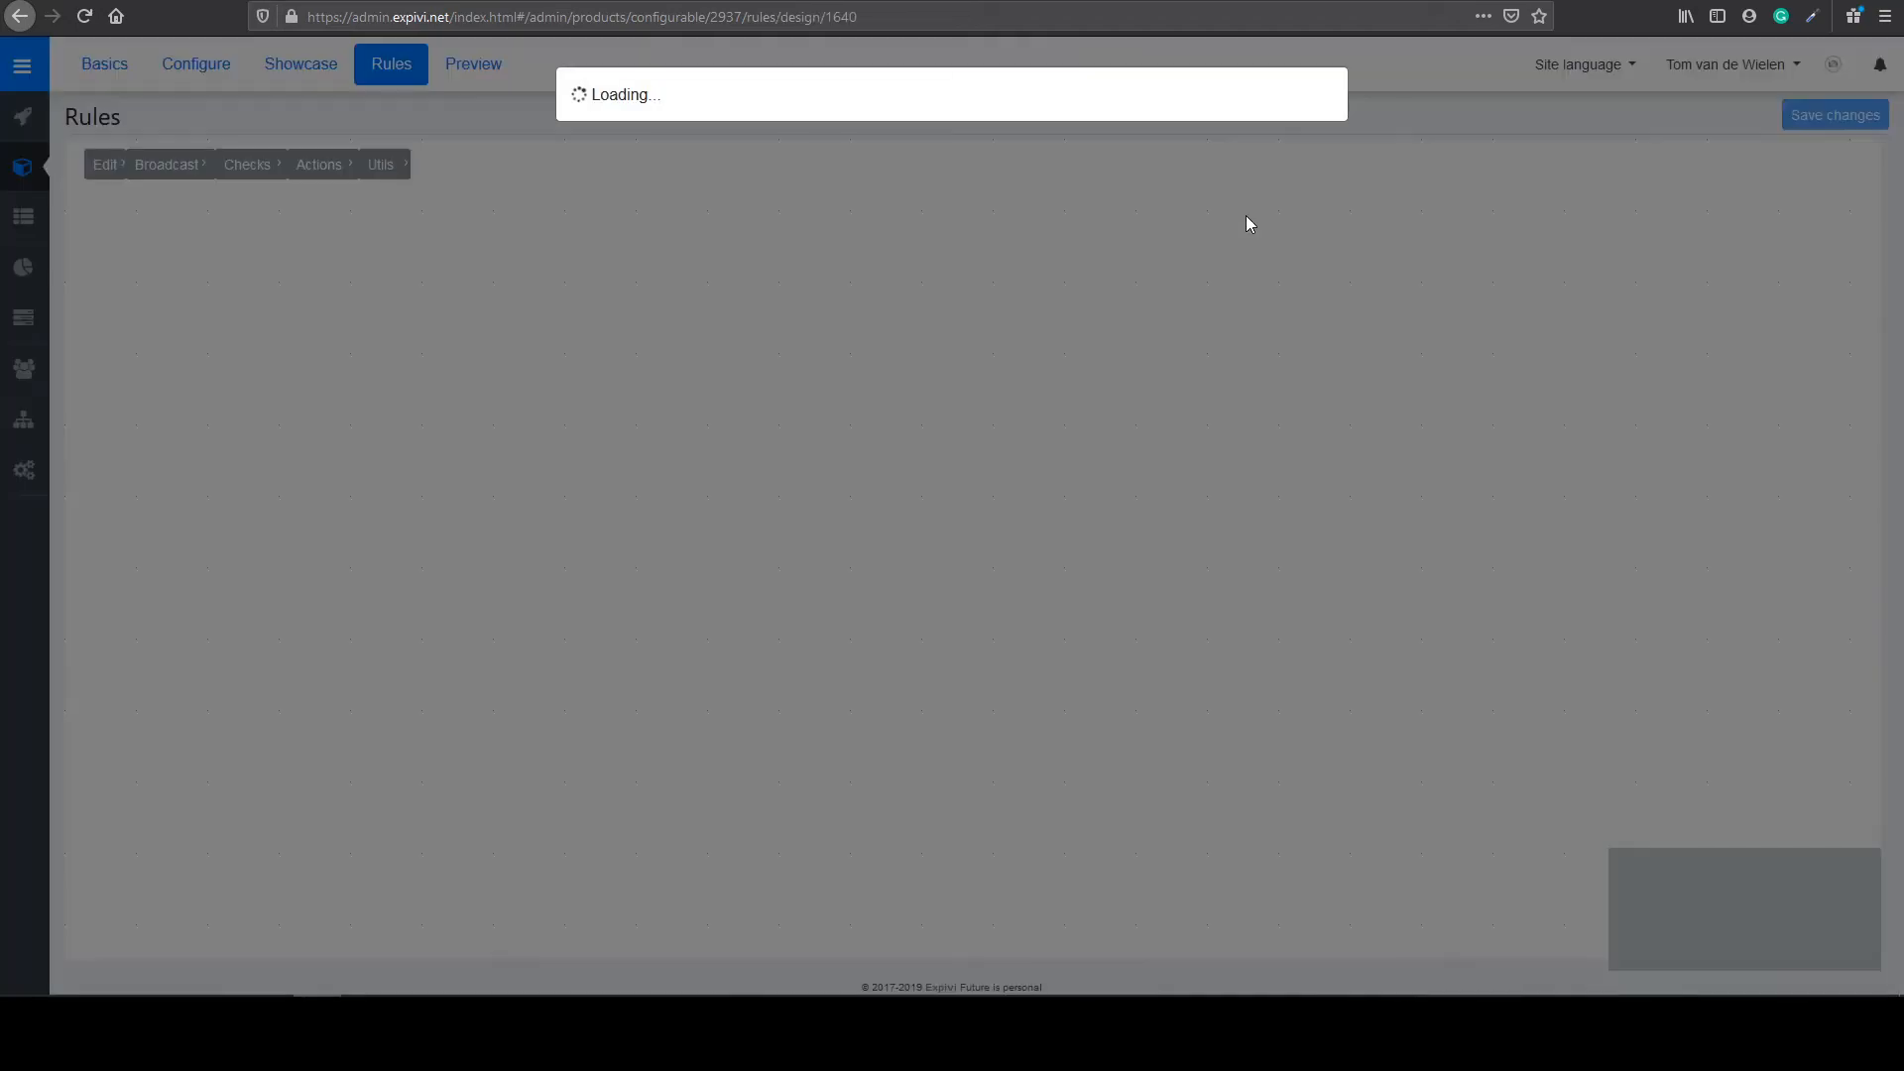
left_click_drag(1060, 442, 1090, 345)
left_click_drag(956, 423, 959, 330)
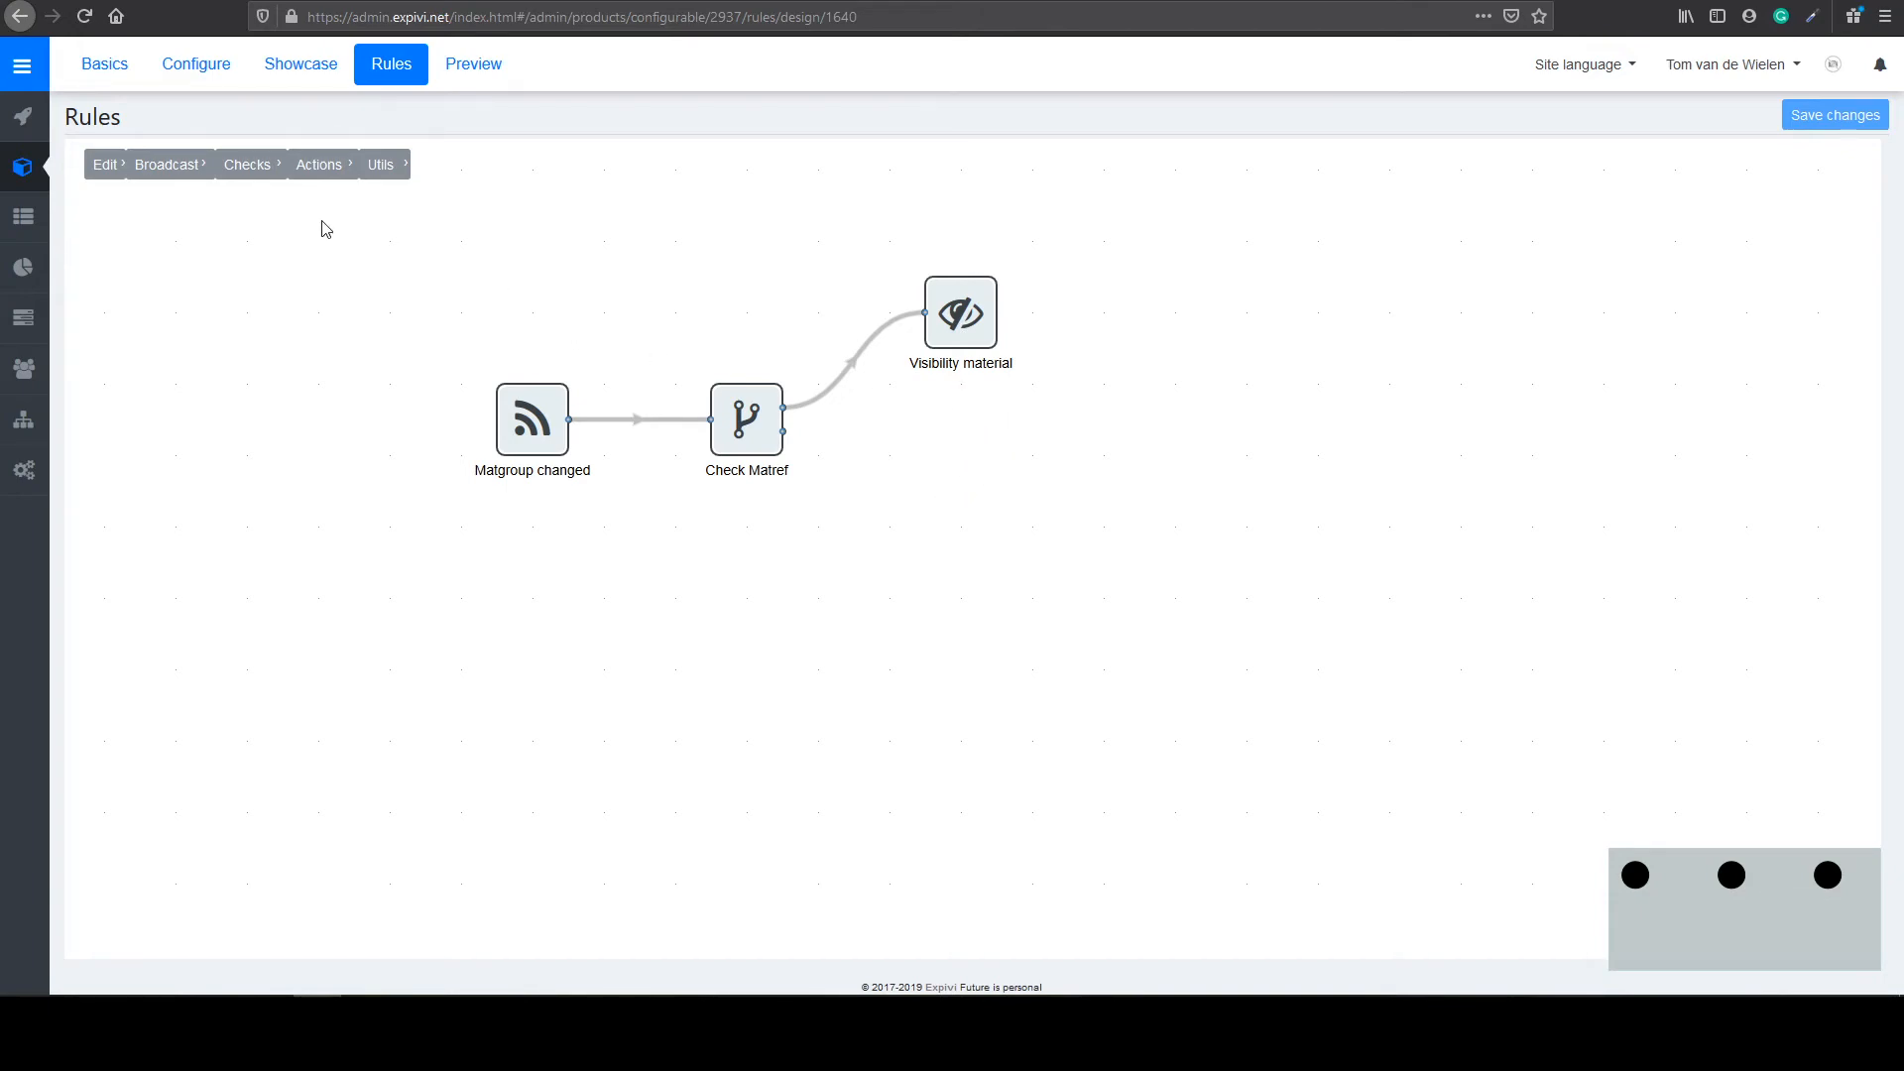
Step: Add a Matgroup action node below Visibility material and link Check Matref's upper output to it
left_click(322, 167)
mouse_move(332, 227)
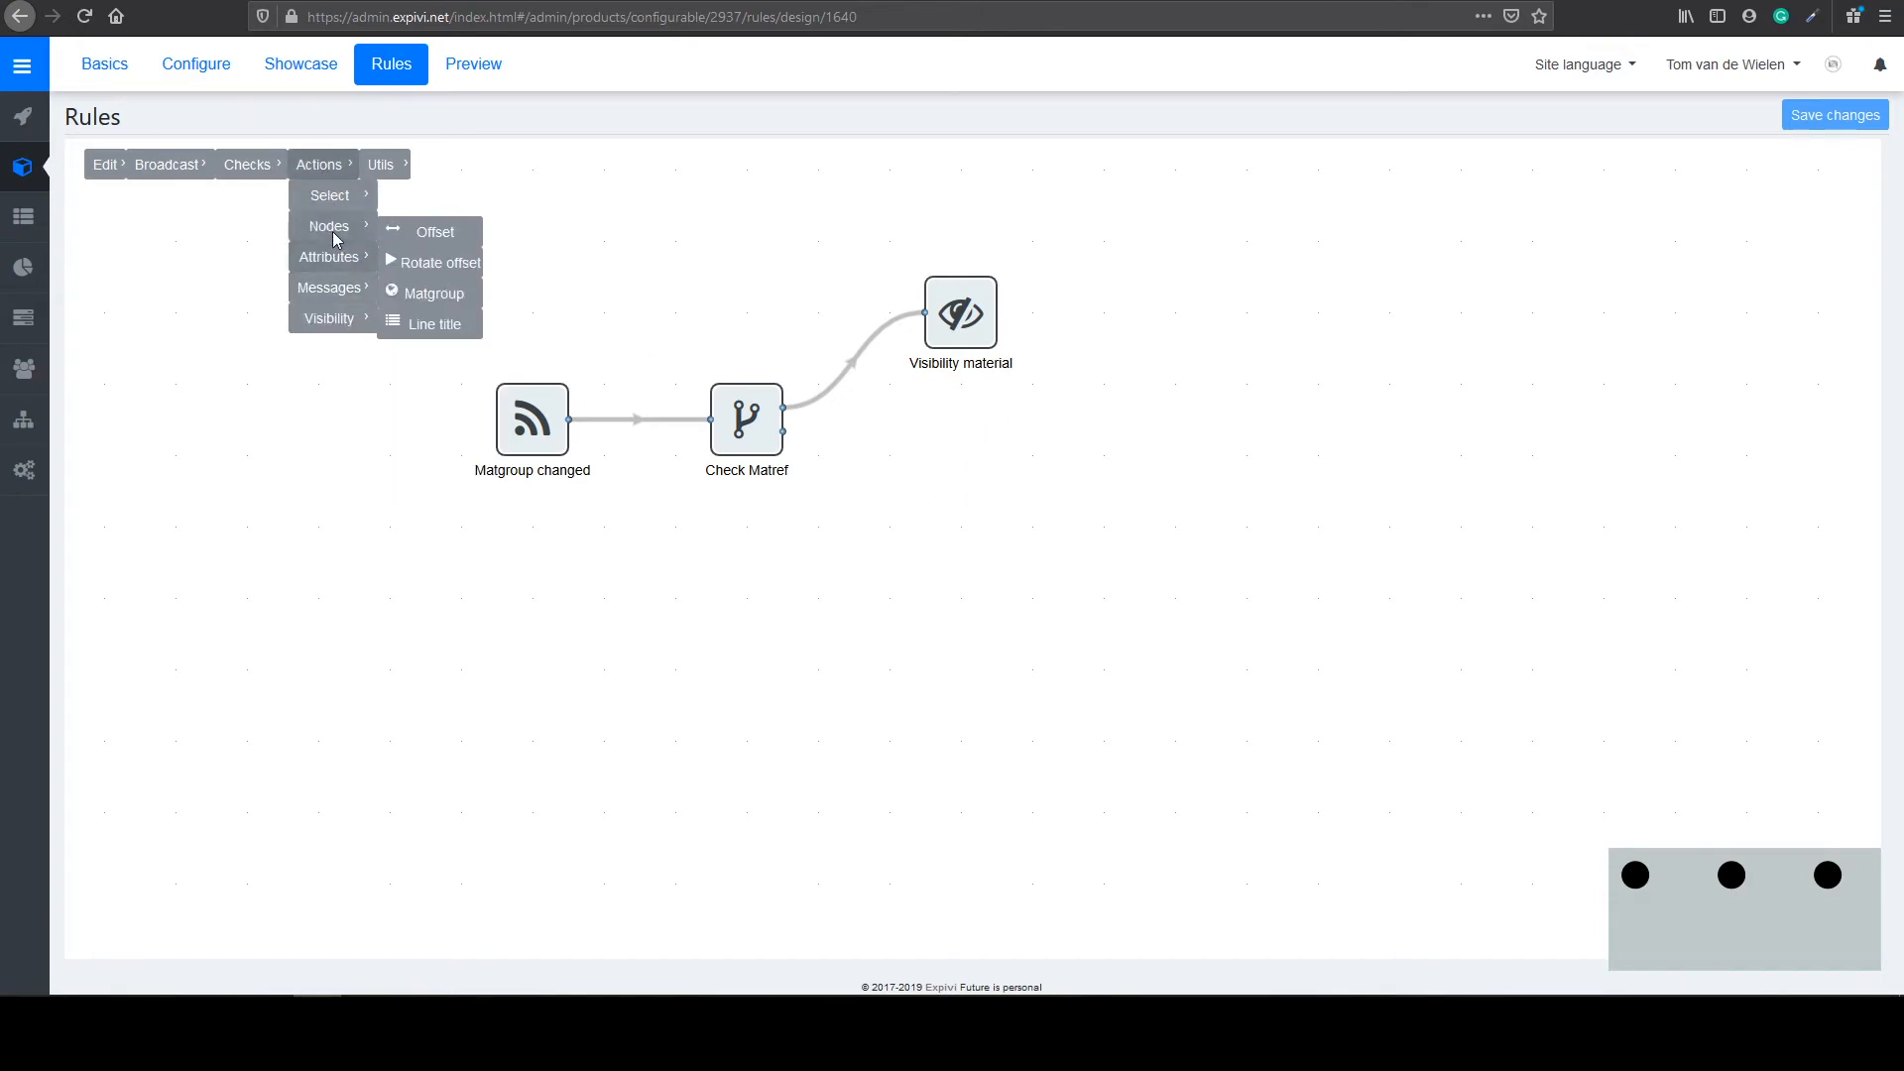
left_click(439, 302)
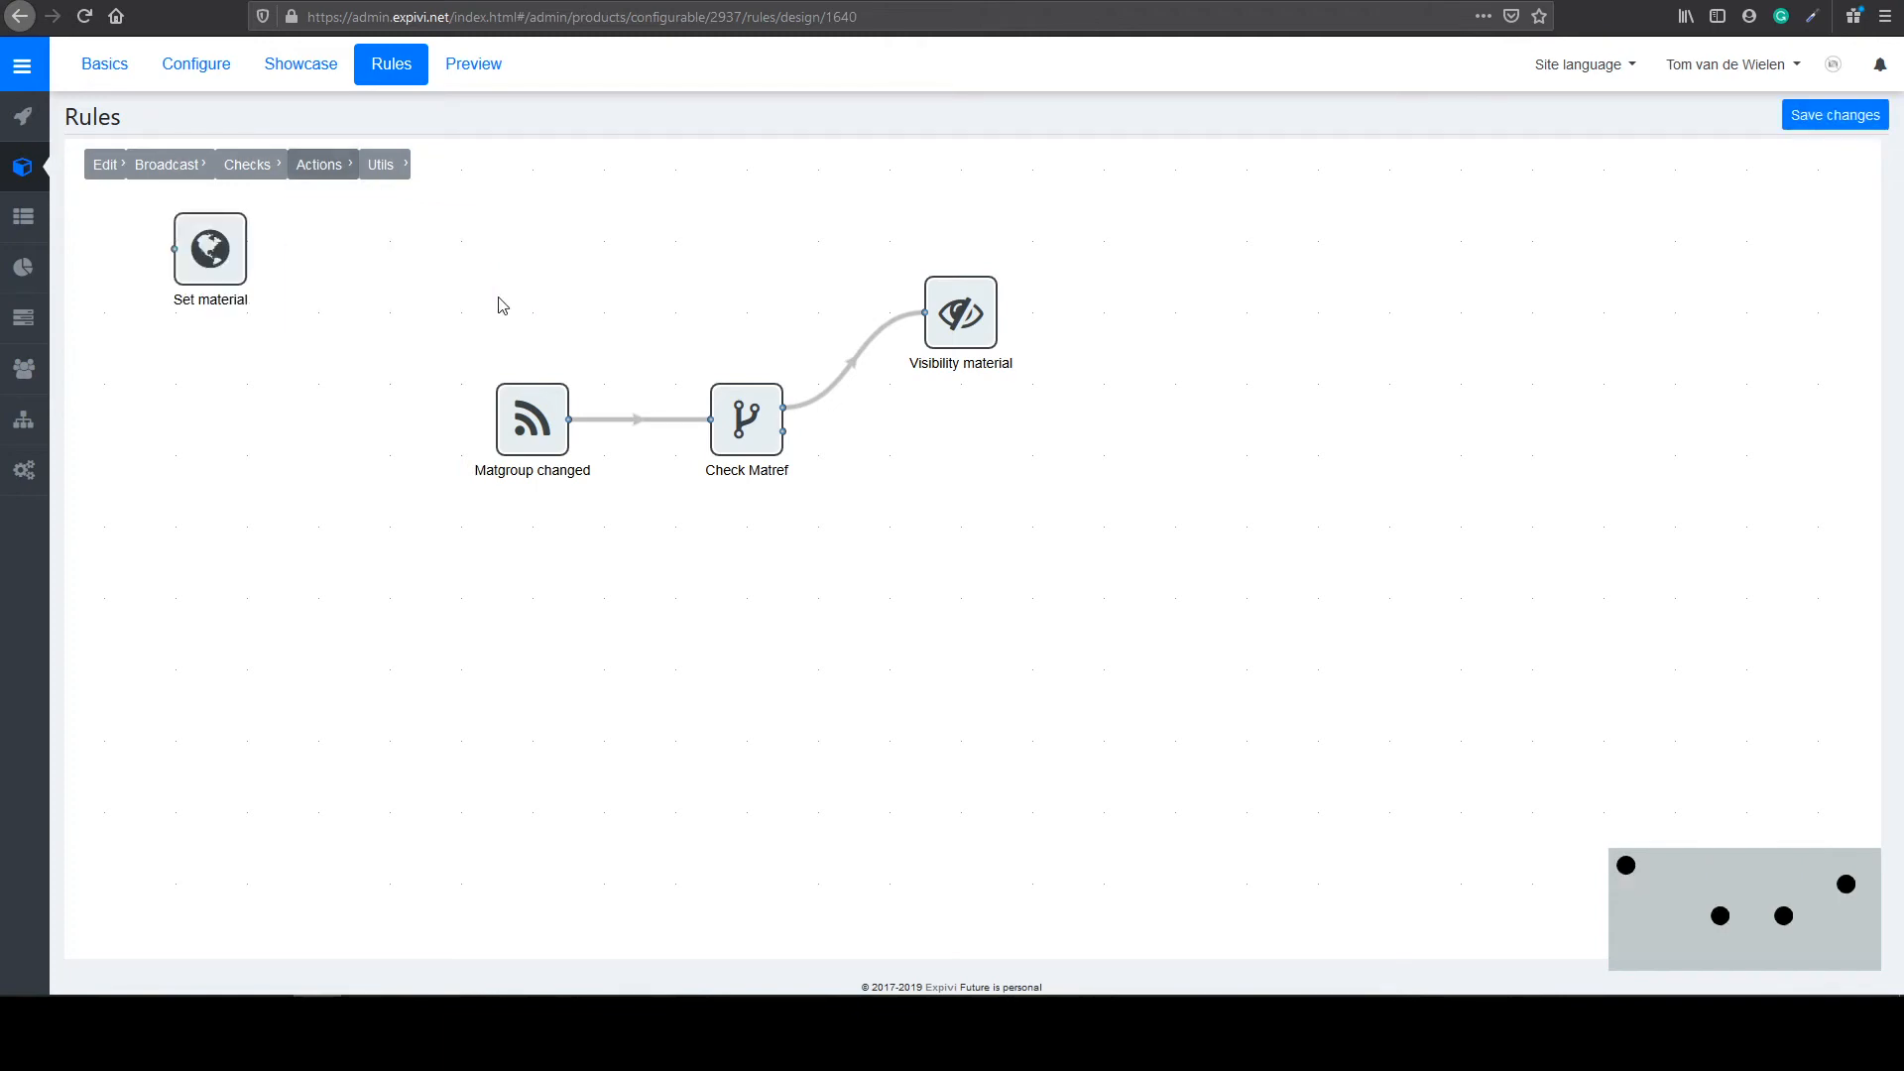
left_click_drag(223, 260, 1001, 444)
left_click_drag(783, 408, 960, 419)
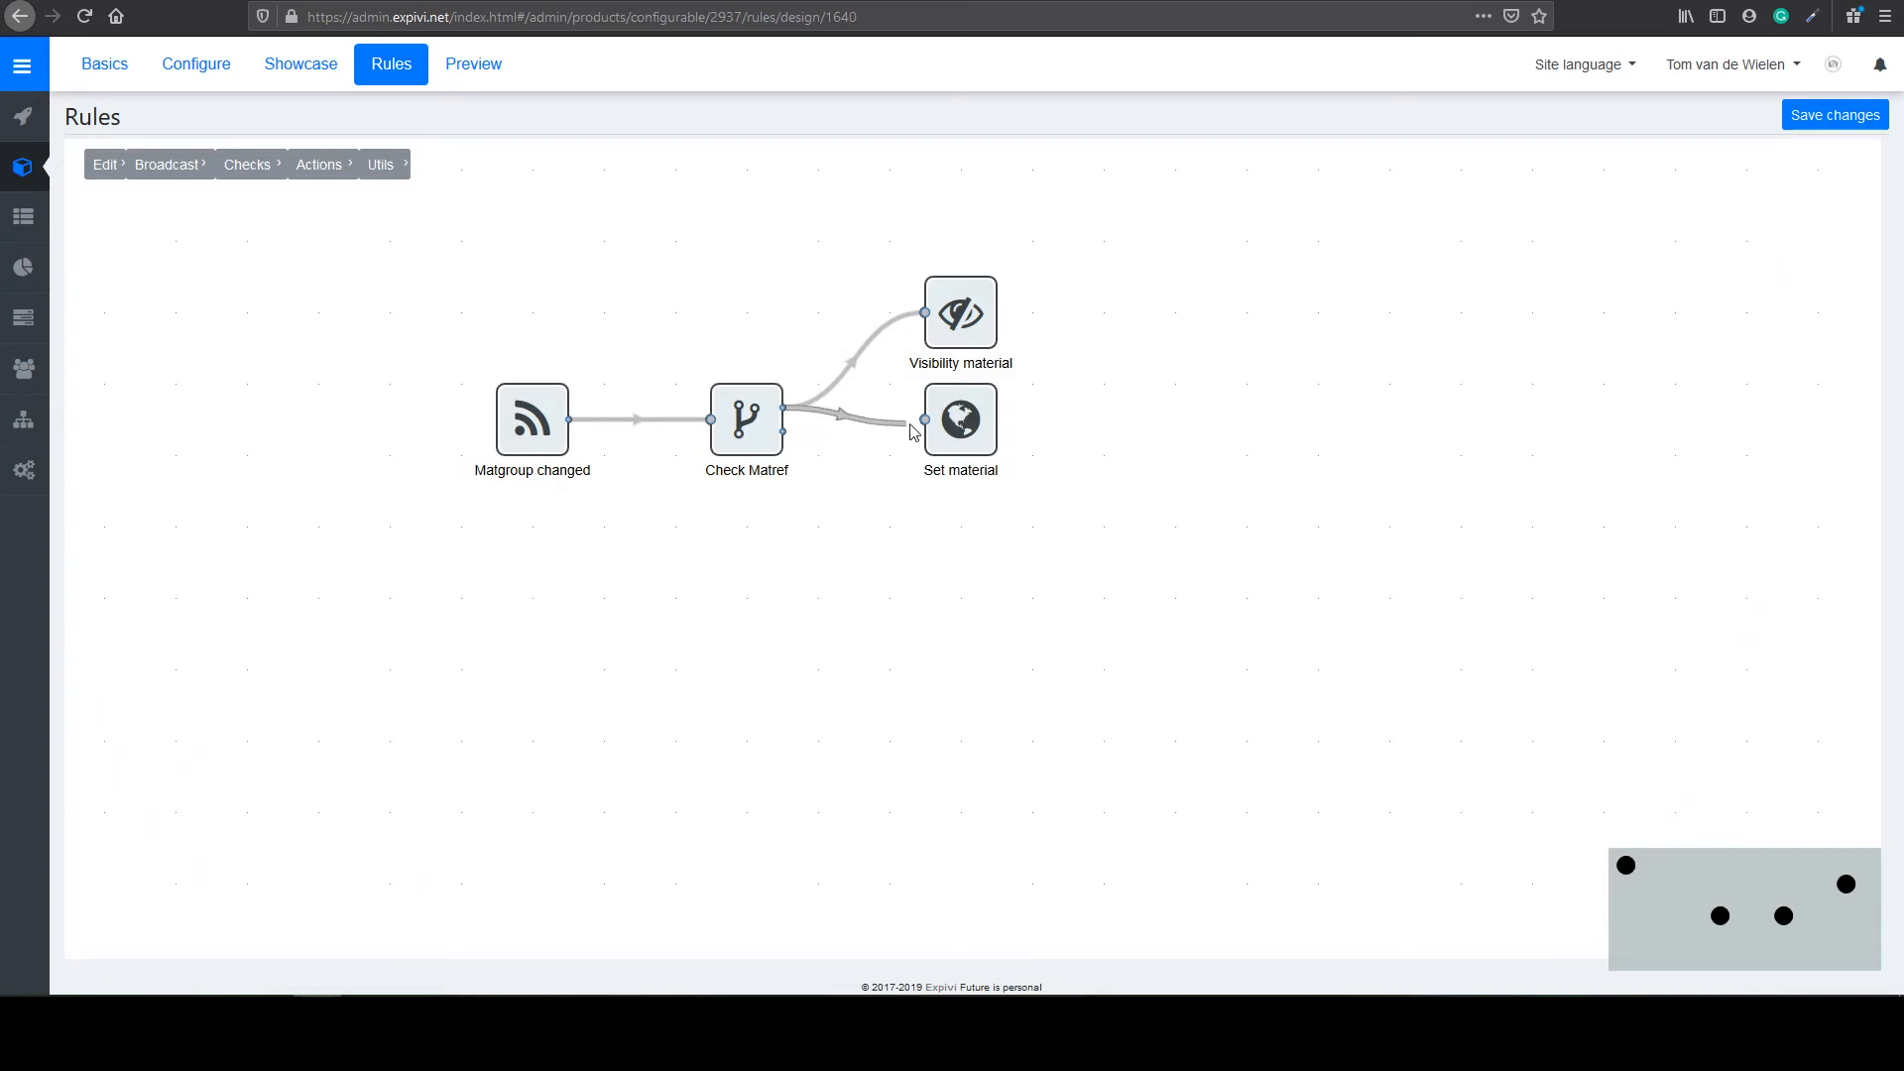
Step: Add an option to the Set material node with the value "material (material) => Fabric -white"
left_click(960, 420)
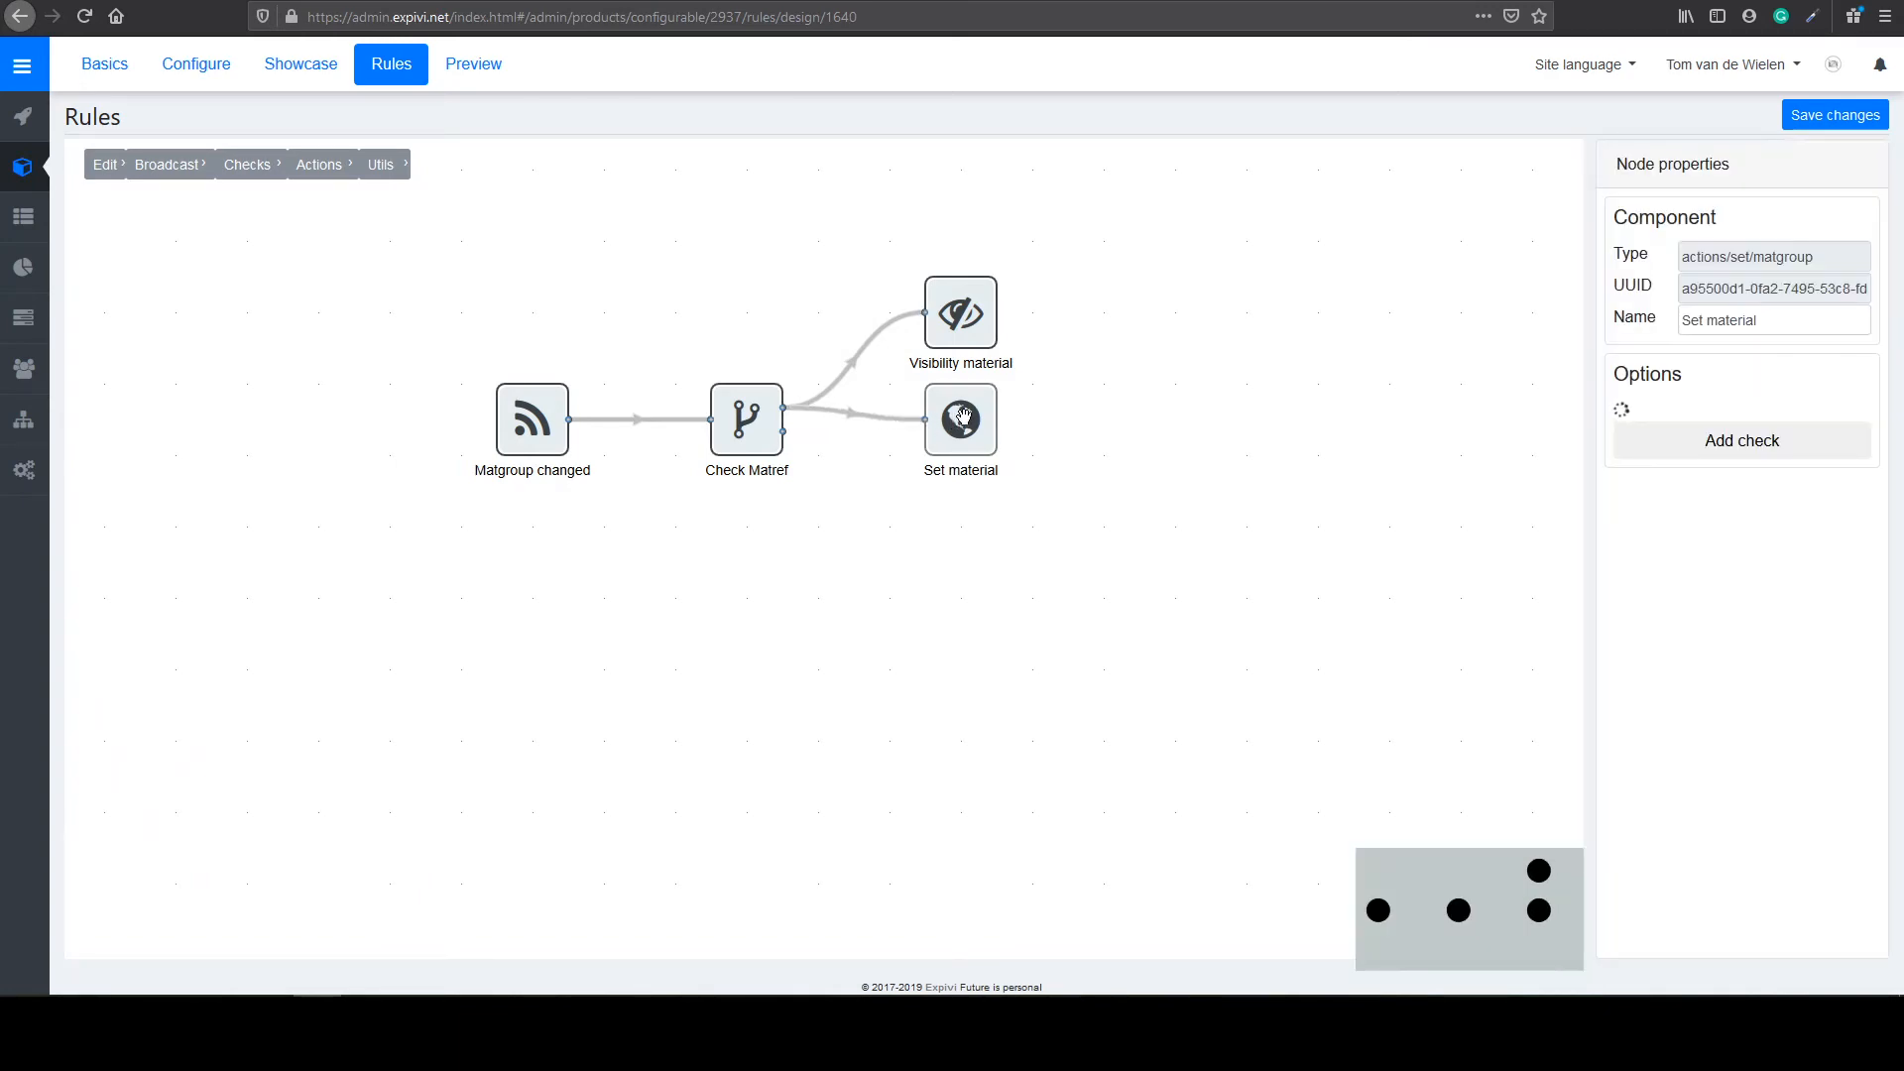
left_click(1729, 451)
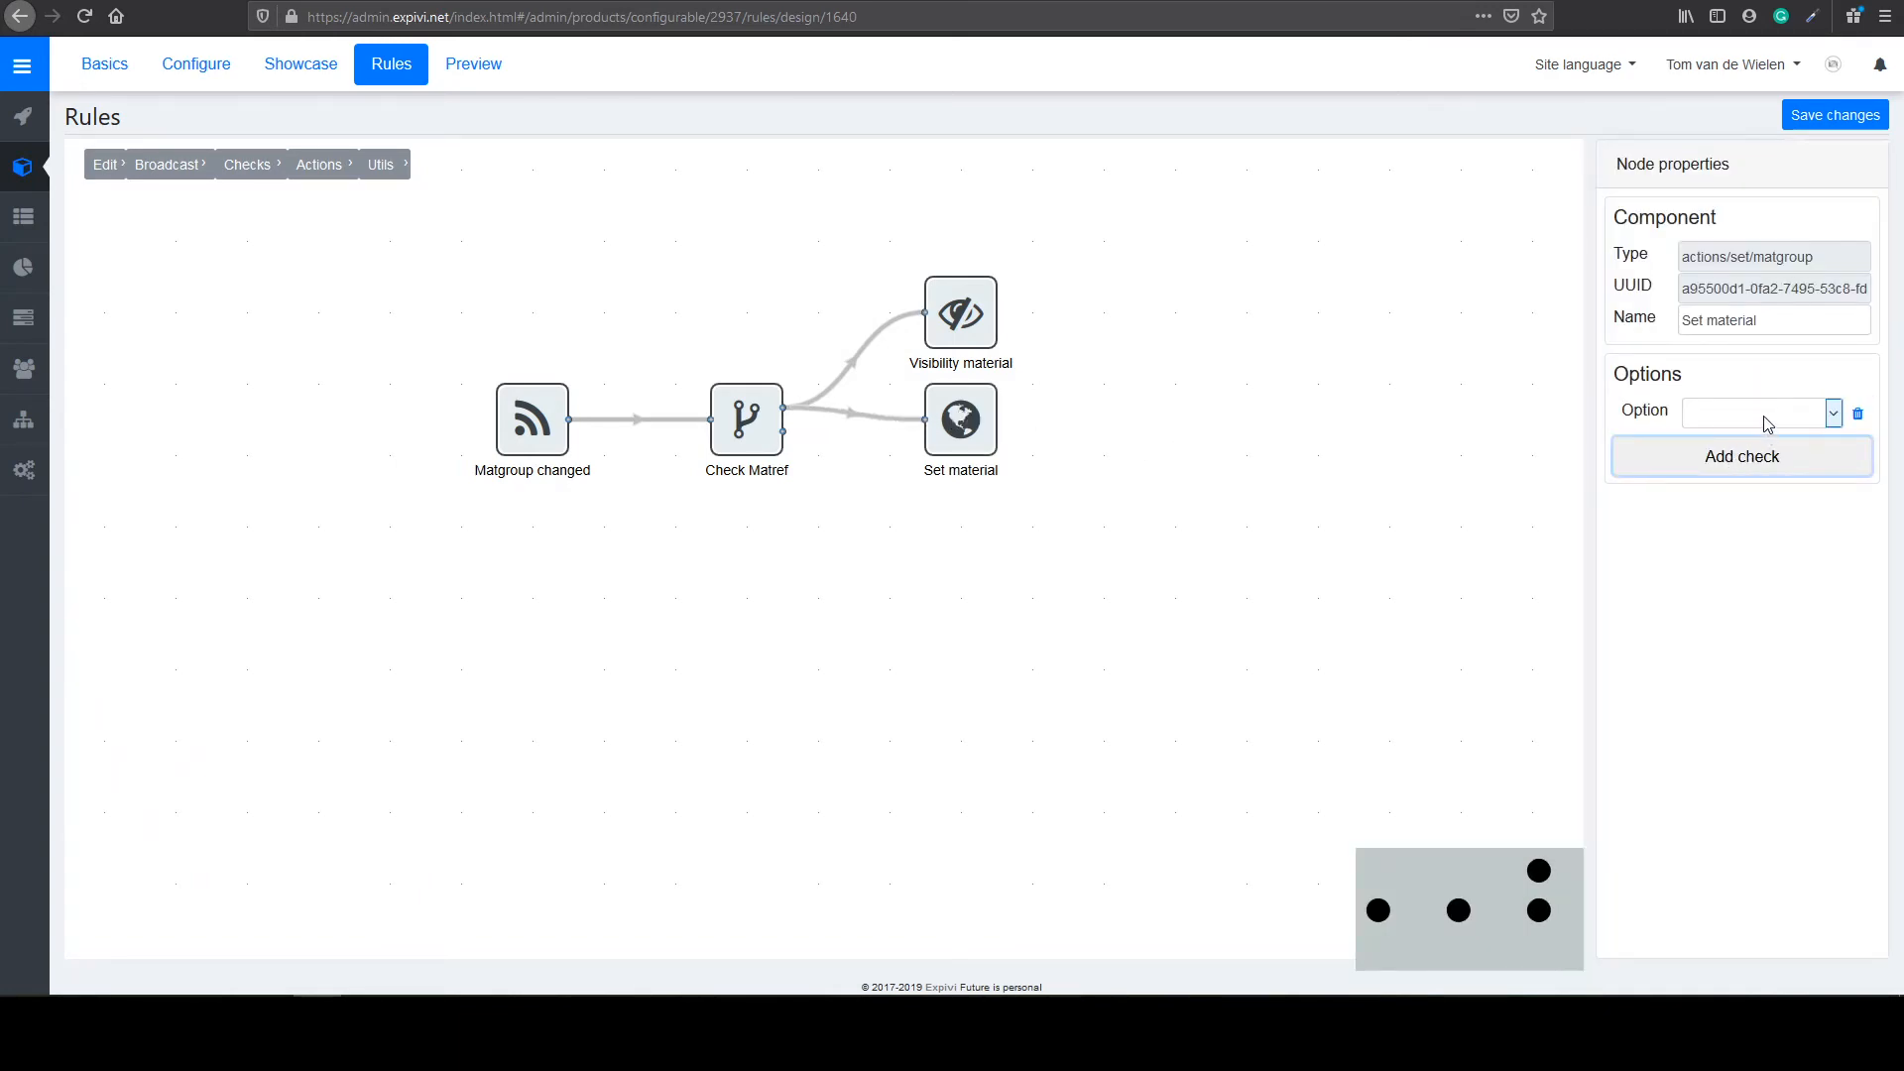
left_click(1767, 415)
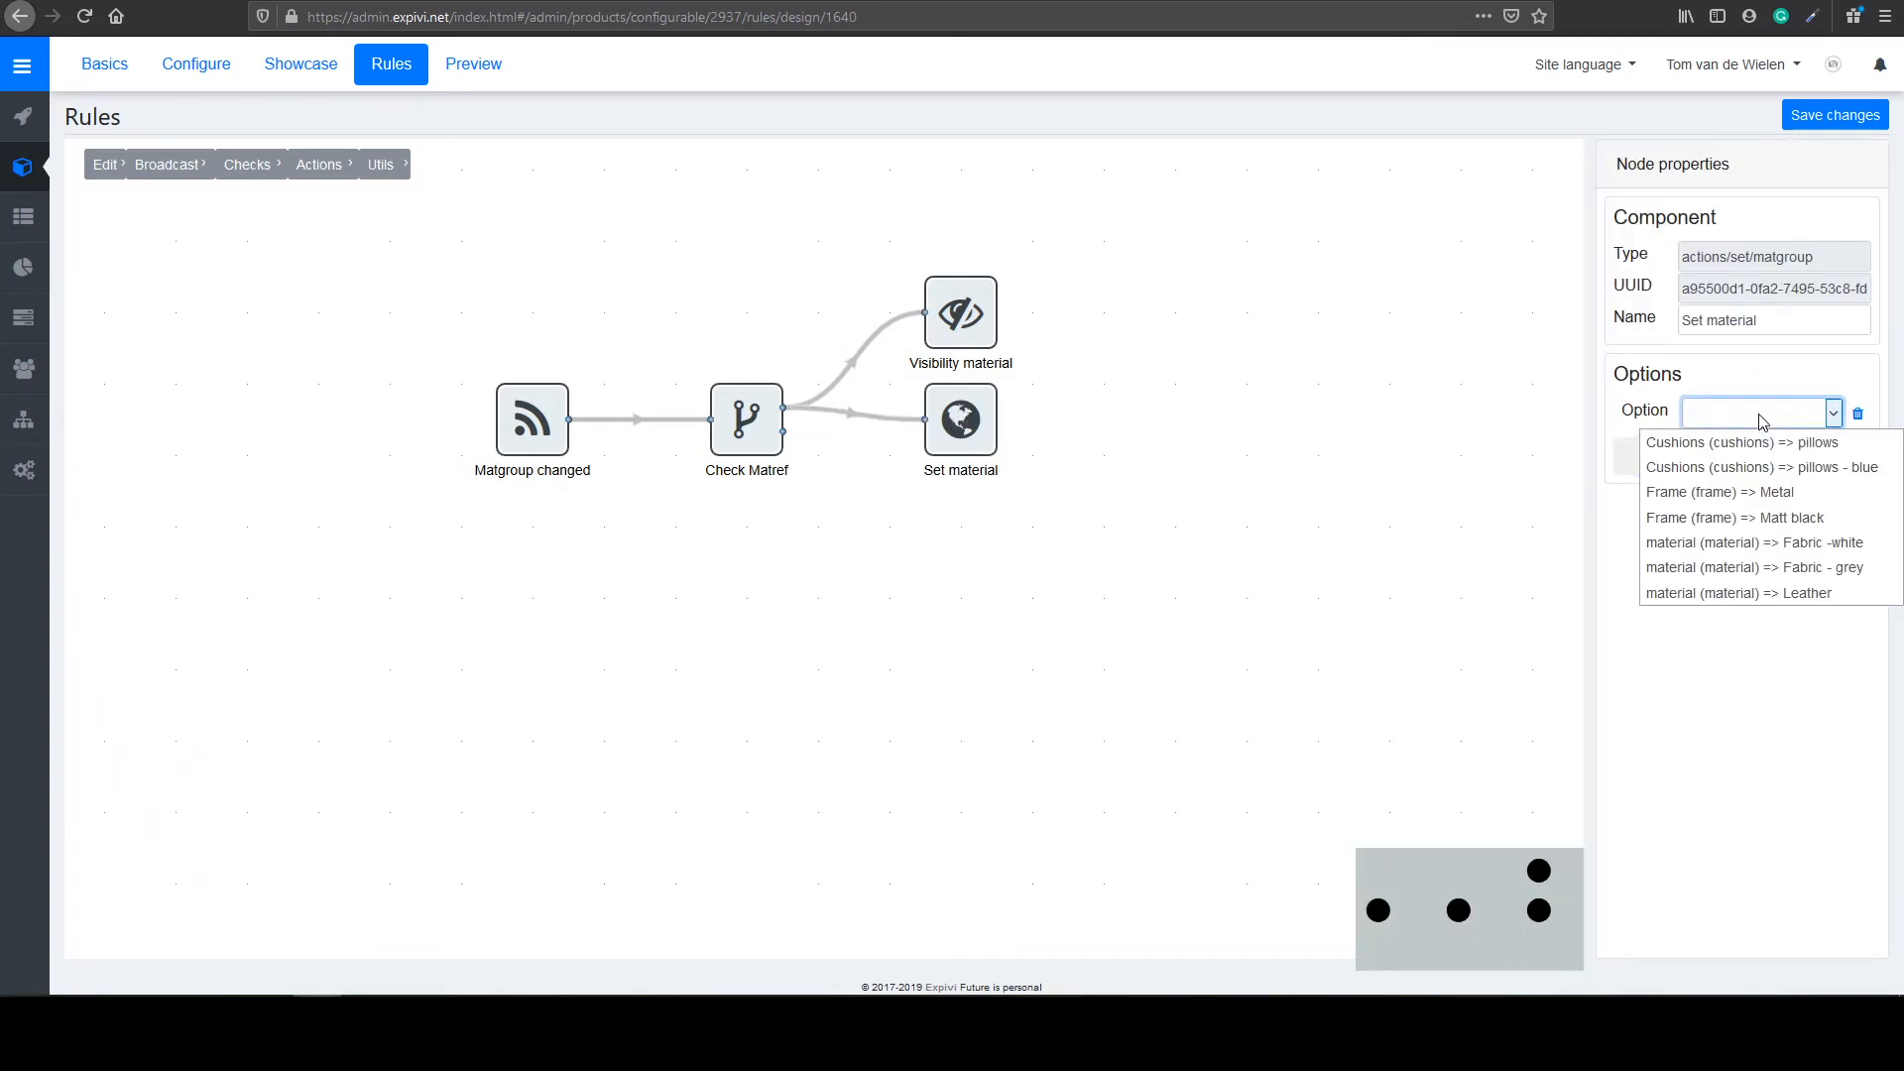
left_click(1857, 551)
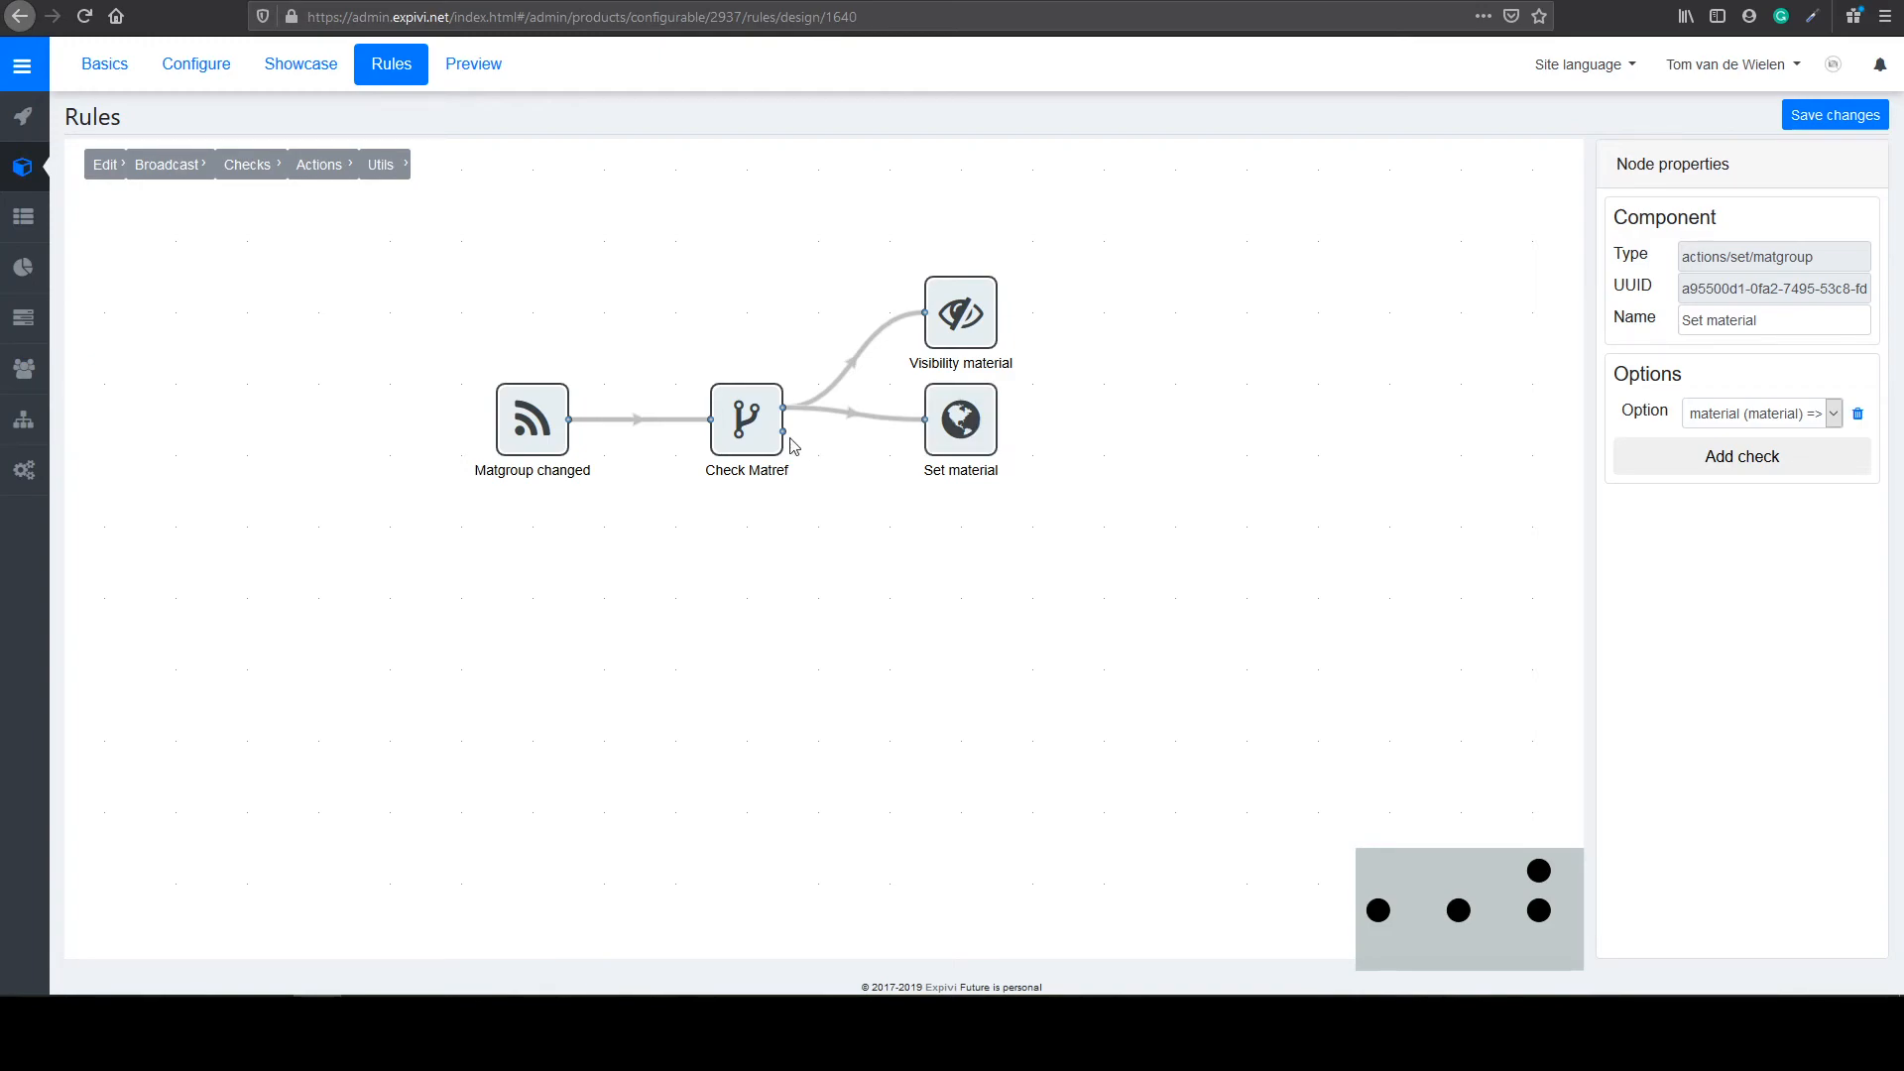
Step: Duplicate the Check Matref node, placing the copy below the original, and link Matgroup changed to it
left_click(742, 416)
right_click(742, 417)
left_click(698, 425)
right_click(745, 531)
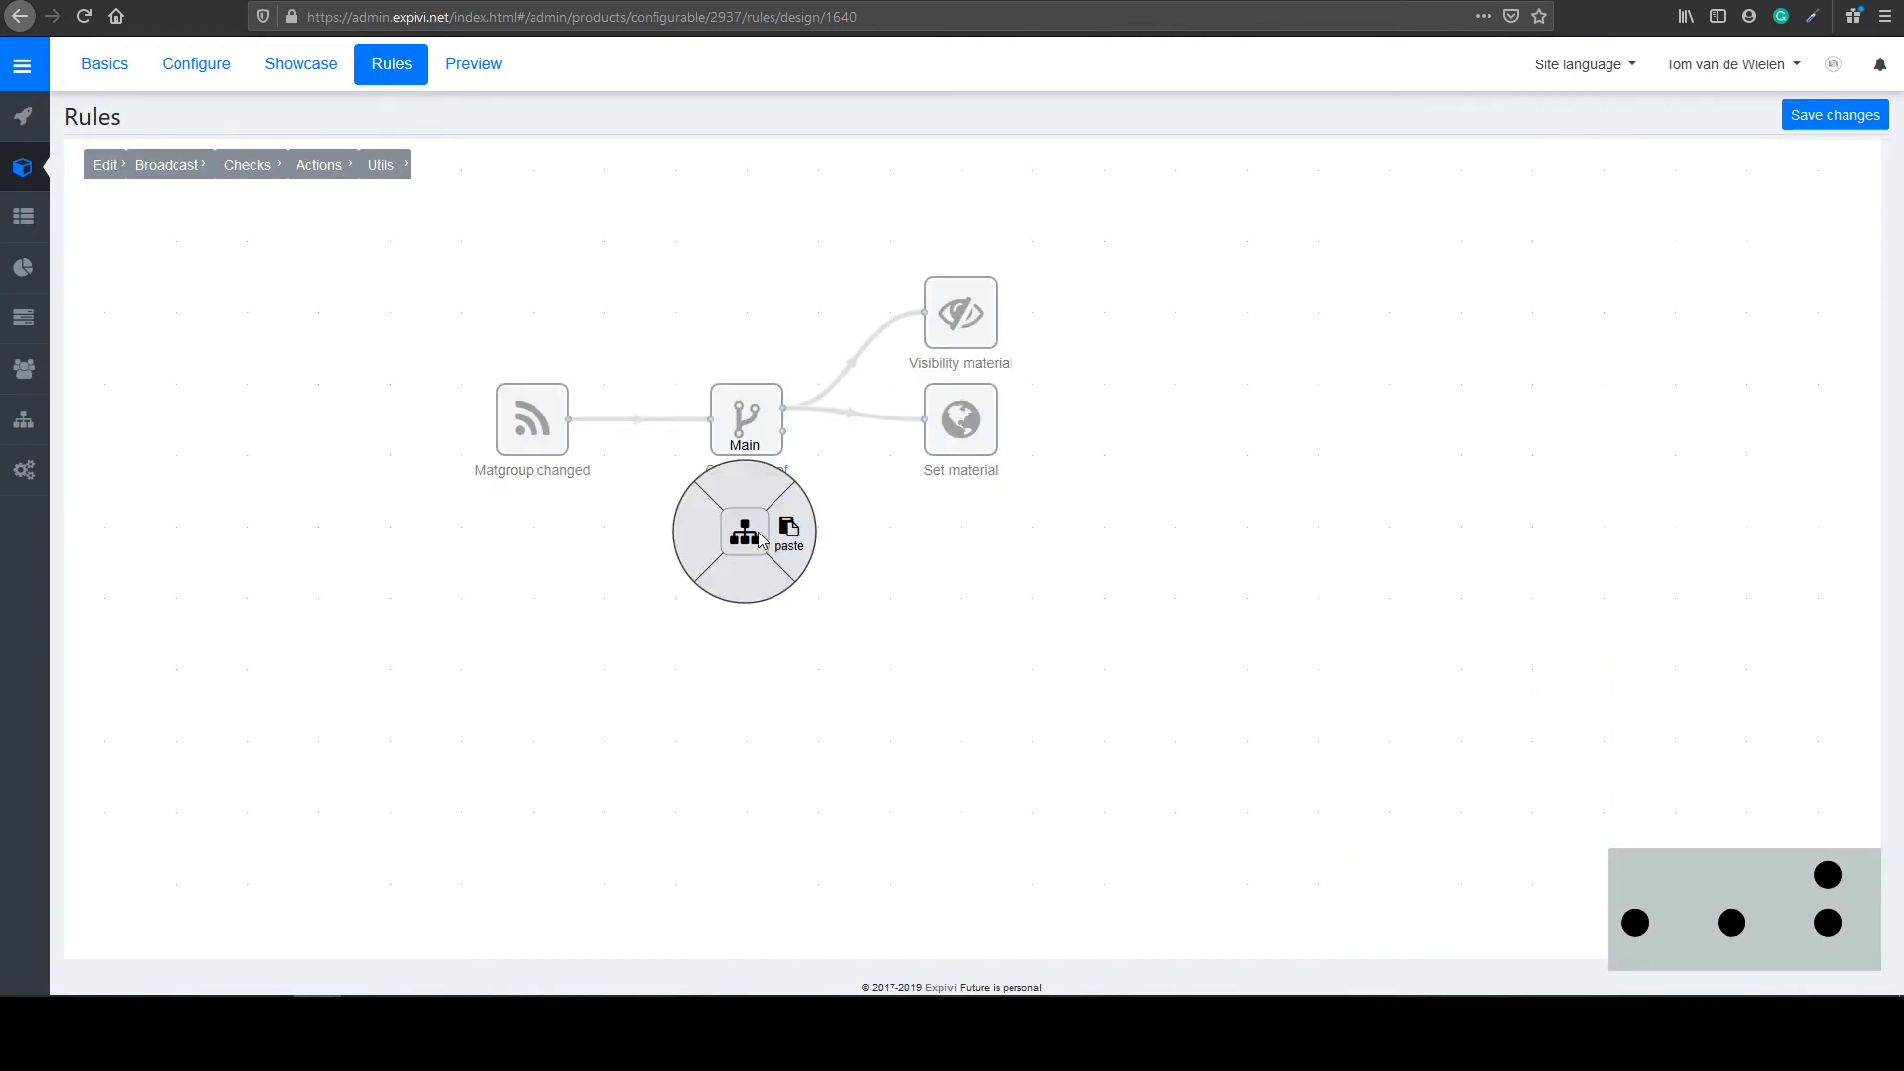
left_click(799, 541)
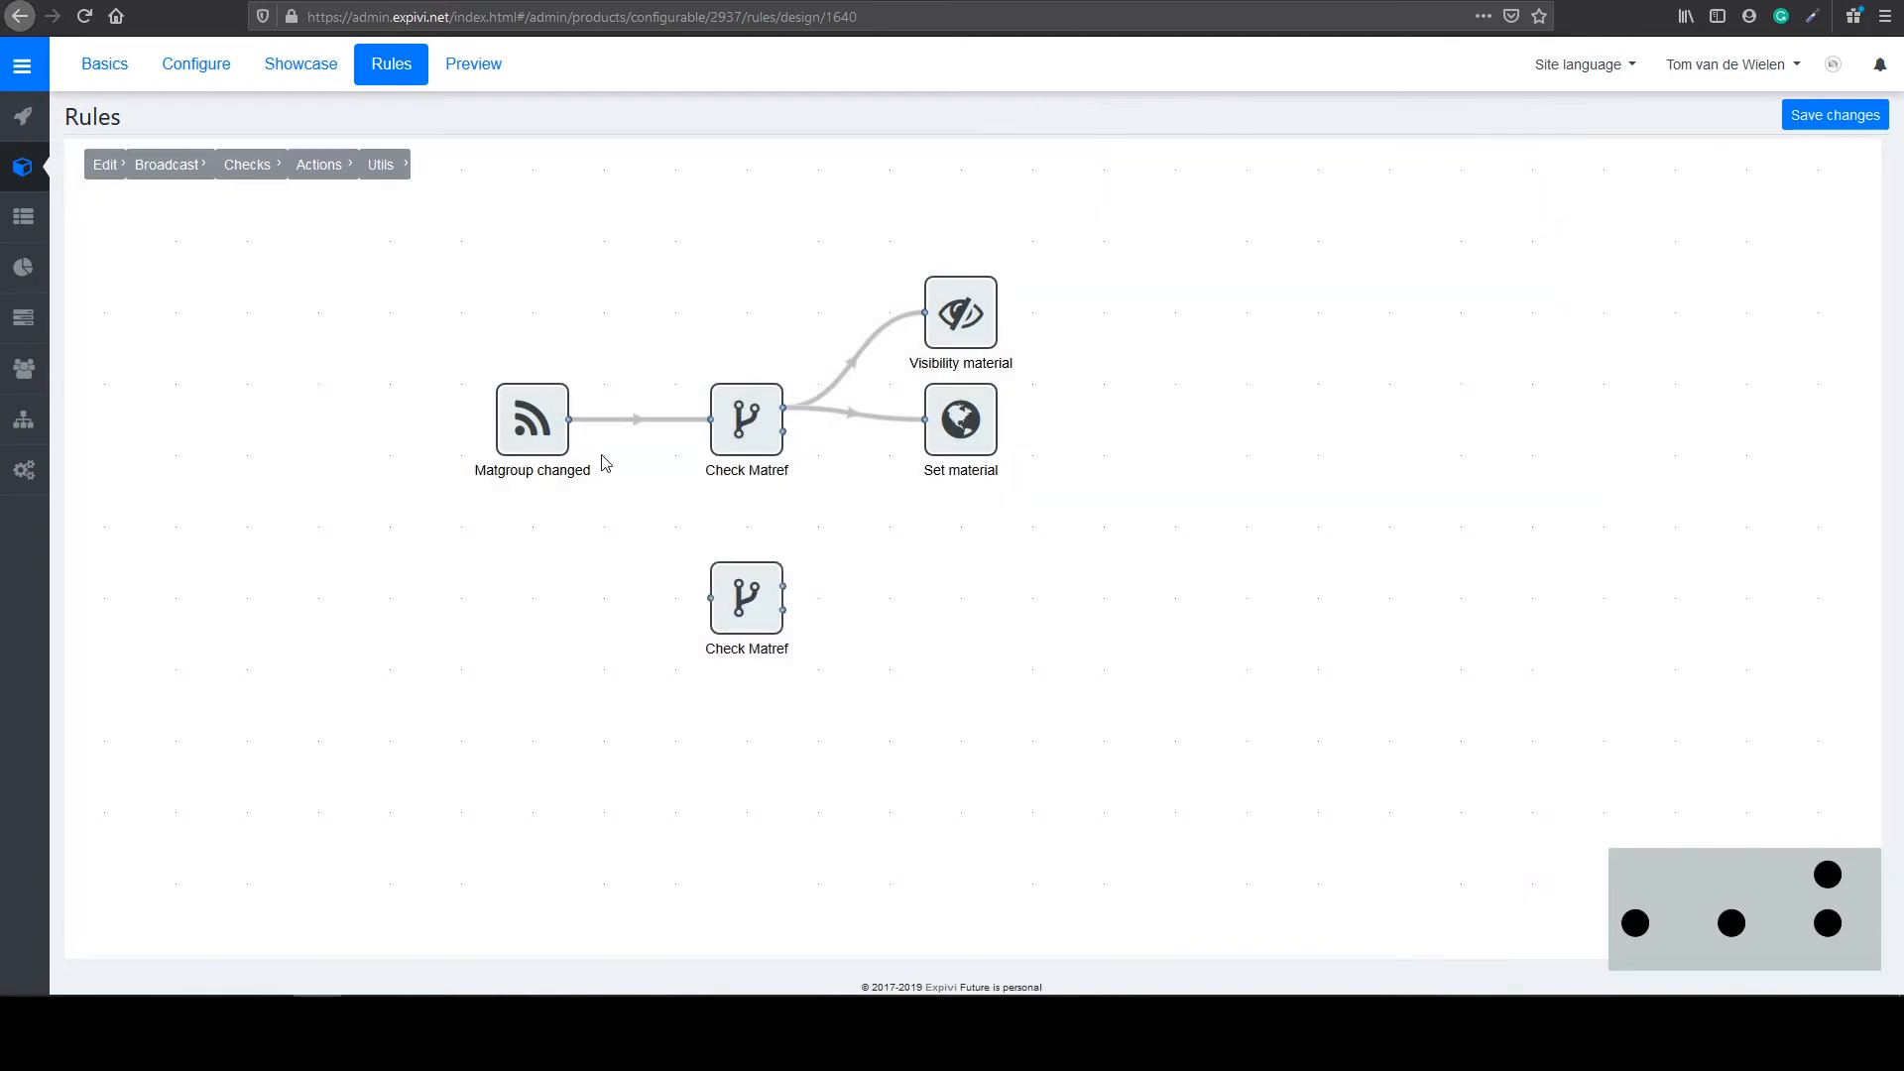
left_click_drag(569, 419, 713, 598)
Step: Set the lower Check Matref's option to "Cushions (cushions) => pillows"
left_click(734, 592)
left_click(1795, 551)
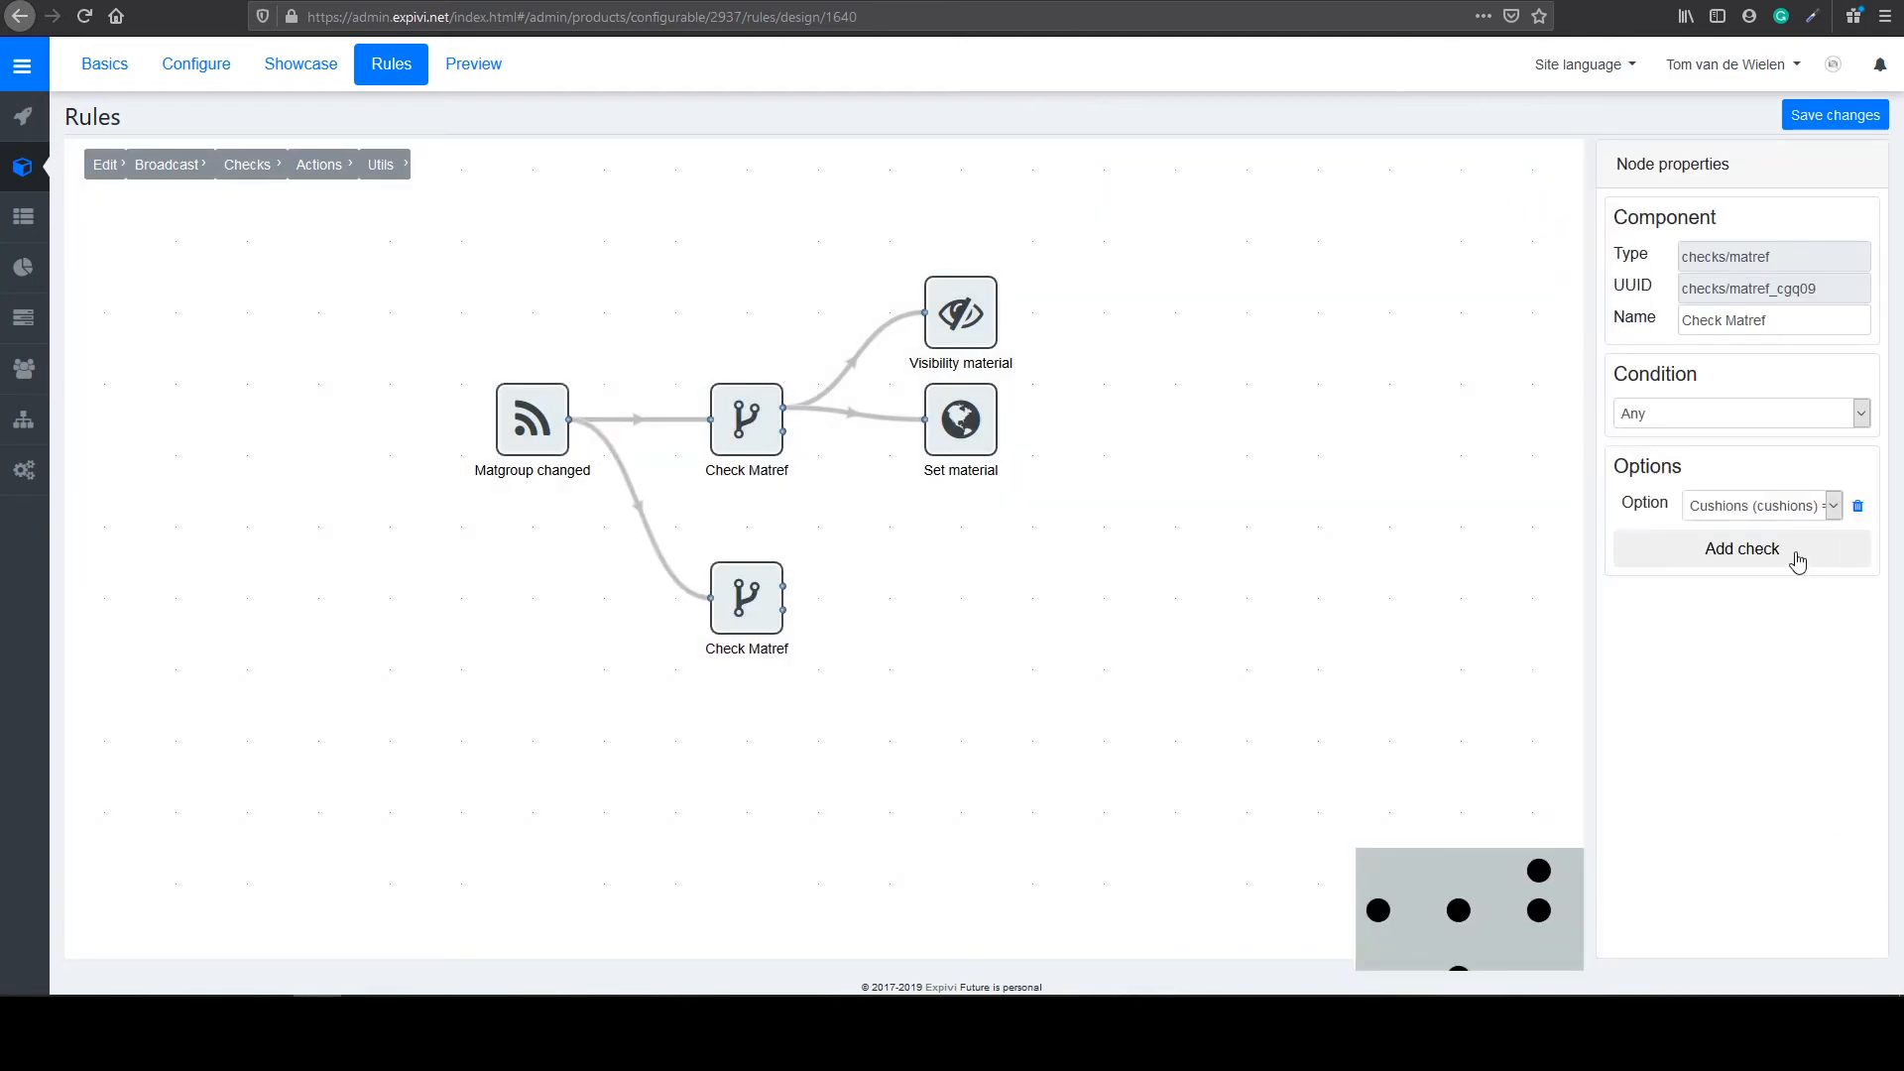
left_click(1770, 507)
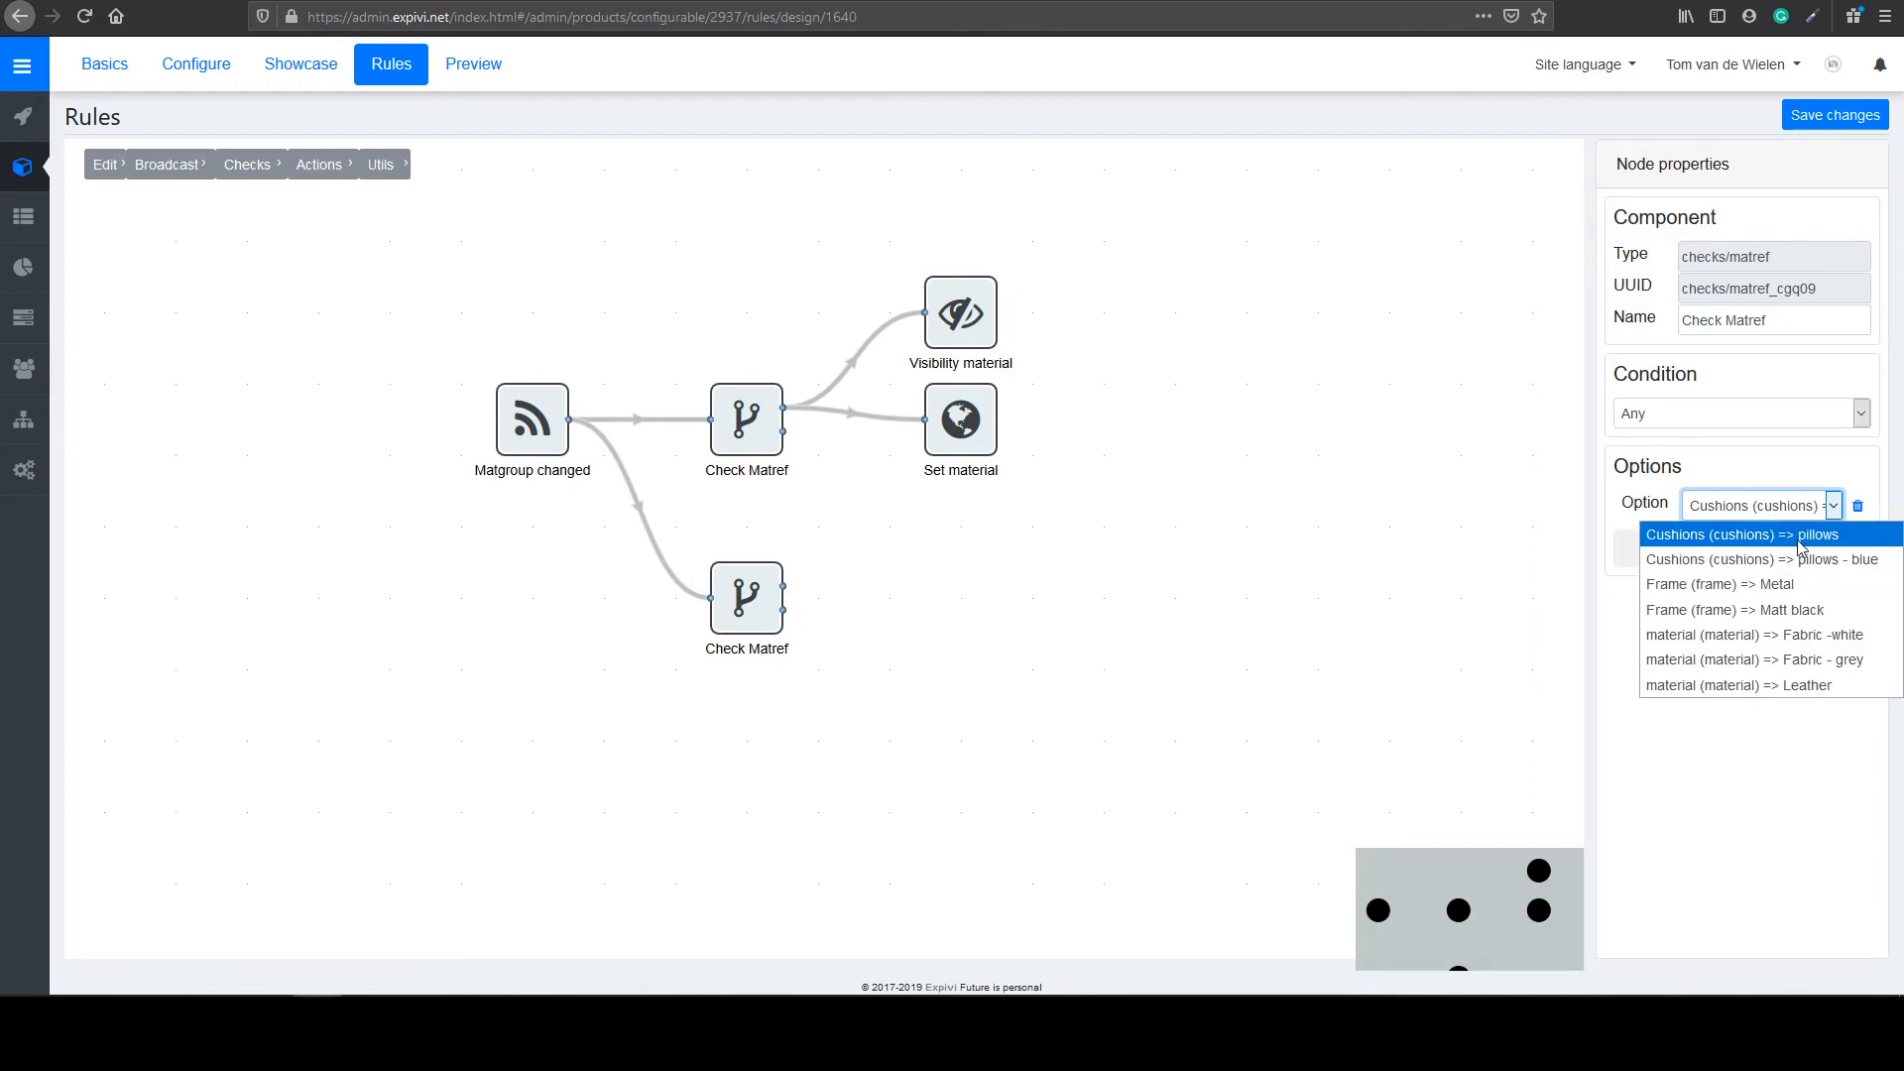
left_click(1797, 538)
Step: Duplicate the Visibility material node, place the copy right of the lower Check Matref, and link that check's upper output to it
left_click(961, 316)
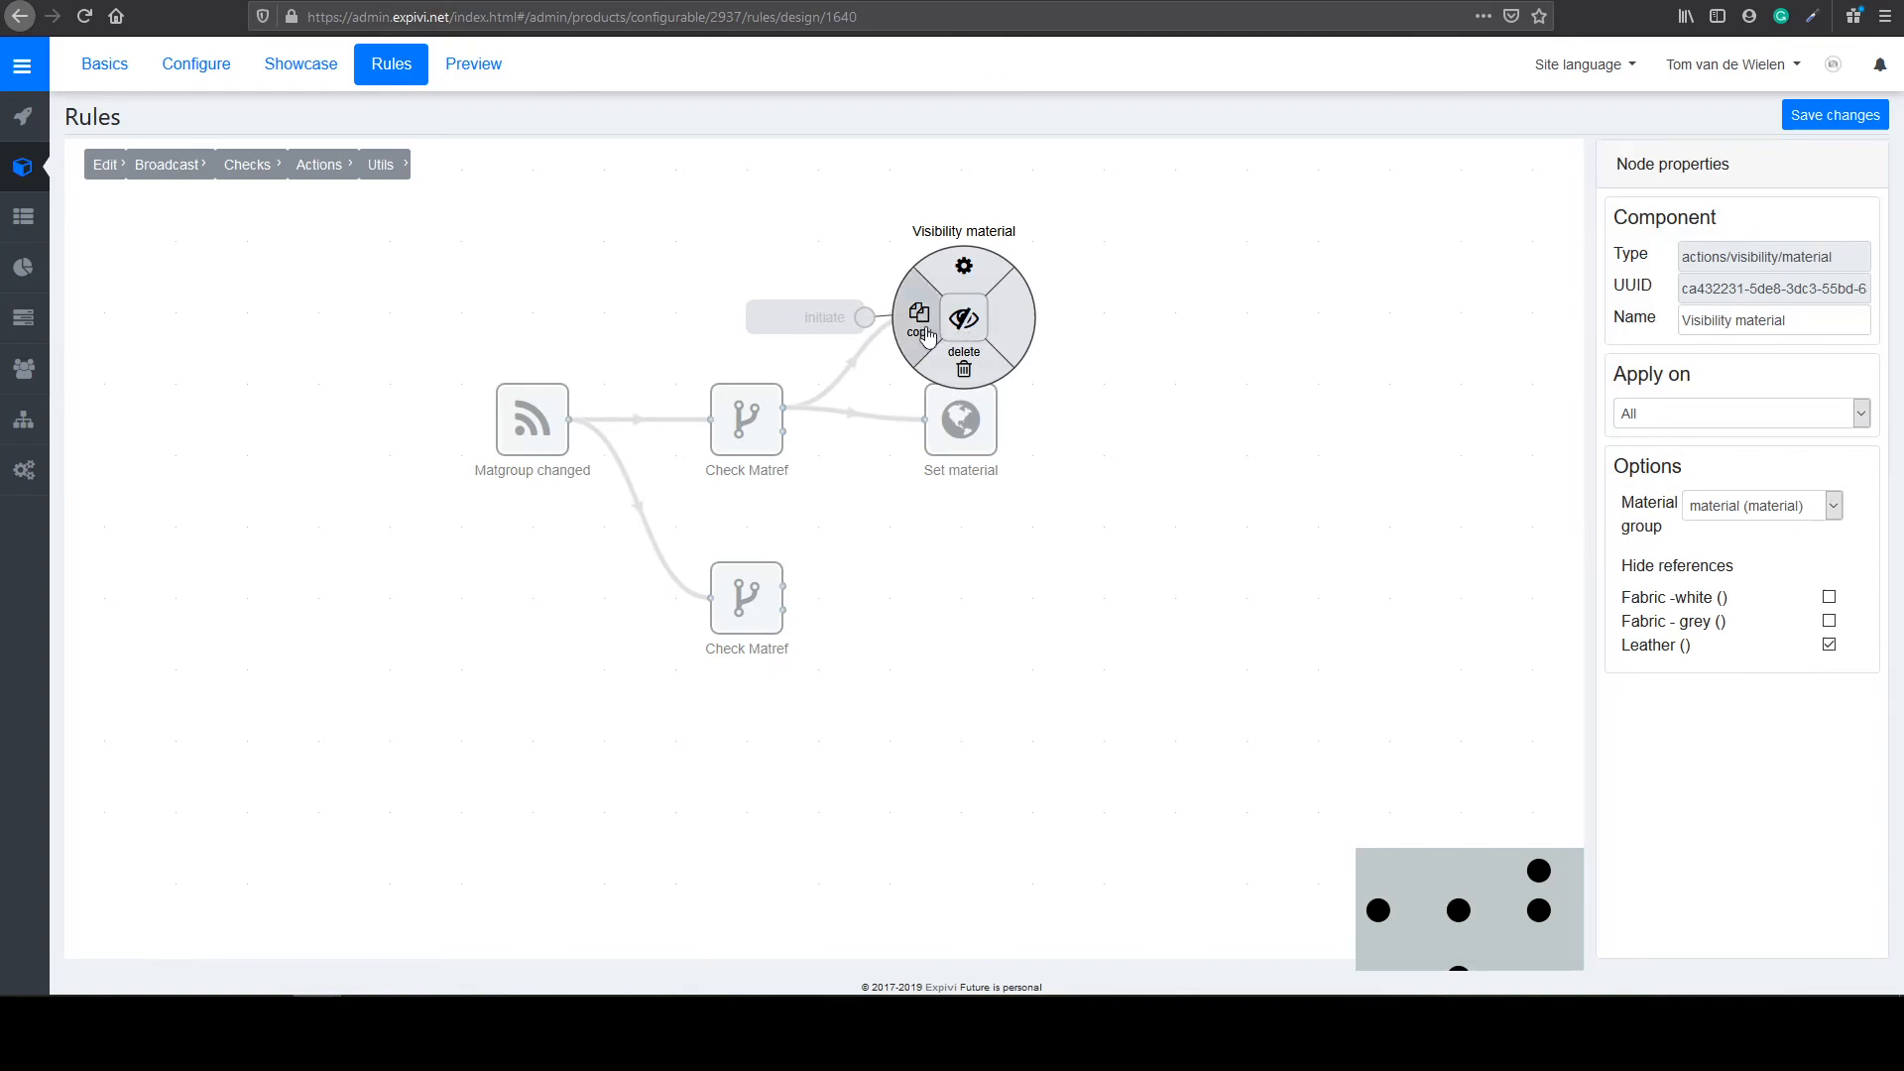
left_click(919, 319)
left_click(1126, 519)
left_click(1169, 523)
left_click_drag(1013, 360, 1004, 635)
left_click_drag(783, 586, 926, 597)
Step: Stop the lower Visibility material node from hiding Leather and save the rule
left_click(951, 598)
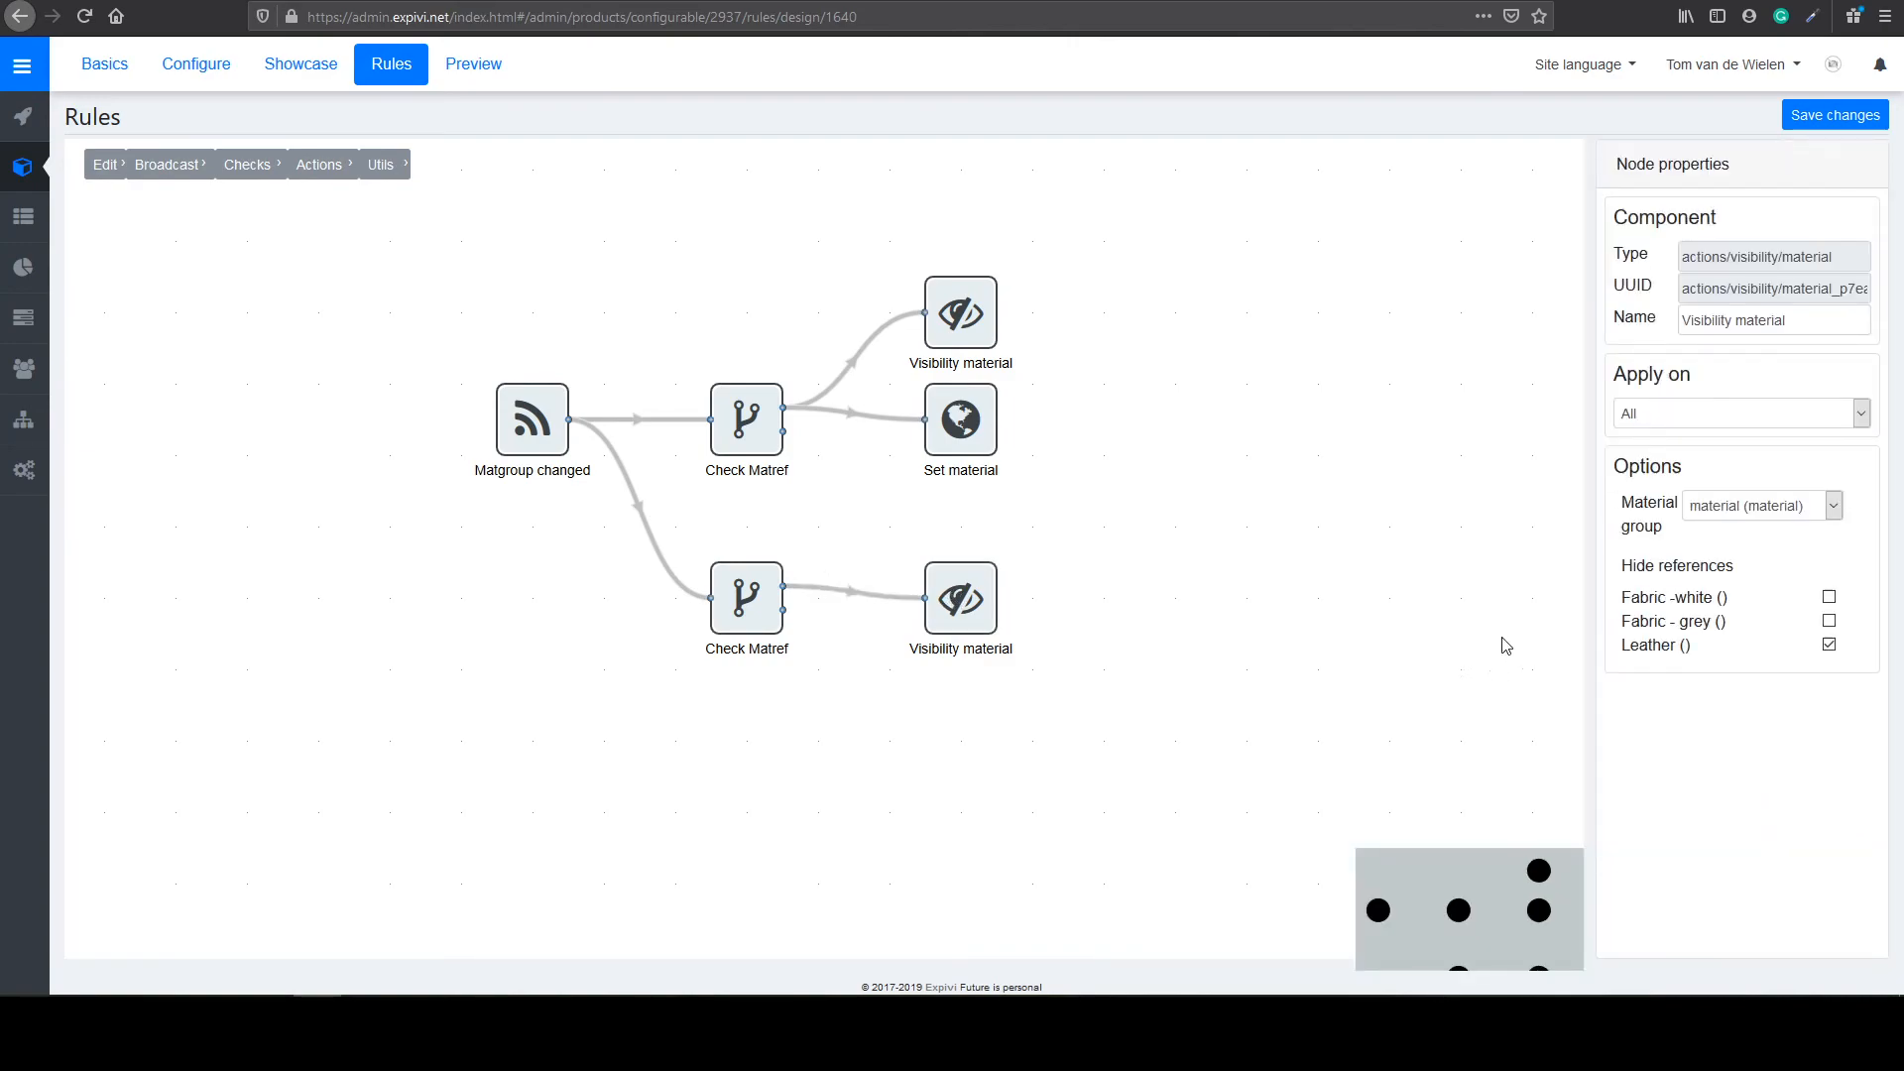
left_click(1829, 646)
left_click(1834, 115)
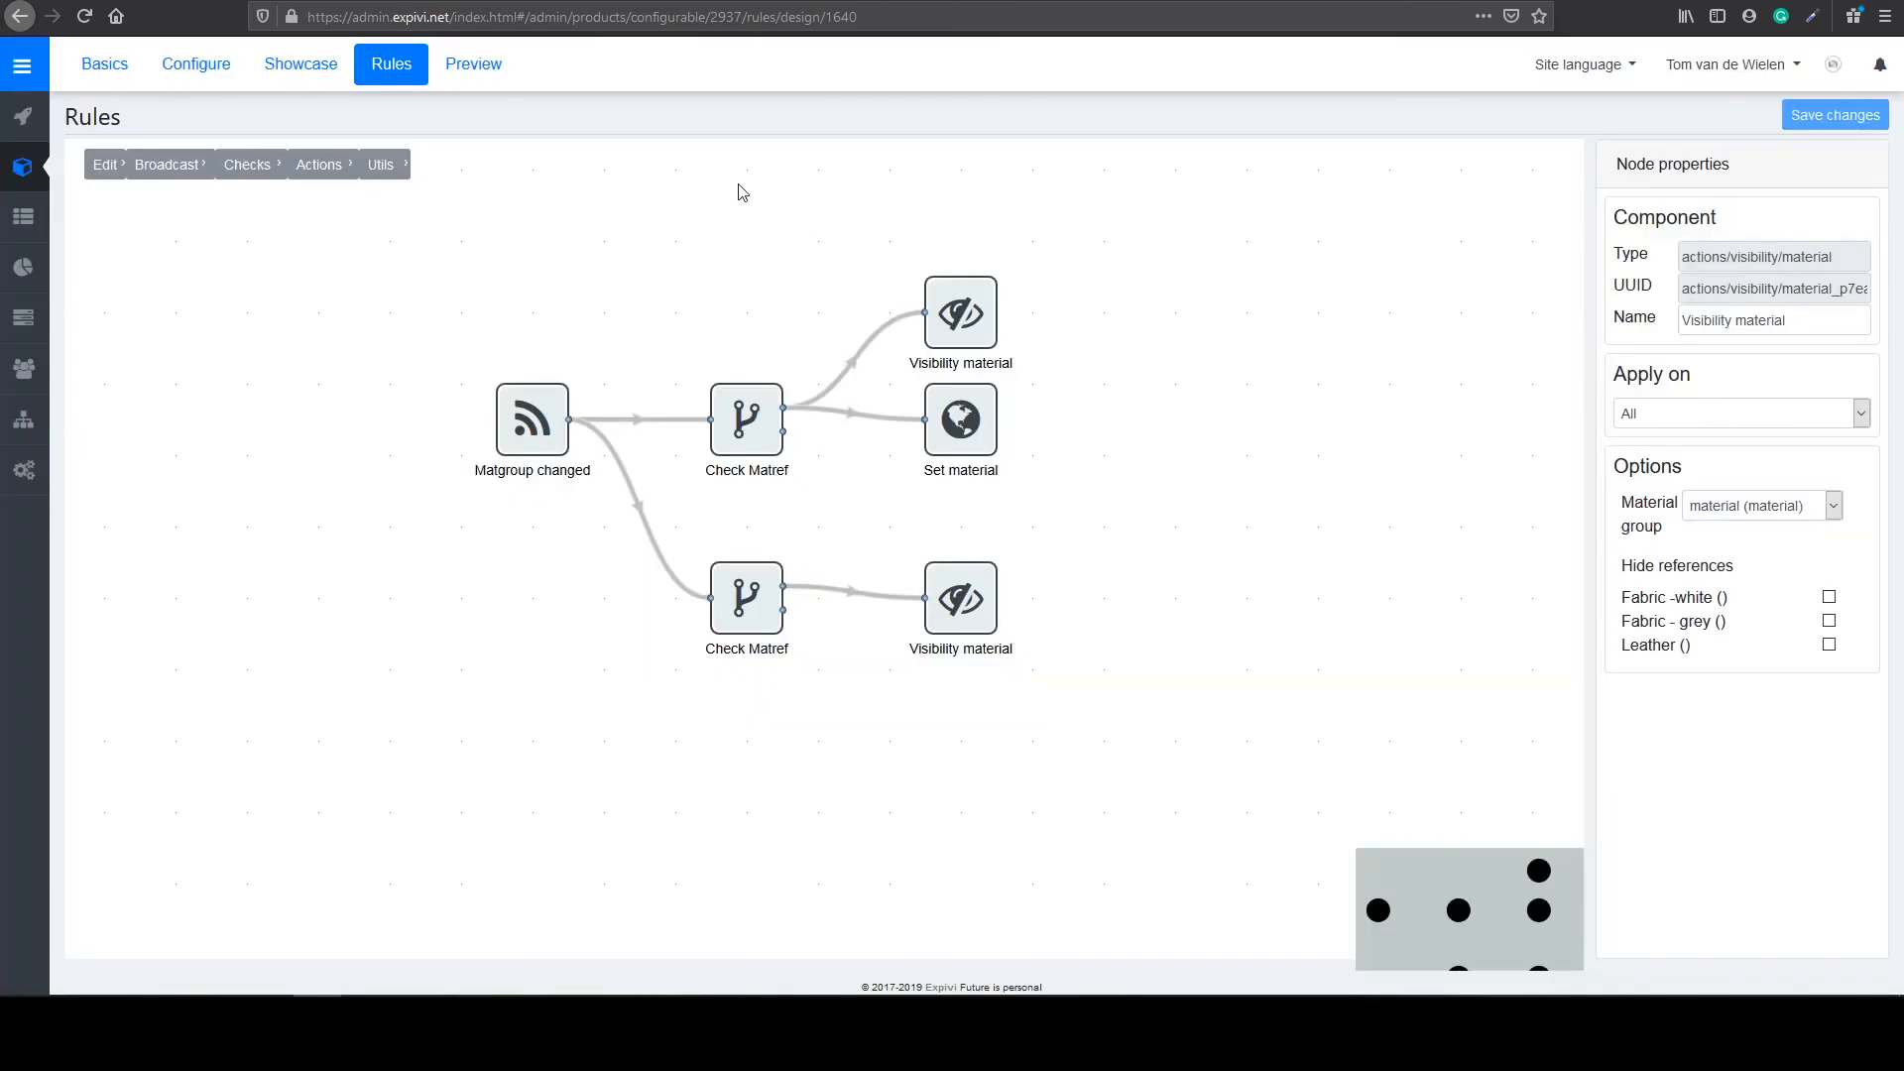
Step: Test the rule in the product preview by choosing Leather, blue pillows, the standard pillows, and Leather again
left_click(474, 64)
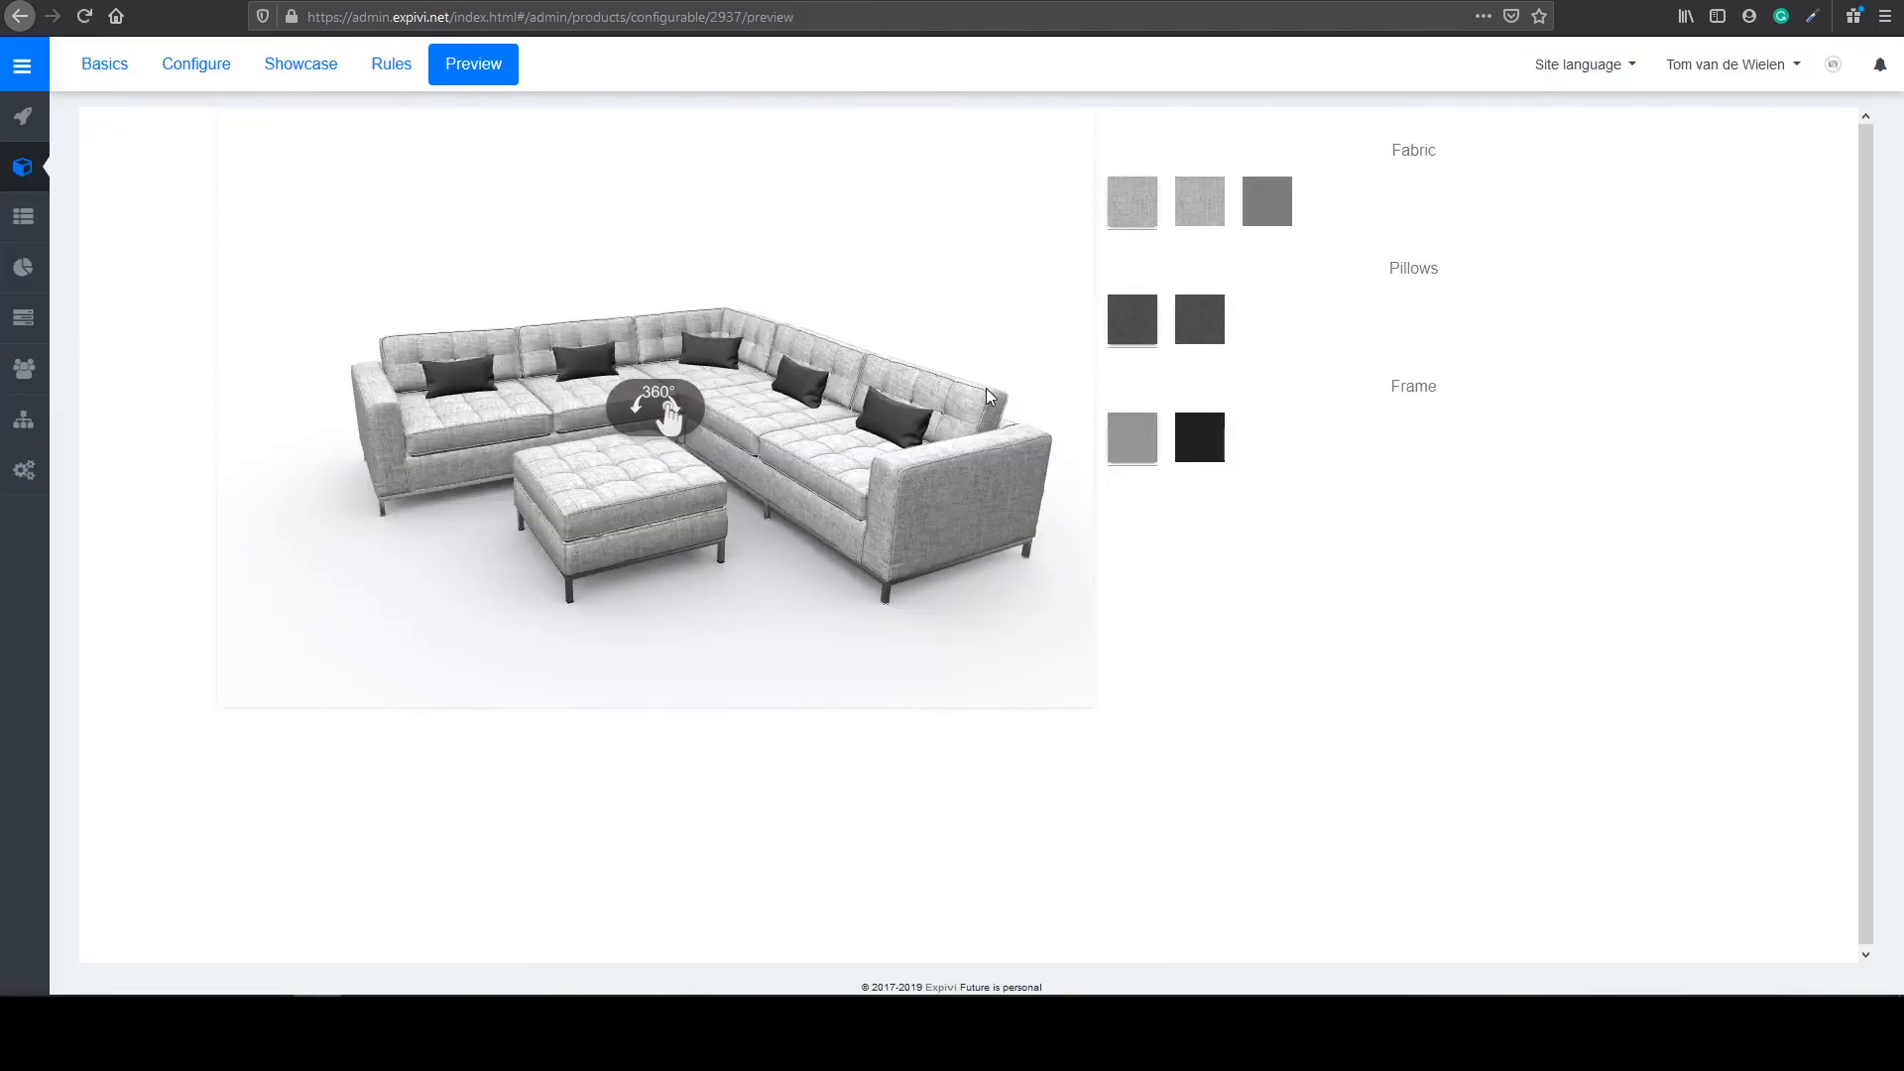
left_click(1277, 214)
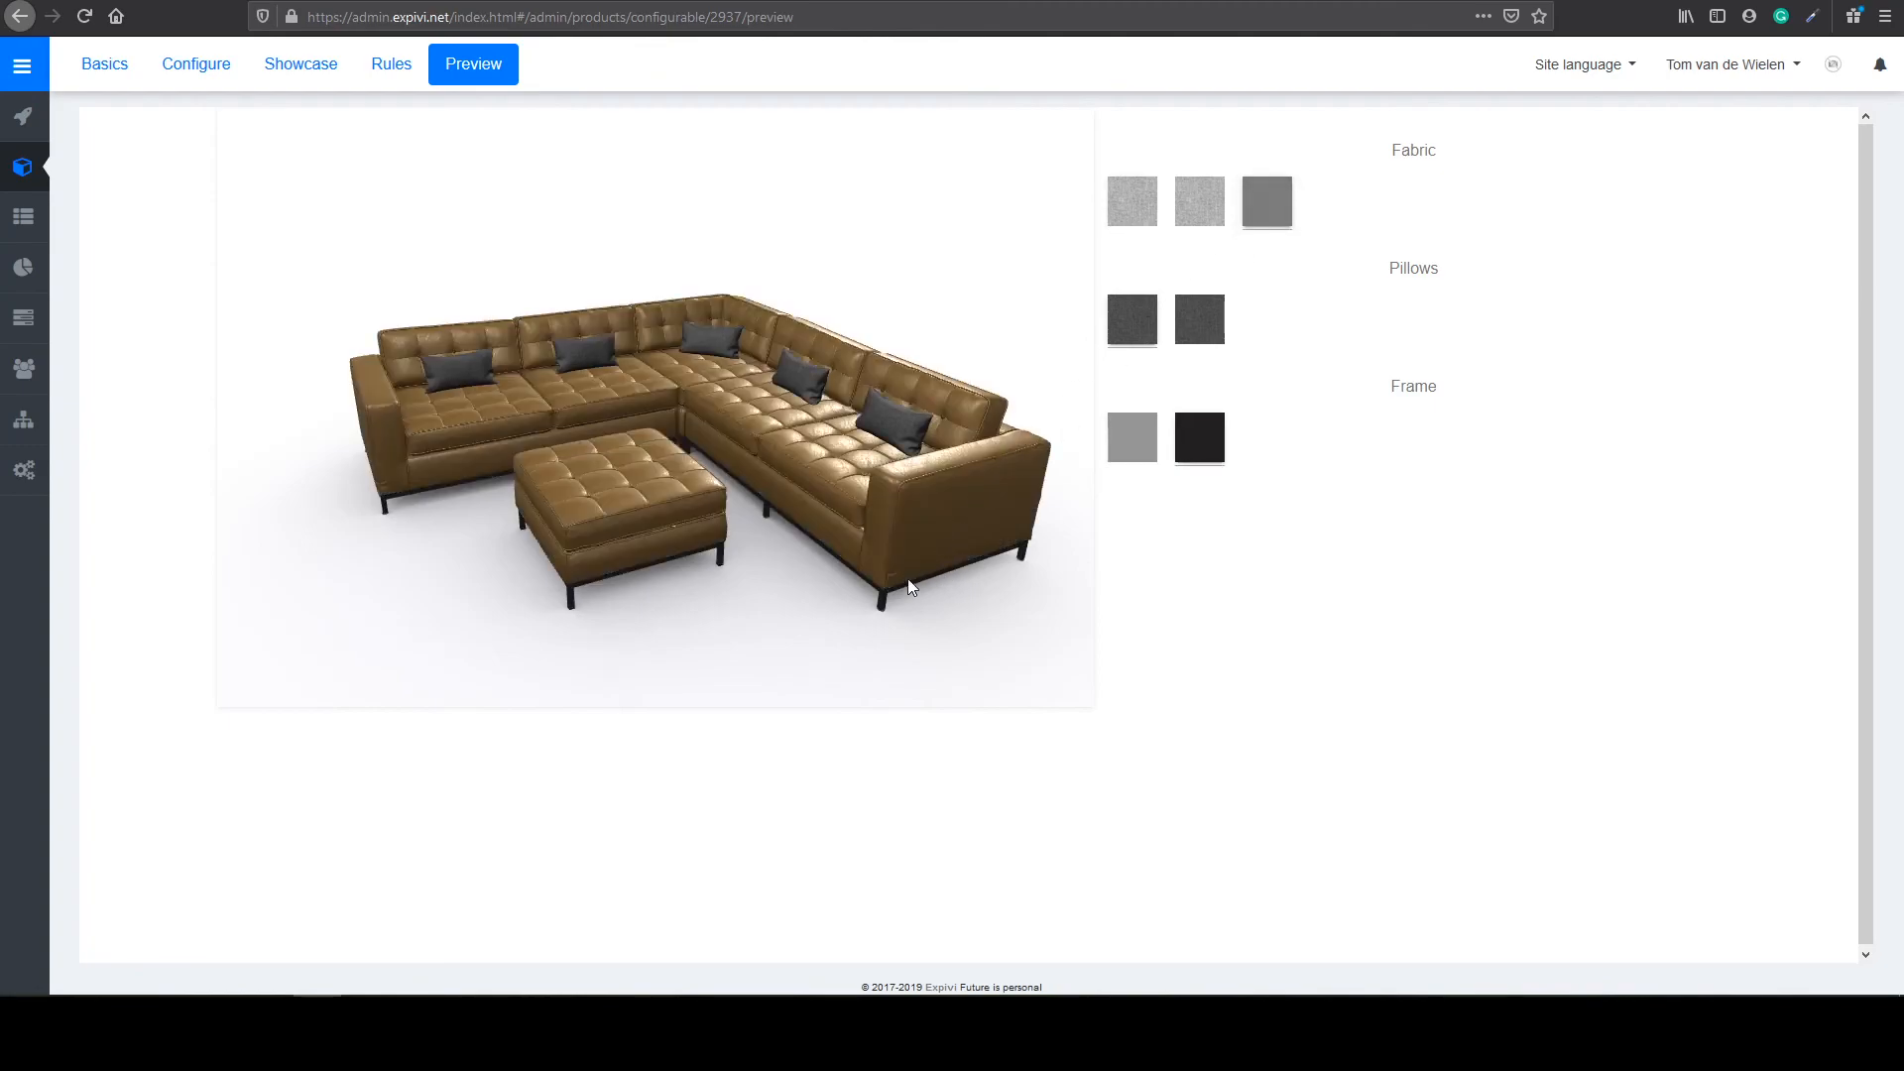
left_click(1210, 330)
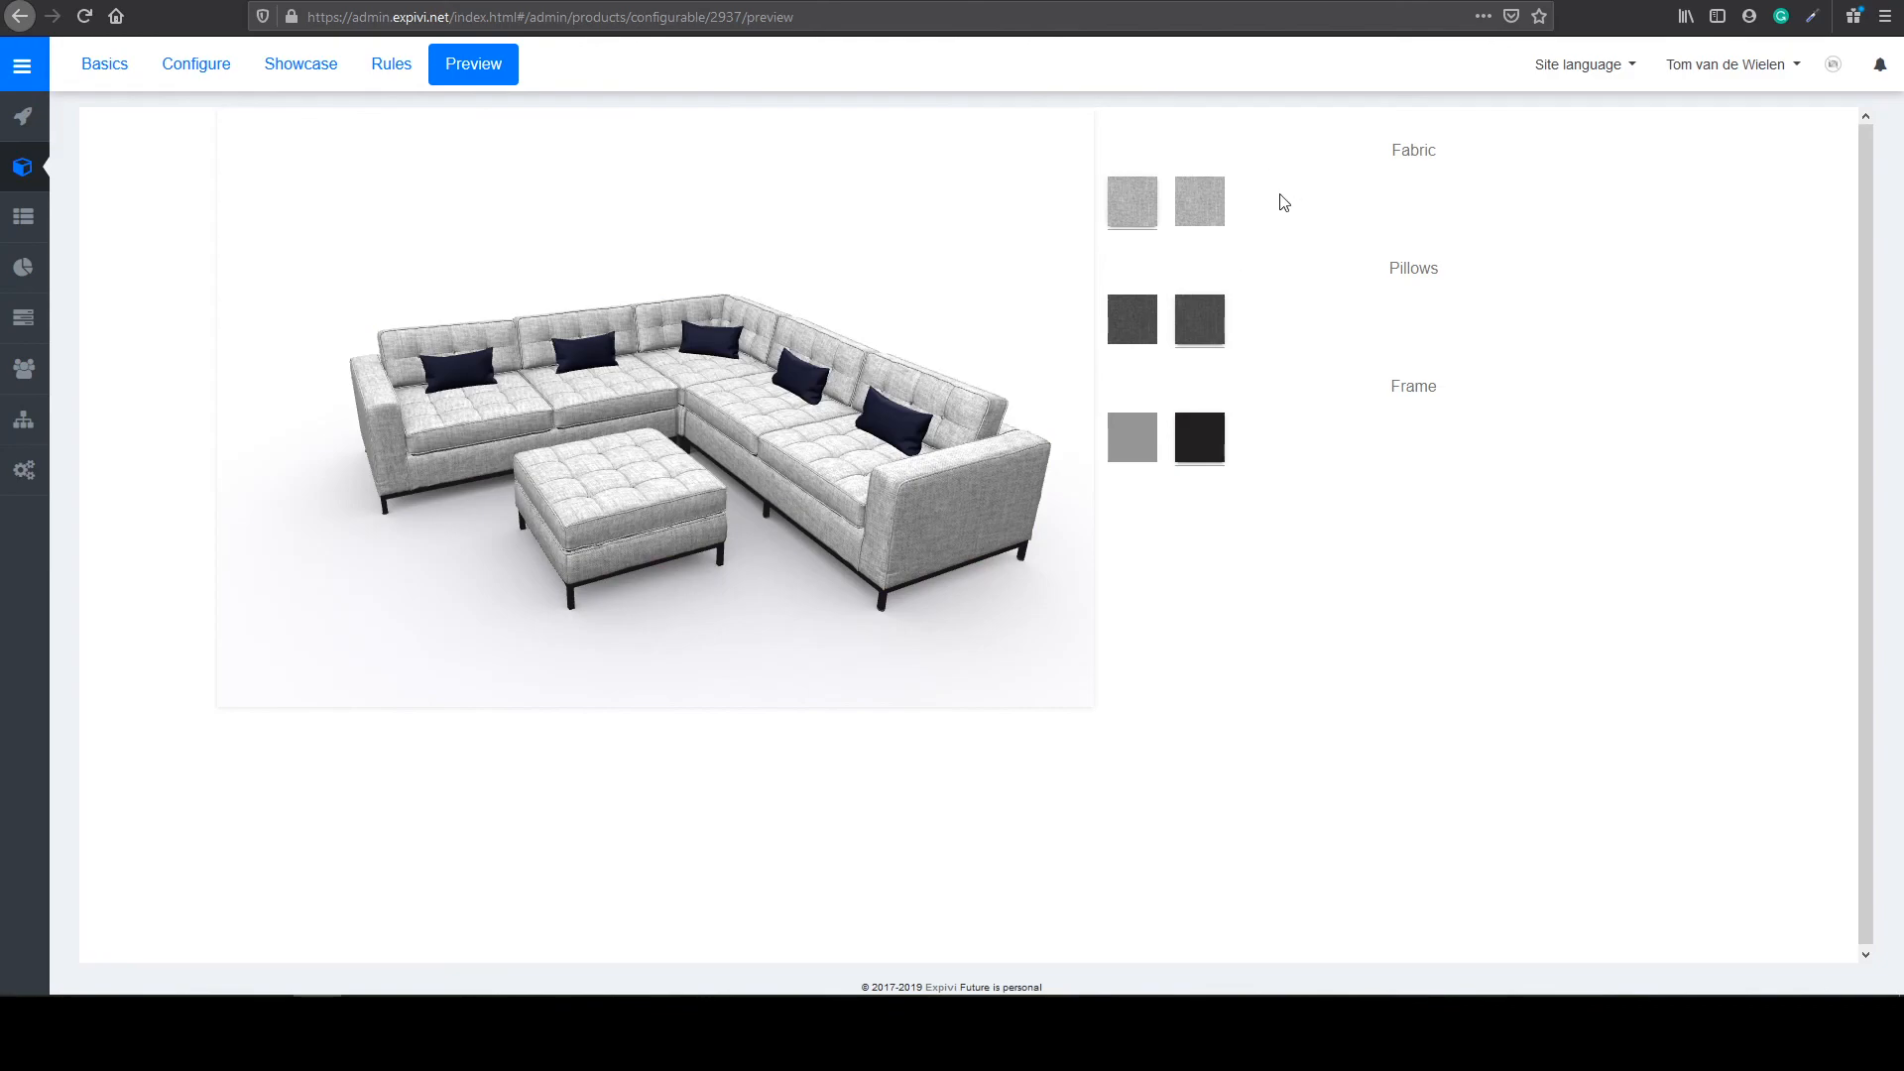
mouse_move(1026, 394)
left_mouse_down()
mouse_move(868, 467)
mouse_move(1053, 419)
left_mouse_up()
left_click(1134, 320)
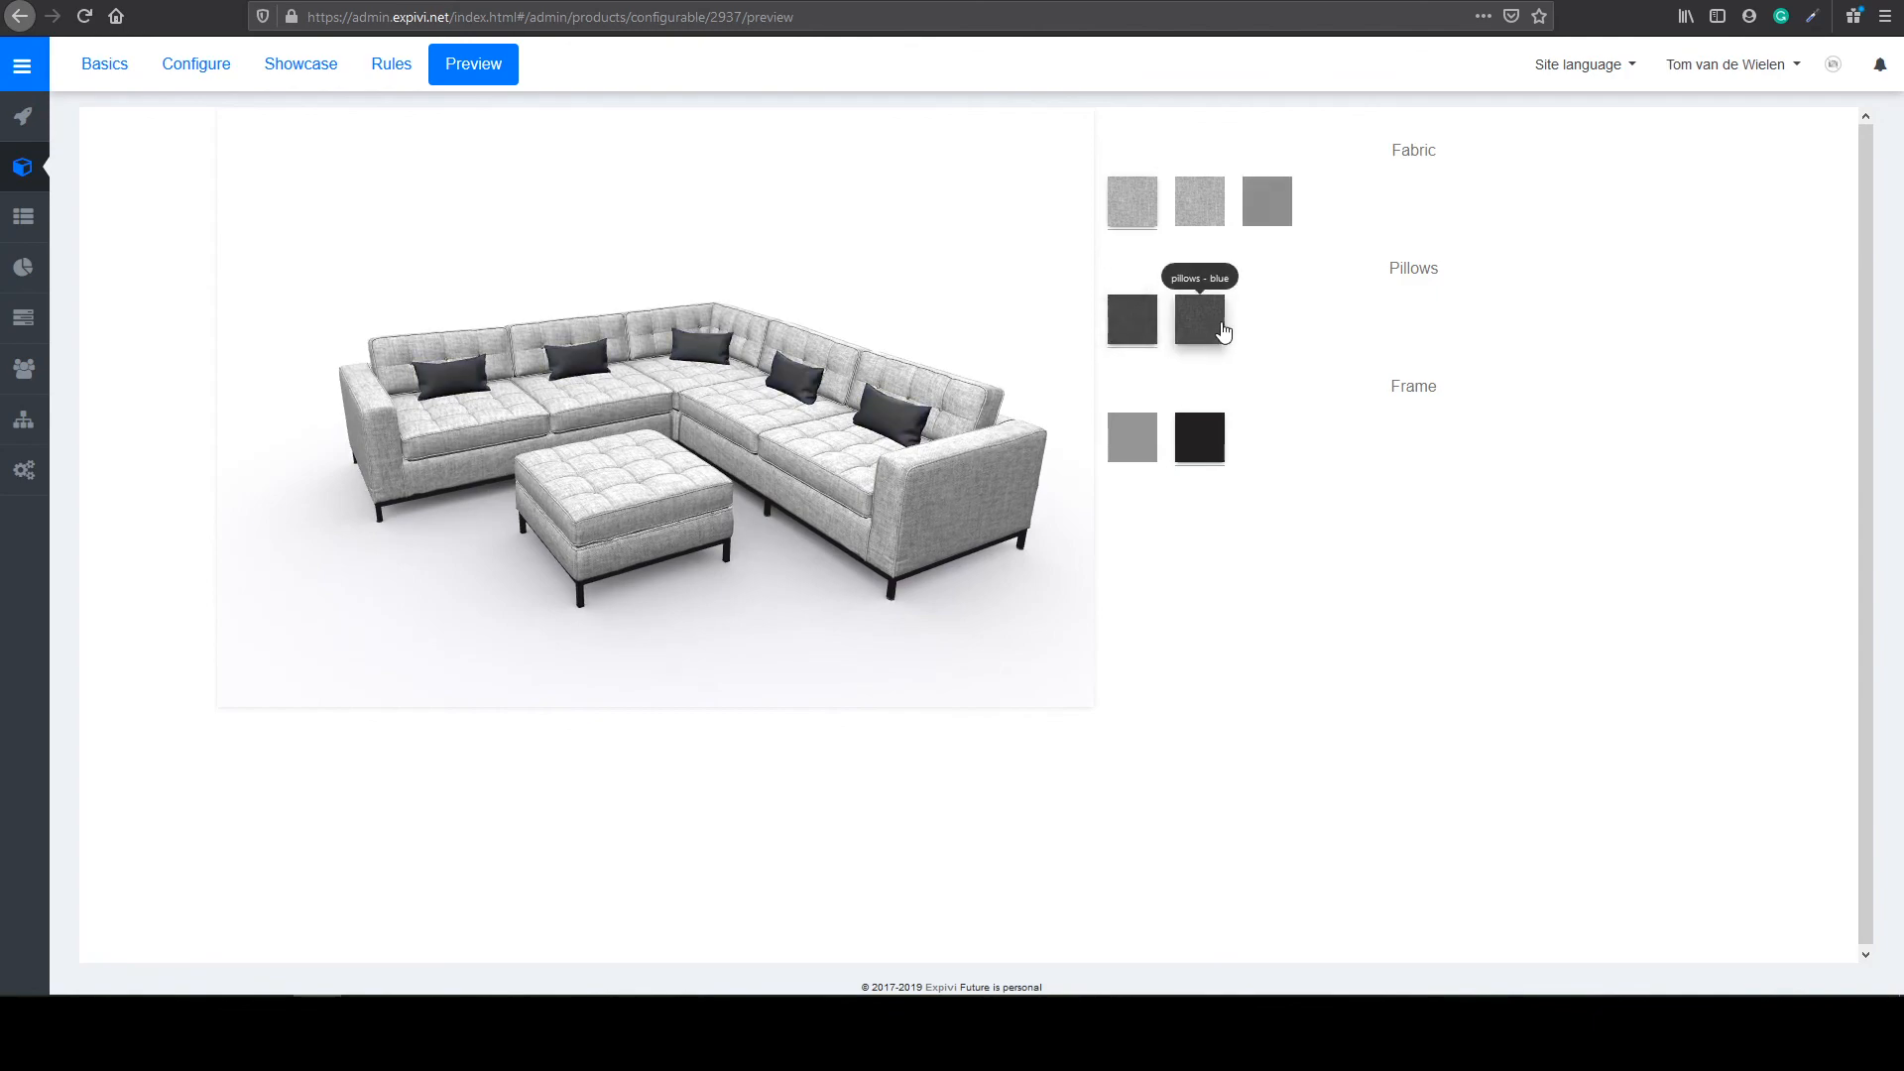
left_click(1267, 201)
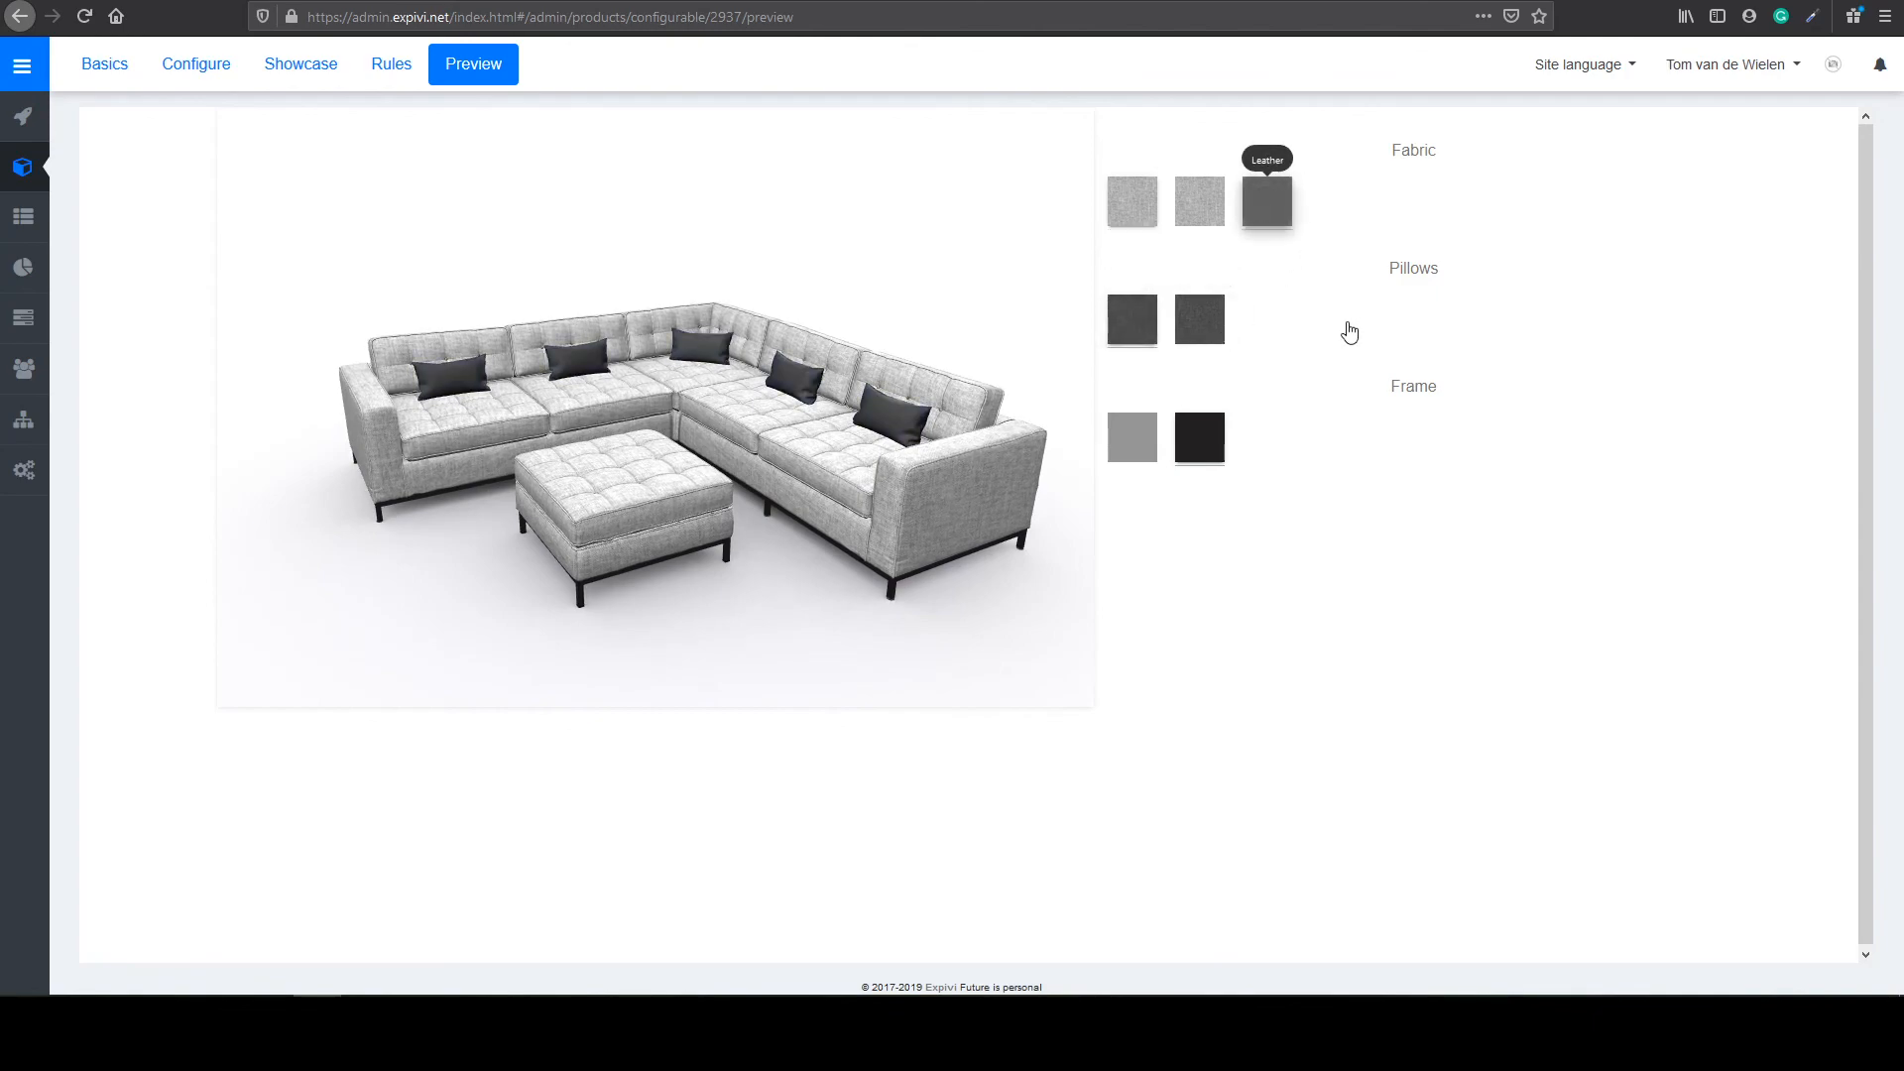